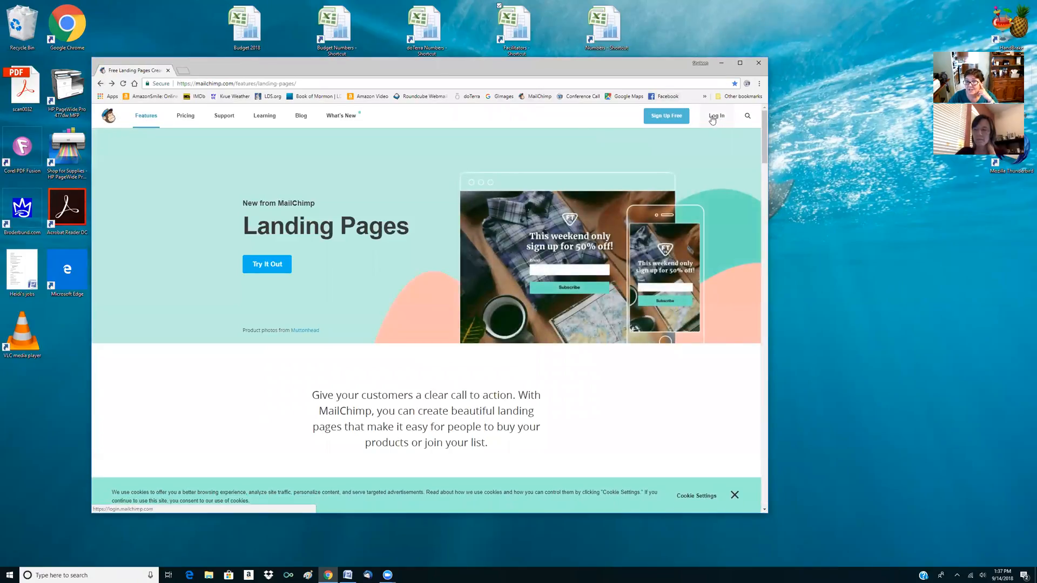
Log in to the MailChimp account and look over the dashboard's audience and campaign engagement statistics
{"action": "left_click", "coordinate": [713, 117]}
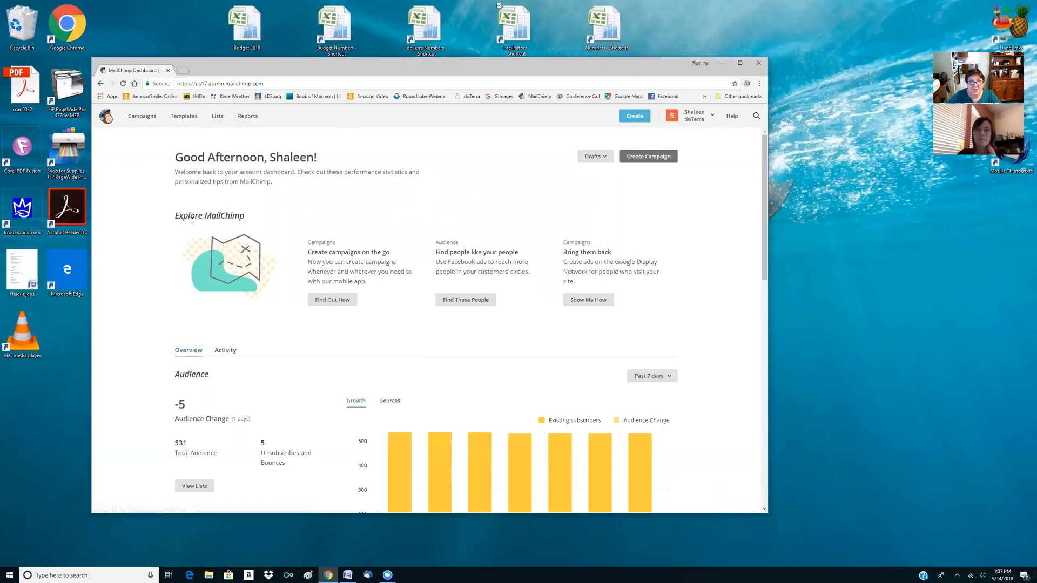
{"action": "scroll", "coordinate": [467, 276], "scroll_direction": "down", "scroll_amount": 8}
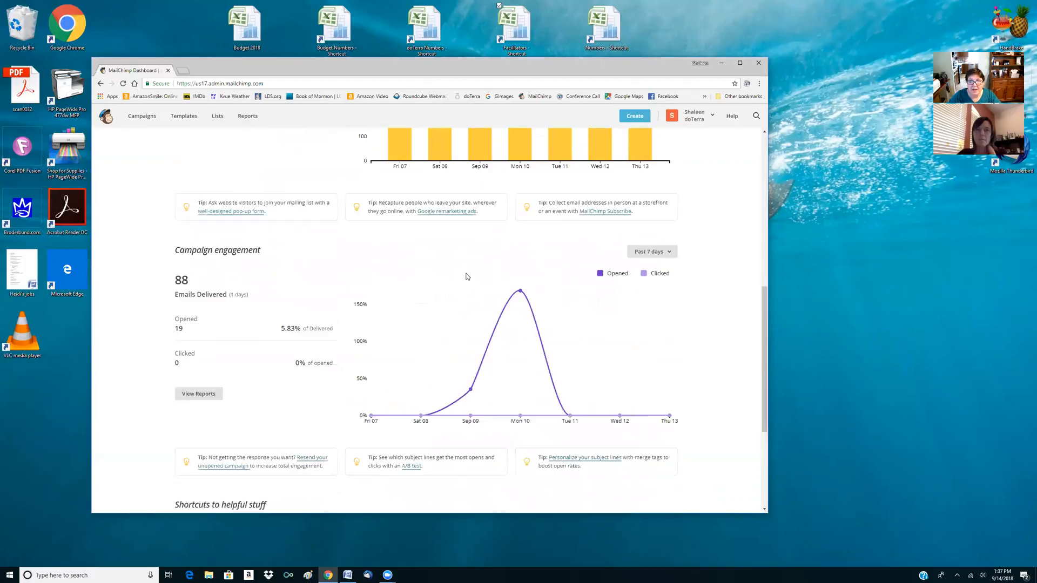
{"action": "scroll", "coordinate": [467, 275], "scroll_direction": "up", "scroll_amount": 8}
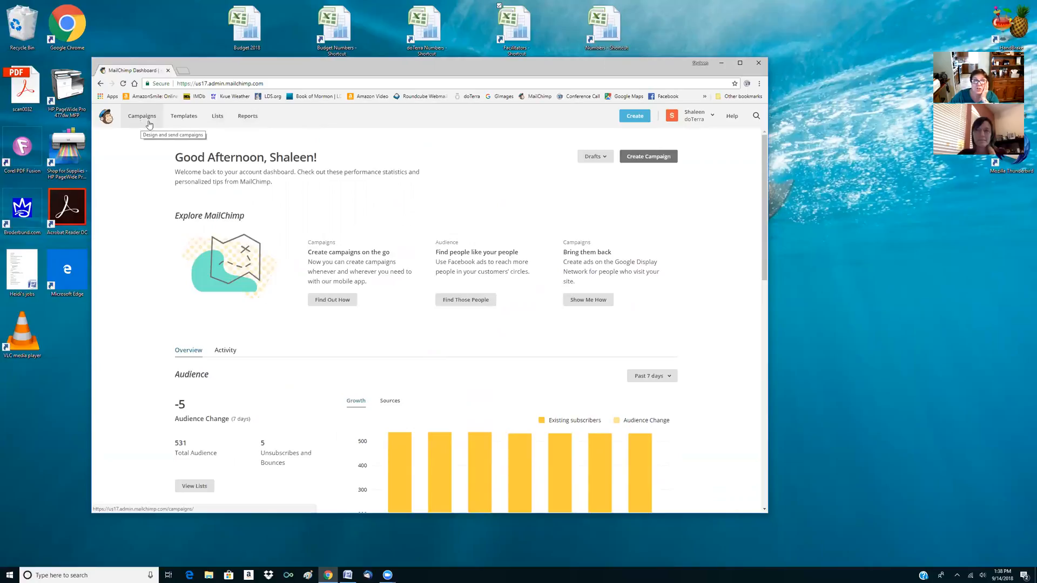
{"action": "left_click", "coordinate": [217, 117]}
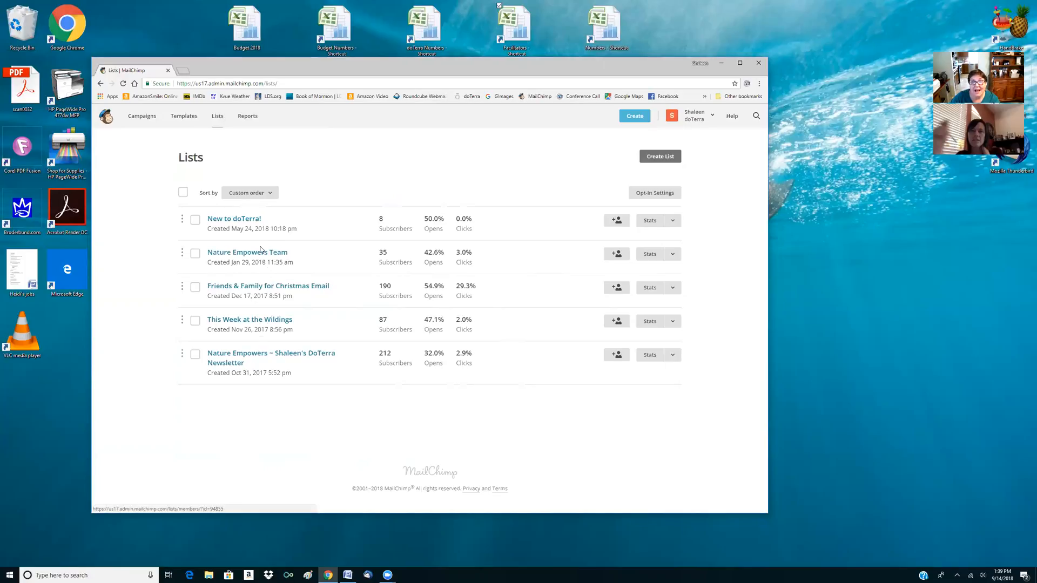
{"action": "left_click", "coordinate": [616, 254]}
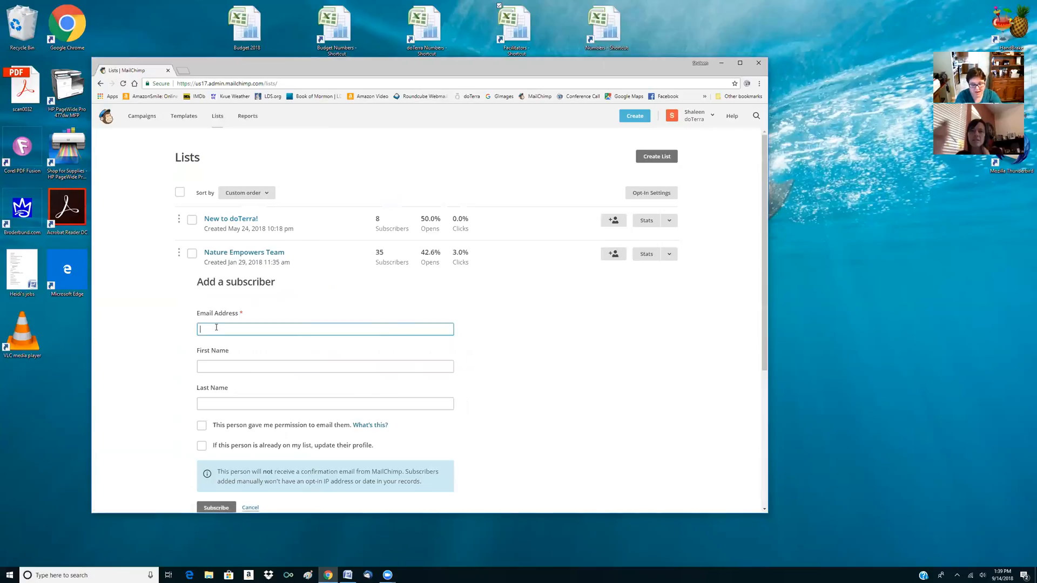
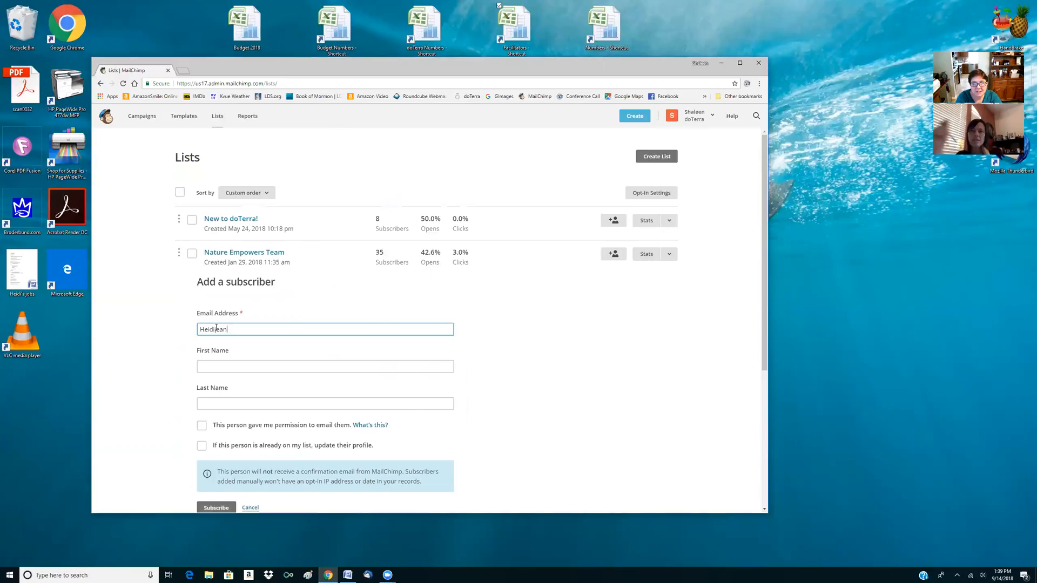
{"action": "key", "text": "Tab"}
{"action": "type", "text": "He"}
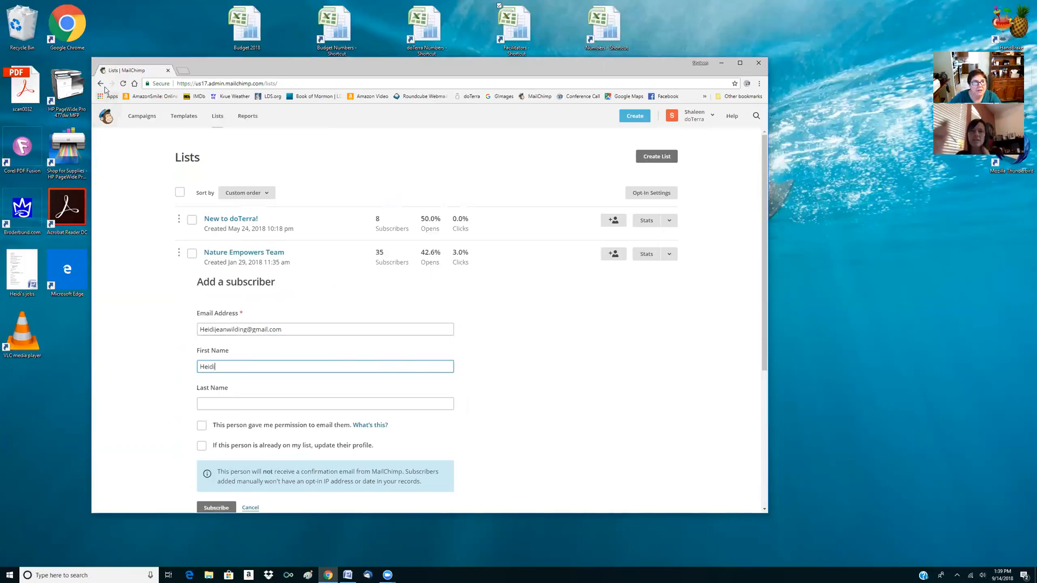
{"action": "left_click", "coordinate": [100, 83]}
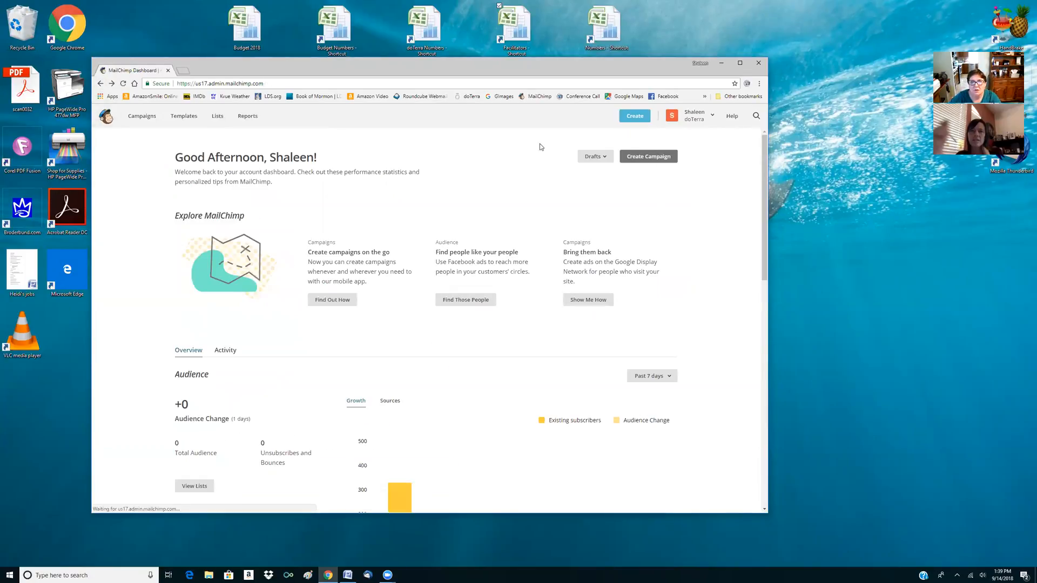
Fill in a new subscriber for the Nature Empowers Team list with the contact's email address, first name and last name
{"action": "left_click", "coordinate": [218, 117]}
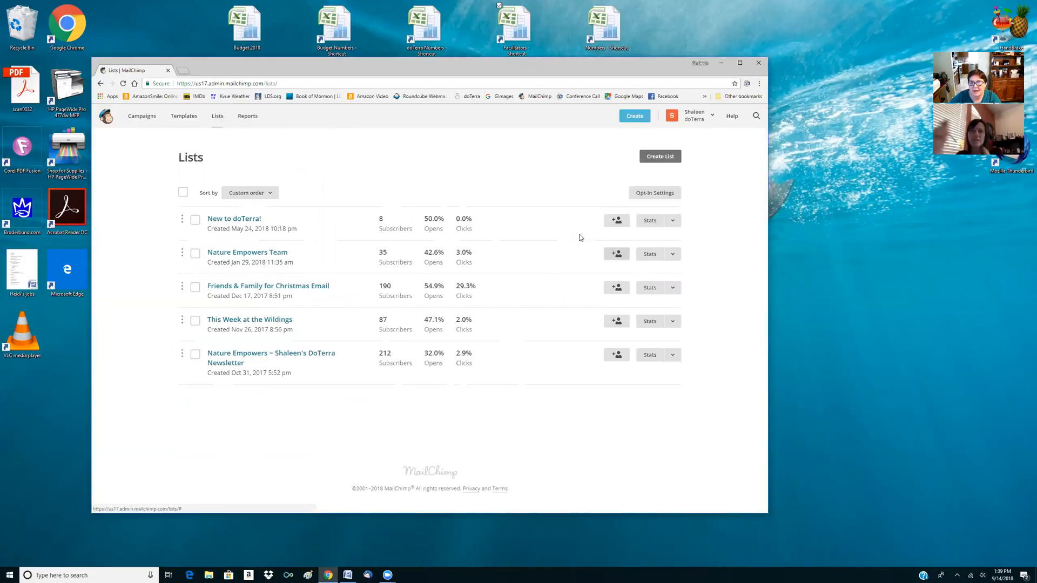
{"action": "left_click", "coordinate": [617, 255]}
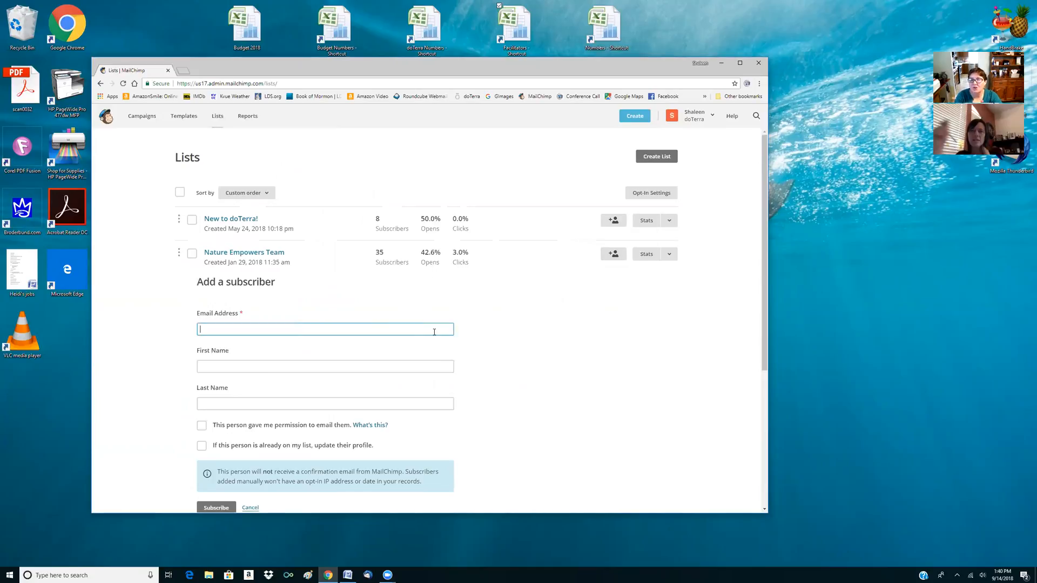
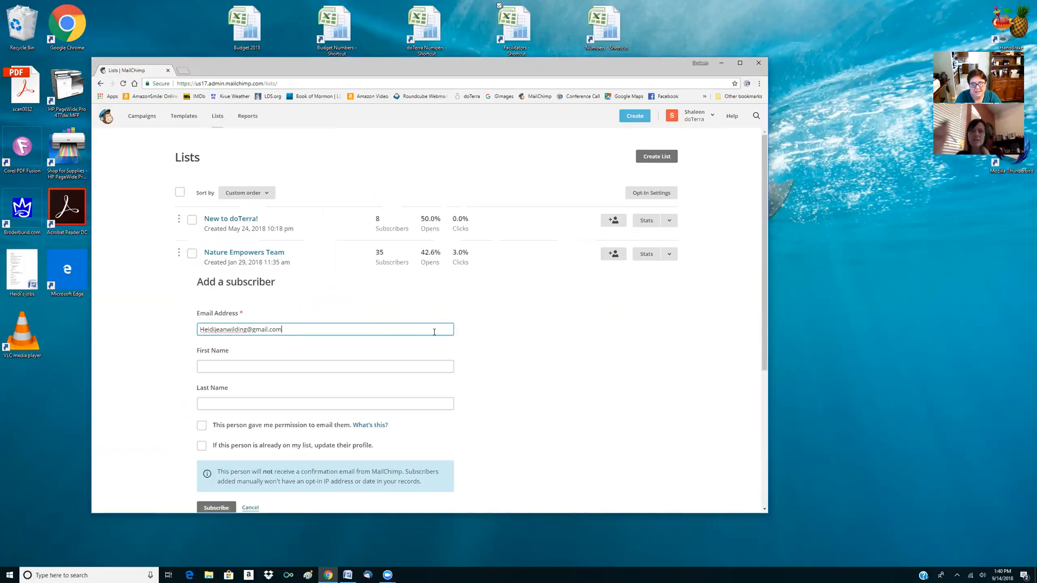
{"action": "key", "text": "Tab"}
{"action": "key", "text": "Tab"}
{"action": "key", "text": "Tab"}
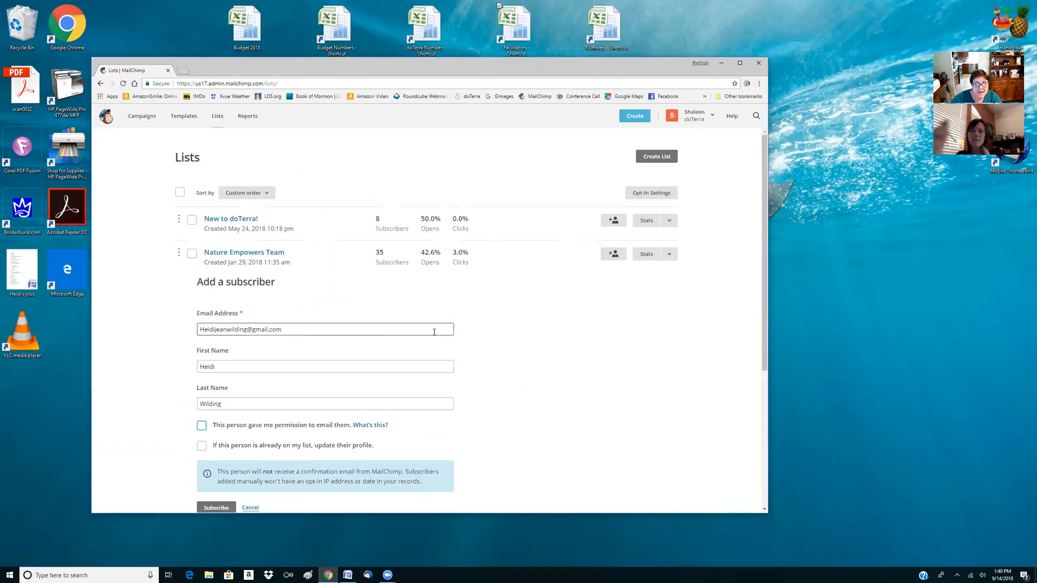
Mark that the person gave permission to be emailed and try to subscribe them to the Nature Empowers Team list
{"action": "left_click", "coordinate": [202, 426]}
{"action": "scroll", "coordinate": [227, 444], "scroll_direction": "down", "scroll_amount": 3}
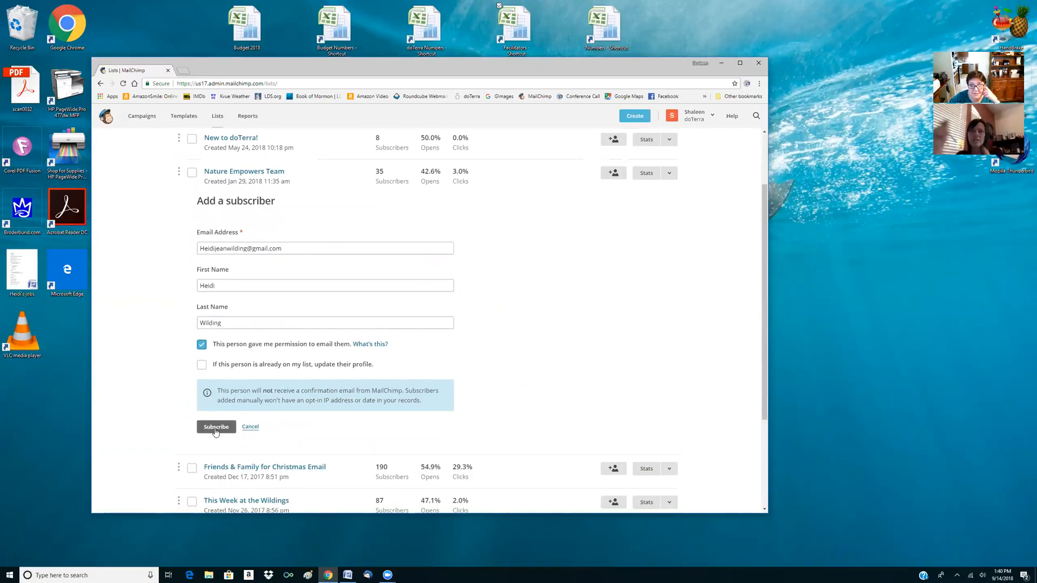
{"action": "left_click", "coordinate": [216, 427]}
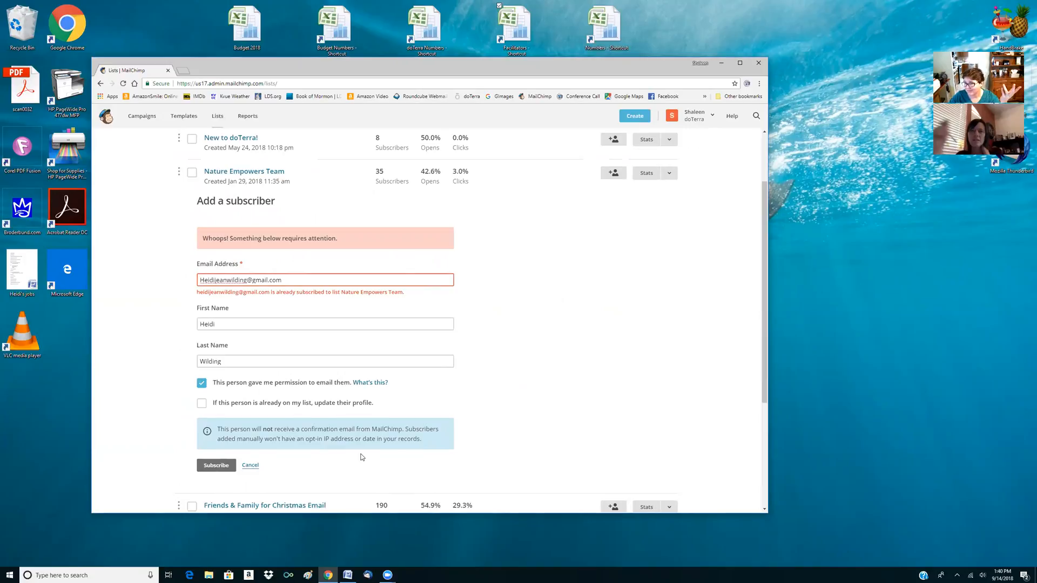
Open the form for creating a new list and examine its name, default From email address, From name and sign-up reminder fields
{"action": "scroll", "coordinate": [475, 367], "scroll_direction": "up", "scroll_amount": 2}
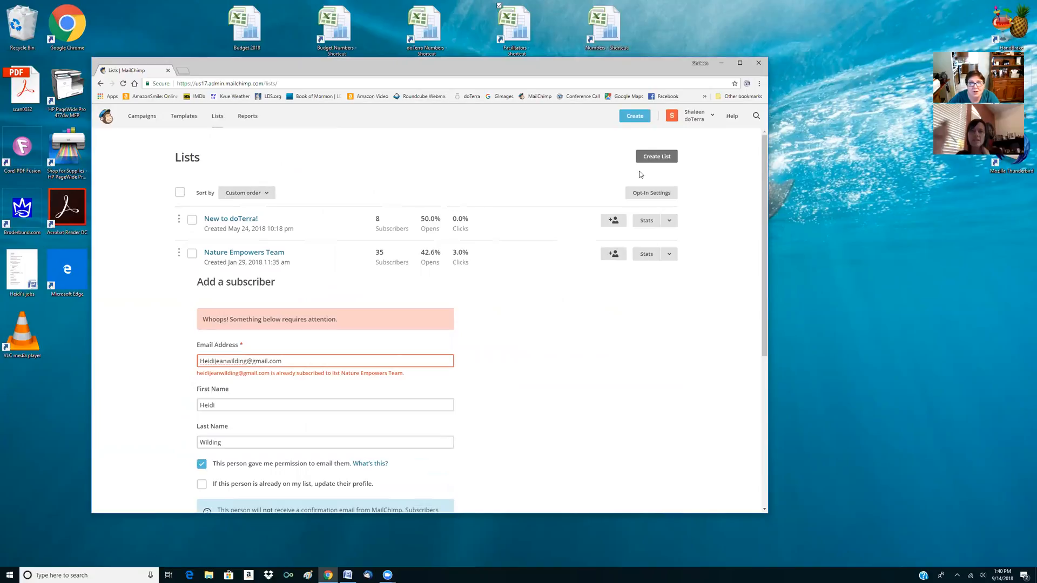
{"action": "left_click", "coordinate": [655, 158]}
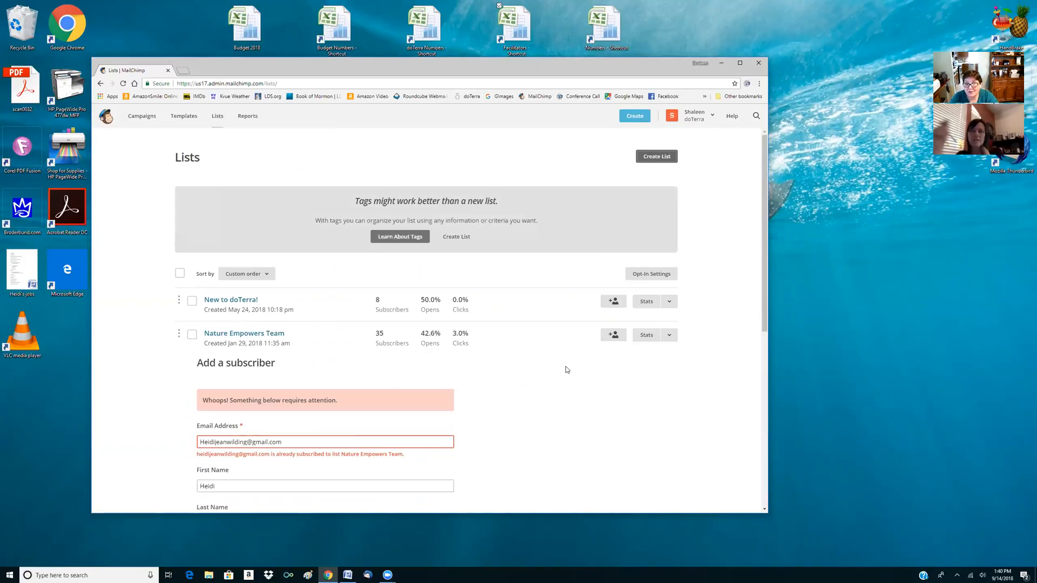
{"action": "left_click", "coordinate": [459, 238]}
{"action": "left_click", "coordinate": [195, 221]}
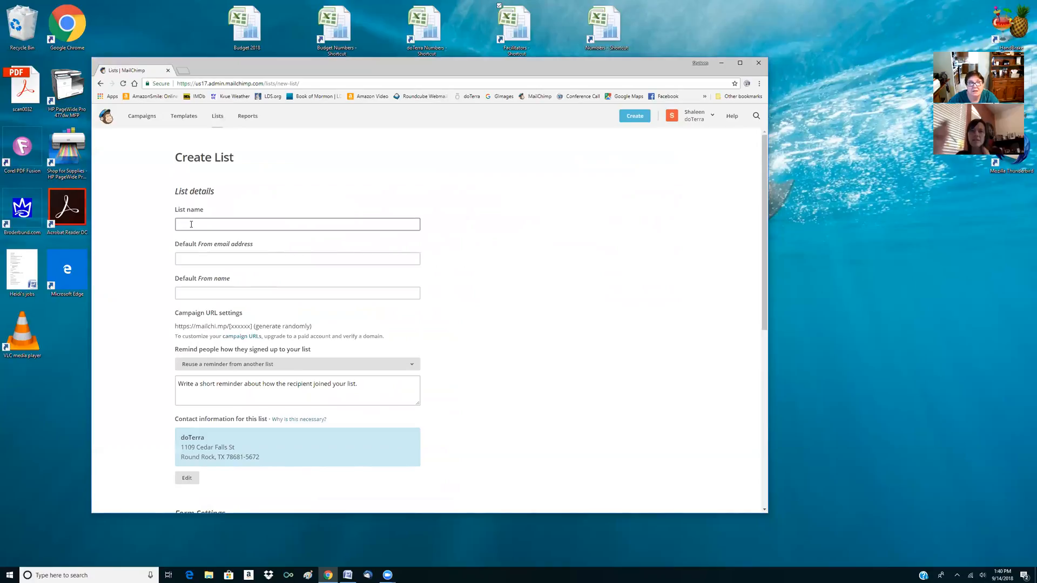
{"action": "left_click", "coordinate": [251, 264]}
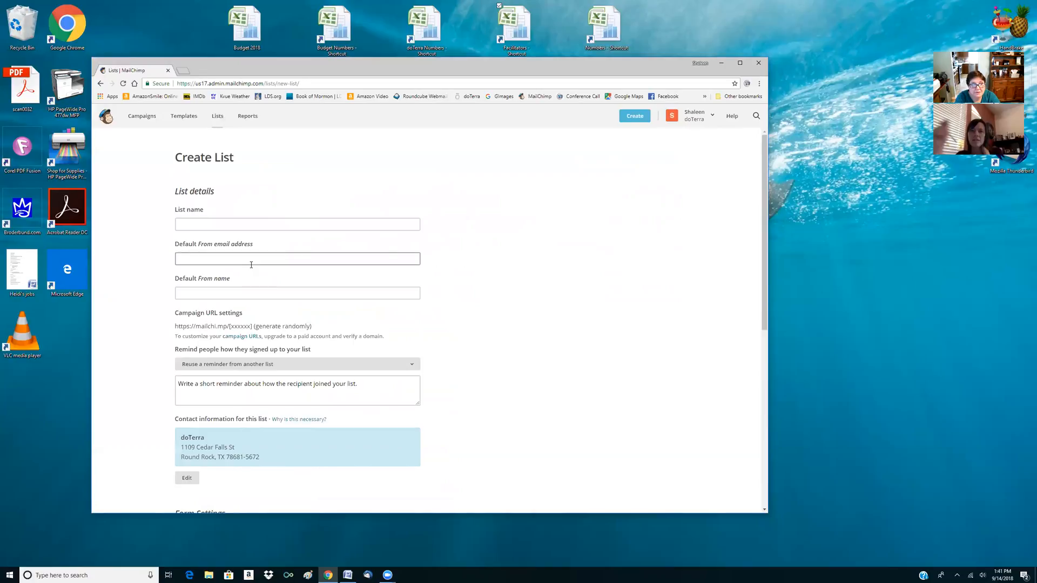
{"action": "left_click", "coordinate": [238, 295]}
{"action": "left_click", "coordinate": [210, 386]}
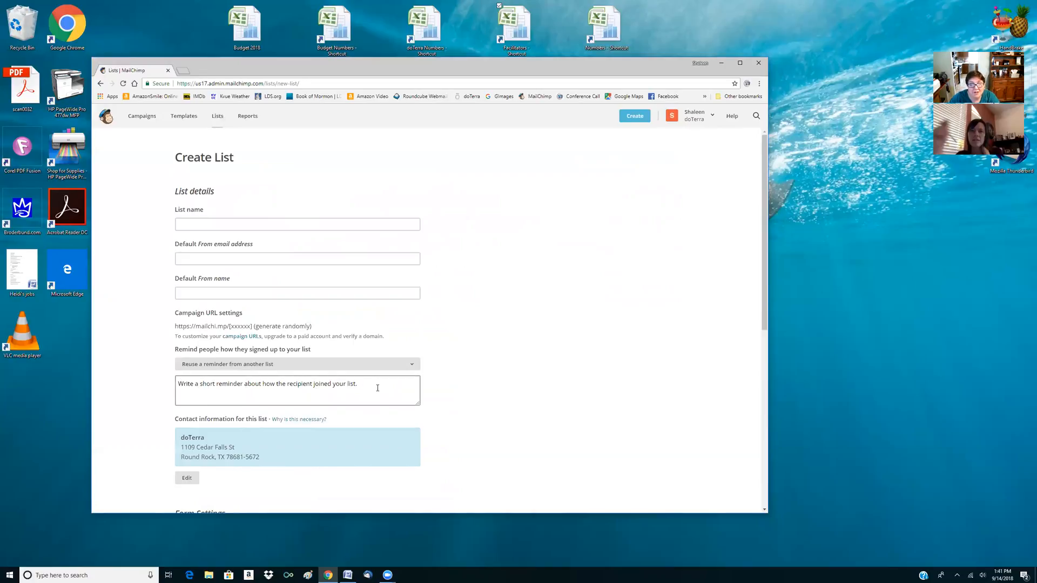
{"action": "left_click", "coordinate": [167, 436]}
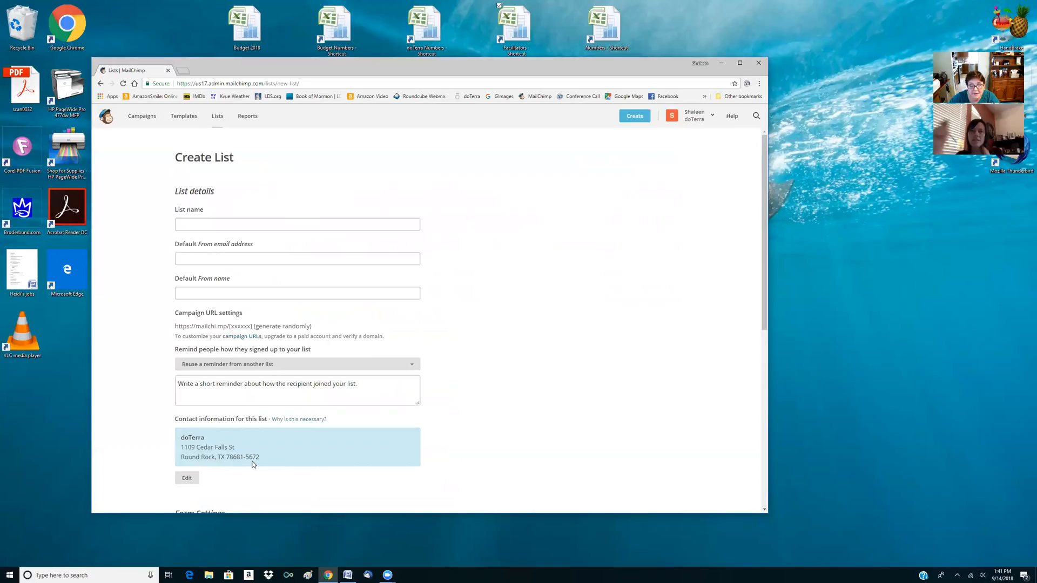
Examine the new list form's contact information, opt-in and GDPR settings, and notification options
{"action": "scroll", "coordinate": [128, 452], "scroll_direction": "down", "scroll_amount": 2}
{"action": "scroll", "coordinate": [150, 449], "scroll_direction": "down", "scroll_amount": 2}
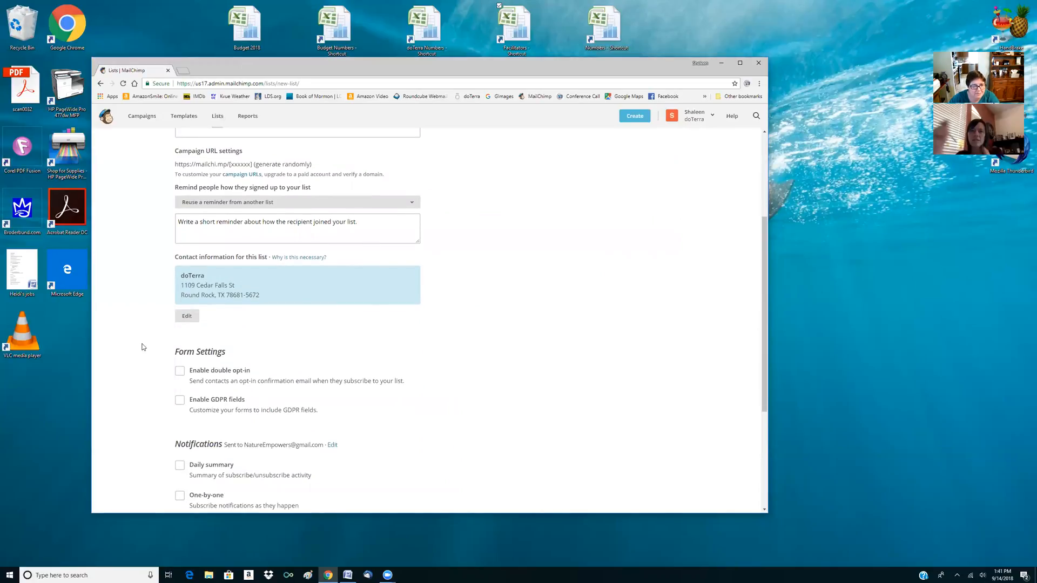
{"action": "scroll", "coordinate": [140, 352], "scroll_direction": "down", "scroll_amount": 3}
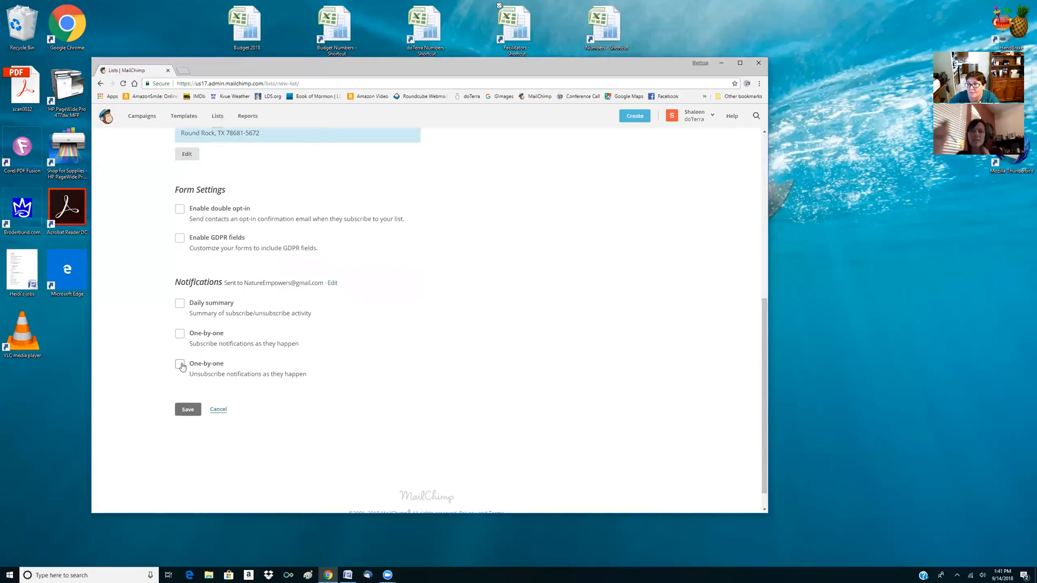
{"action": "scroll", "coordinate": [357, 412], "scroll_direction": "up", "scroll_amount": 6}
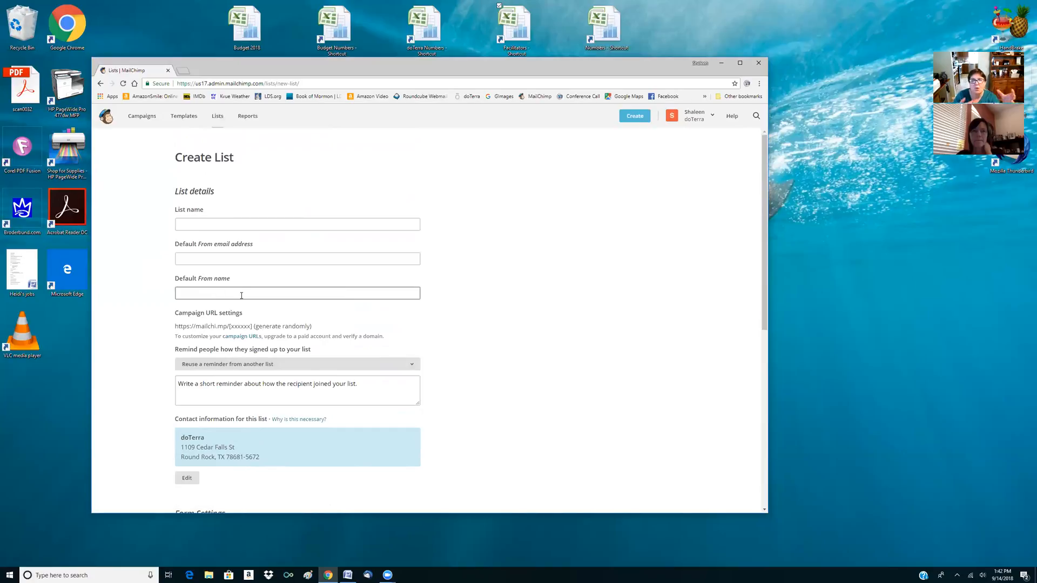
{"action": "scroll", "coordinate": [259, 470], "scroll_direction": "down", "scroll_amount": 2}
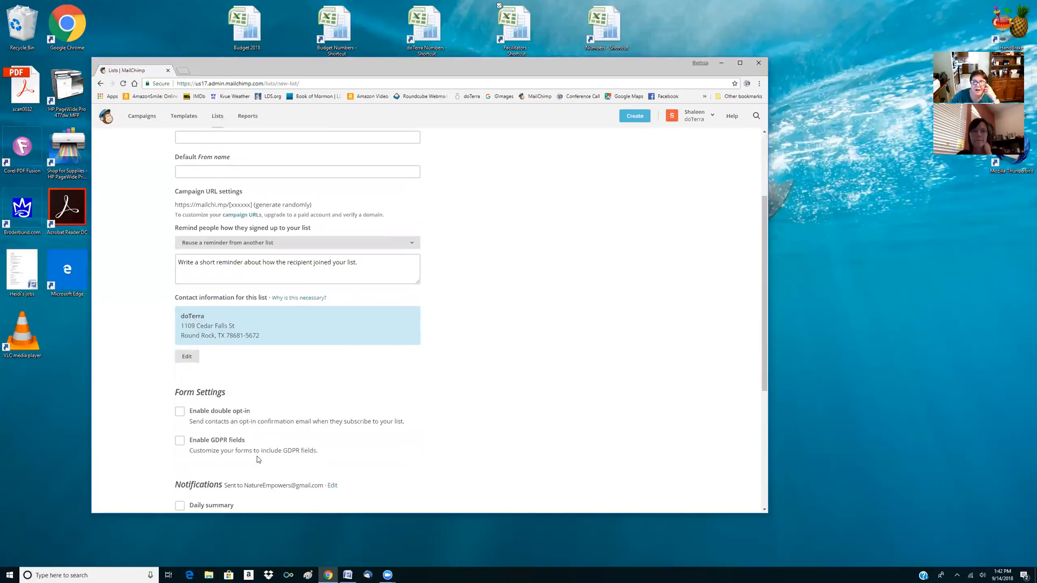
{"action": "scroll", "coordinate": [258, 459], "scroll_direction": "up", "scroll_amount": 1}
{"action": "scroll", "coordinate": [258, 459], "scroll_direction": "down", "scroll_amount": 1}
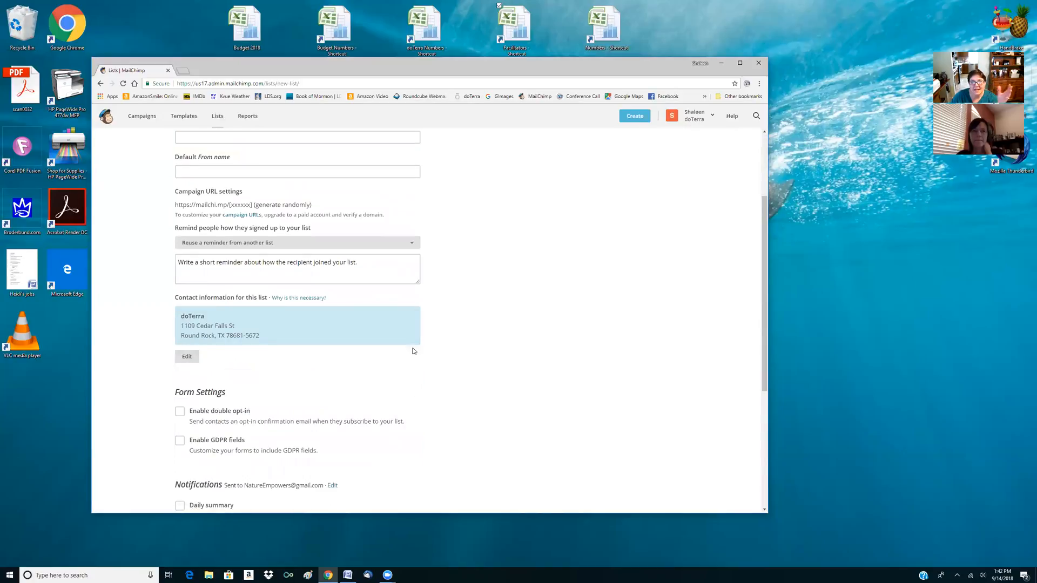
{"action": "scroll", "coordinate": [502, 337], "scroll_direction": "up", "scroll_amount": 1}
{"action": "scroll", "coordinate": [502, 336], "scroll_direction": "up", "scroll_amount": 1}
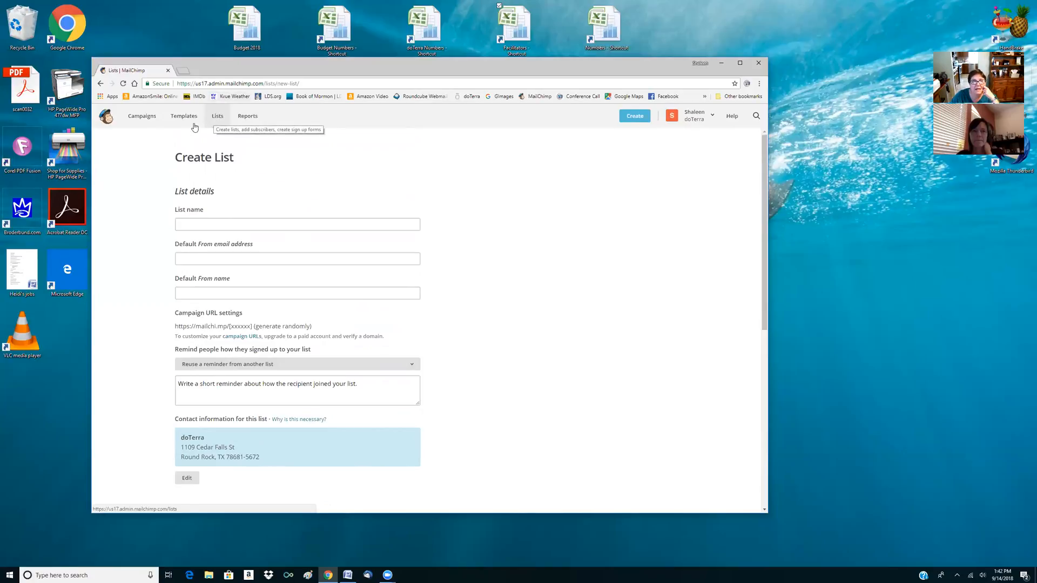
Open the campaigns overview and look through the recent draft, scheduled and sent campaigns
{"action": "left_click", "coordinate": [147, 116]}
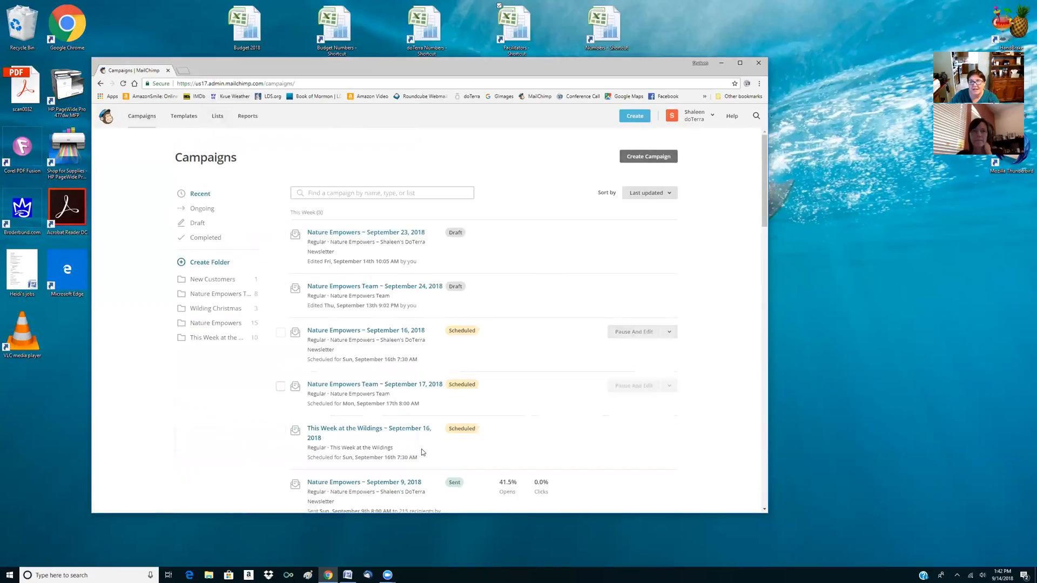
{"action": "scroll", "coordinate": [393, 347], "scroll_direction": "down", "scroll_amount": 4}
{"action": "scroll", "coordinate": [392, 347], "scroll_direction": "down", "scroll_amount": 15}
{"action": "scroll", "coordinate": [393, 346], "scroll_direction": "up", "scroll_amount": 20}
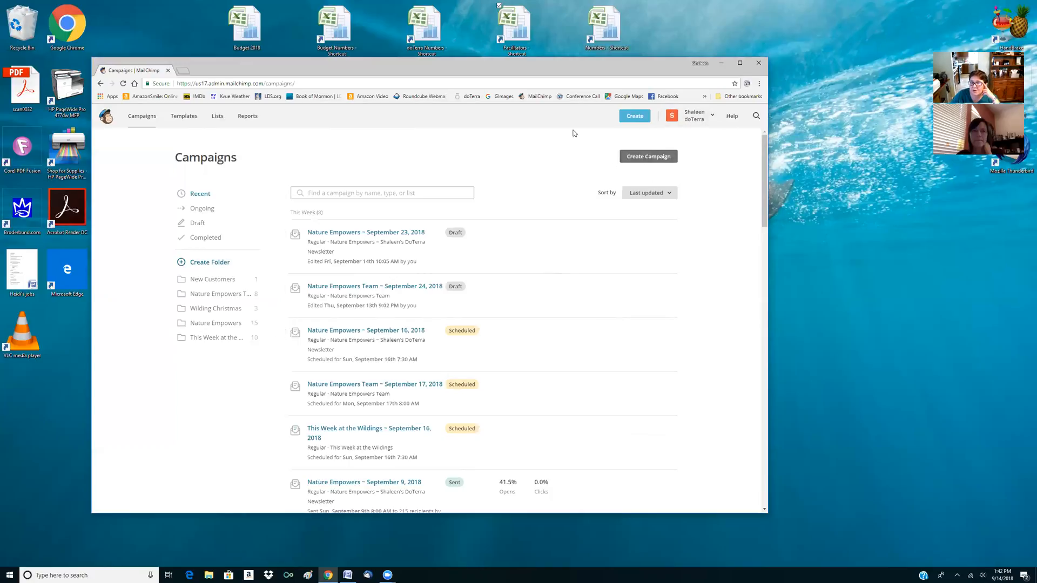
{"action": "left_click", "coordinate": [668, 160]}
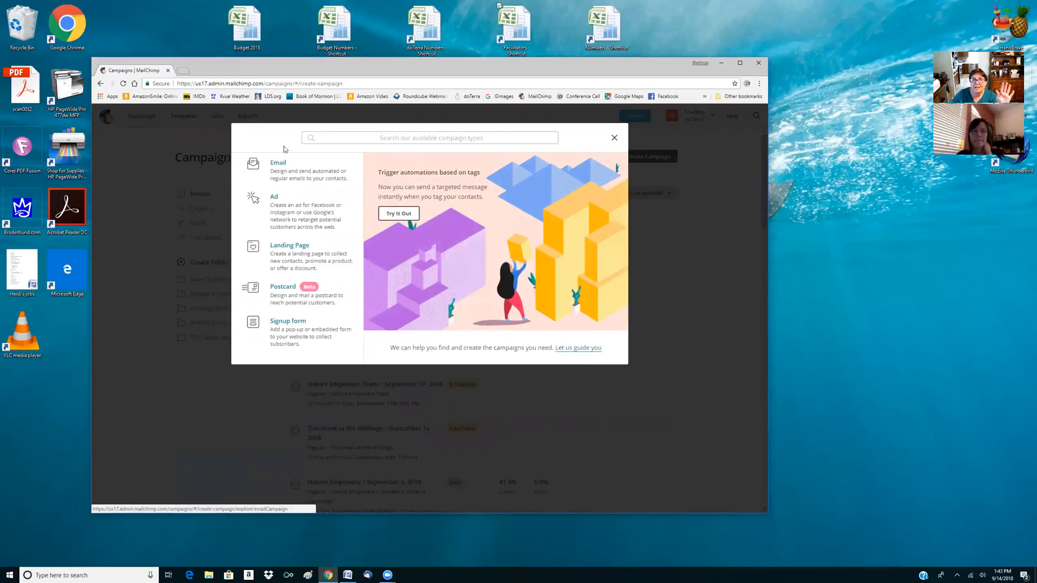
{"action": "left_click", "coordinate": [286, 176]}
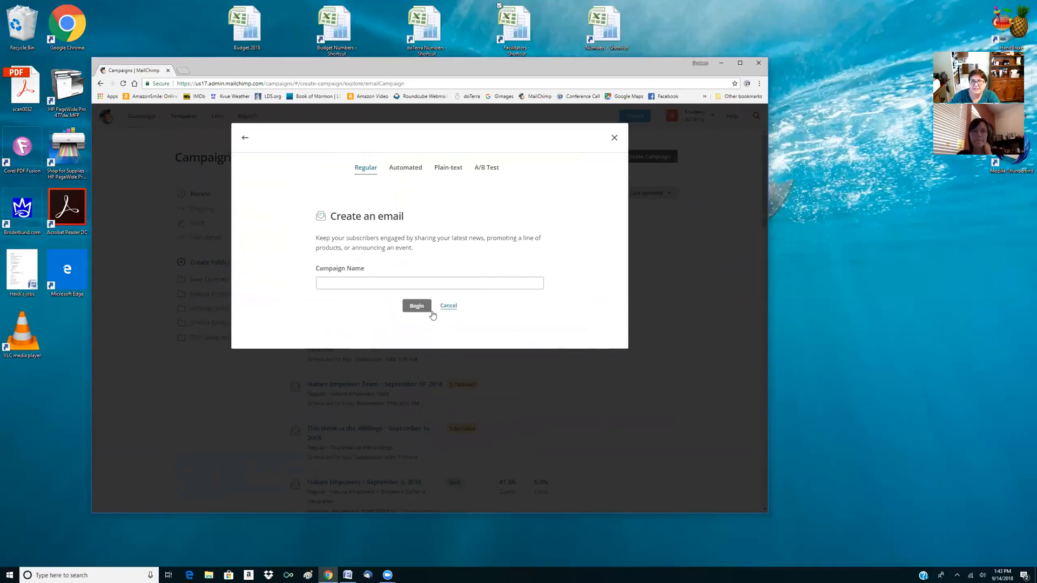
{"action": "left_click", "coordinate": [448, 305]}
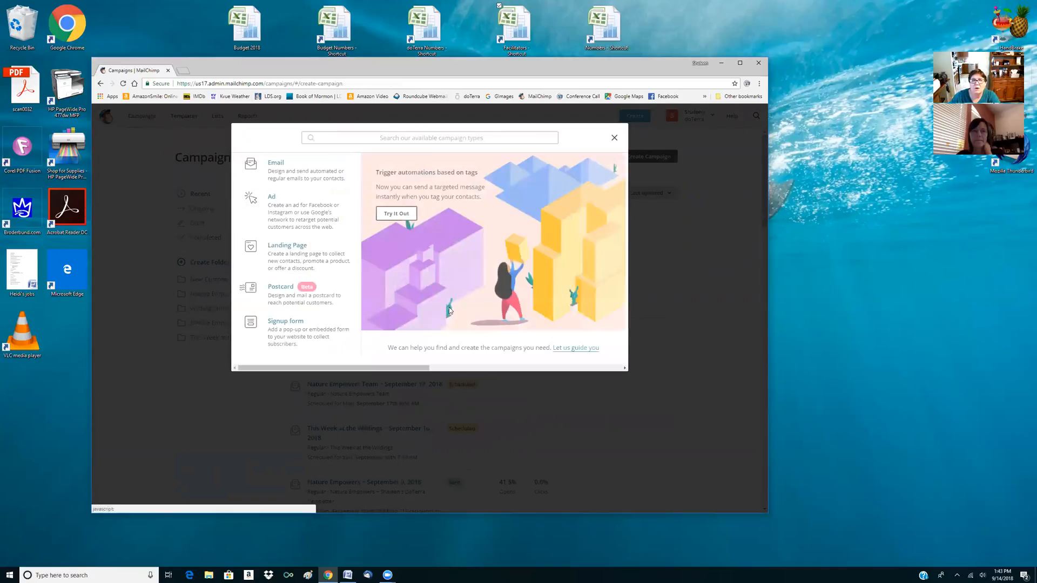
{"action": "left_click", "coordinate": [614, 138]}
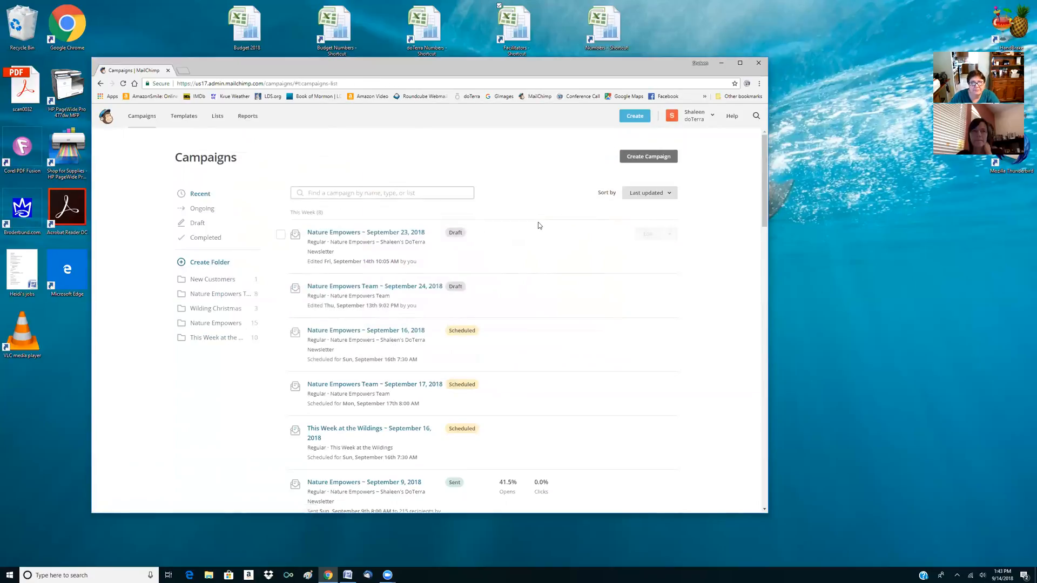
Create a regular email campaign named "Practice for" followed by the trainee's first name
{"action": "left_click", "coordinate": [636, 158]}
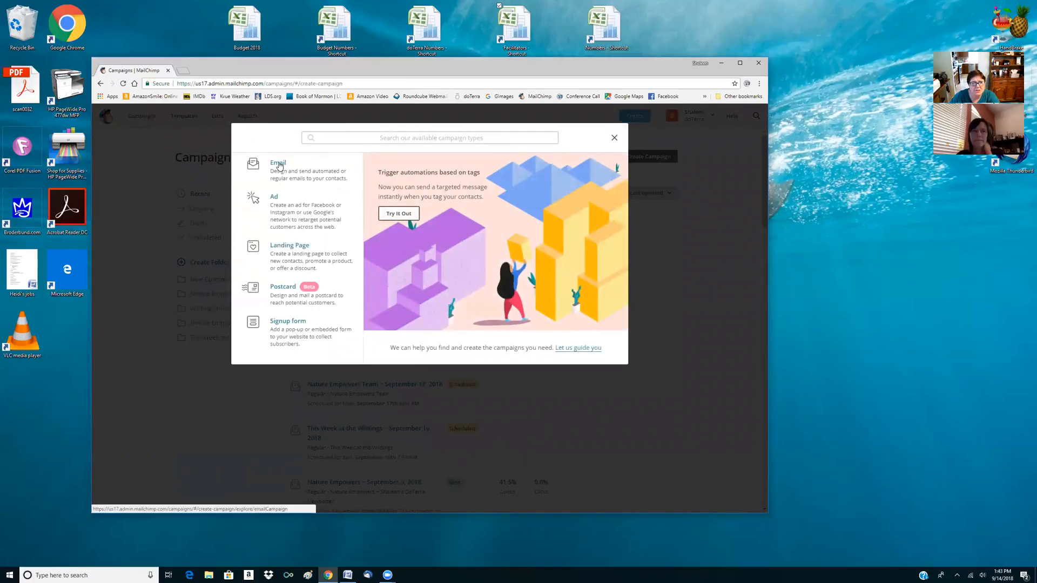
{"action": "left_click", "coordinate": [278, 164]}
{"action": "left_click", "coordinate": [336, 282]}
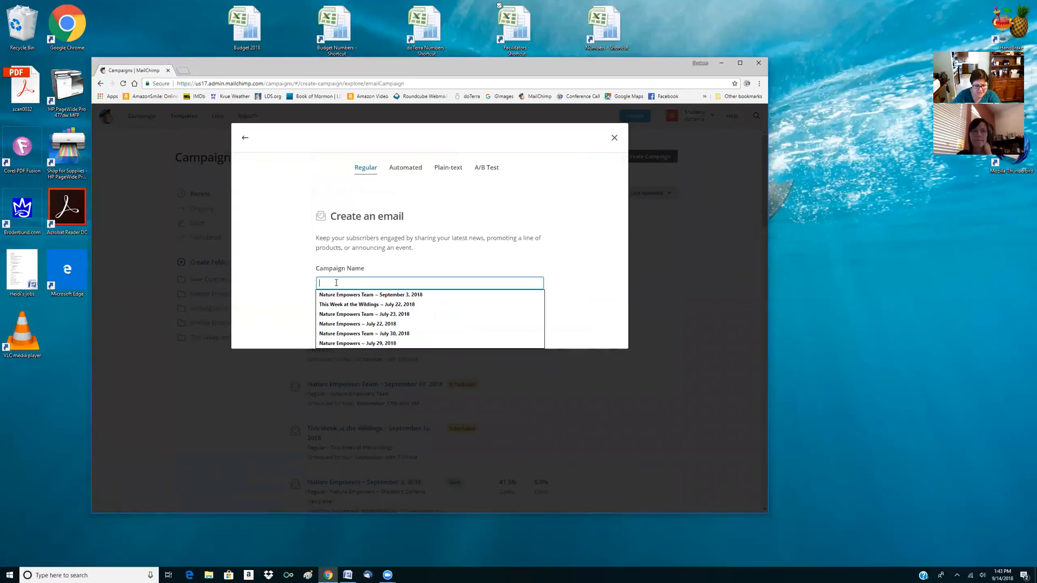
{"action": "type", "text": "Practice for Lisa"}
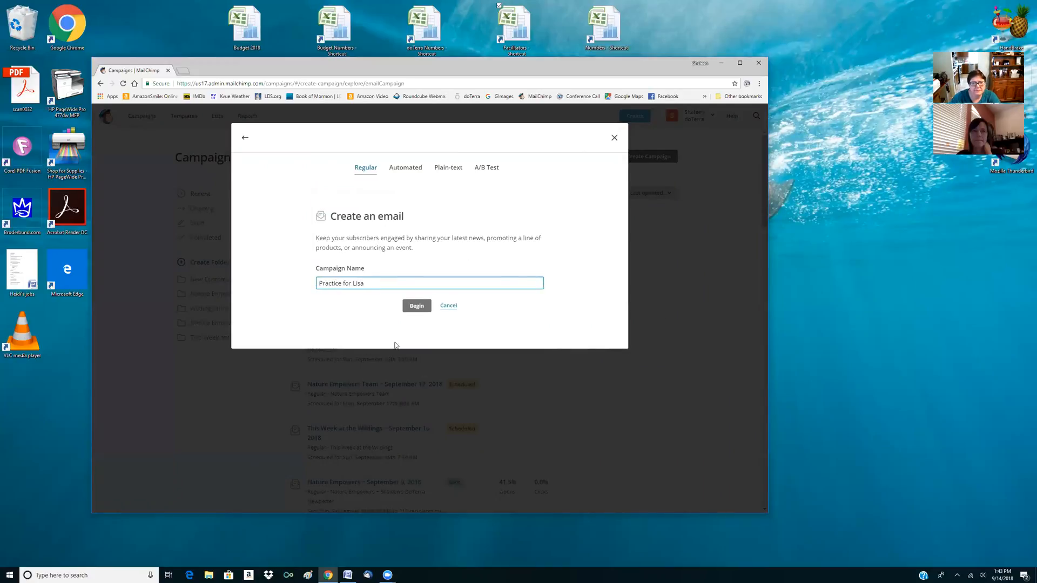
{"action": "left_click", "coordinate": [421, 307]}
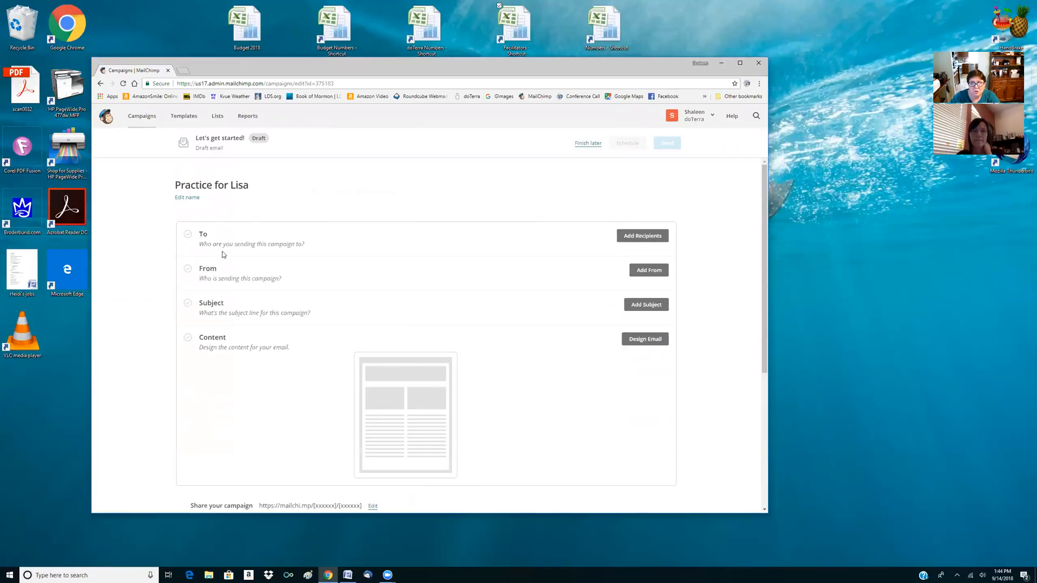
Try choosing the New to doTerra! list as the campaign's recipients
{"action": "left_click", "coordinate": [631, 237]}
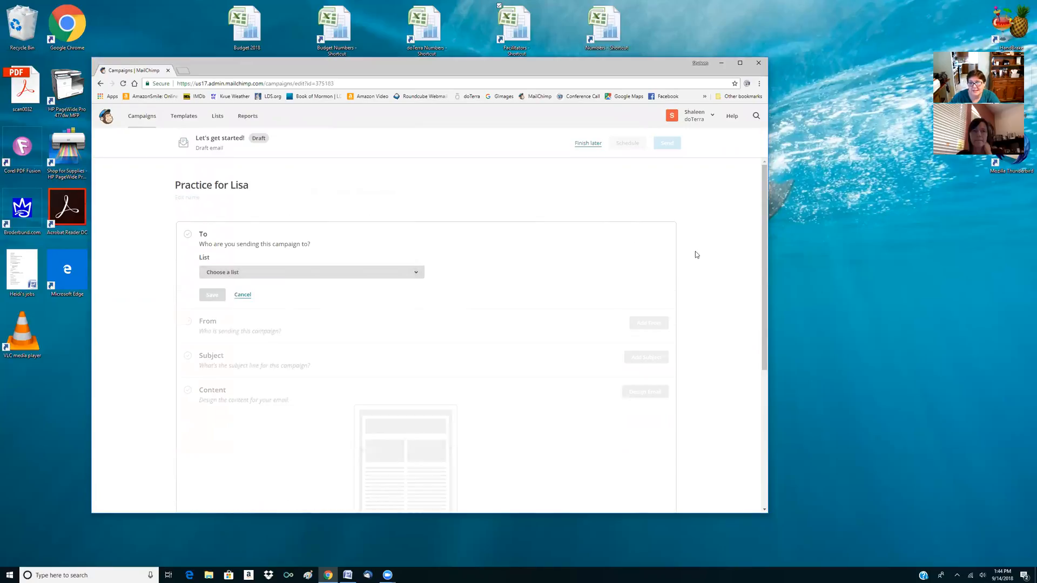
{"action": "left_click", "coordinate": [243, 295]}
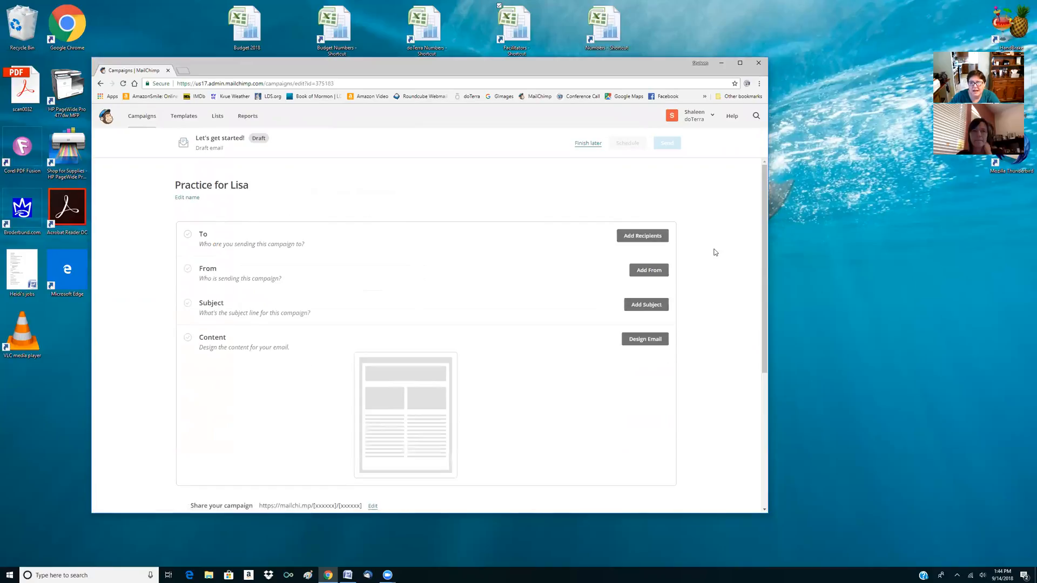
{"action": "left_click", "coordinate": [641, 236]}
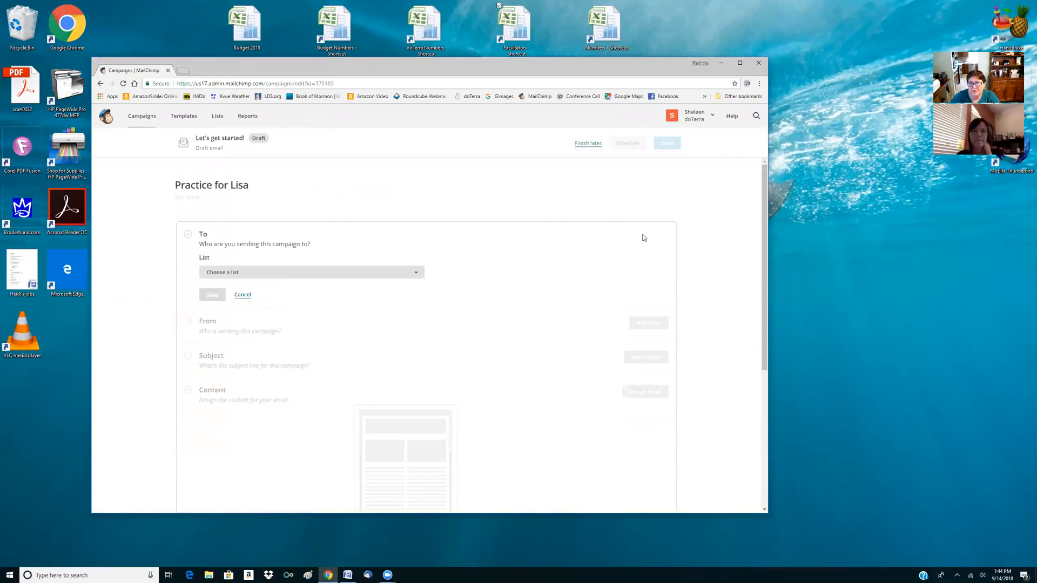
{"action": "left_click", "coordinate": [414, 273]}
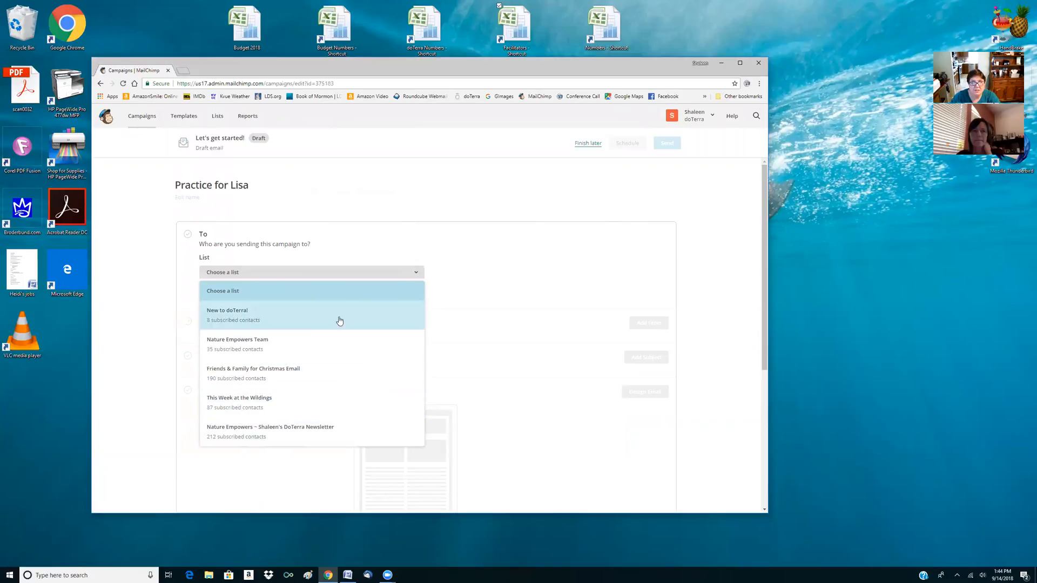
{"action": "left_click", "coordinate": [266, 320]}
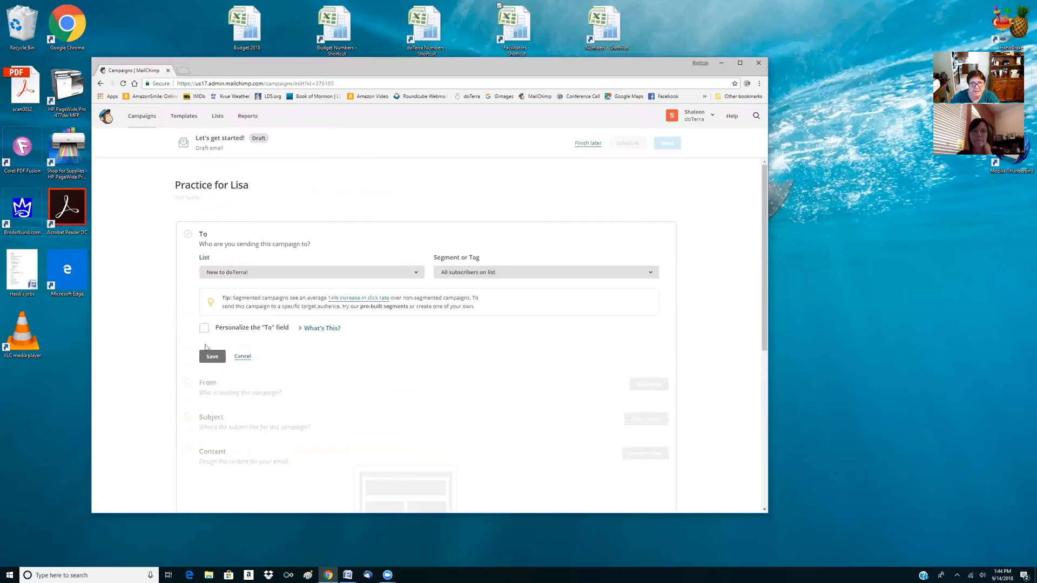
Try enabling personalization of the To field, review its merge tag options, and discard the recipient settings
{"action": "scroll", "coordinate": [336, 365], "scroll_direction": "down", "scroll_amount": 1}
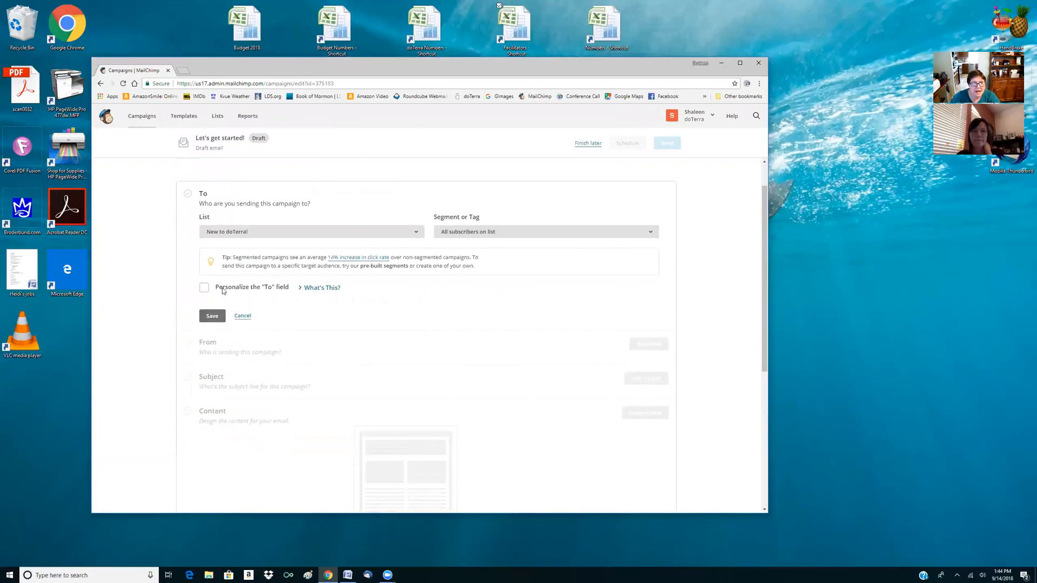
{"action": "left_click", "coordinate": [204, 288]}
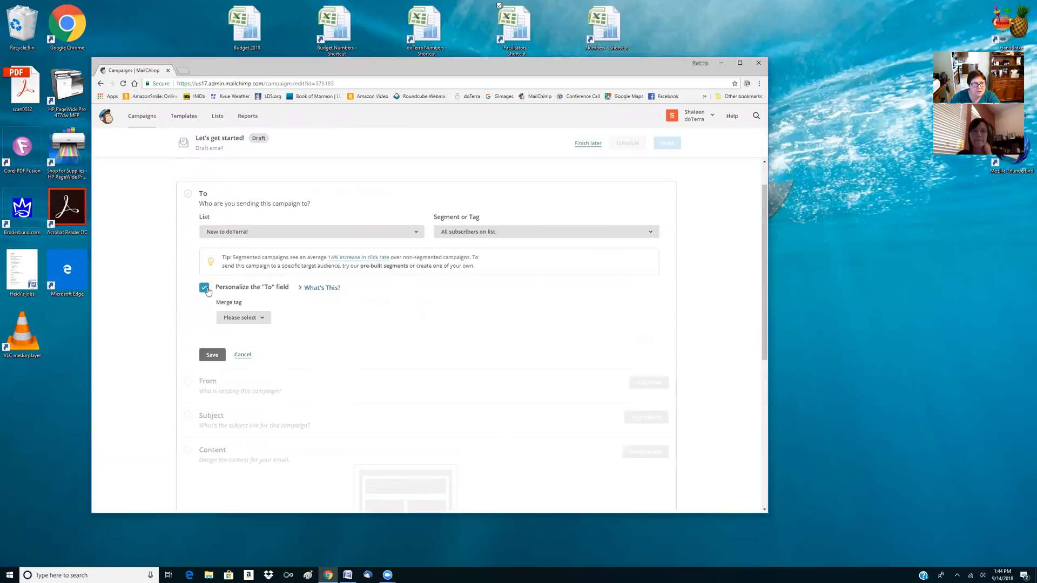
{"action": "left_click", "coordinate": [265, 318]}
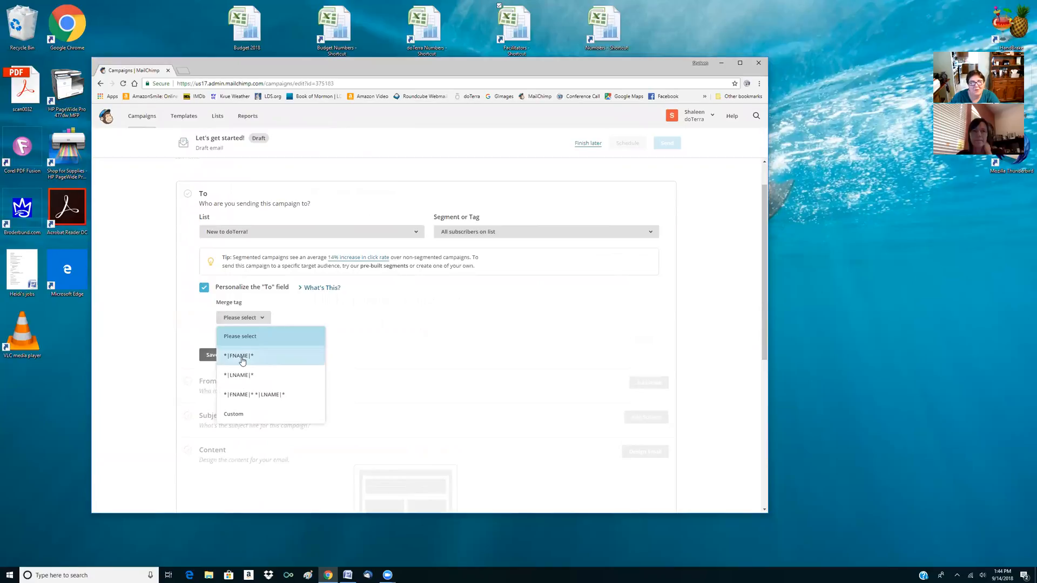
{"action": "left_click", "coordinate": [431, 295]}
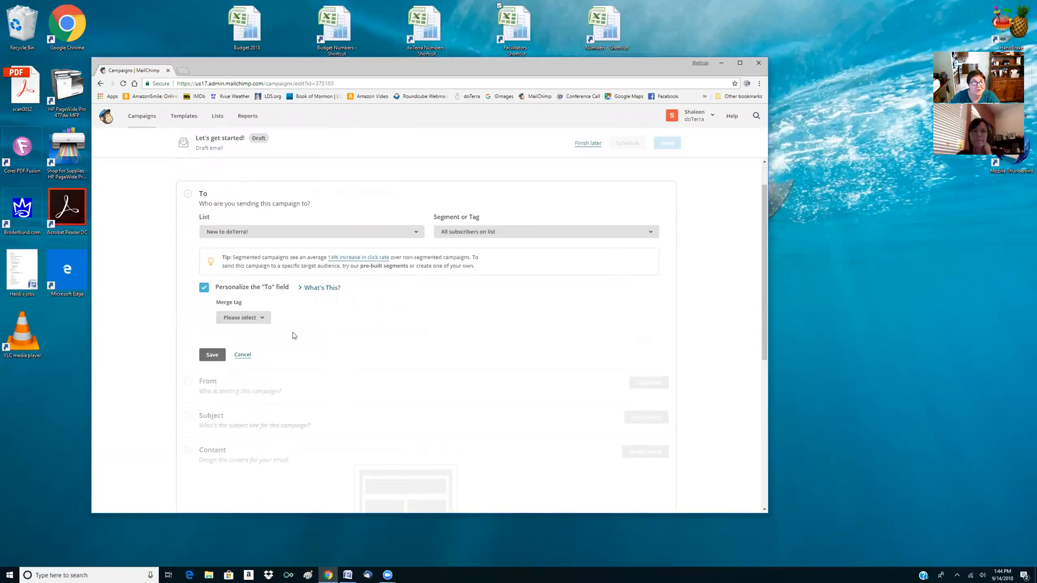
{"action": "left_click", "coordinate": [242, 355]}
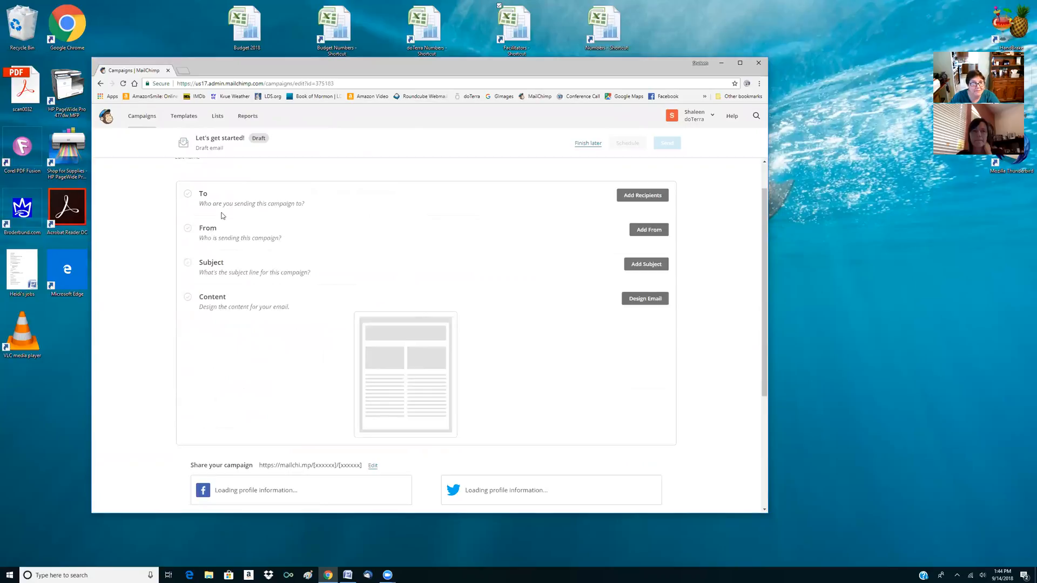
Examine the campaign's sender name and email address fields, and its subject and preview text fields, without saving
{"action": "left_click", "coordinate": [661, 230]}
{"action": "left_click", "coordinate": [221, 269]}
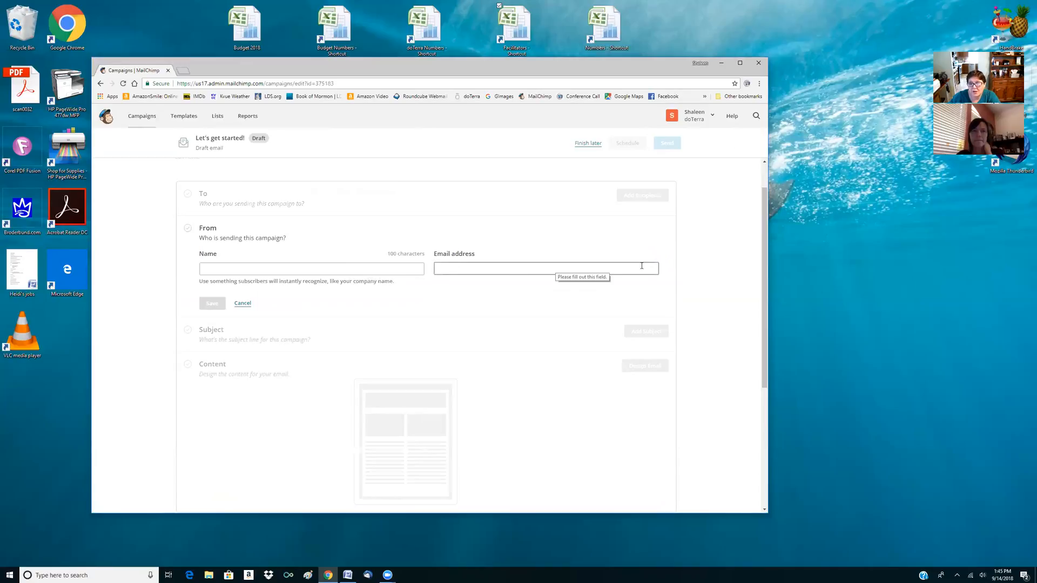
{"action": "left_click", "coordinate": [243, 303]}
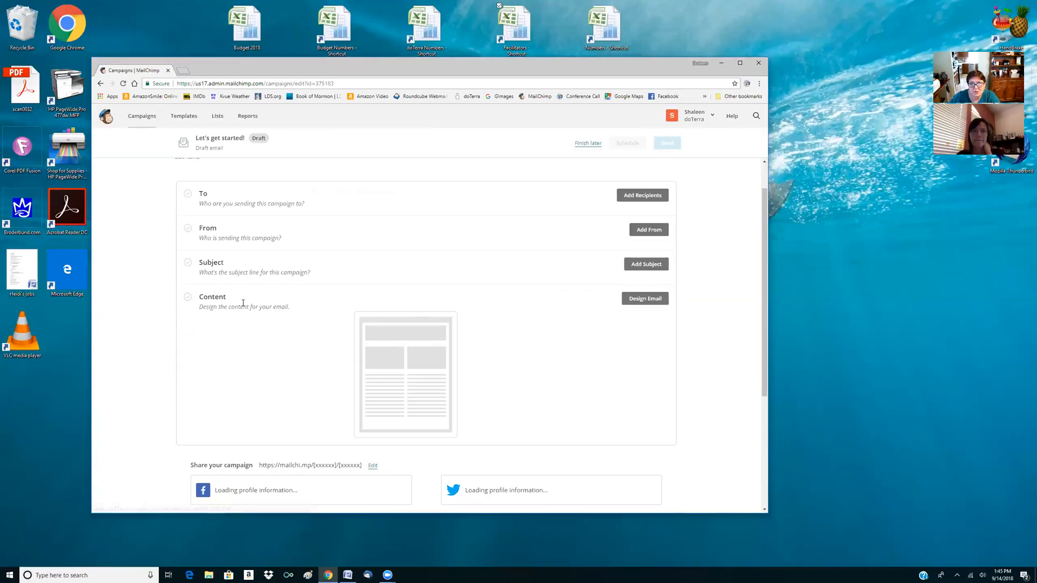
{"action": "left_click", "coordinate": [645, 264]}
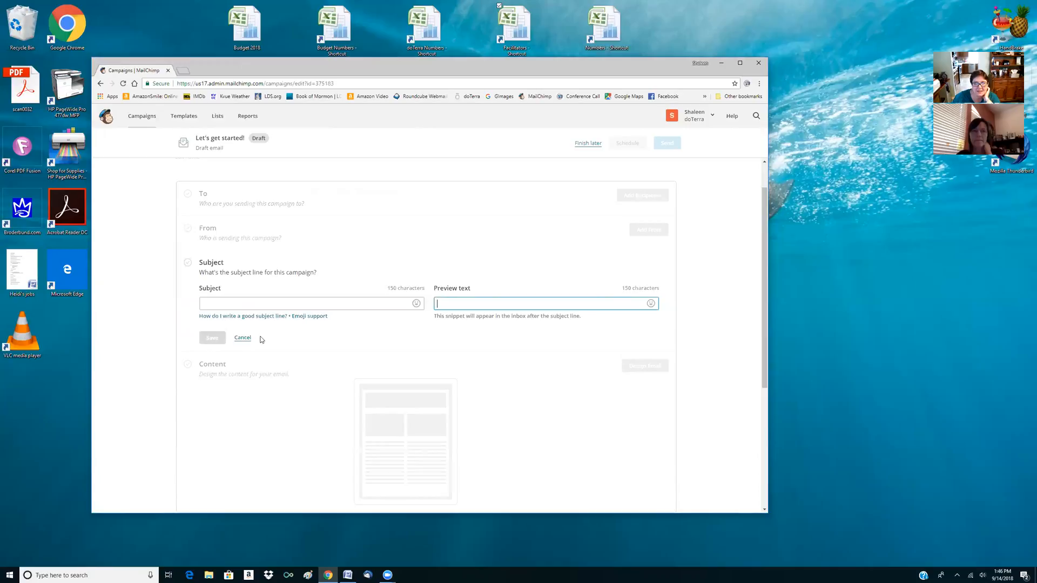
{"action": "left_click", "coordinate": [242, 338]}
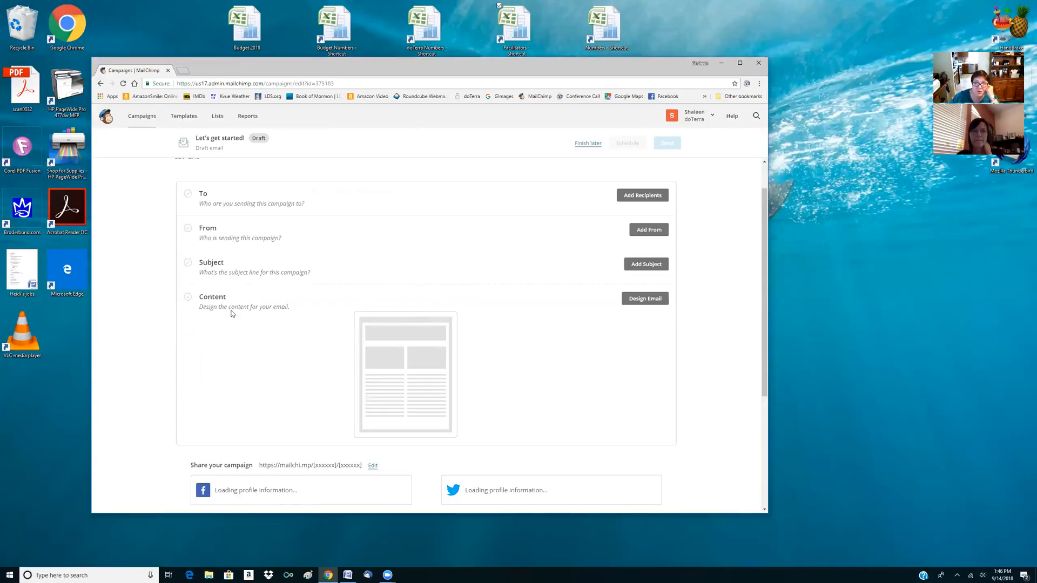
Start designing the email content, review the template categories, and choose the basic 1 Column layout
{"action": "left_click", "coordinate": [641, 300]}
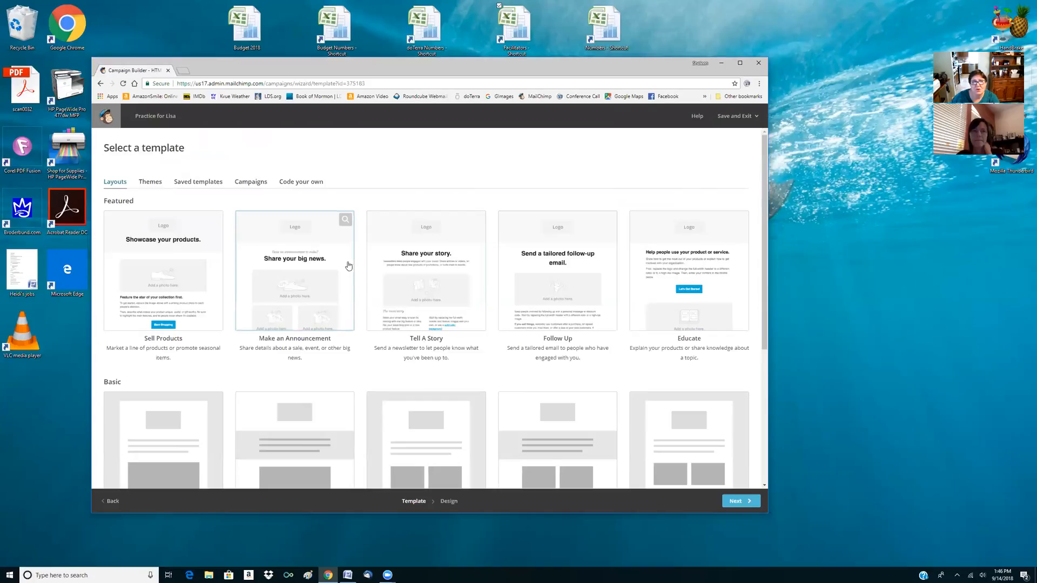
{"action": "left_click", "coordinate": [302, 184]}
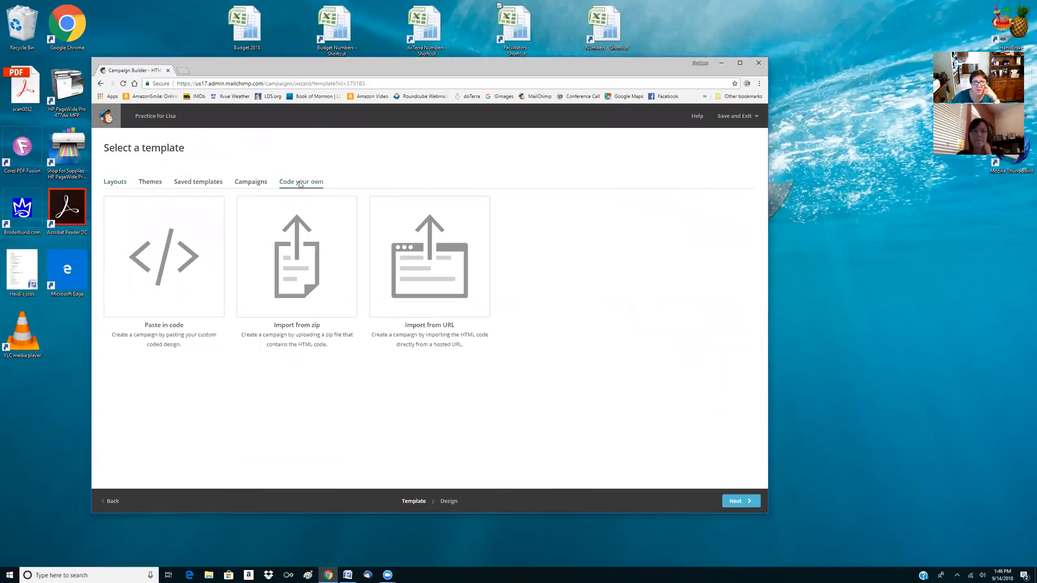
{"action": "left_click", "coordinate": [251, 184]}
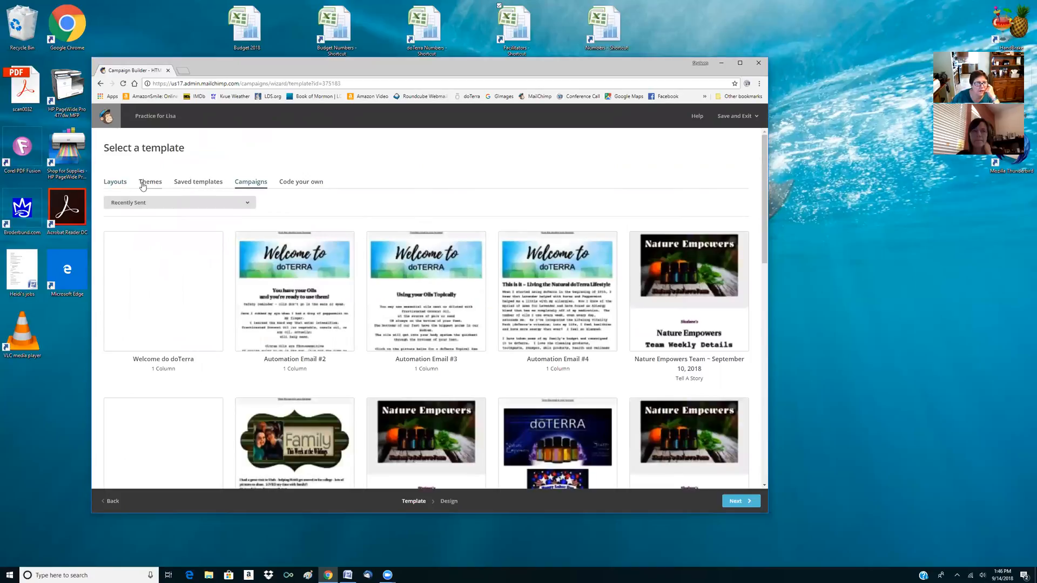
{"action": "left_click", "coordinate": [119, 183]}
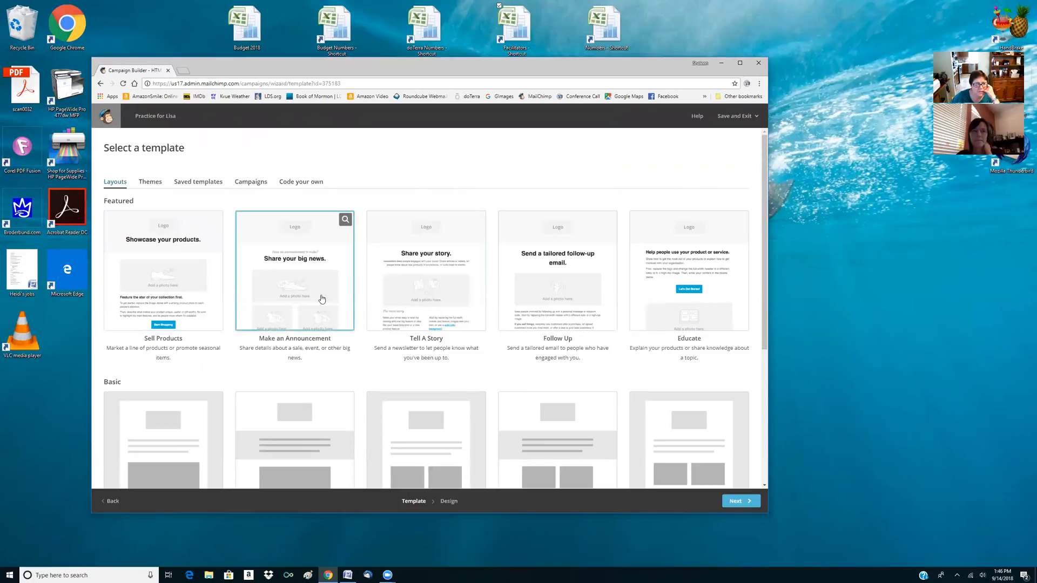
{"action": "scroll", "coordinate": [255, 345], "scroll_direction": "down", "scroll_amount": 1}
{"action": "scroll", "coordinate": [122, 276], "scroll_direction": "up", "scroll_amount": 1}
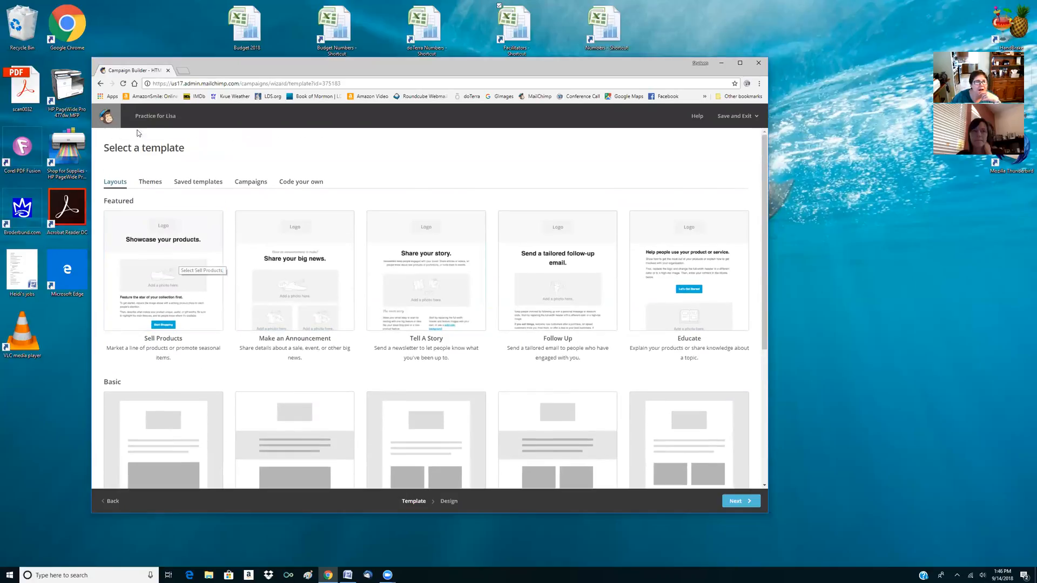
{"action": "scroll", "coordinate": [123, 277], "scroll_direction": "down", "scroll_amount": 3}
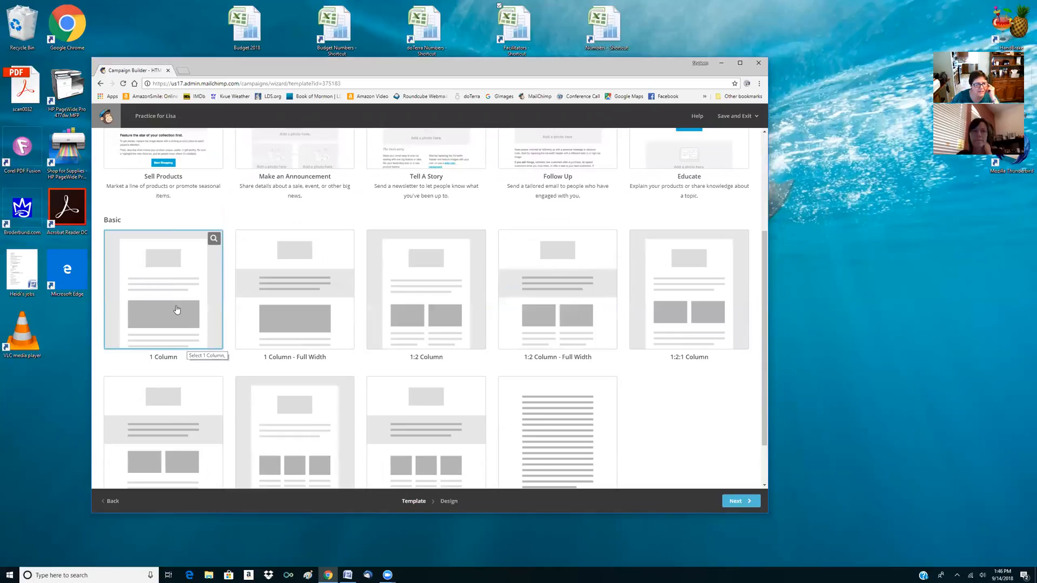
{"action": "left_click", "coordinate": [738, 314]}
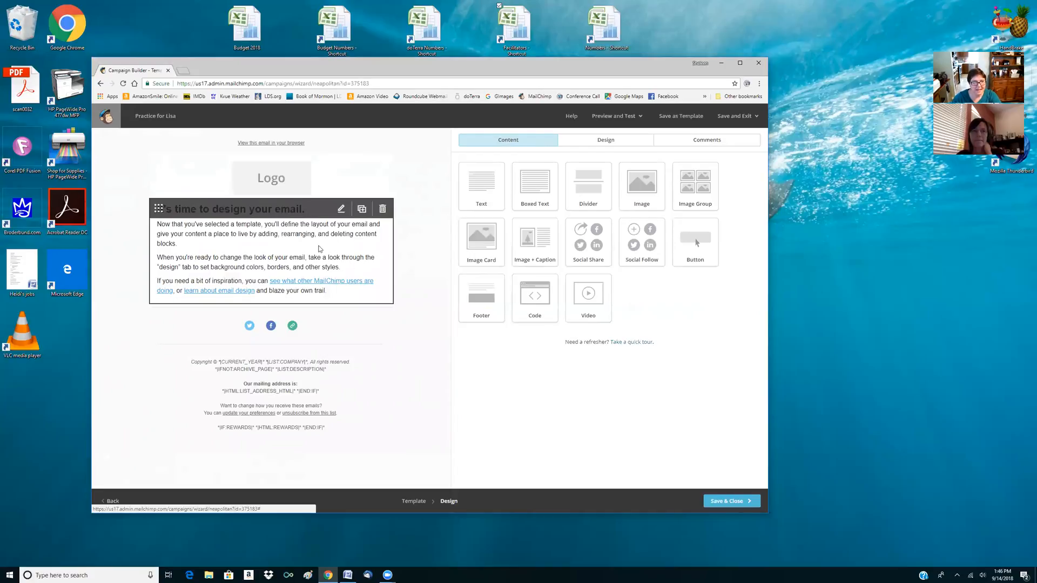
Open the placeholder logo for replacement among the stored files, trying out the Good Morning and Happy Sunday picture
{"action": "left_click", "coordinate": [281, 185]}
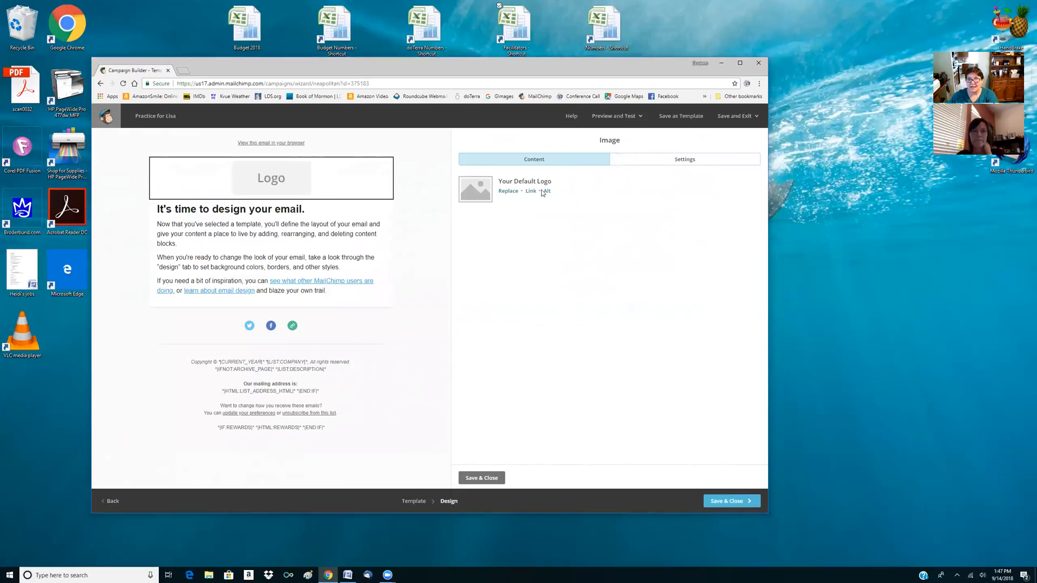
{"action": "mouse_move", "coordinate": [310, 191]}
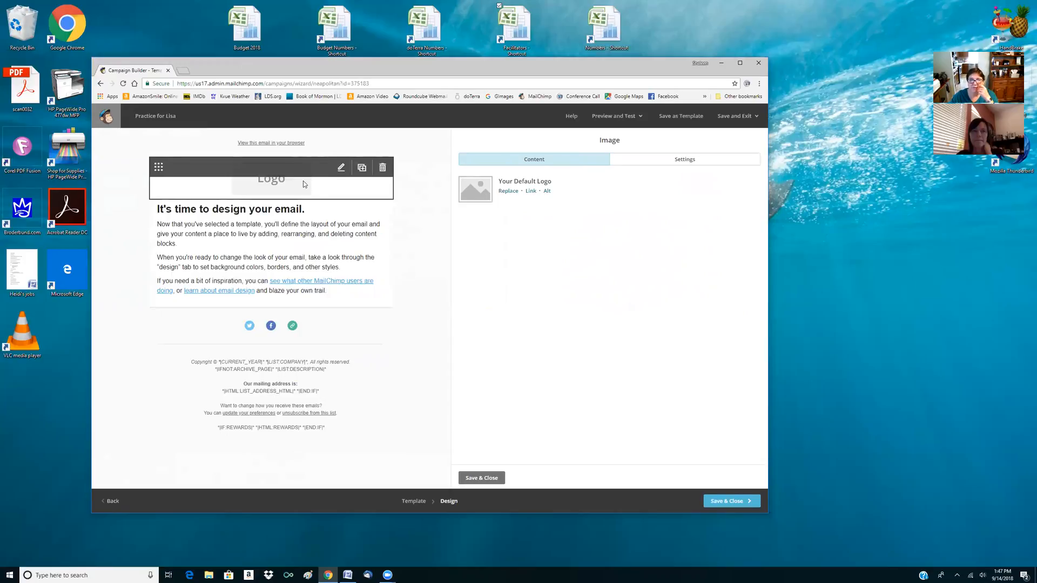
{"action": "left_click", "coordinate": [509, 191]}
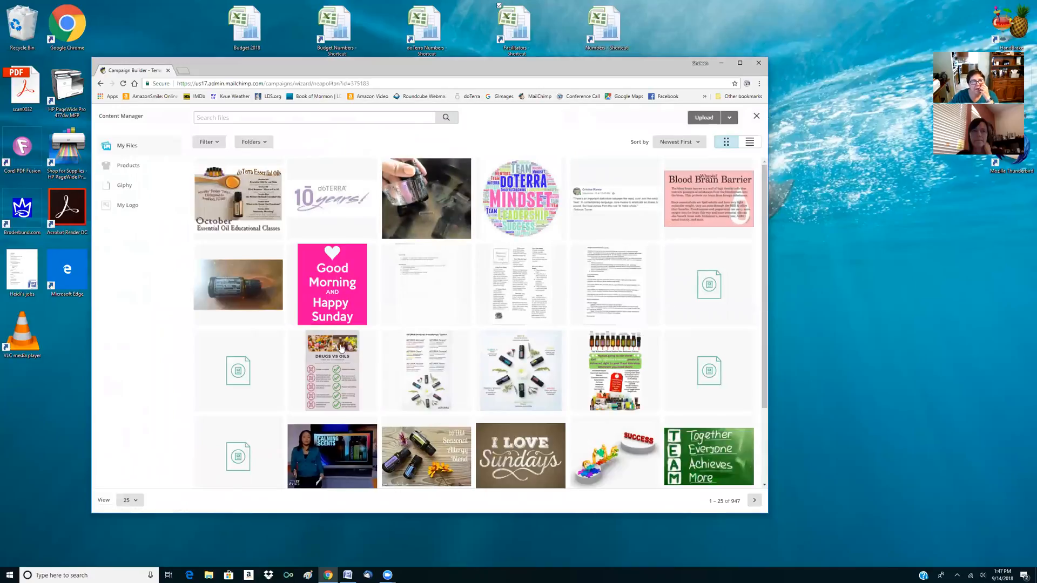
{"action": "left_click", "coordinate": [333, 300]}
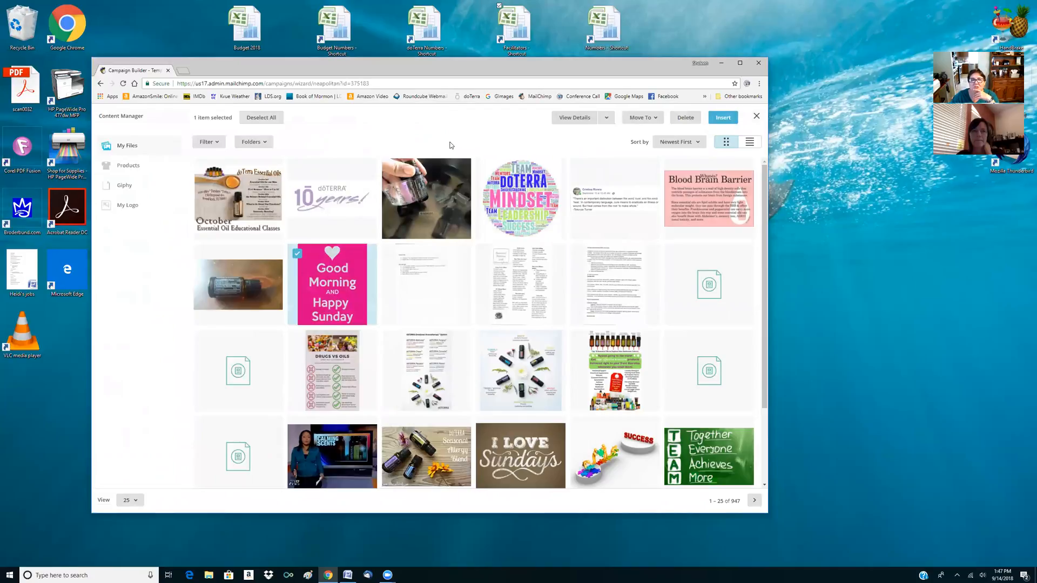
{"action": "left_click", "coordinate": [324, 267]}
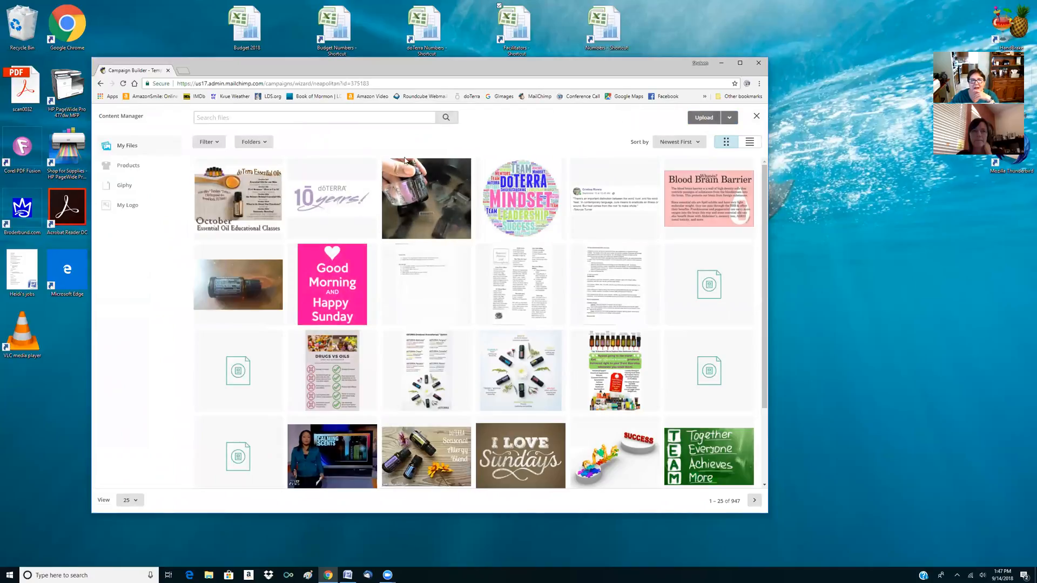
Upload the Summer Immune Booster Blend picture from the doT Mail Chimp Pics folder to replace the placeholder logo
{"action": "left_click", "coordinate": [702, 117]}
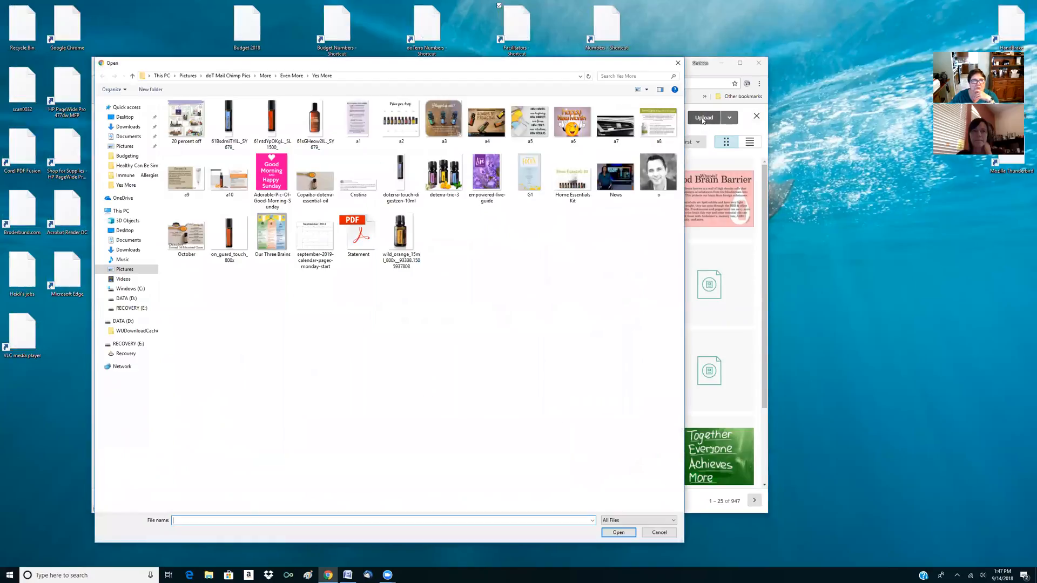
{"action": "left_click", "coordinate": [122, 146]}
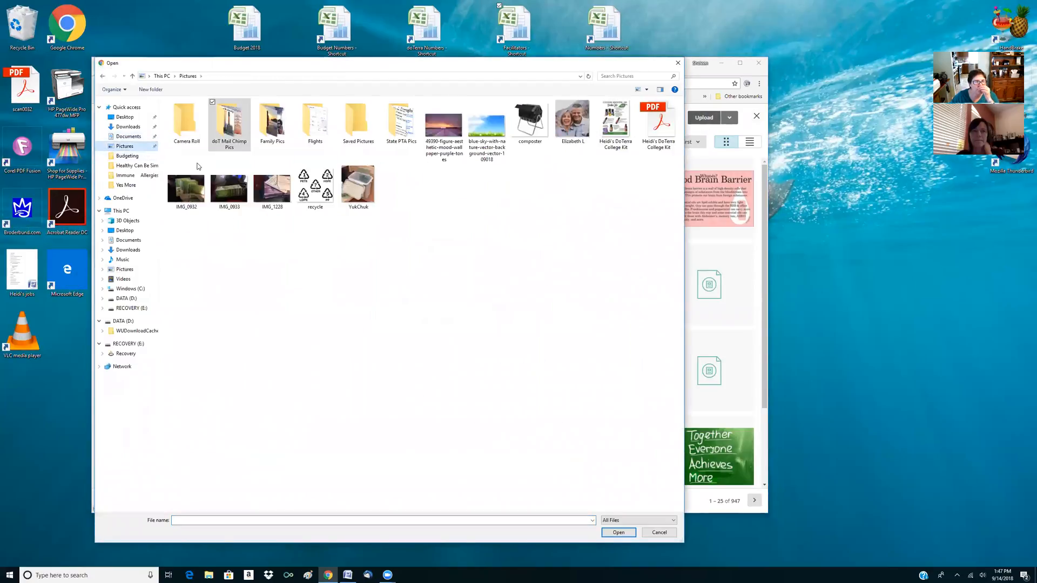
{"action": "double_click", "coordinate": [232, 135]}
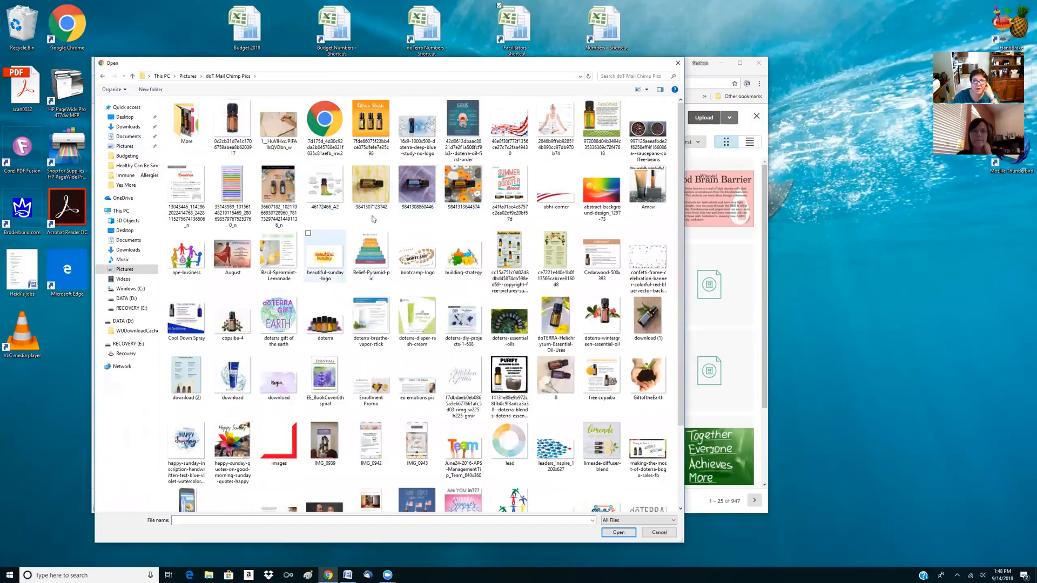
{"action": "left_click", "coordinate": [507, 180]}
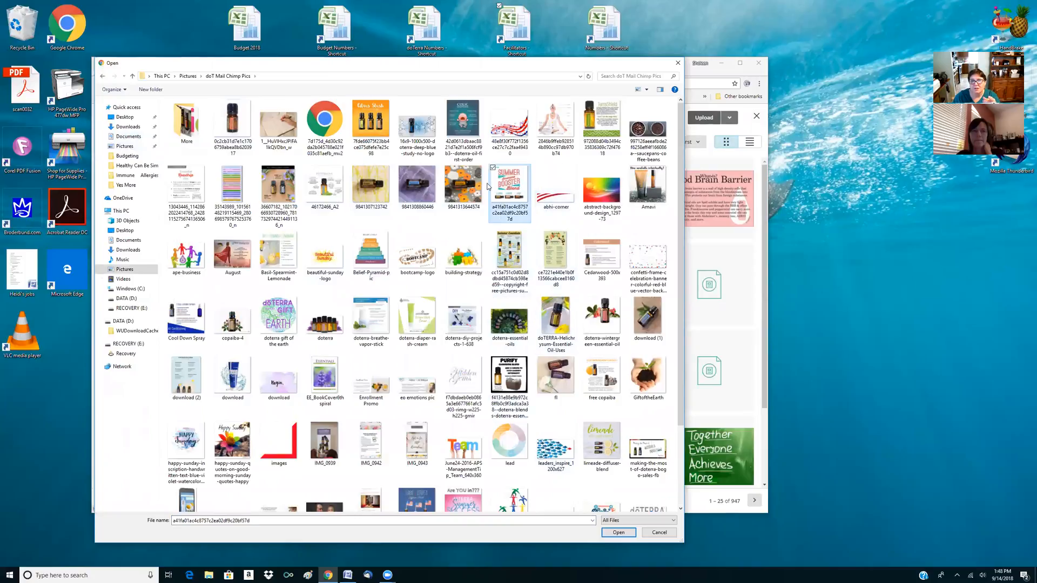
{"action": "left_click", "coordinate": [618, 532]}
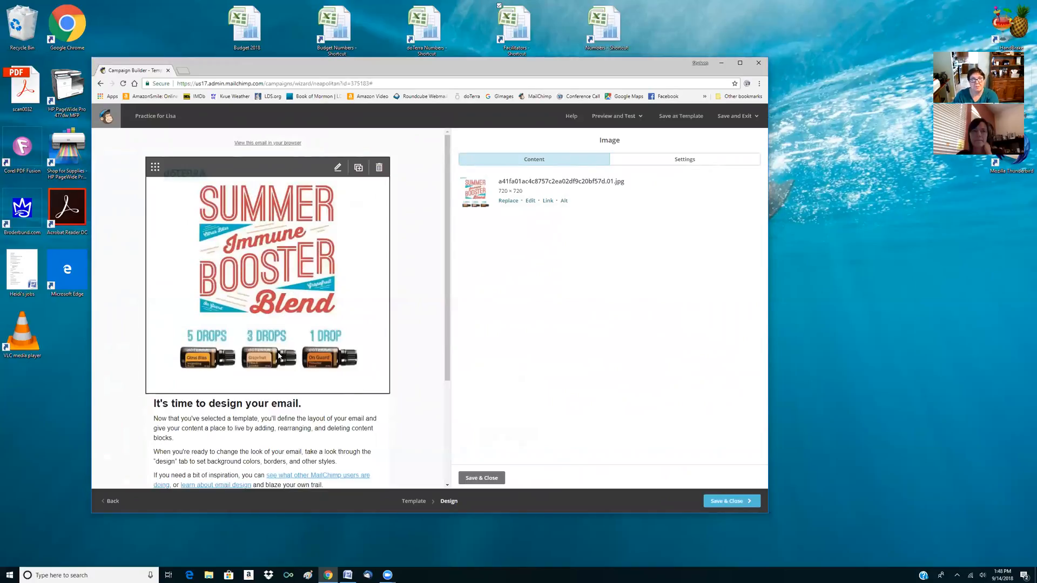
Replace the Summer Immune Booster Blend picture with the stored Good Morning and Happy Sunday picture, and save the image block
{"action": "left_click", "coordinate": [509, 203]}
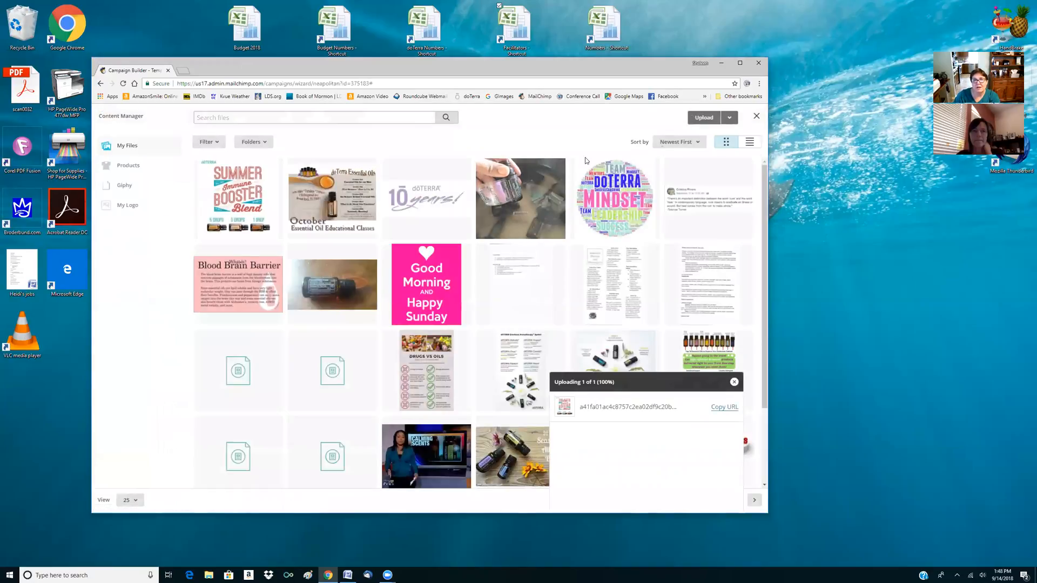
{"action": "left_click", "coordinate": [757, 116]}
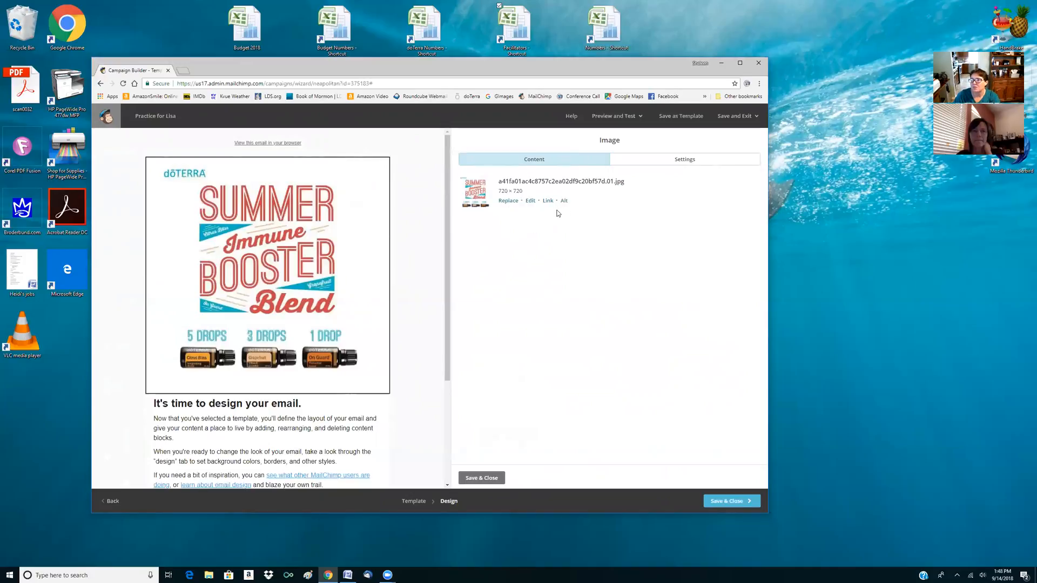
{"action": "left_click", "coordinate": [510, 202]}
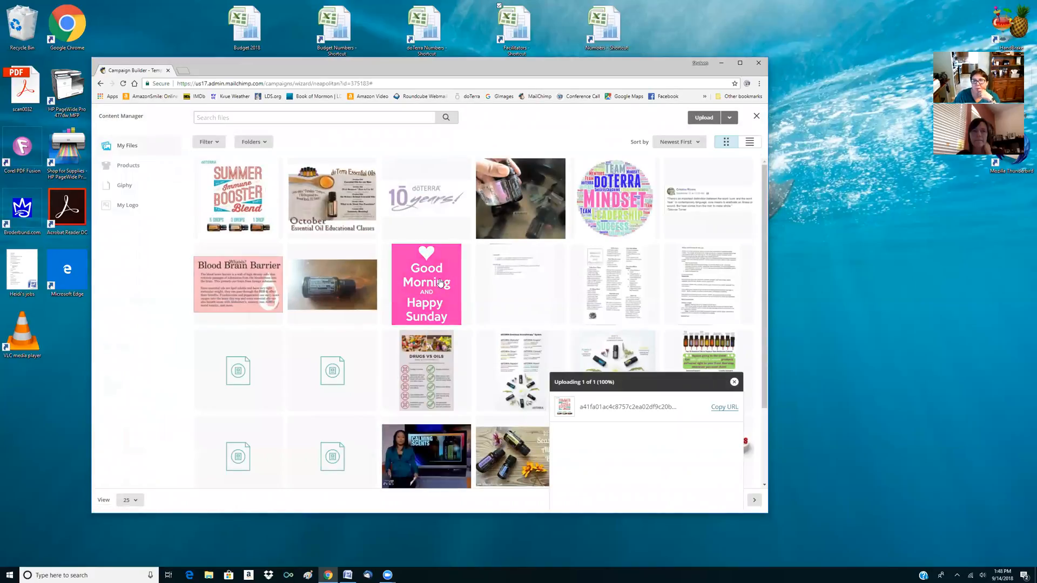
{"action": "left_click", "coordinate": [423, 289]}
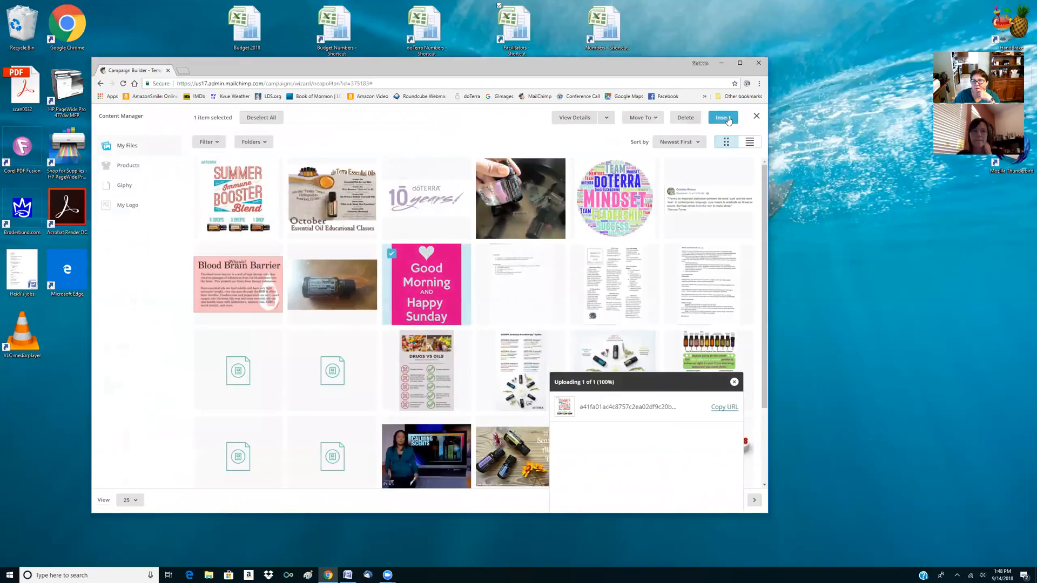
{"action": "left_click", "coordinate": [723, 119]}
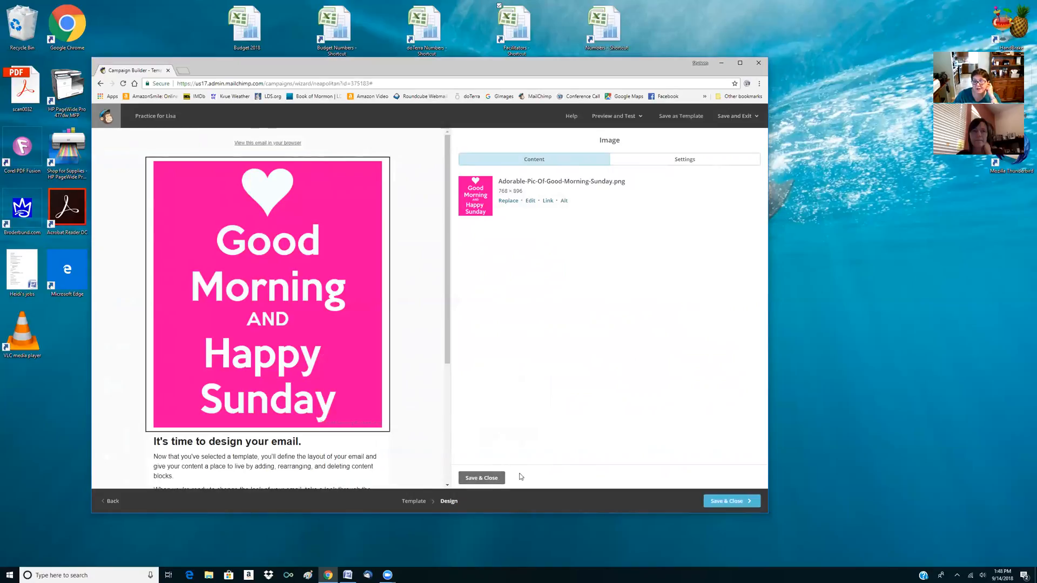
{"action": "left_click", "coordinate": [490, 479]}
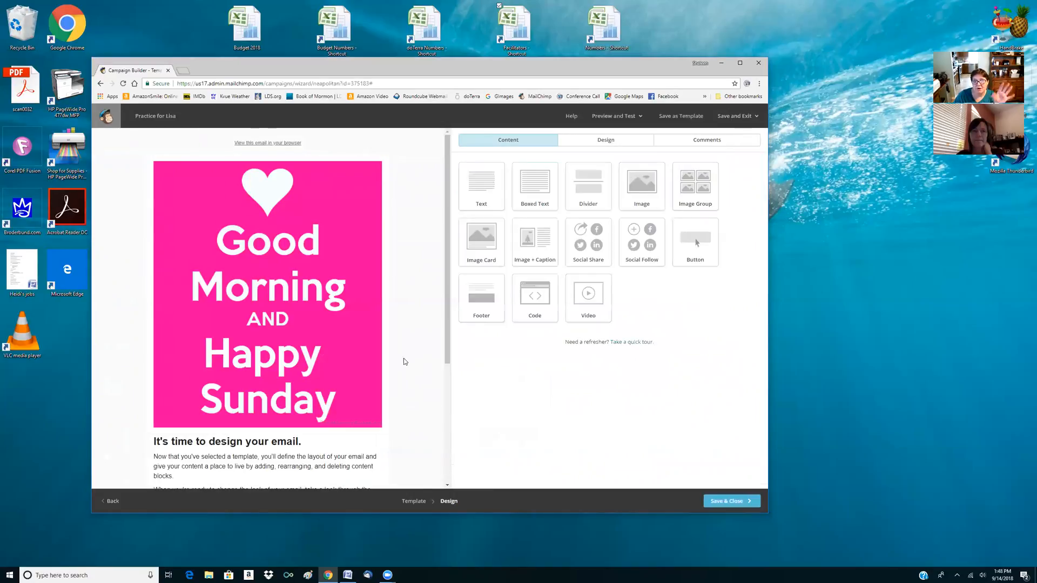
Replace the placeholder text below the picture with "This is [first name] - and I'm creating my first newsletter!" and save the block
{"action": "scroll", "coordinate": [302, 340], "scroll_direction": "down", "scroll_amount": 2}
{"action": "mouse_move", "coordinate": [275, 389]}
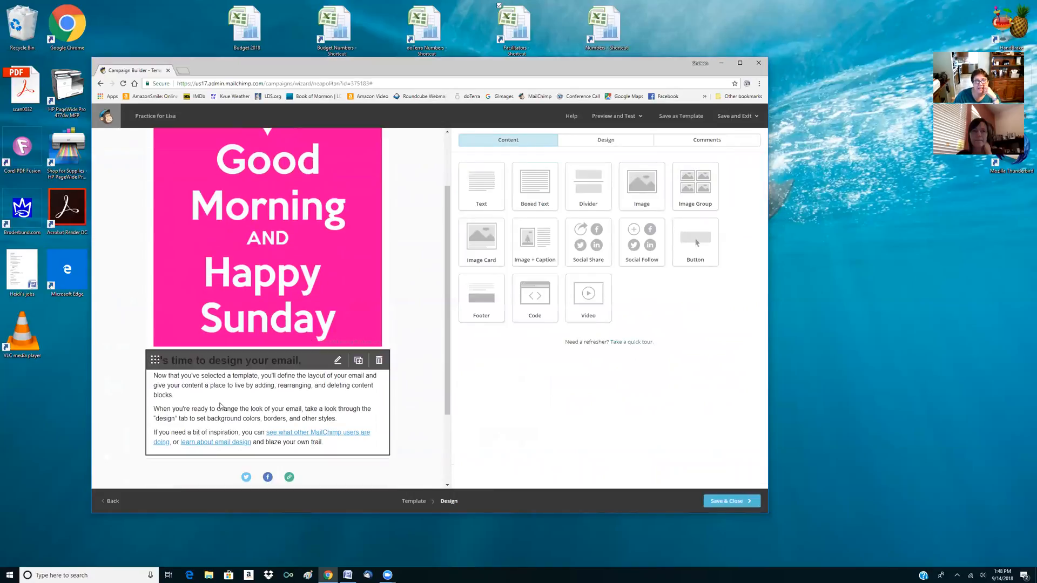
{"action": "left_click", "coordinate": [281, 389]}
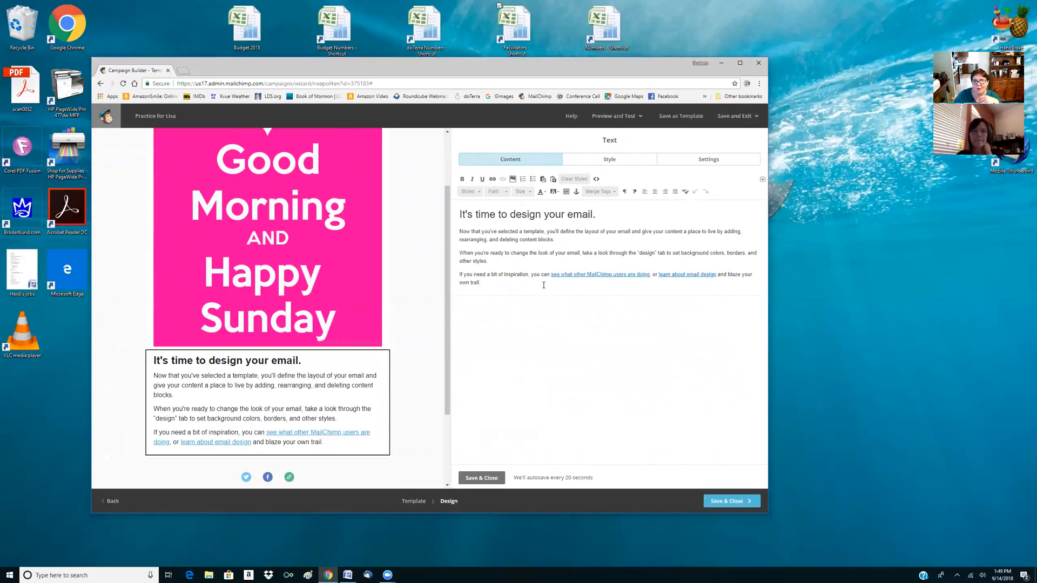
{"action": "left_click_drag", "start_coordinate": [505, 284], "coordinate": [444, 214]}
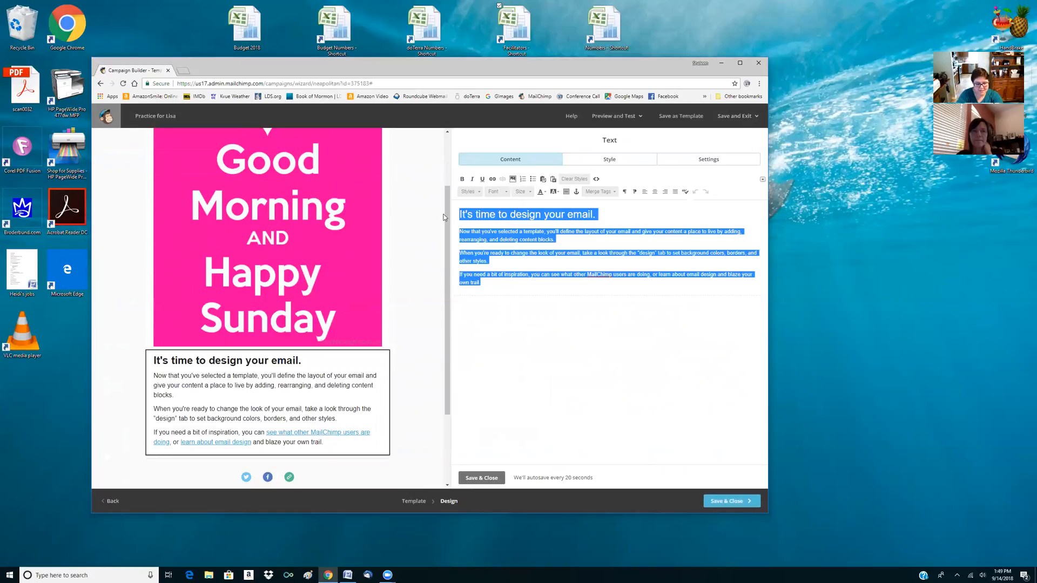
{"action": "type", "text": "This is lis"}
{"action": "key", "text": "BackSpace"}
{"action": "key", "text": "BackSpace"}
{"action": "key", "text": "BackSpace"}
{"action": "type", "text": "Lisa - and "}
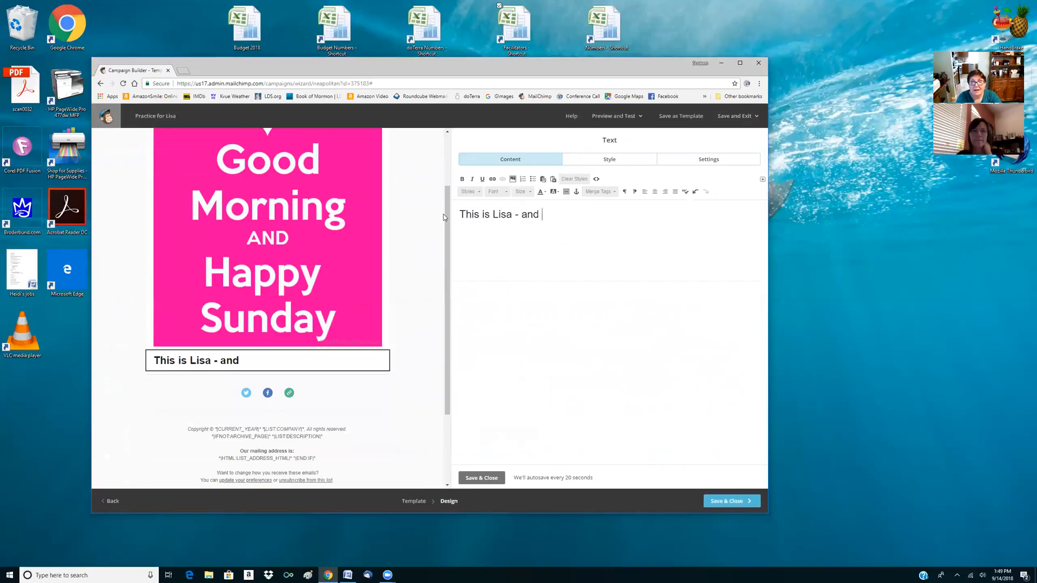
{"action": "type", "text": "I'm creATING"}
{"action": "key", "text": "BackSpace"}
{"action": "key", "text": "BackSpace"}
{"action": "key", "text": "BackSpace"}
{"action": "key", "text": "BackSpace"}
{"action": "key", "text": "BackSpace"}
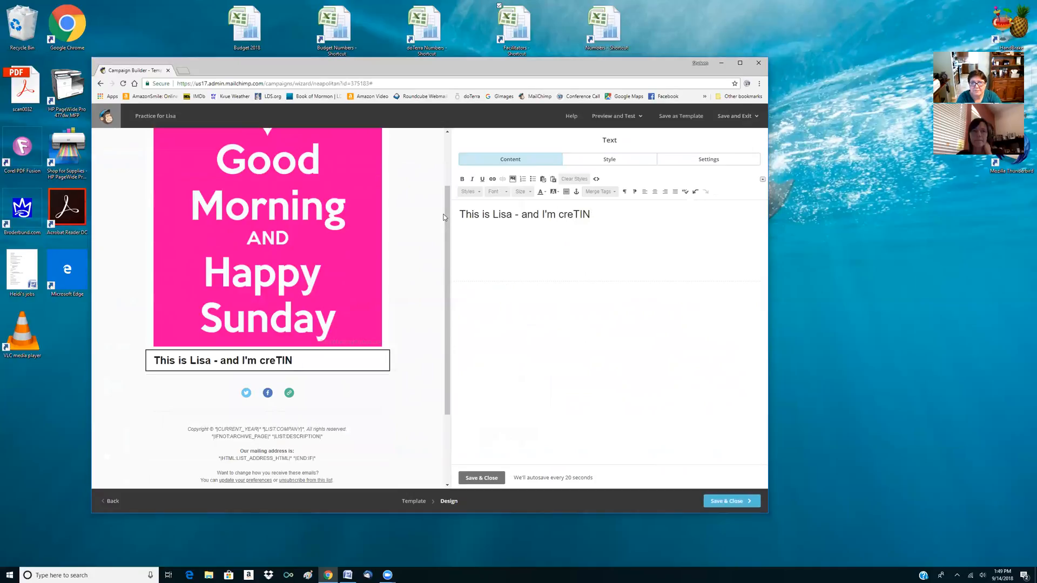
{"action": "type", "text": "A"}
{"action": "key", "text": "BackSpace"}
{"action": "type", "text": "ating my first newsletter!"}
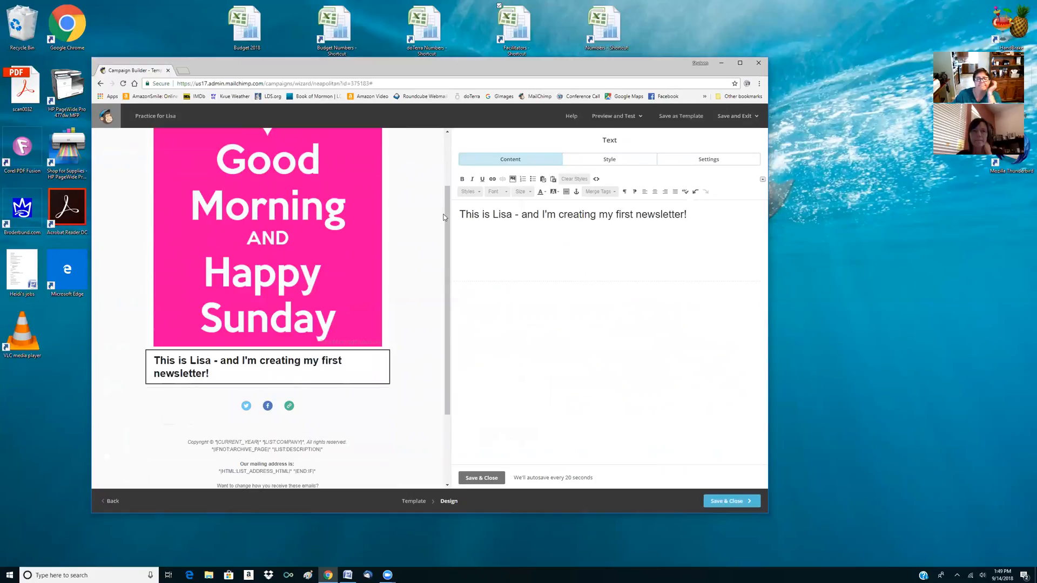
{"action": "left_click", "coordinate": [481, 478]}
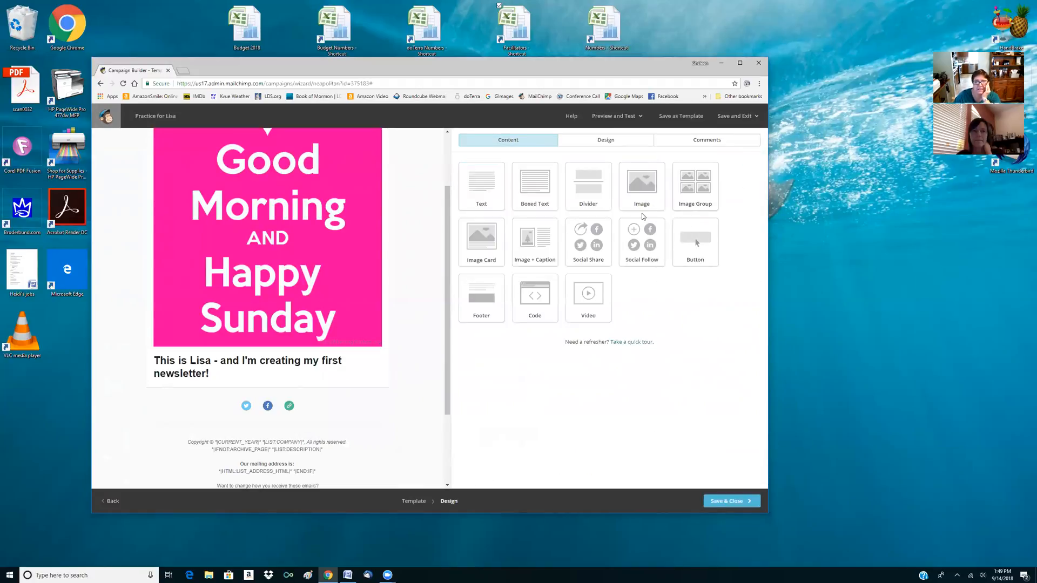
Add an image block beneath the newsletter text, insert the stored October Essential Oil Educational Classes picture, and save the block
{"action": "mouse_move", "coordinate": [231, 479]}
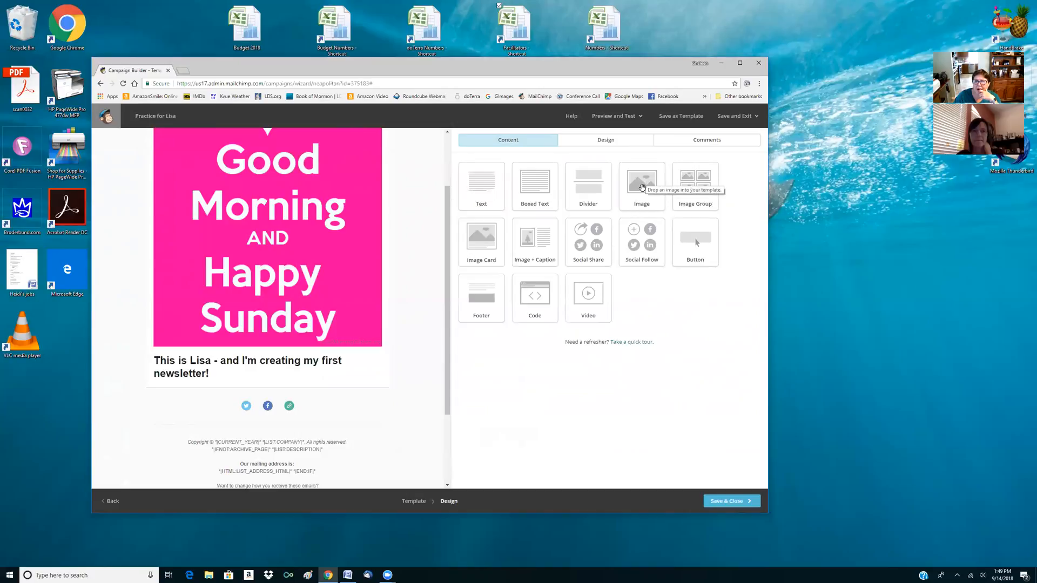
{"action": "left_click_drag", "start_coordinate": [642, 188], "coordinate": [264, 389]}
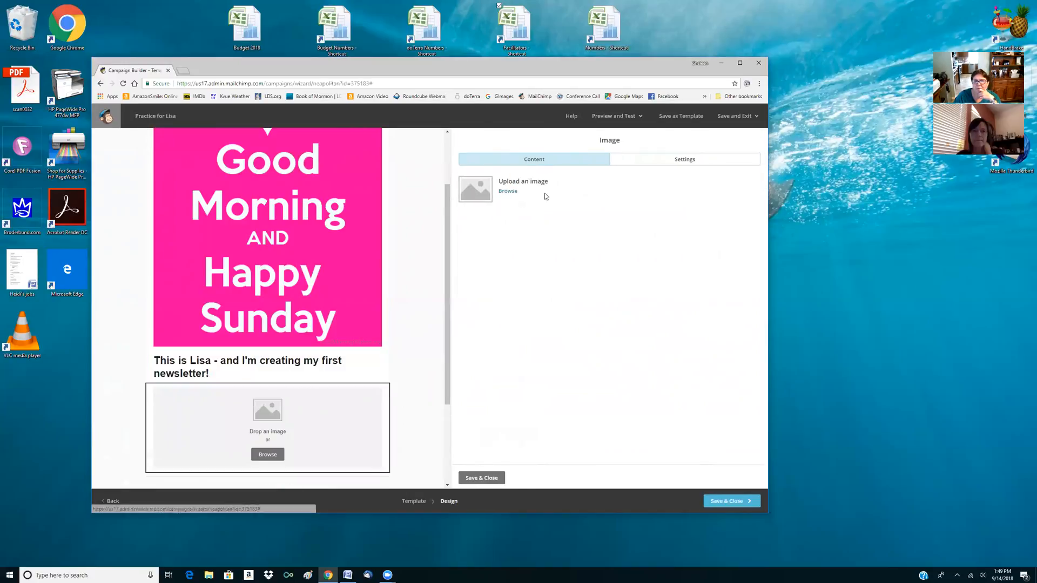
{"action": "left_click", "coordinate": [508, 191]}
{"action": "left_click", "coordinate": [353, 200]}
{"action": "left_click", "coordinate": [720, 119]}
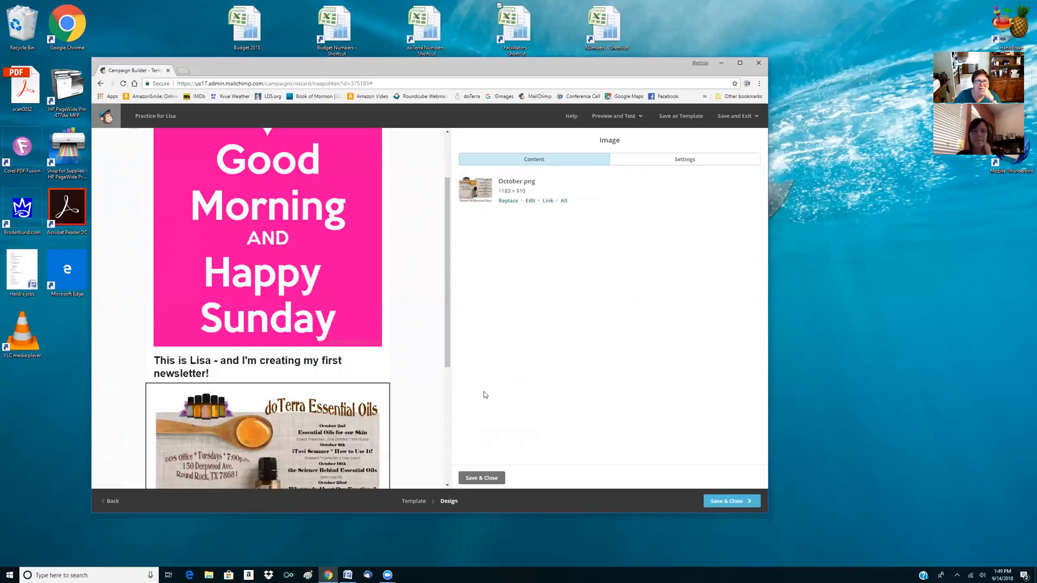
{"action": "scroll", "coordinate": [259, 427], "scroll_direction": "down", "scroll_amount": 2}
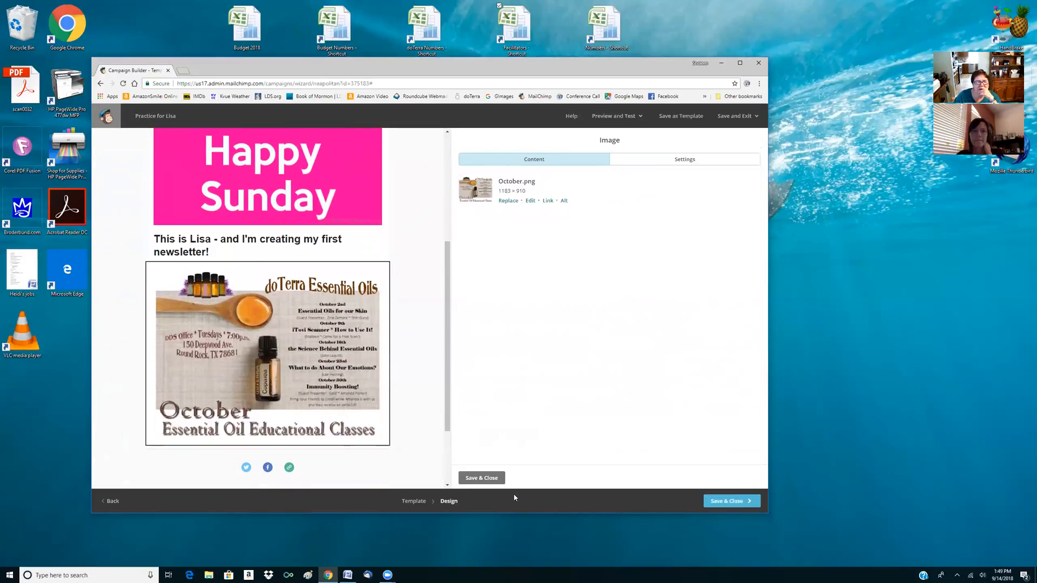
{"action": "left_click", "coordinate": [481, 478]}
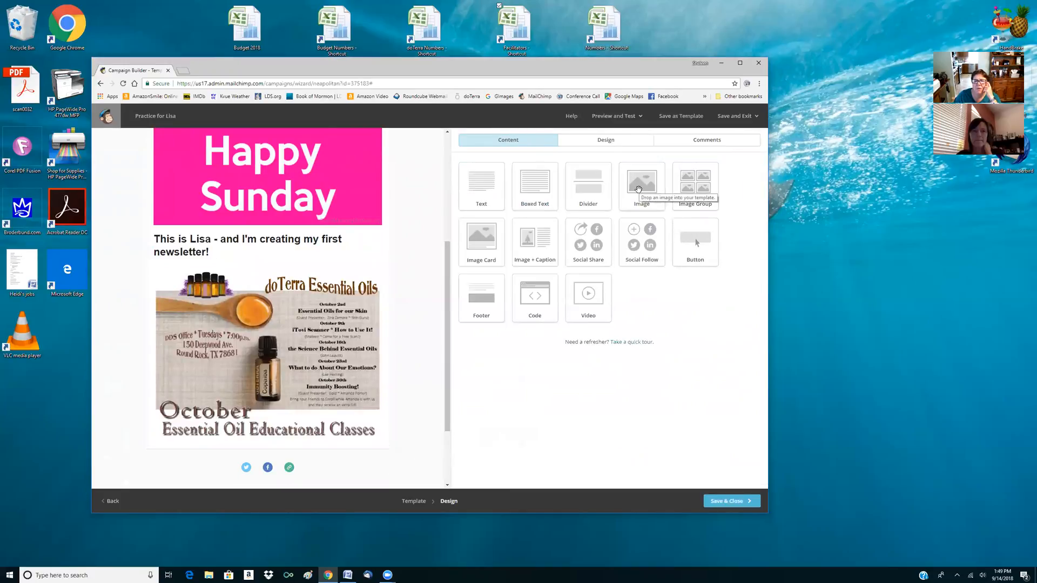
Add another image block beneath the October classes picture and insert the stored Seasonal Allergy Blend picture
{"action": "left_click_drag", "start_coordinate": [638, 189], "coordinate": [324, 413]}
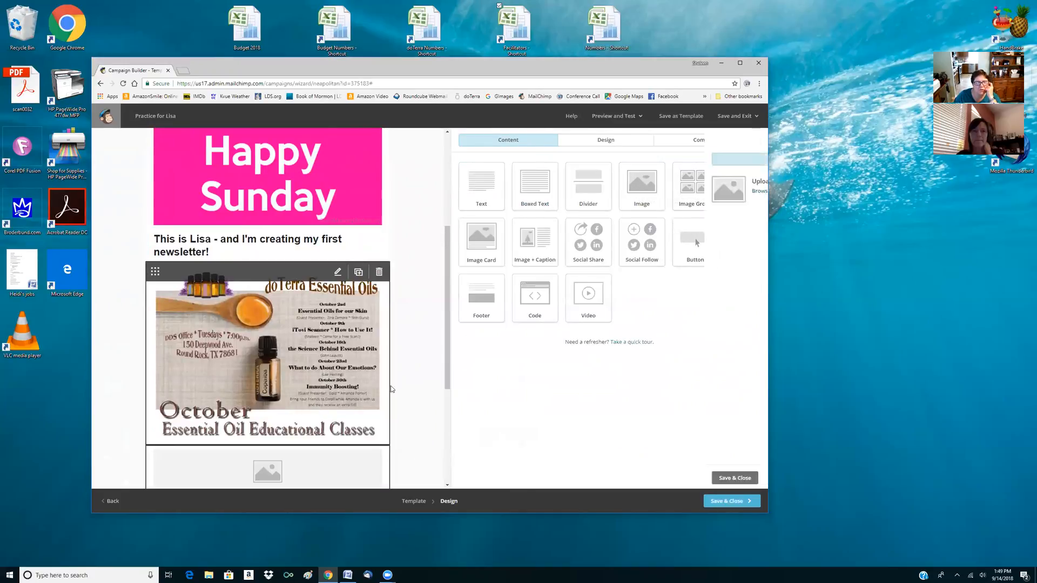
{"action": "left_click", "coordinate": [507, 191]}
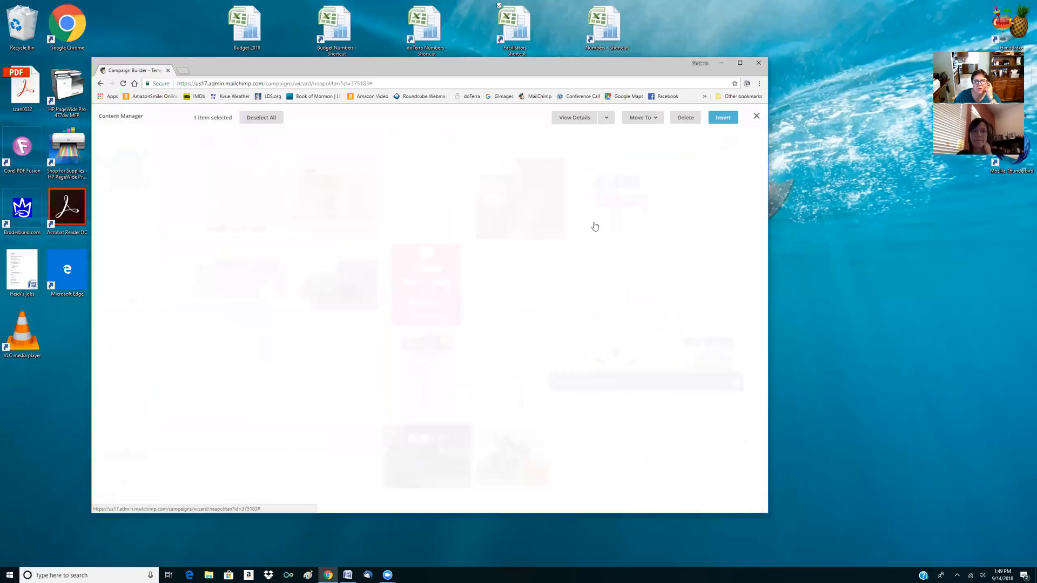
{"action": "left_click", "coordinate": [505, 461]}
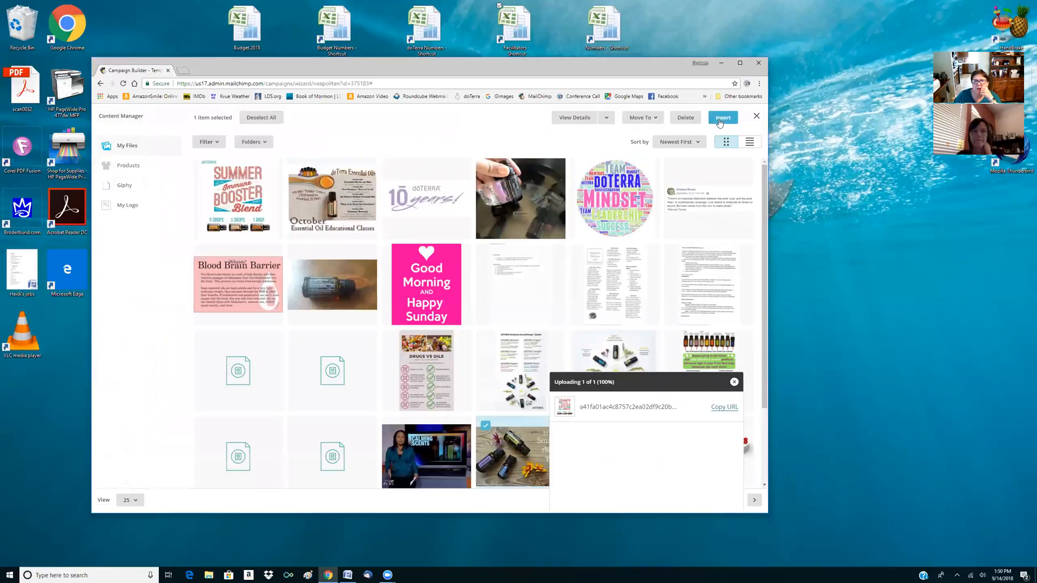
{"action": "left_click", "coordinate": [722, 118]}
{"action": "scroll", "coordinate": [279, 296], "scroll_direction": "down", "scroll_amount": 2}
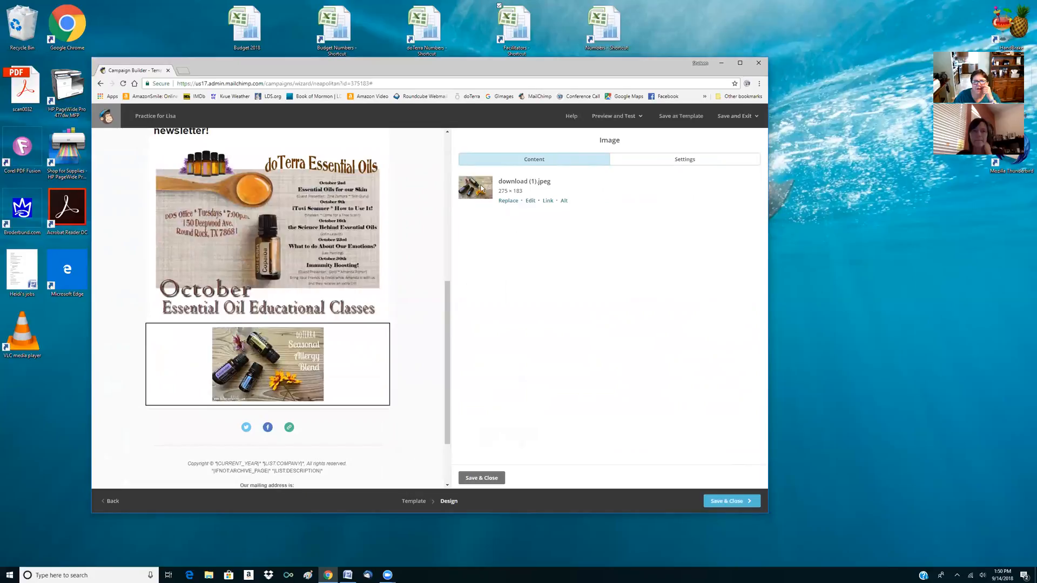
Crop the Seasonal Allergy Blend picture to about 272 × 164 pixels and save the image block
{"action": "left_click", "coordinate": [530, 200]}
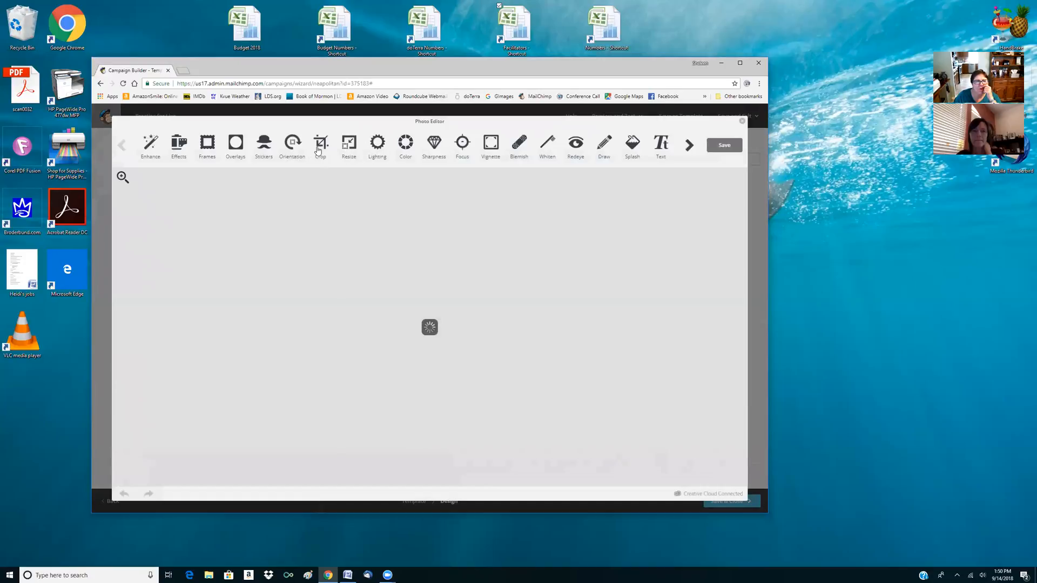
{"action": "left_click", "coordinate": [320, 143]}
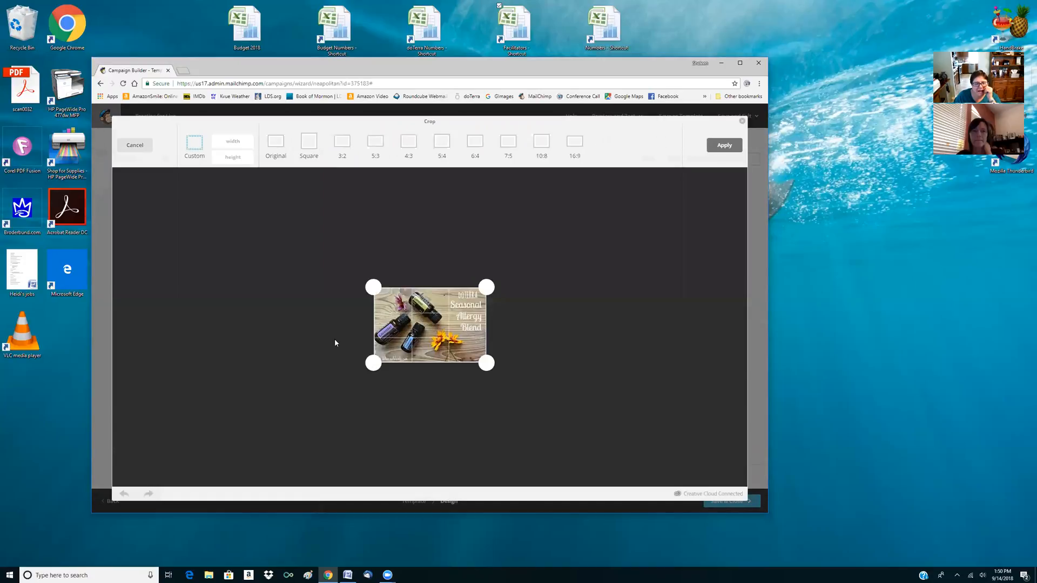
{"action": "left_click_drag", "start_coordinate": [378, 365], "coordinate": [373, 358]}
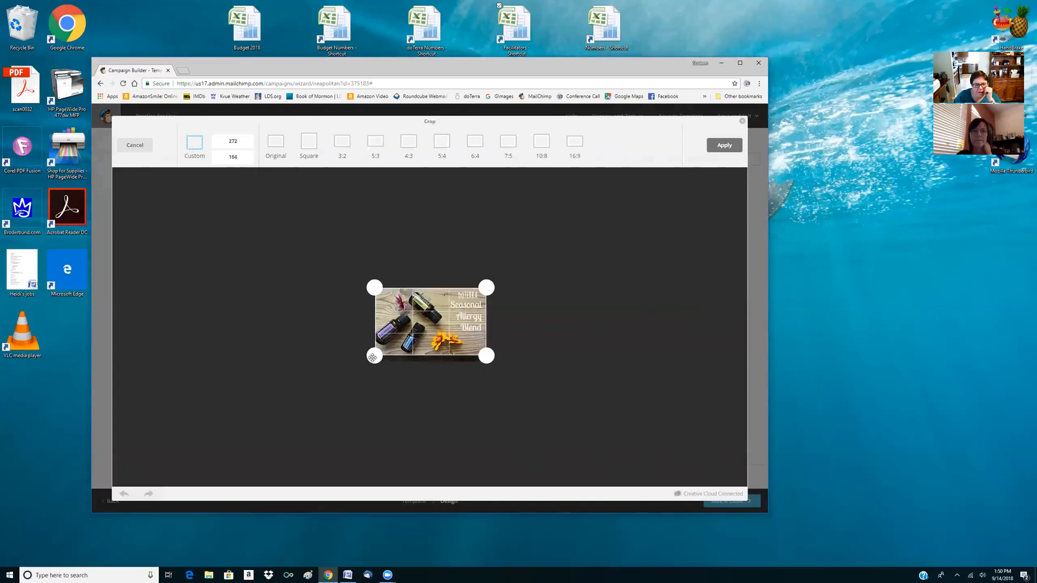
{"action": "left_click", "coordinate": [726, 147]}
{"action": "left_click", "coordinate": [725, 146]}
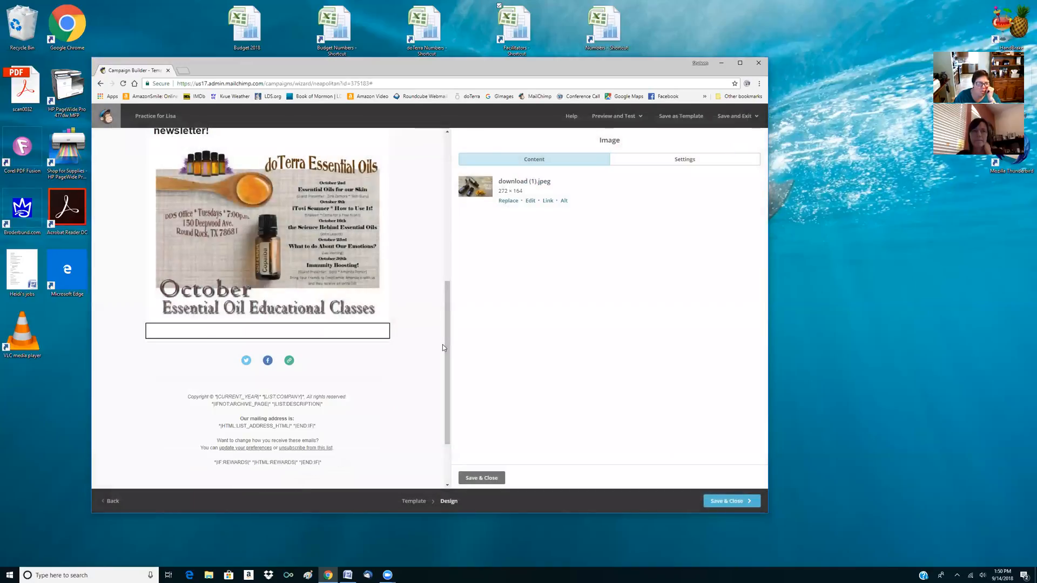
{"action": "left_click", "coordinate": [481, 478]}
Add a text block between the October and Seasonal Allergy Blend pictures, reading "More great information!!!" and centered
{"action": "scroll", "coordinate": [212, 274], "scroll_direction": "down", "scroll_amount": 2}
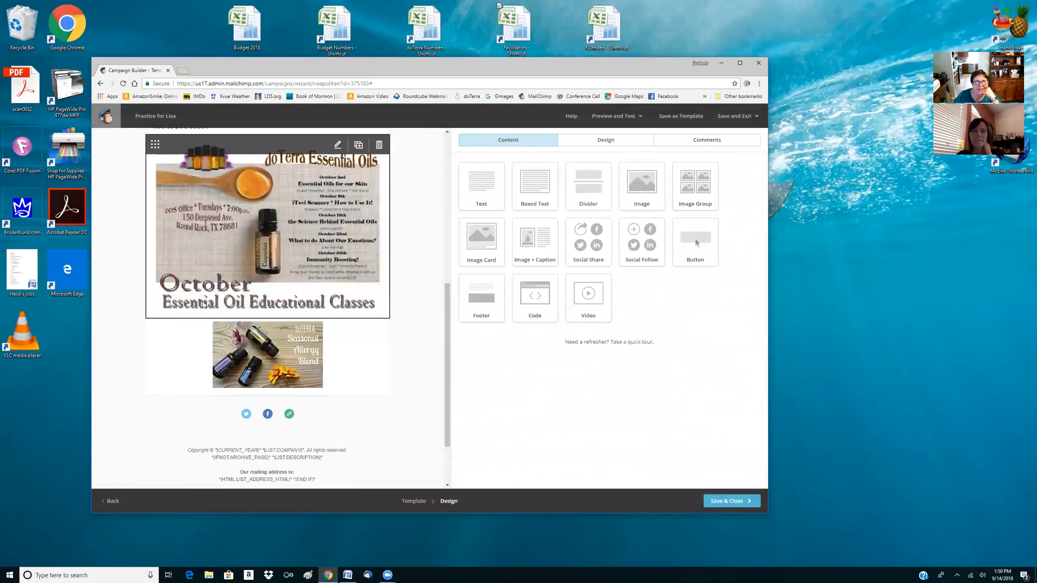
{"action": "scroll", "coordinate": [324, 248], "scroll_direction": "up", "scroll_amount": 4}
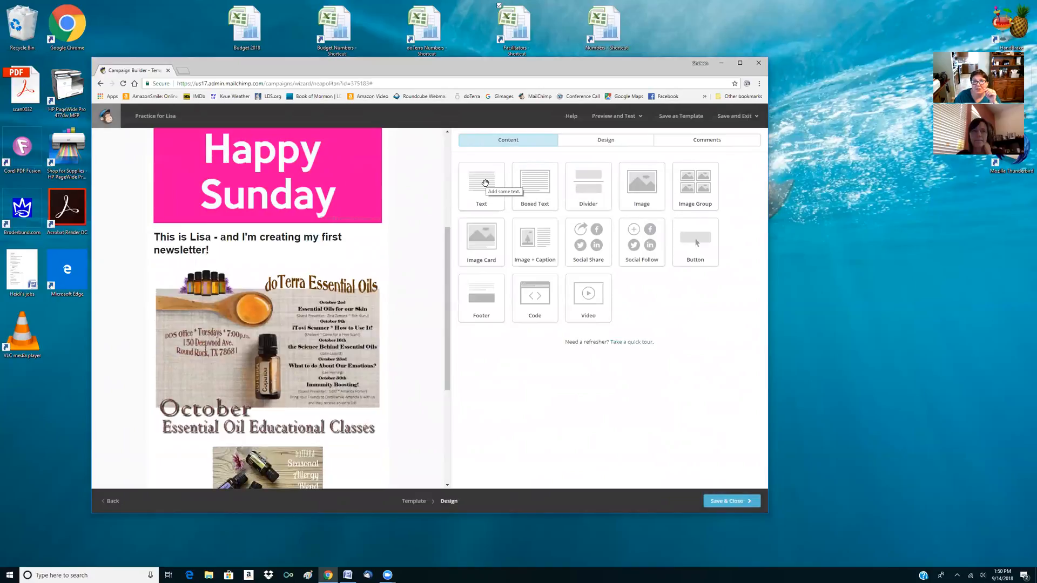
{"action": "left_click_drag", "start_coordinate": [486, 182], "coordinate": [320, 432]}
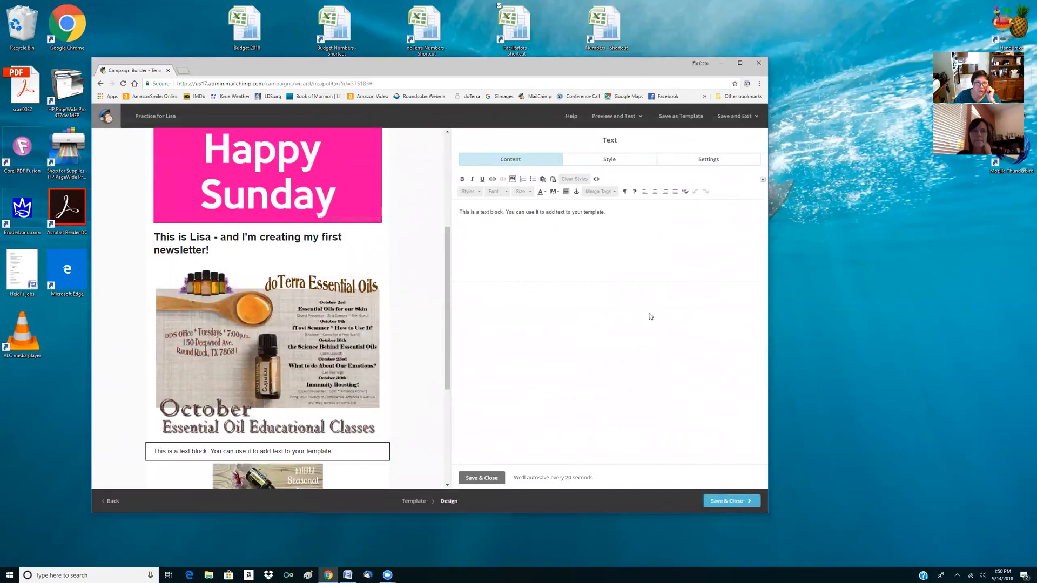
{"action": "left_click_drag", "start_coordinate": [605, 212], "coordinate": [451, 214]}
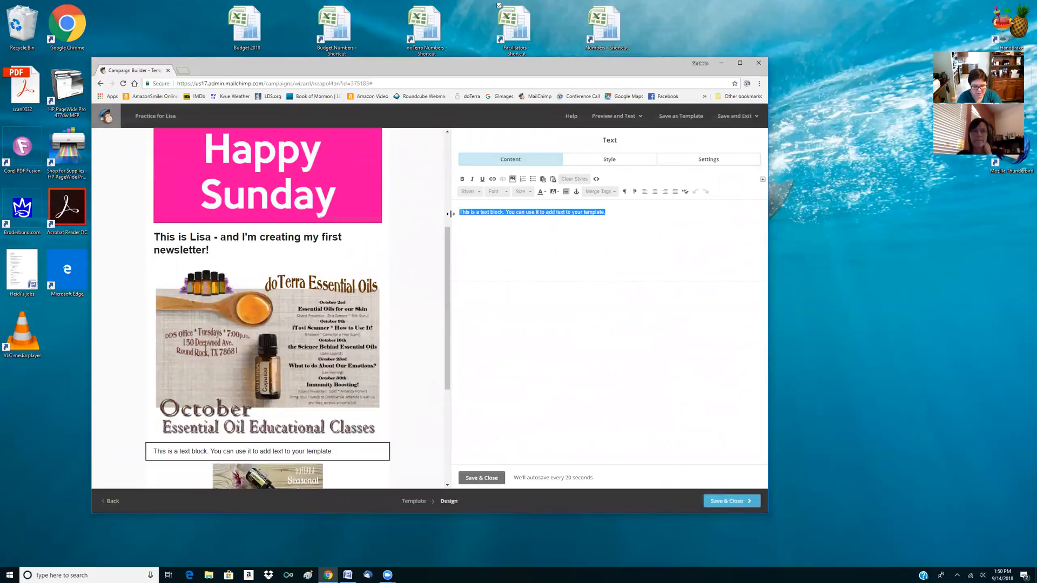
{"action": "type", "text": "More great information!!!"}
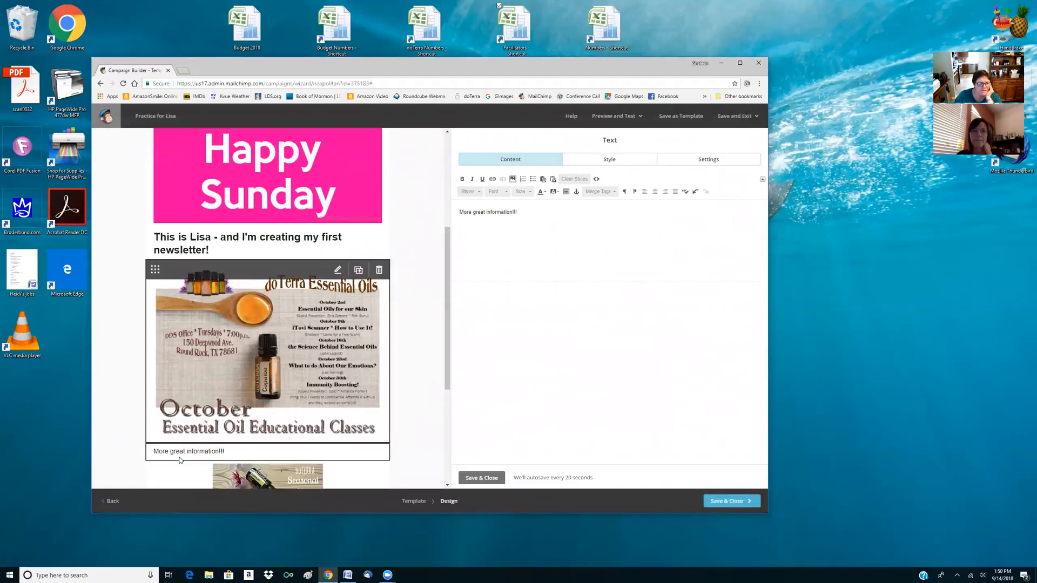
{"action": "left_click", "coordinate": [654, 191]}
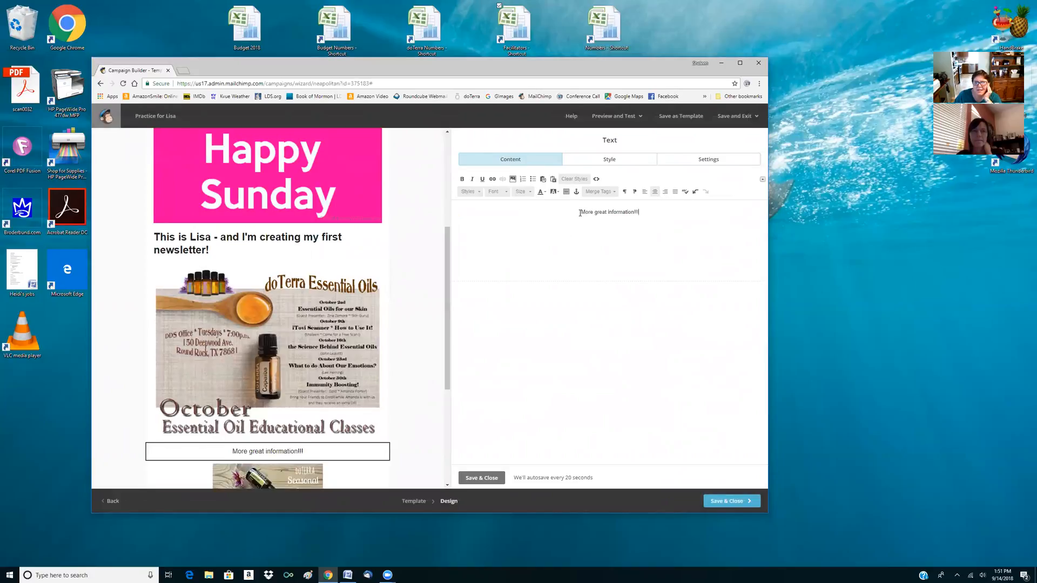
Insert line breaks before and after the "More great information!!!" text, and split it onto two lines after "More"
{"action": "key", "text": "Return"}
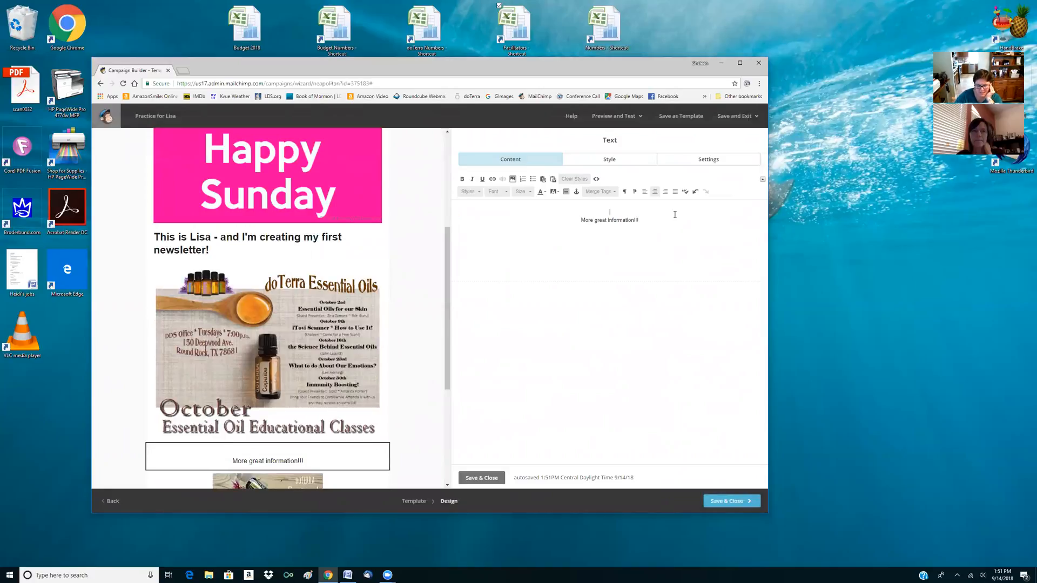
{"action": "left_click", "coordinate": [644, 221]}
{"action": "key", "text": "Return"}
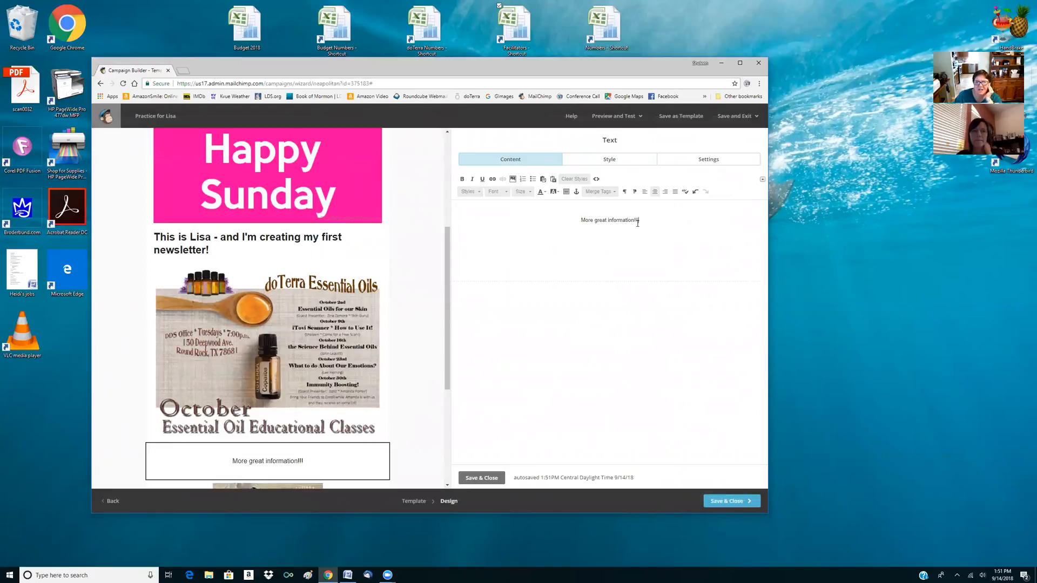
{"action": "left_click", "coordinate": [593, 219]}
{"action": "key", "text": "Return"}
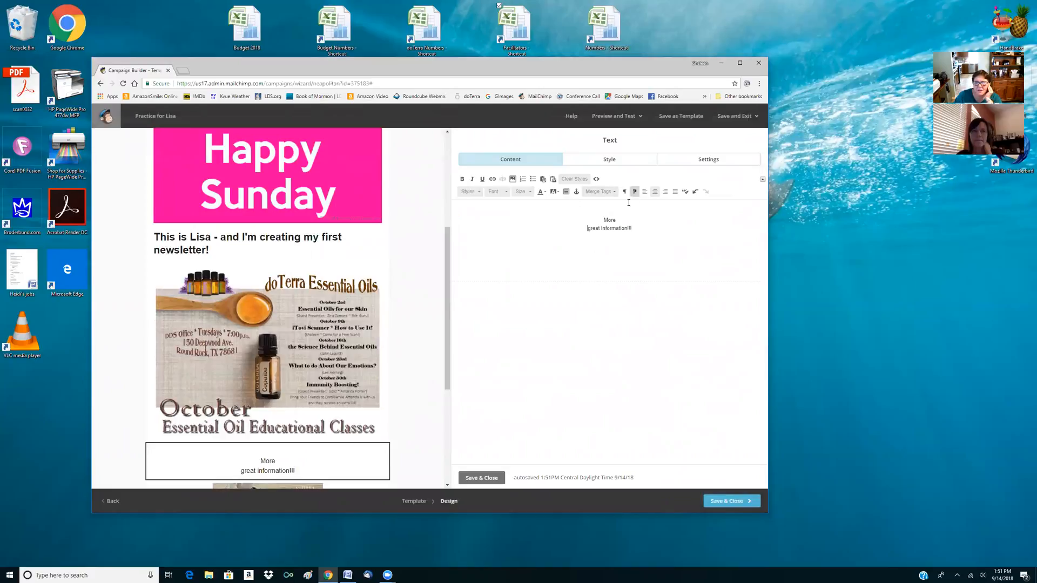
Undo the line breaks in the text block so "More great information!!!" sits on a single line
{"action": "left_click", "coordinate": [695, 192]}
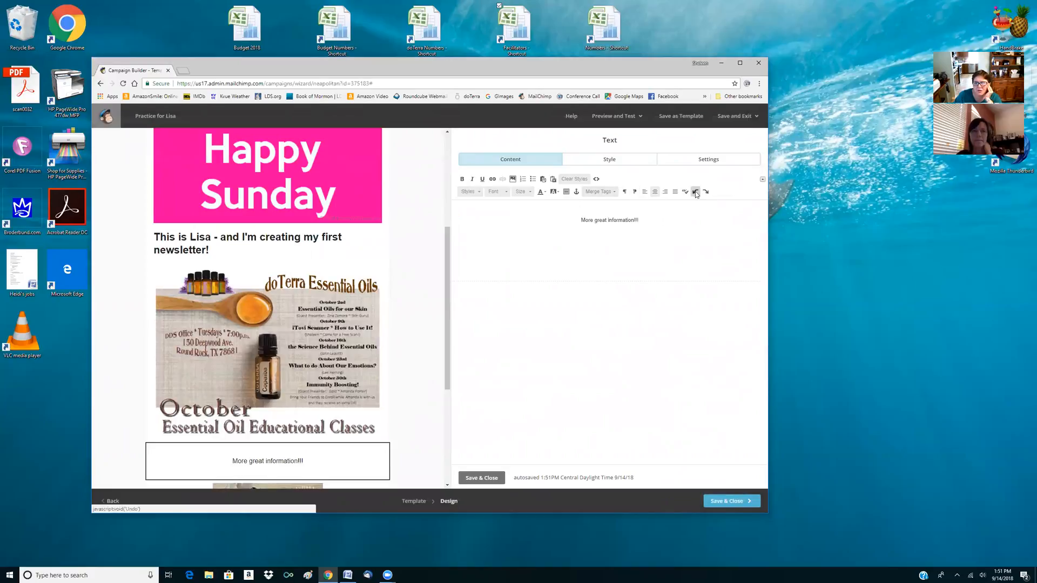
{"action": "left_click", "coordinate": [705, 192]}
{"action": "left_click", "coordinate": [695, 192]}
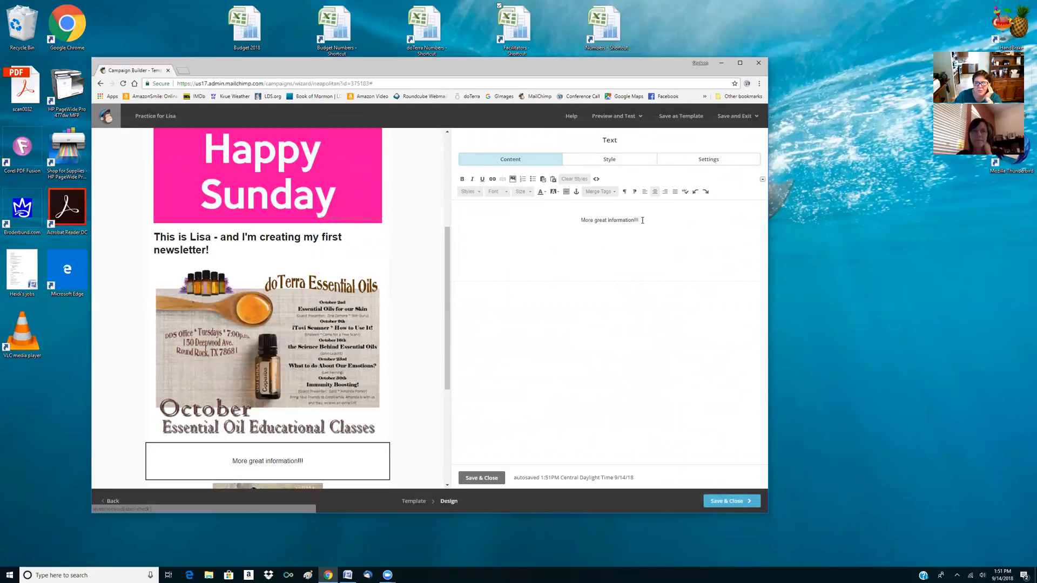
Format "More great information!!!" with font size 24, bold and red, and save the text block
{"action": "left_click_drag", "start_coordinate": [642, 220], "coordinate": [536, 197]}
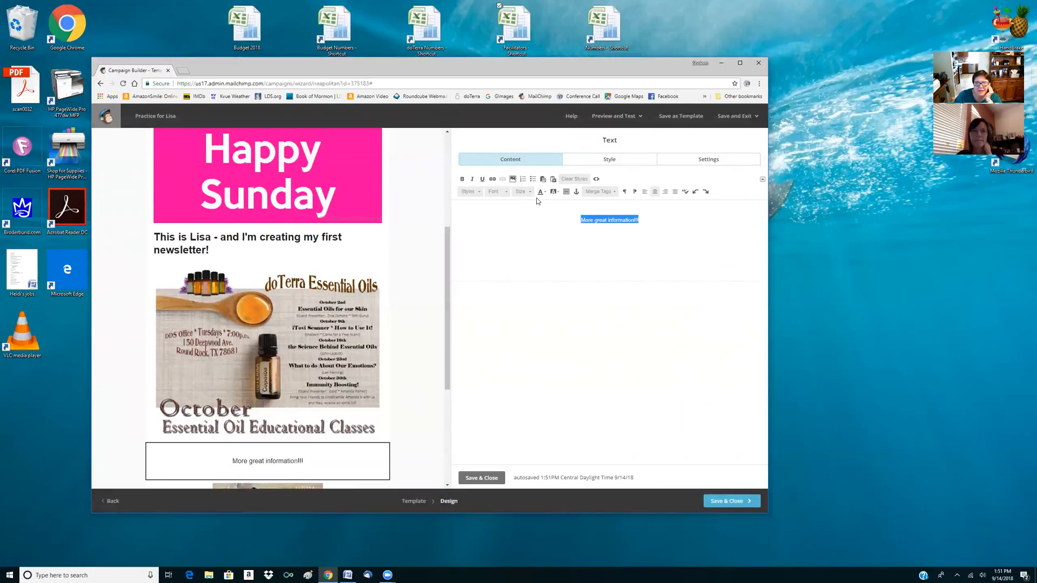
{"action": "left_click", "coordinate": [523, 192]}
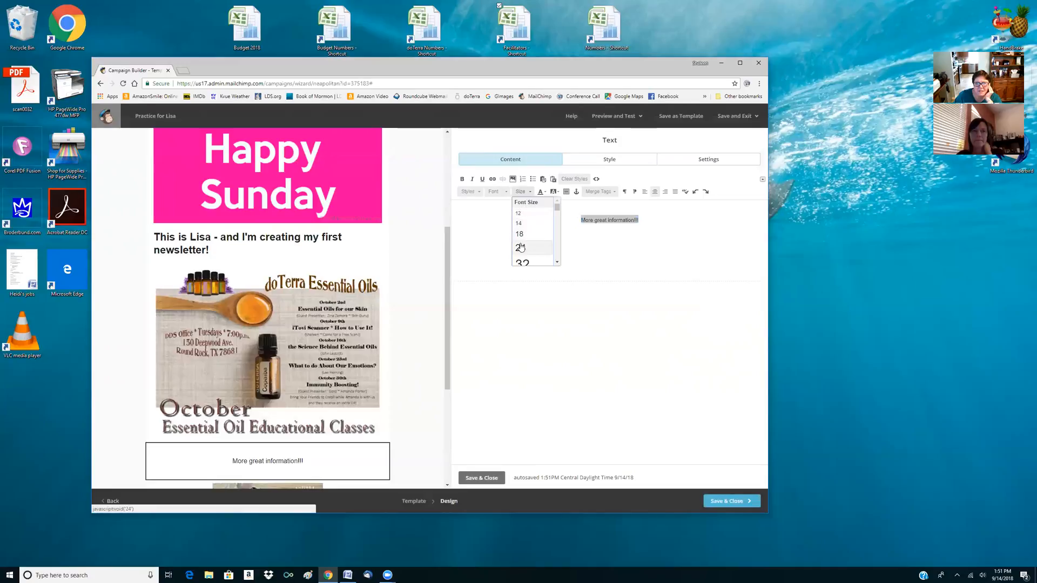
{"action": "left_click", "coordinate": [521, 247]}
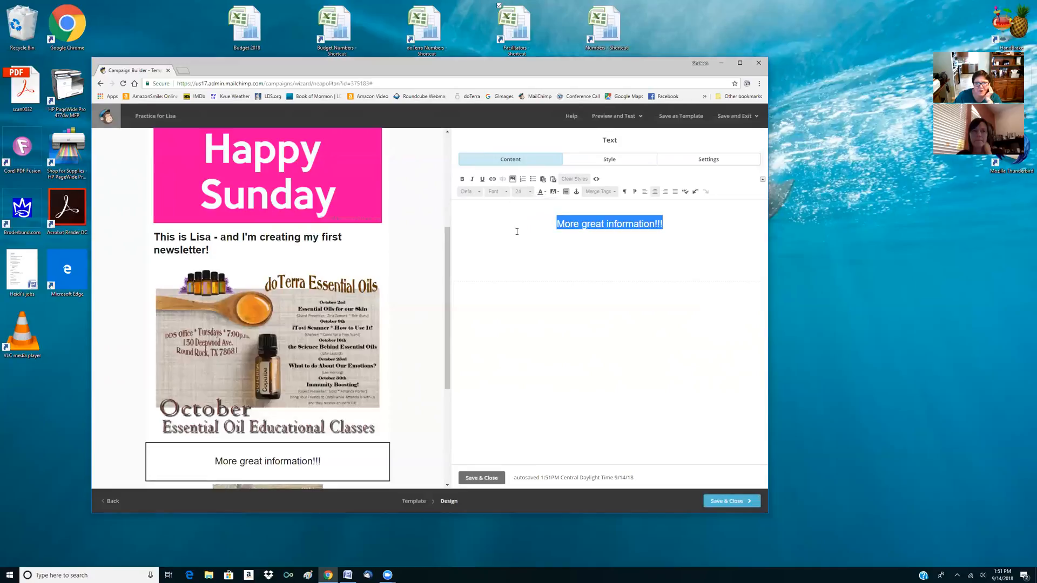
{"action": "left_click", "coordinate": [463, 179]}
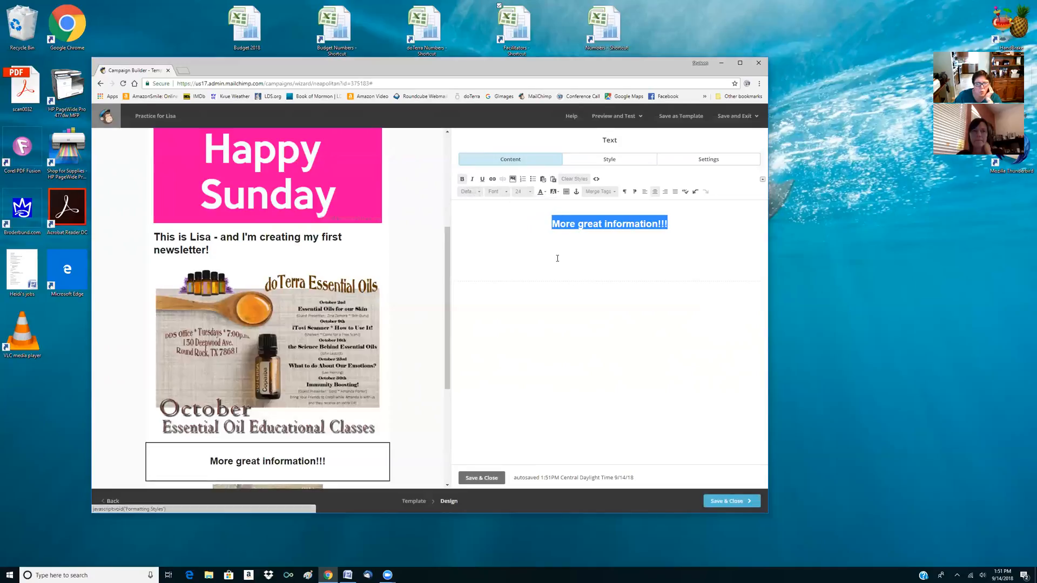
{"action": "left_click", "coordinate": [541, 192]}
{"action": "left_click", "coordinate": [540, 227]}
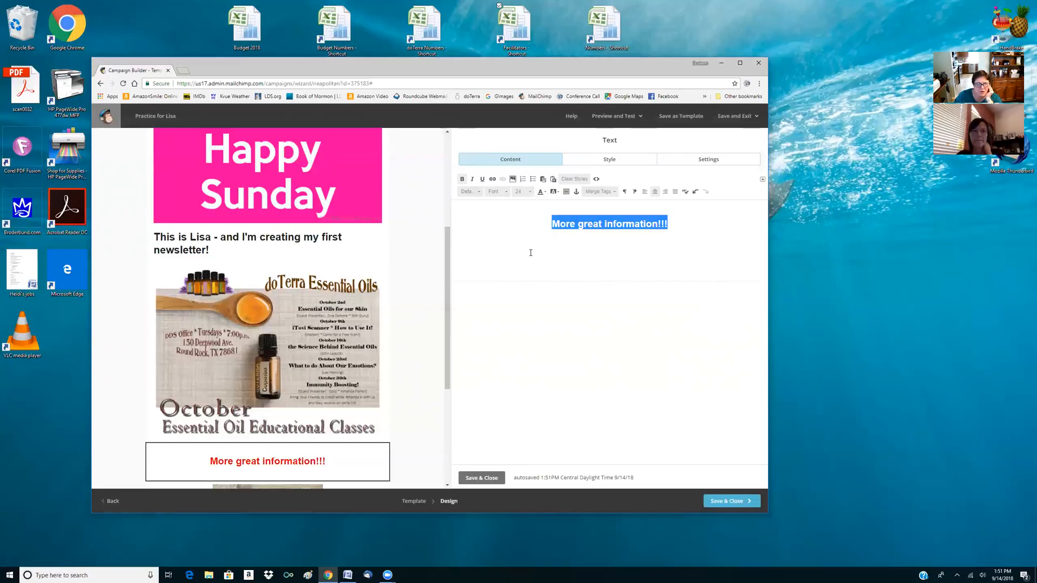
{"action": "left_click", "coordinate": [530, 253]}
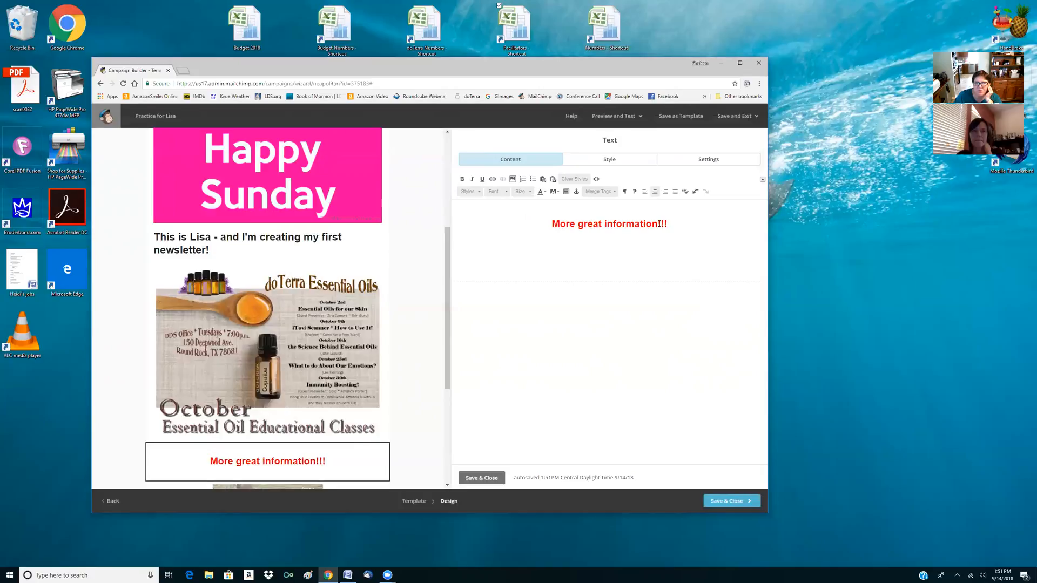
{"action": "mouse_move", "coordinate": [224, 465]}
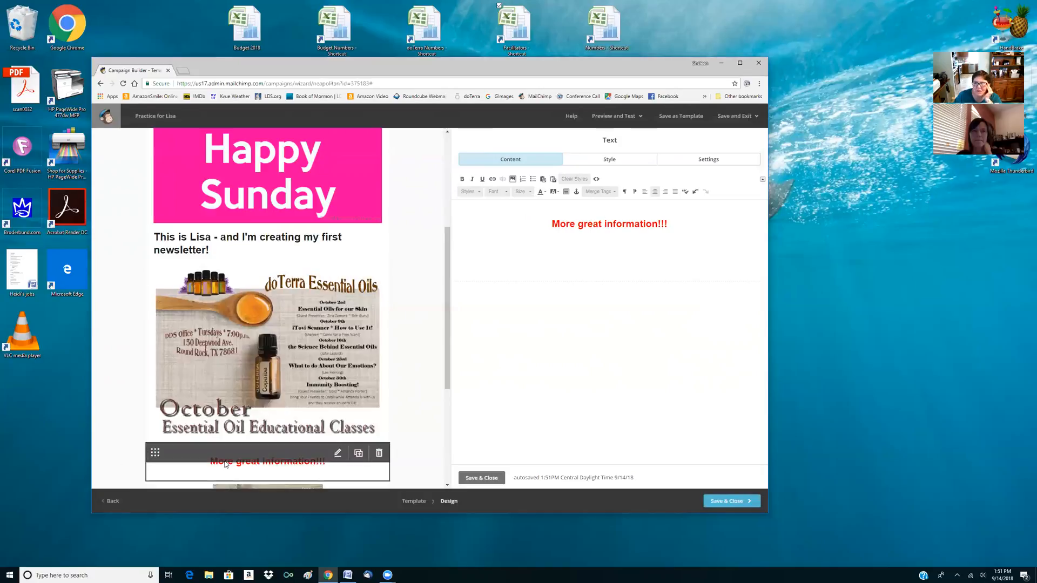
{"action": "scroll", "coordinate": [260, 335], "scroll_direction": "down", "scroll_amount": 2}
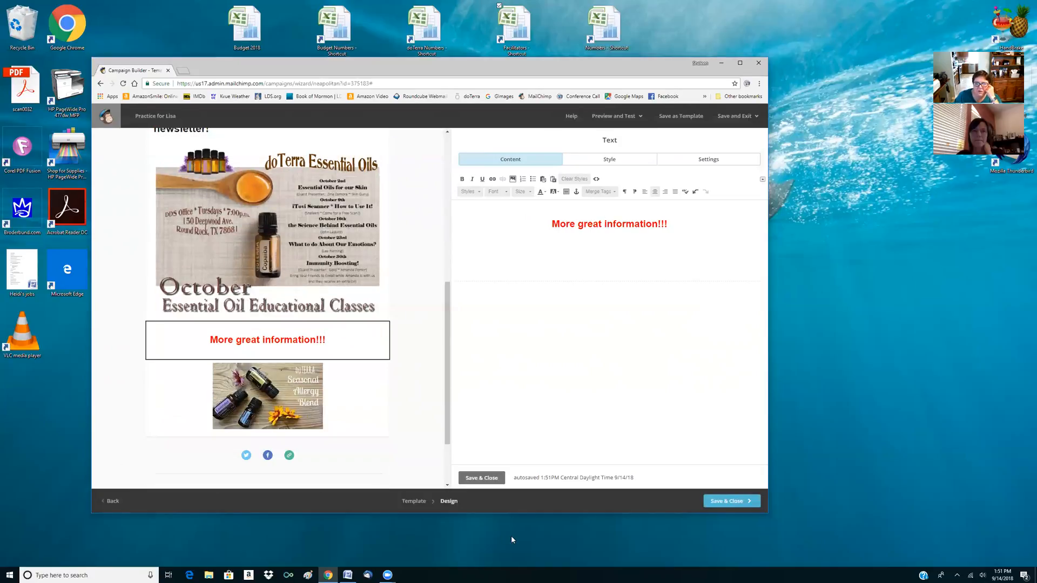
{"action": "left_click", "coordinate": [488, 480]}
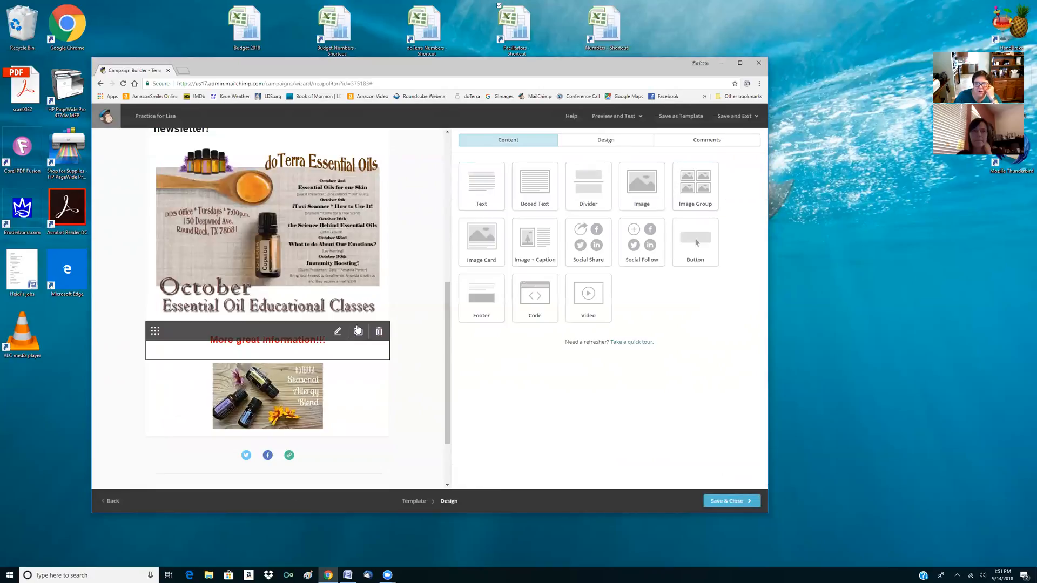
Add an Image + Caption block beneath the Seasonal Allergy Blend picture and insert the stored team-goals.jpg picture
{"action": "scroll", "coordinate": [357, 335], "scroll_direction": "down", "scroll_amount": 2}
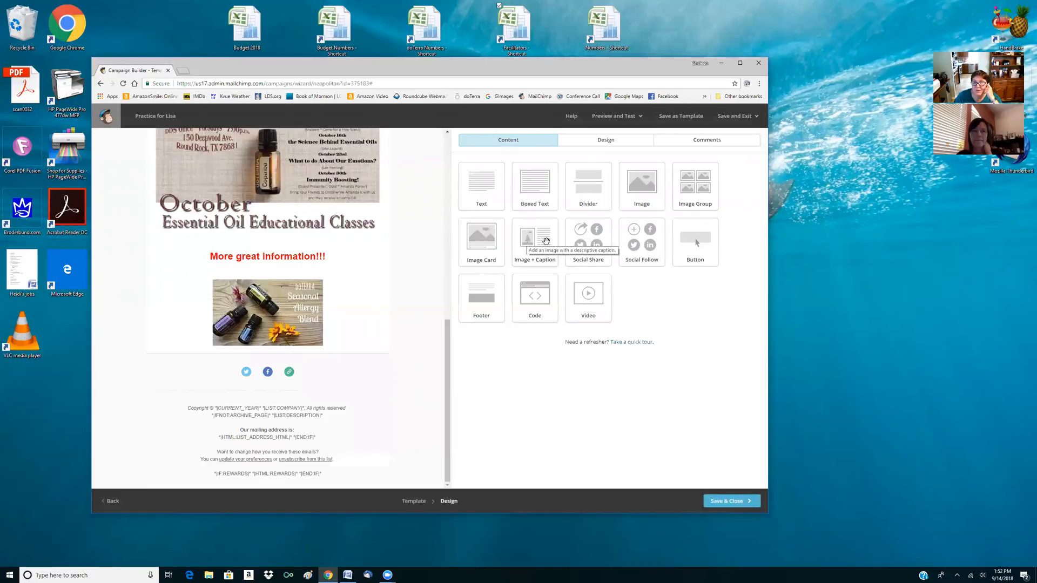
{"action": "left_click_drag", "start_coordinate": [545, 240], "coordinate": [360, 343]}
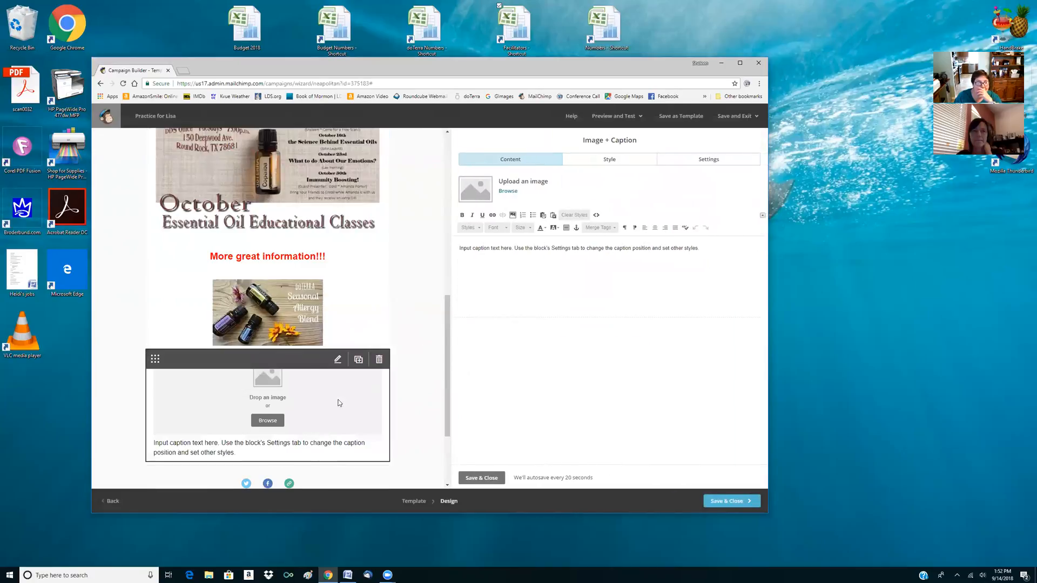
{"action": "left_click", "coordinate": [508, 192]}
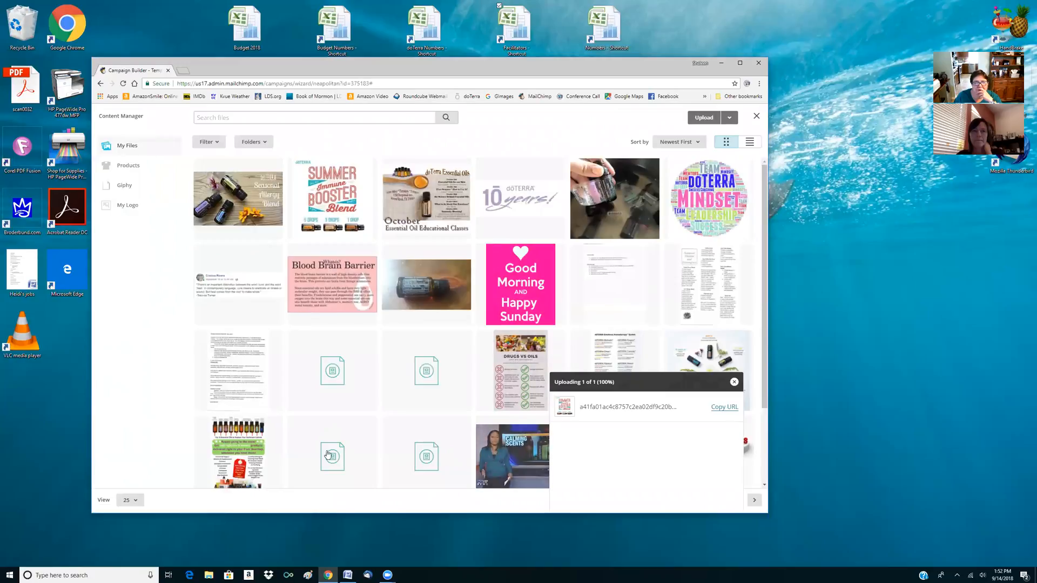
{"action": "scroll", "coordinate": [408, 379], "scroll_direction": "down", "scroll_amount": 2}
{"action": "left_click", "coordinate": [708, 346]}
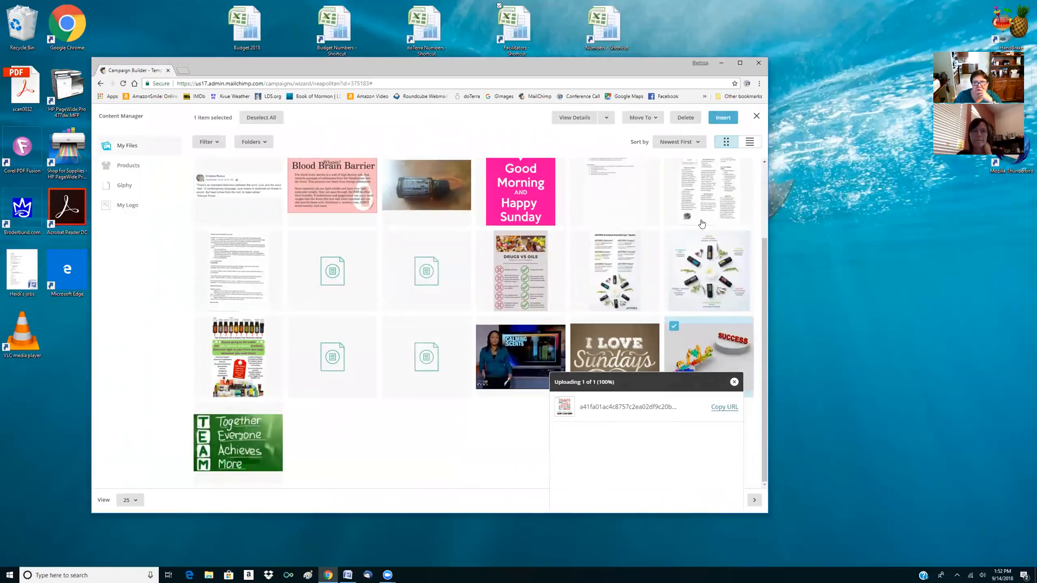
{"action": "left_click", "coordinate": [718, 122]}
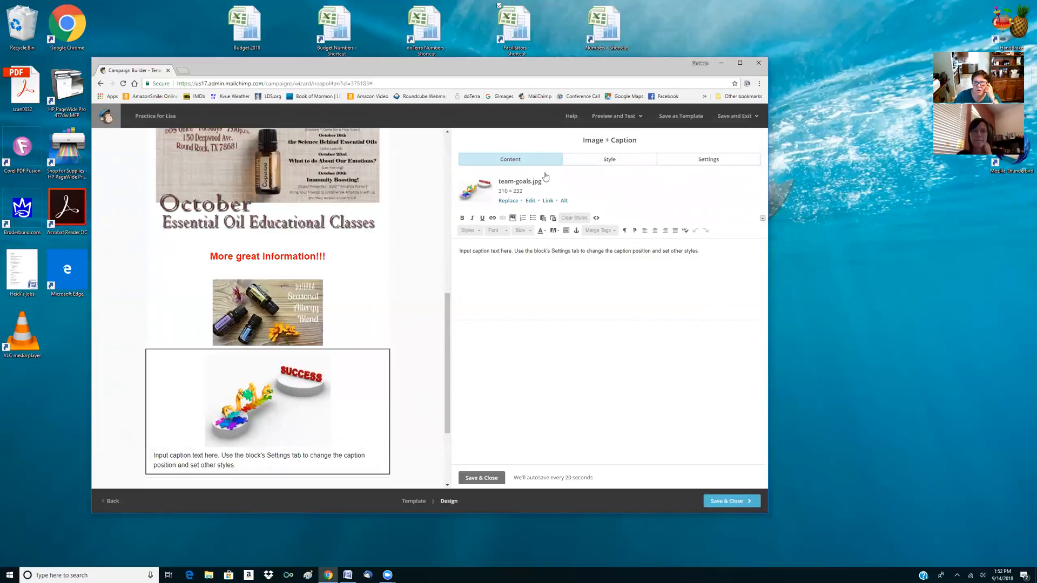
Try the caption positions Top and Left for the Image + Caption block, and end with Right
{"action": "left_click", "coordinate": [706, 161]}
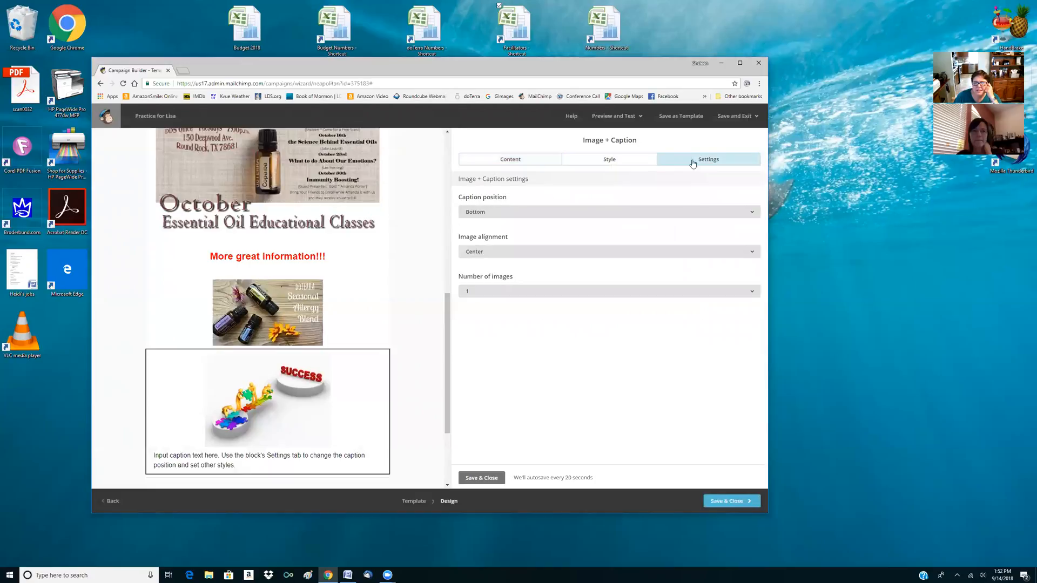
{"action": "left_click", "coordinate": [481, 216]}
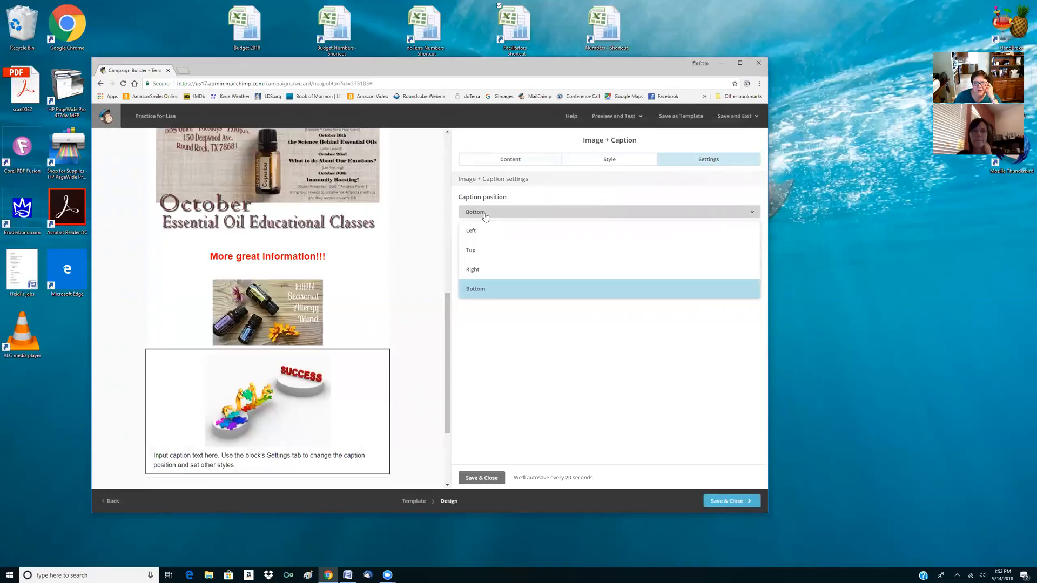
{"action": "left_click", "coordinate": [473, 251]}
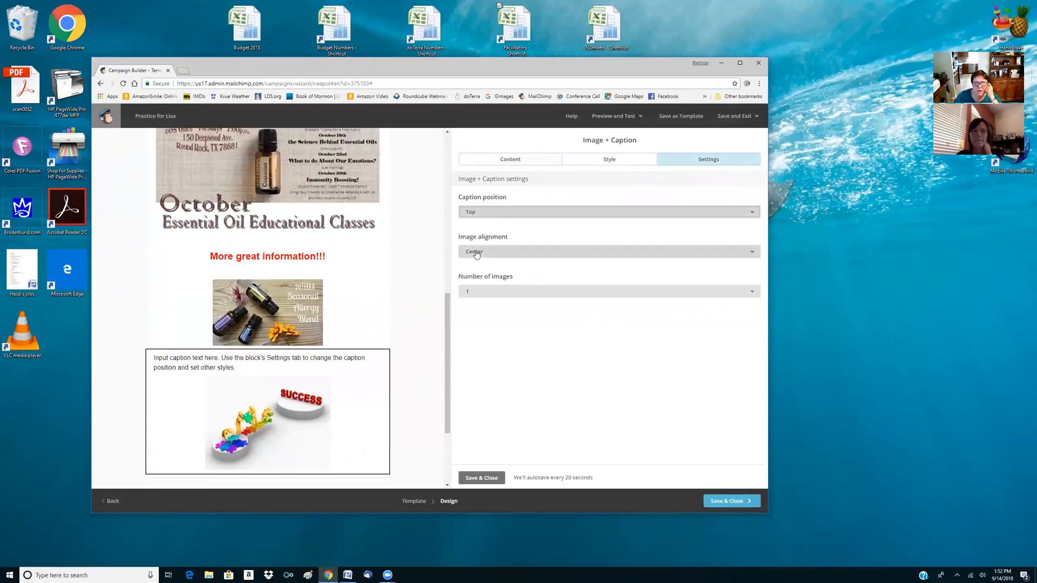
{"action": "left_click", "coordinate": [470, 212]}
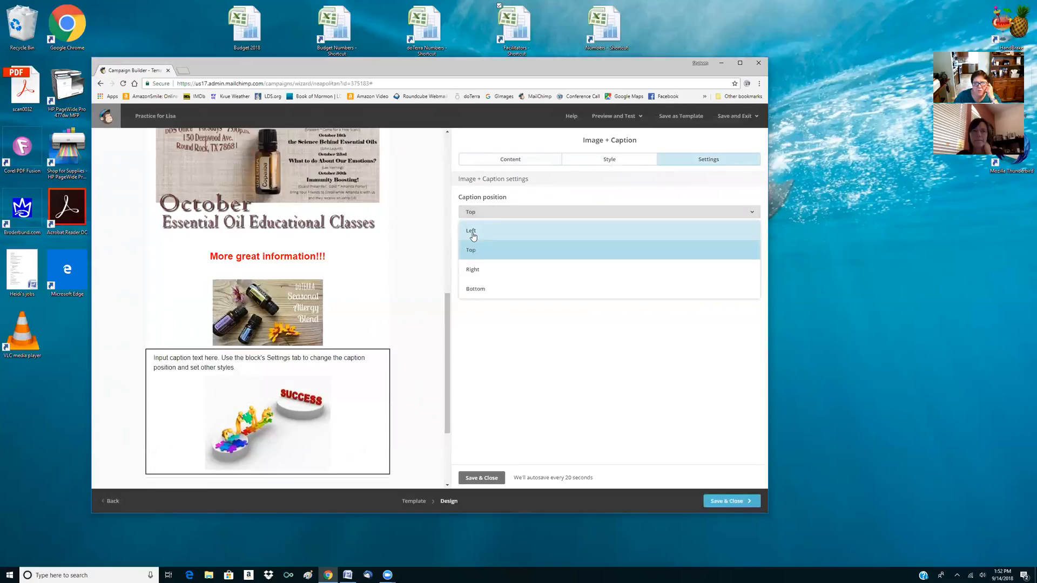
{"action": "left_click", "coordinate": [472, 232]}
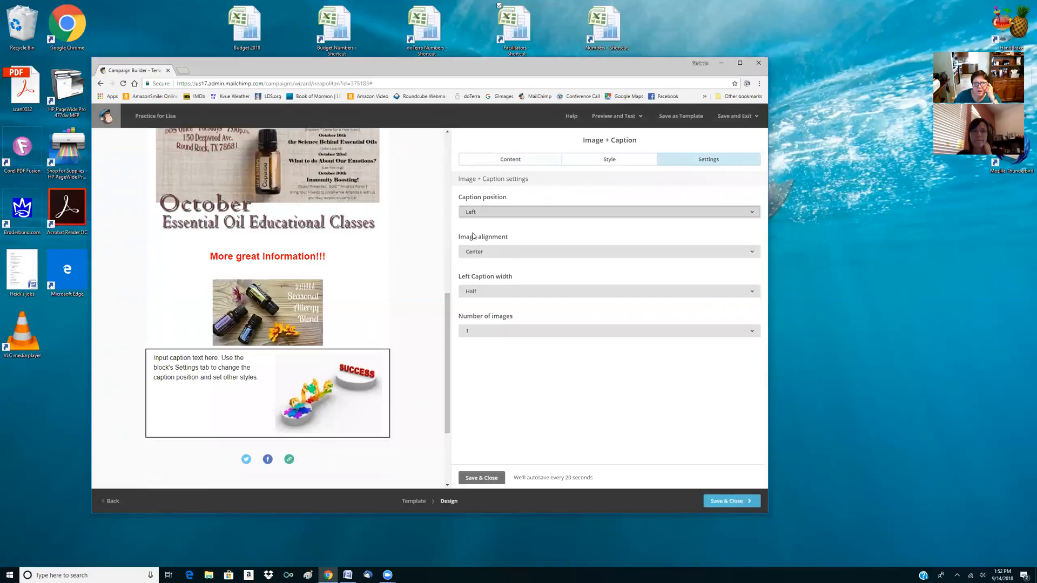
{"action": "left_click", "coordinate": [472, 213]}
{"action": "left_click", "coordinate": [475, 271]}
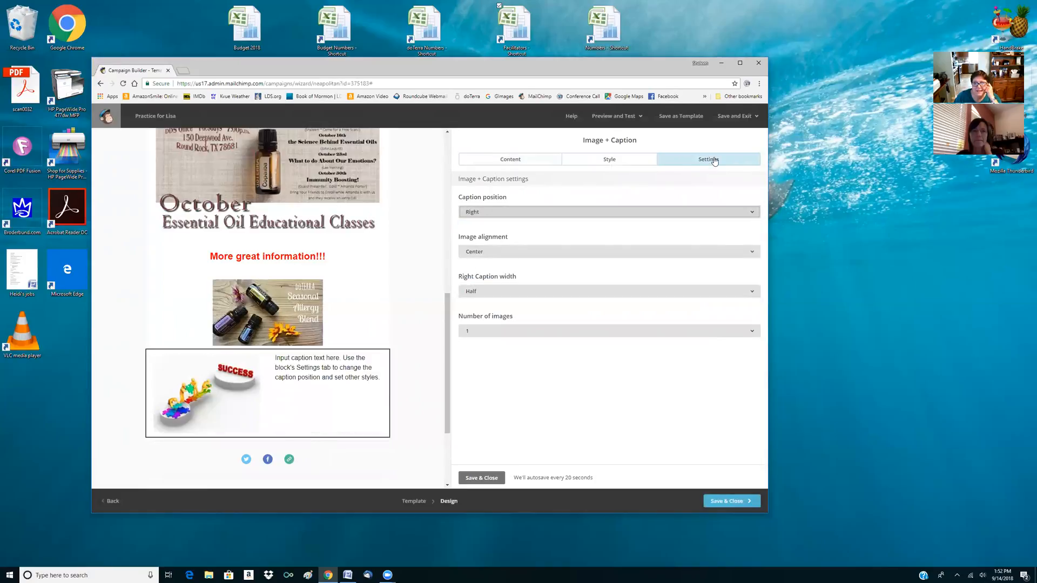
Save the Image + Caption block with the success picture and delete it from the template
{"action": "left_click", "coordinate": [527, 162]}
{"action": "left_click", "coordinate": [488, 479]}
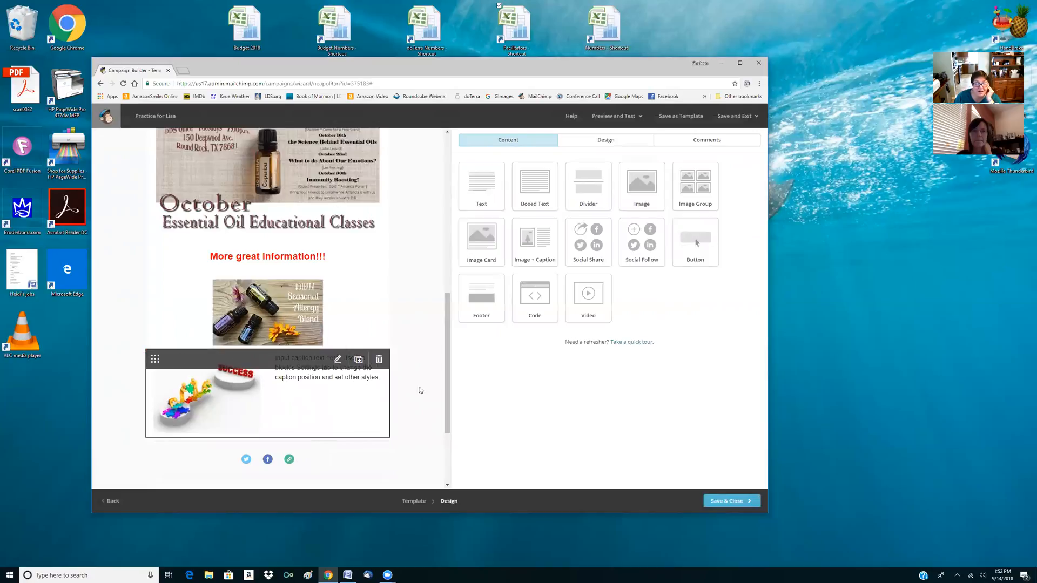
{"action": "left_click", "coordinate": [379, 359]}
{"action": "left_click", "coordinate": [349, 347]}
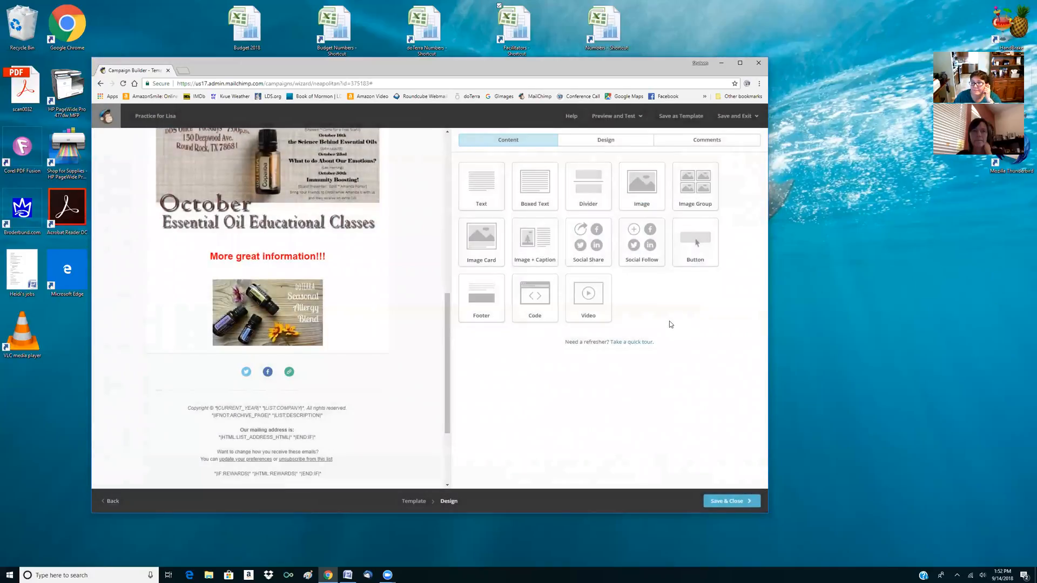
Save and close the newsletter design, and leave the campaign as a draft to finish another time
{"action": "scroll", "coordinate": [346, 319], "scroll_direction": "up", "scroll_amount": 7}
{"action": "scroll", "coordinate": [345, 319], "scroll_direction": "down", "scroll_amount": 4}
{"action": "scroll", "coordinate": [393, 412], "scroll_direction": "up", "scroll_amount": 6}
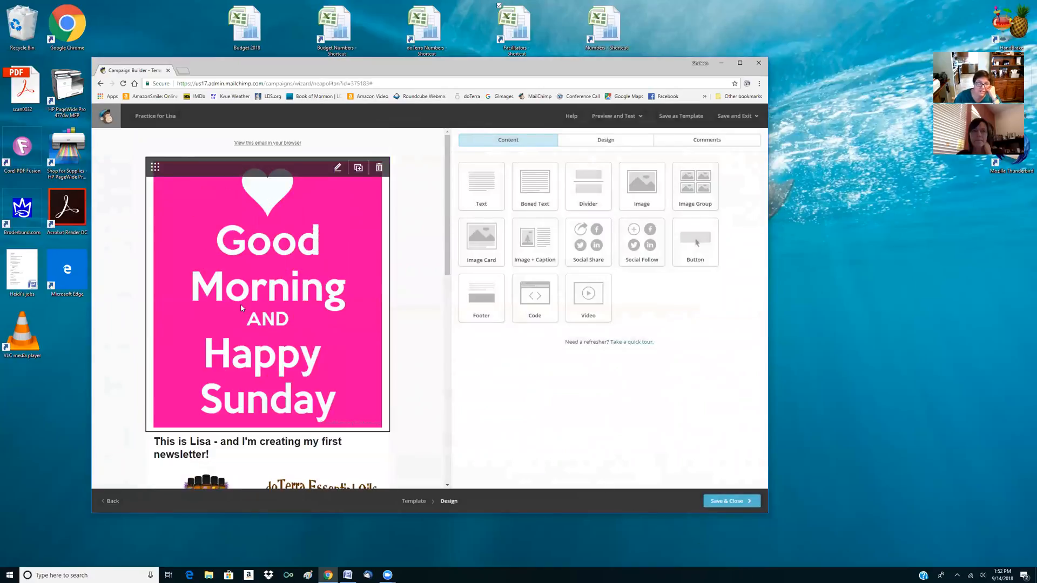
{"action": "scroll", "coordinate": [241, 303], "scroll_direction": "down", "scroll_amount": 3}
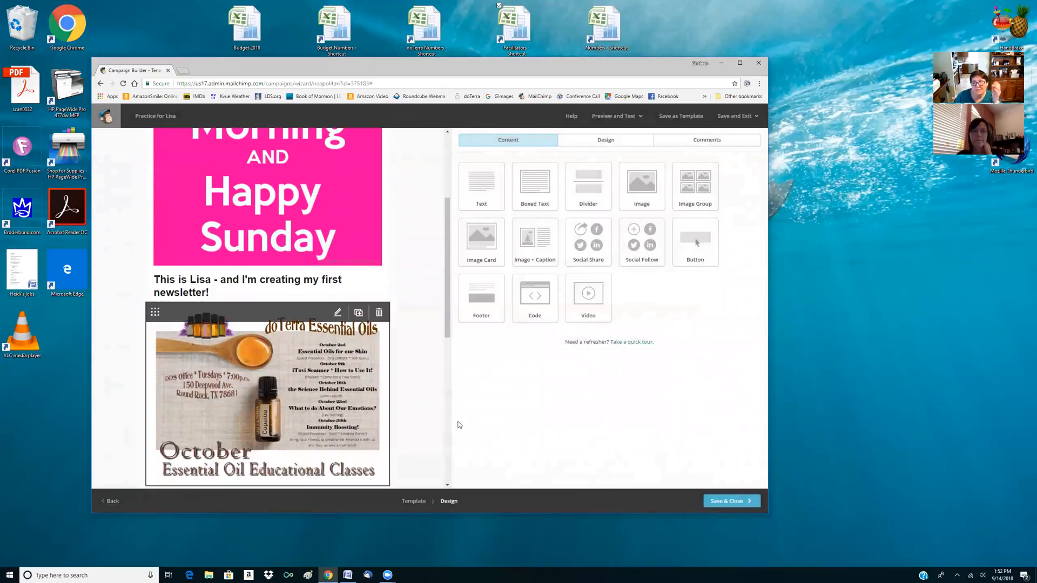
{"action": "left_click", "coordinate": [736, 503]}
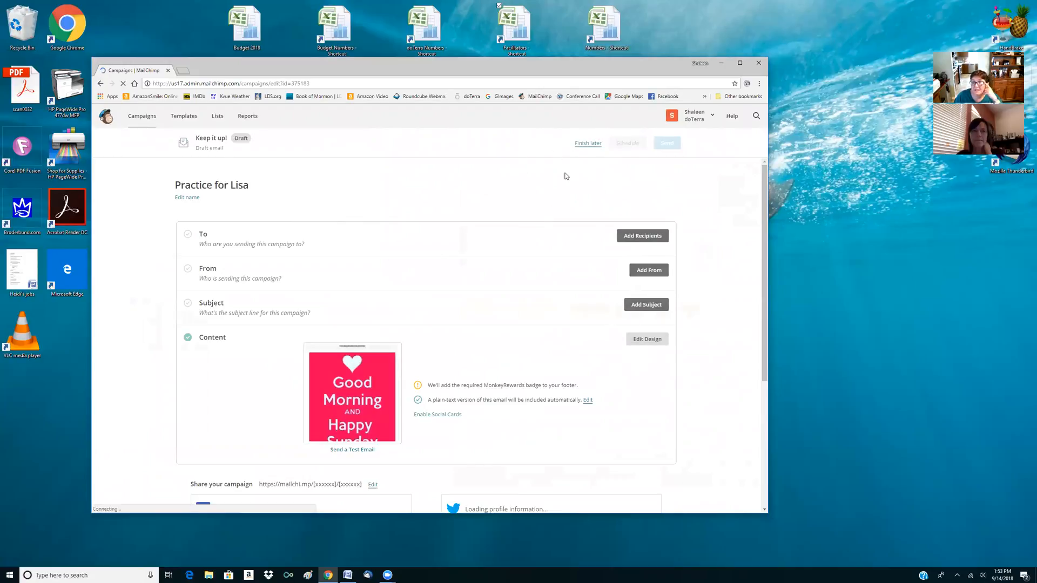
{"action": "left_click", "coordinate": [584, 145]}
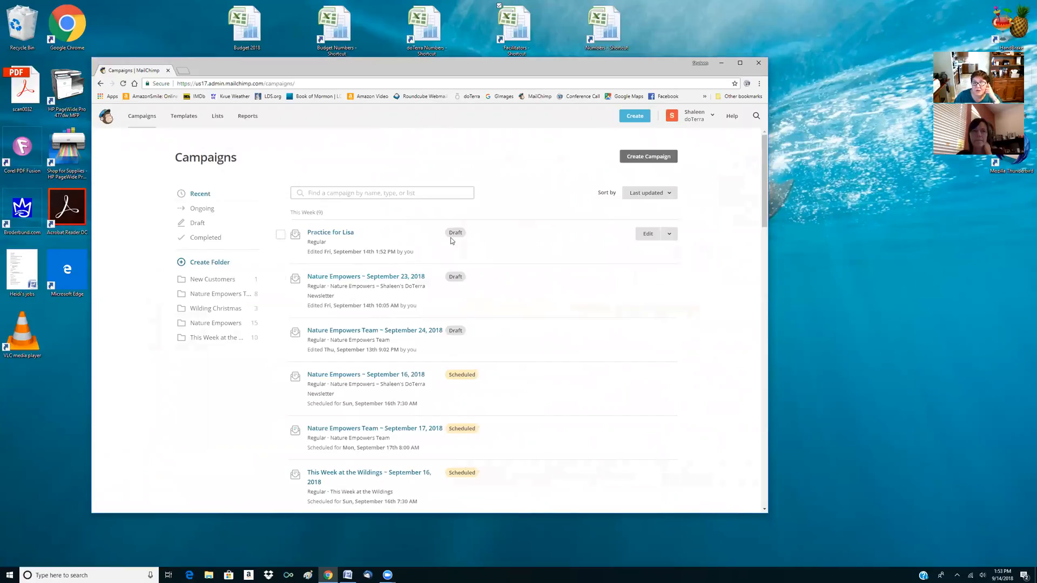
Reopen the practice campaign draft and edit its newsletter design
{"action": "left_click", "coordinate": [648, 236]}
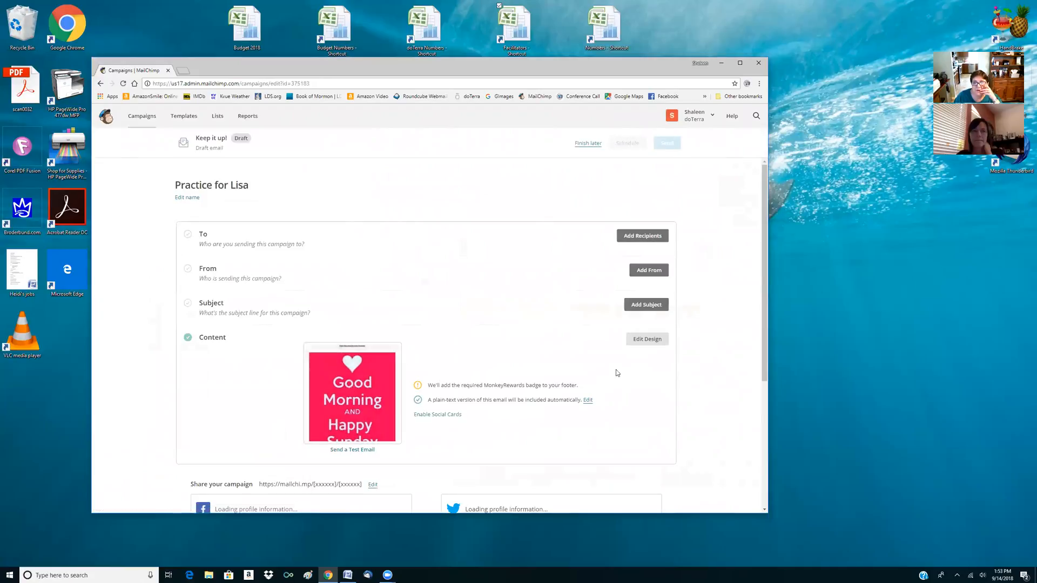
{"action": "left_click", "coordinate": [646, 339]}
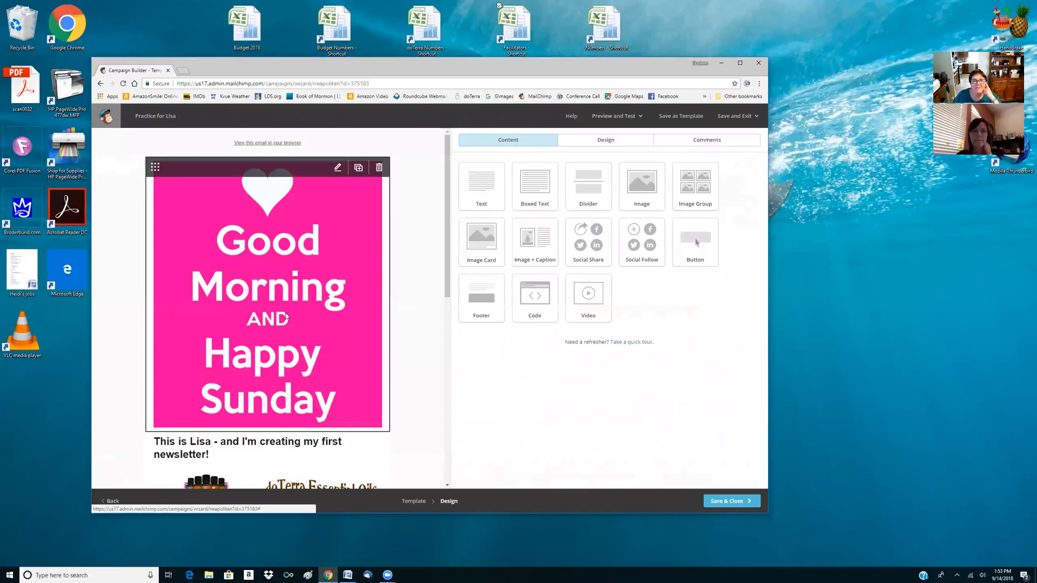
{"action": "scroll", "coordinate": [291, 304], "scroll_direction": "down", "scroll_amount": 4}
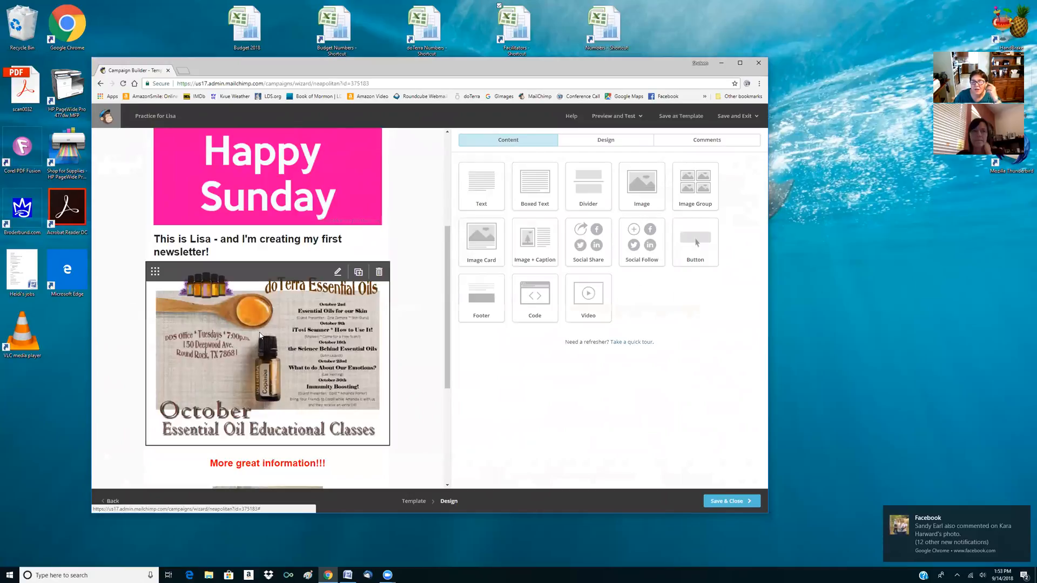
{"action": "scroll", "coordinate": [295, 324], "scroll_direction": "down", "scroll_amount": 2}
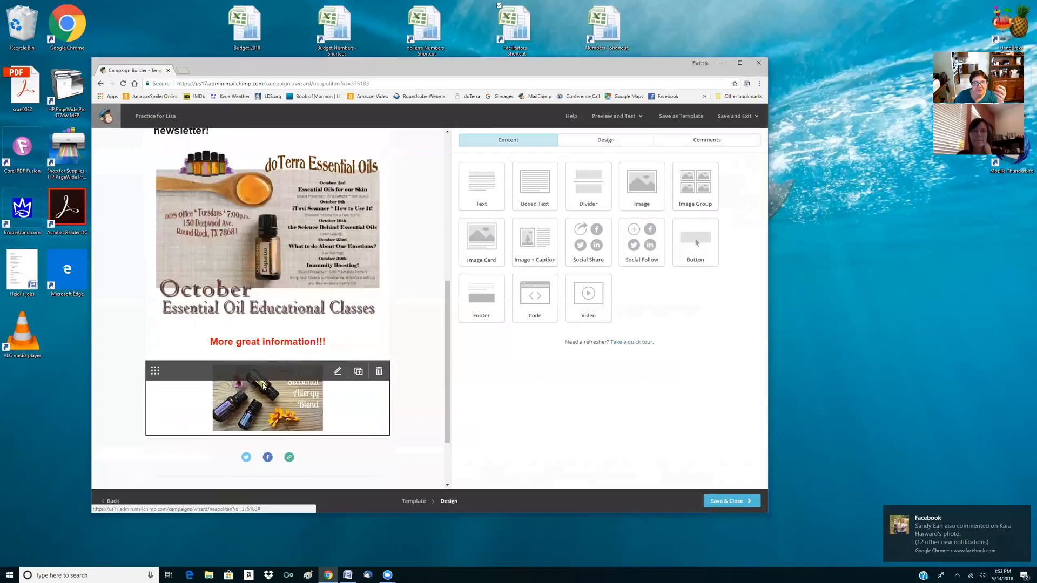
Add the line "Click below for more information on Allergies" under "More great information!!!" and save the text block
{"action": "left_click", "coordinate": [302, 347]}
{"action": "left_click", "coordinate": [621, 242]}
{"action": "key", "text": "Return"}
{"action": "type", "text": "Click below for more information on Allergies"}
{"action": "key", "text": "Return"}
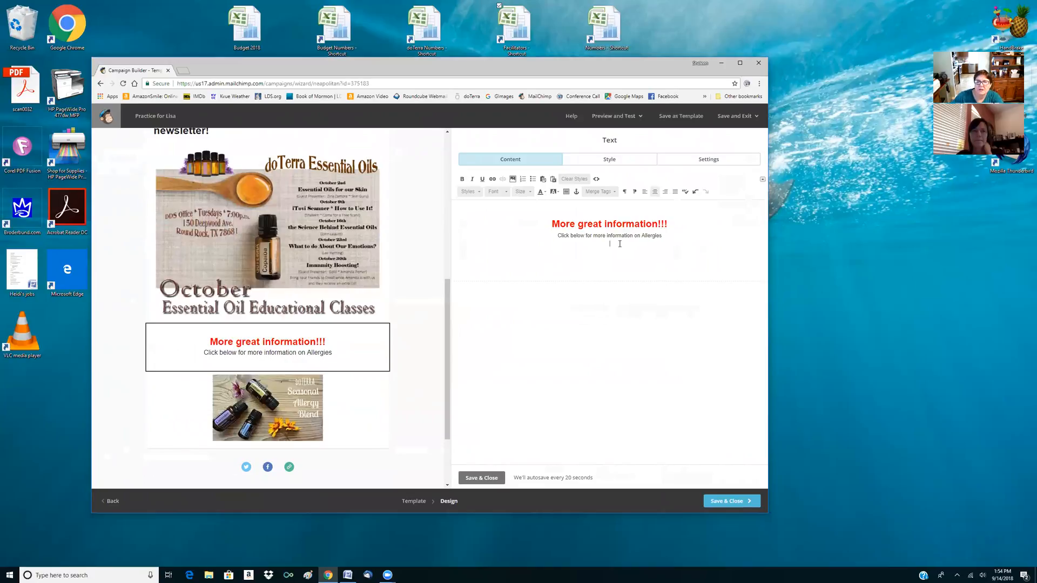
{"action": "left_click", "coordinate": [474, 476]}
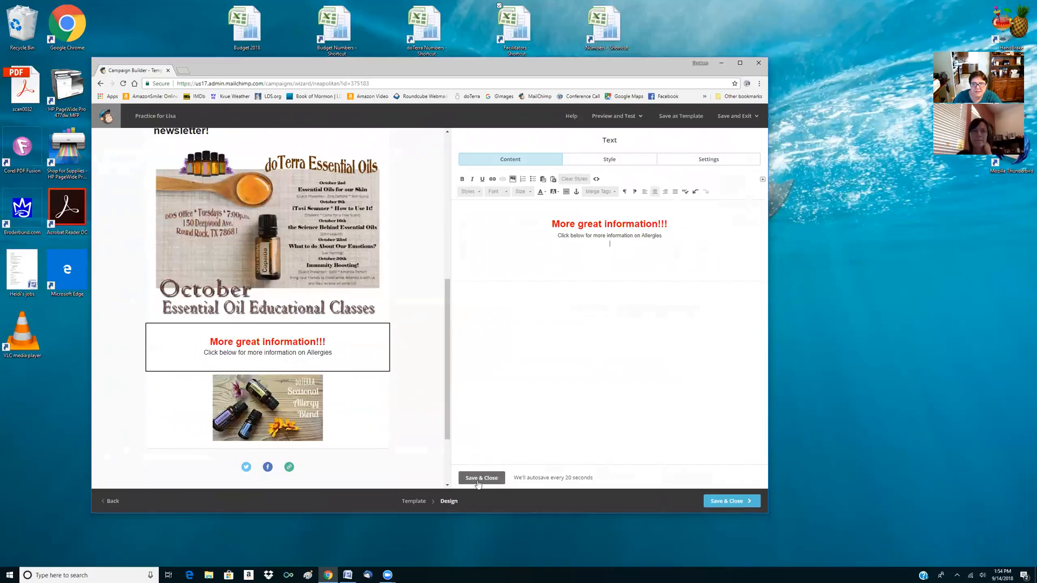
{"action": "mouse_move", "coordinate": [323, 377]}
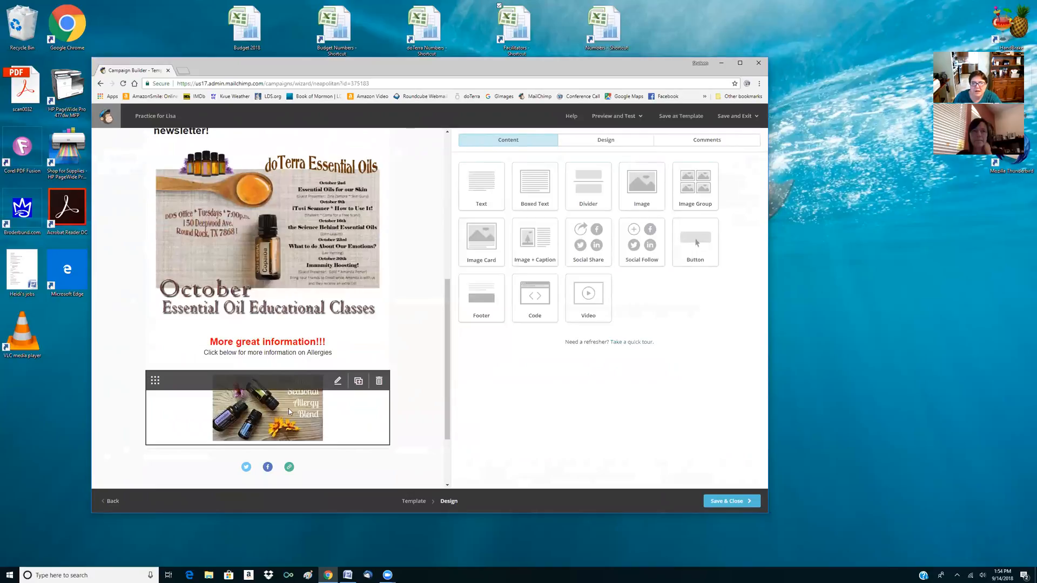
Open the link settings of the Seasonal Allergy Blend image below the allergies text
{"action": "left_click", "coordinate": [264, 406]}
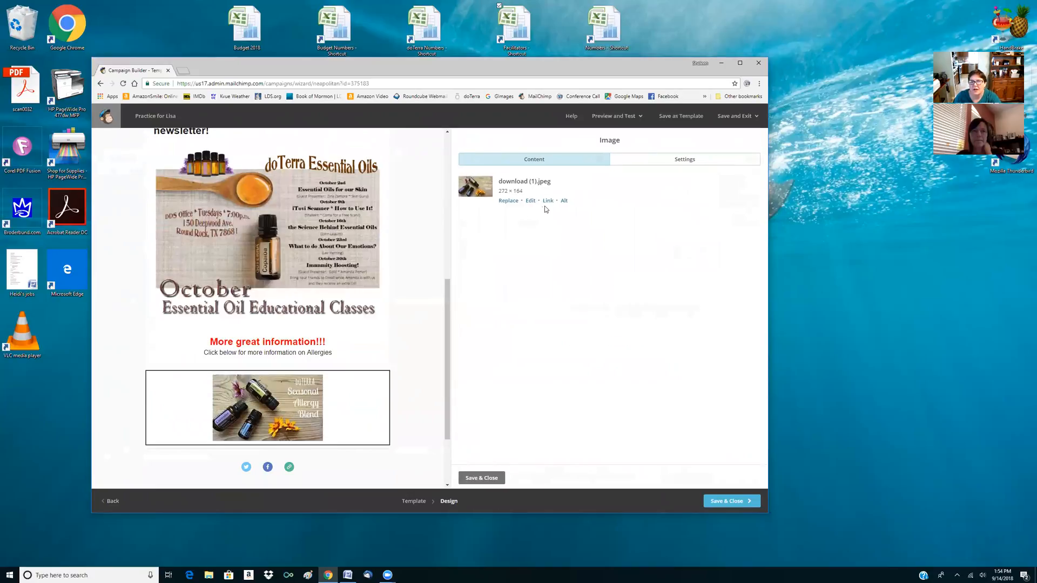
{"action": "left_click", "coordinate": [547, 202]}
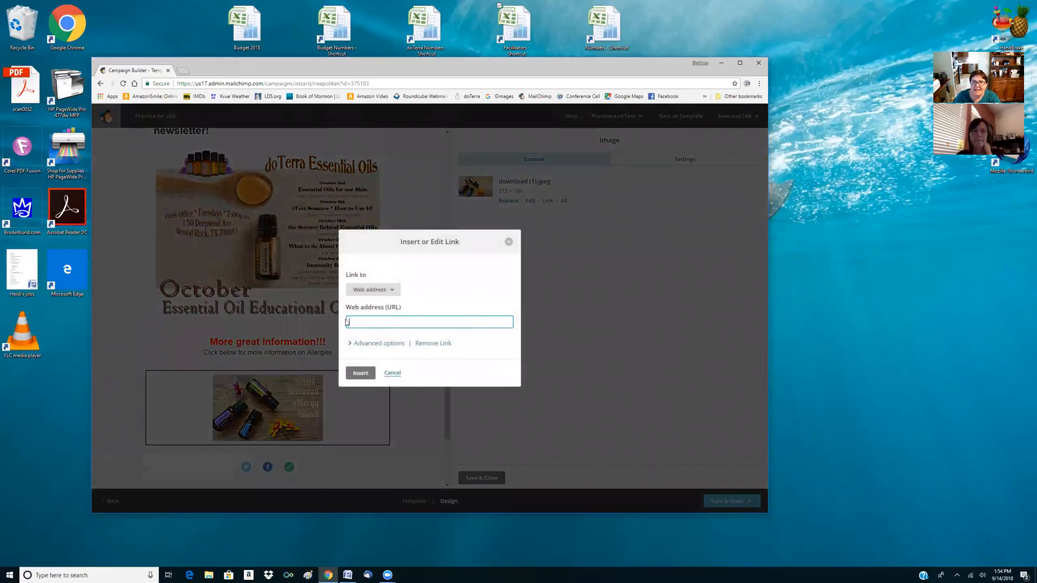
Open the doTERRA website in a new browser tab and search it for "allergies"
{"action": "left_click", "coordinate": [184, 70]}
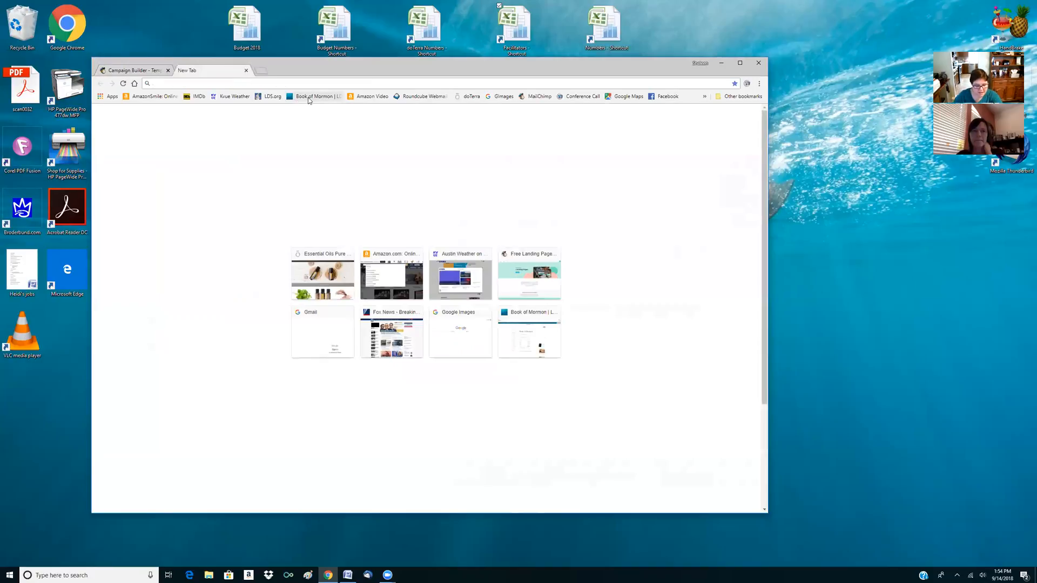
{"action": "left_click", "coordinate": [468, 96]}
{"action": "left_click", "coordinate": [647, 115]}
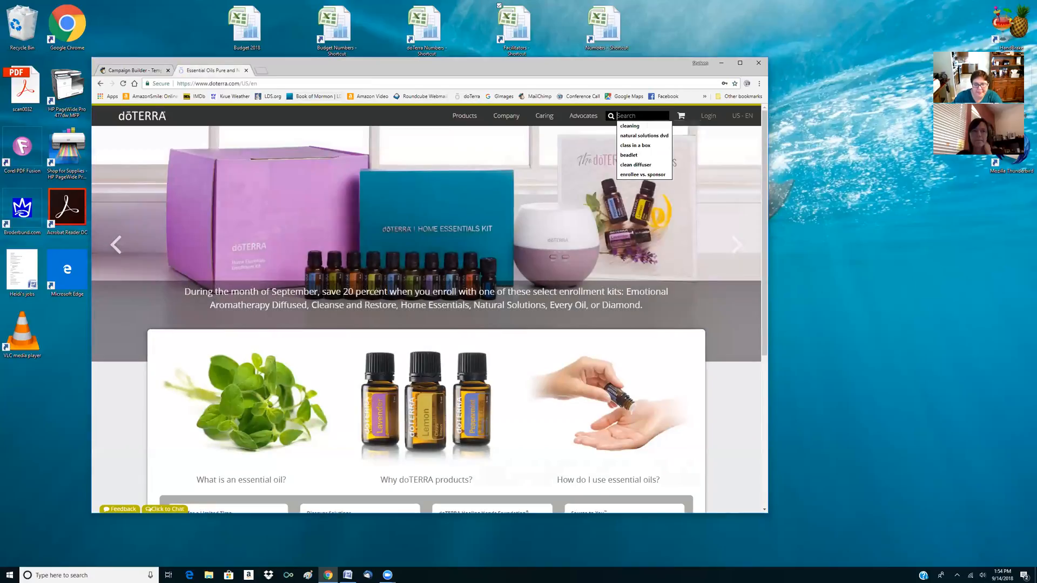
{"action": "type", "text": "allergie"}
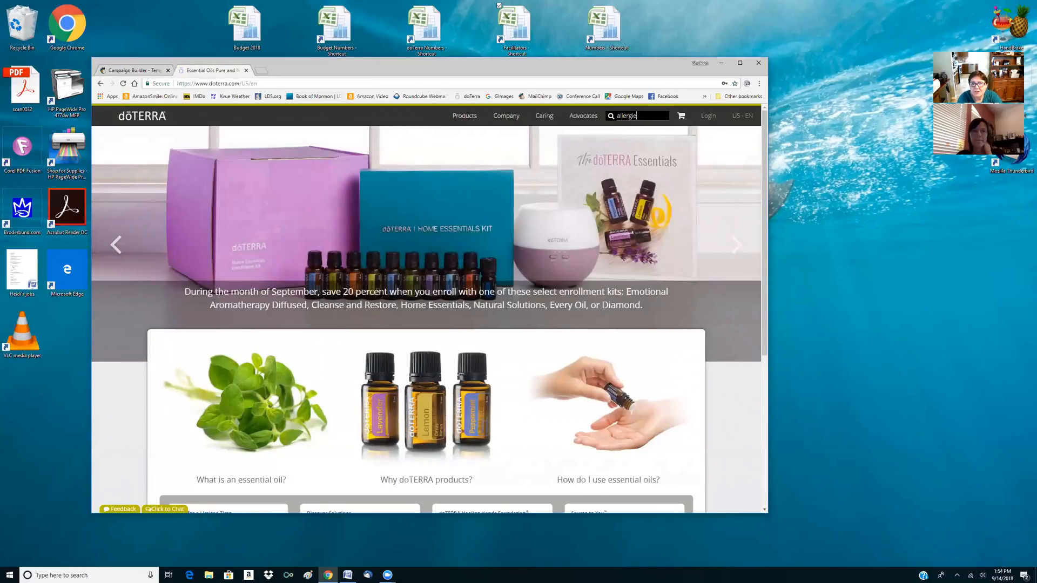
{"action": "type", "text": "s"}
{"action": "key", "text": "Return"}
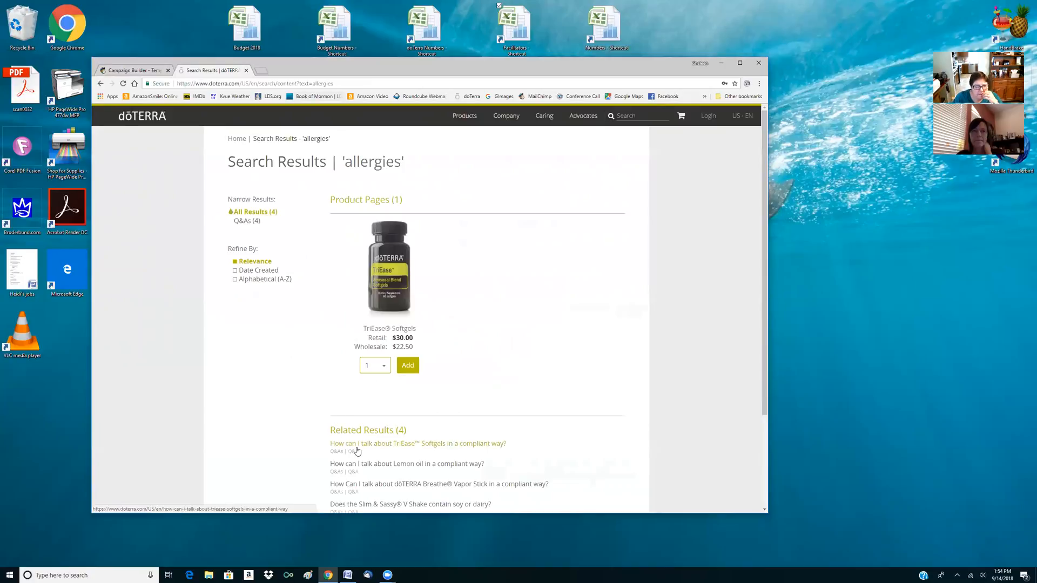
Open the Q&A article on talking about TriEase Softgels in a compliant way and copy its web address
{"action": "scroll", "coordinate": [355, 451], "scroll_direction": "down", "scroll_amount": 1}
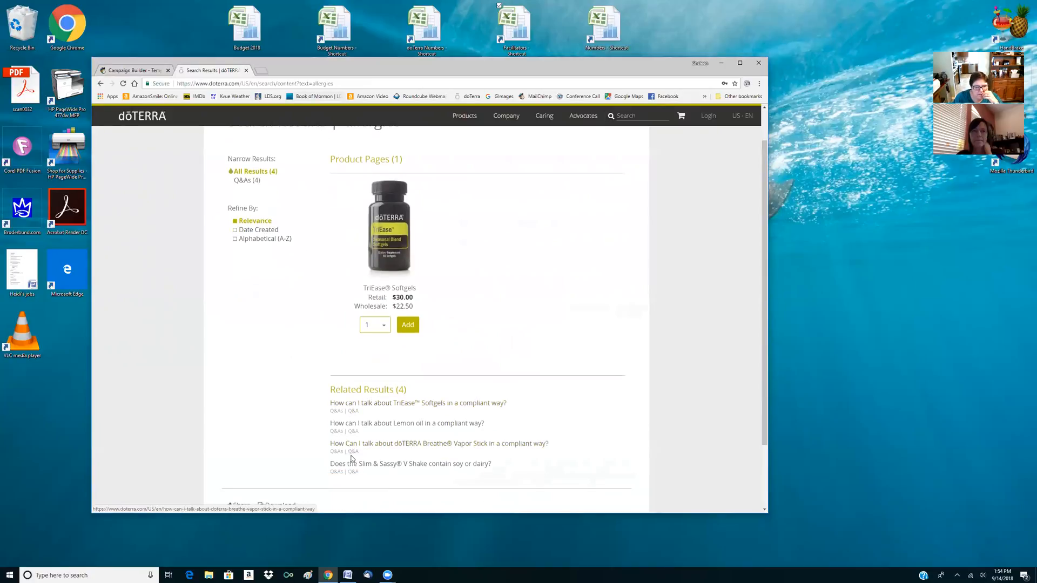
{"action": "left_click", "coordinate": [245, 180]}
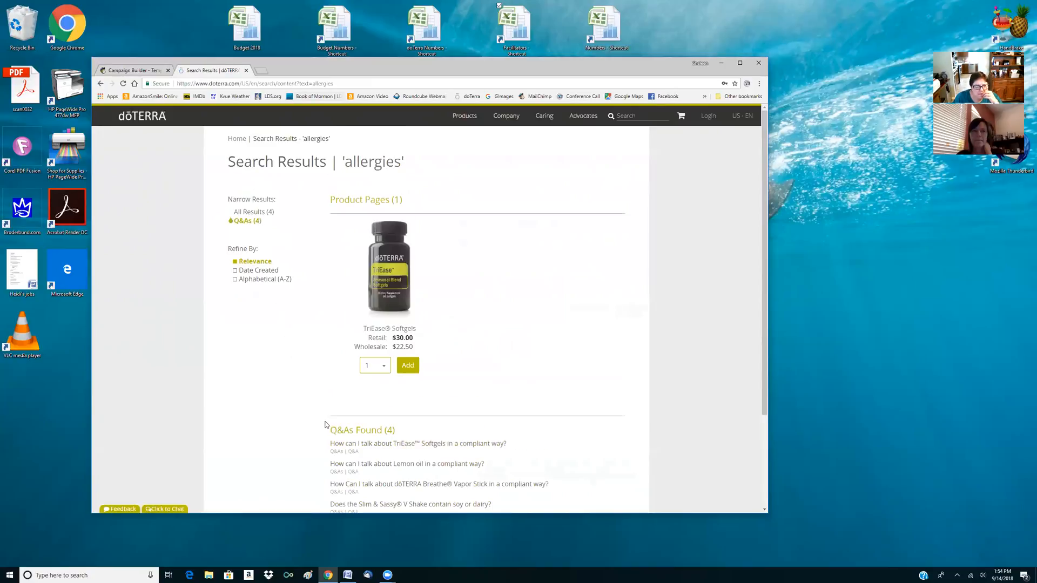
{"action": "left_click", "coordinate": [350, 448]}
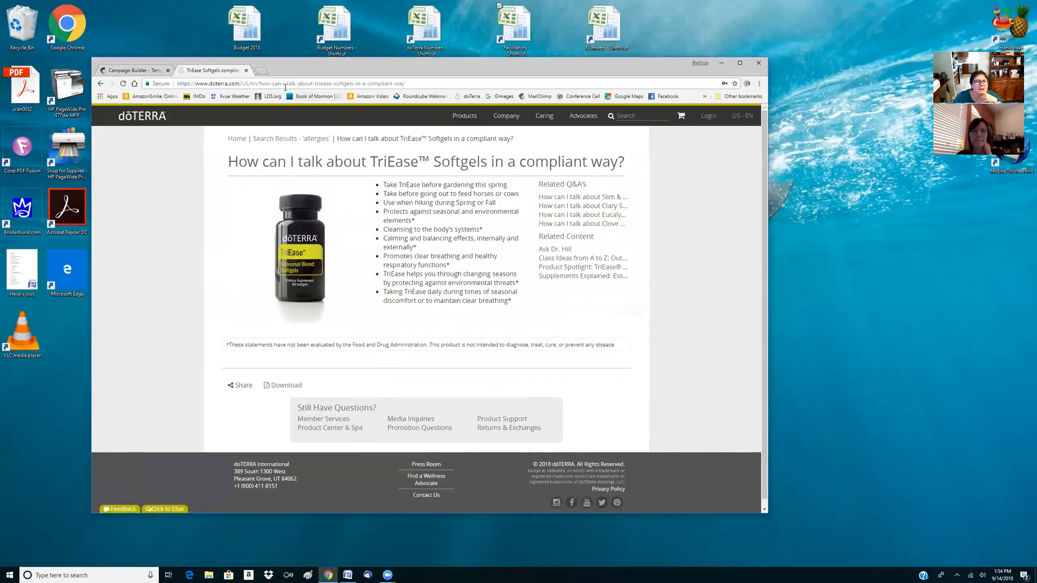
{"action": "left_click", "coordinate": [385, 84]}
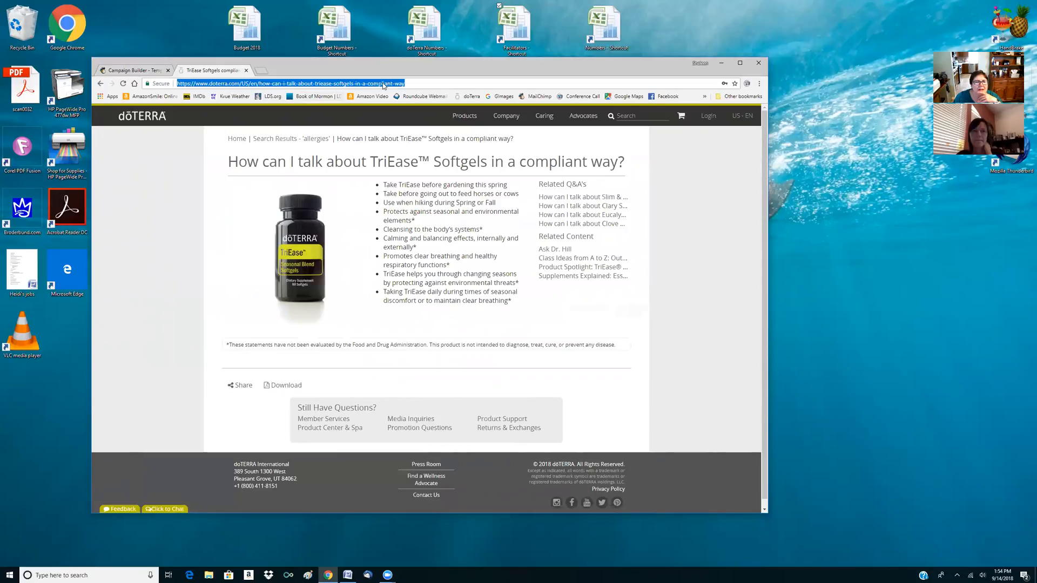
{"action": "right_click", "coordinate": [383, 83]}
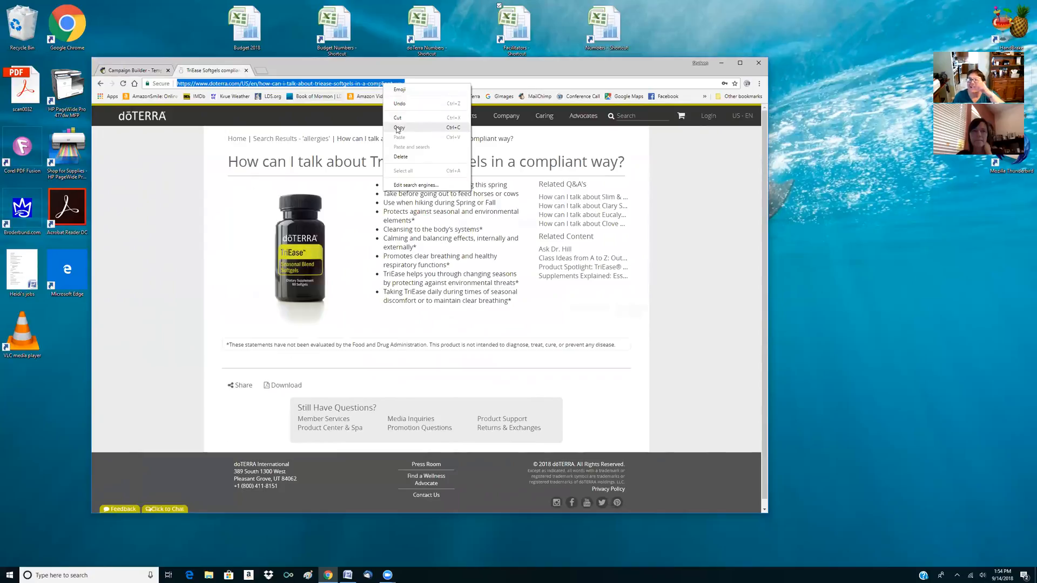
{"action": "left_click", "coordinate": [398, 128]}
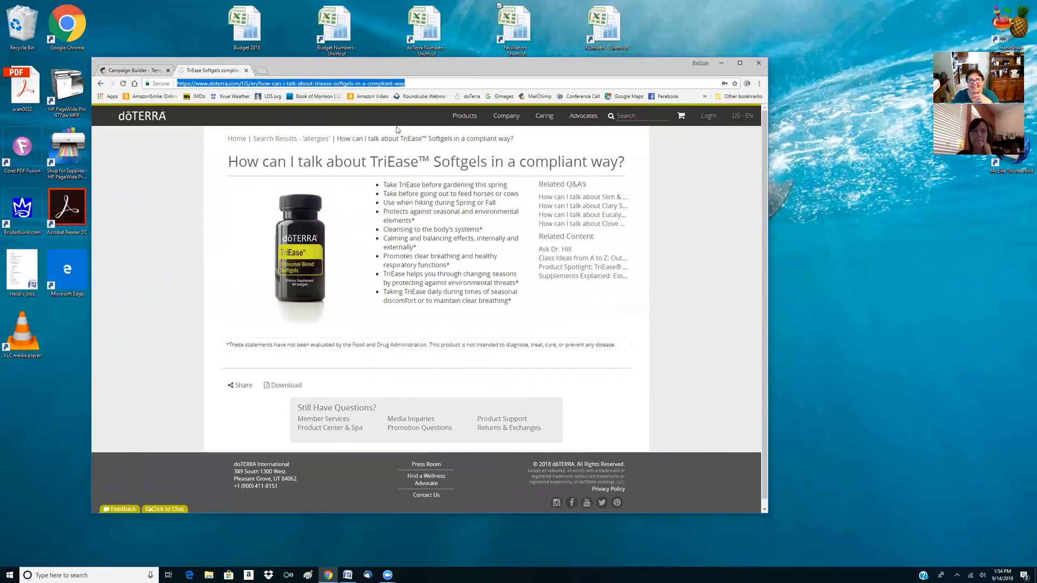
Return to the campaign and link the Seasonal Allergy Blend image to the copied doTERRA web address
{"action": "left_click", "coordinate": [135, 71]}
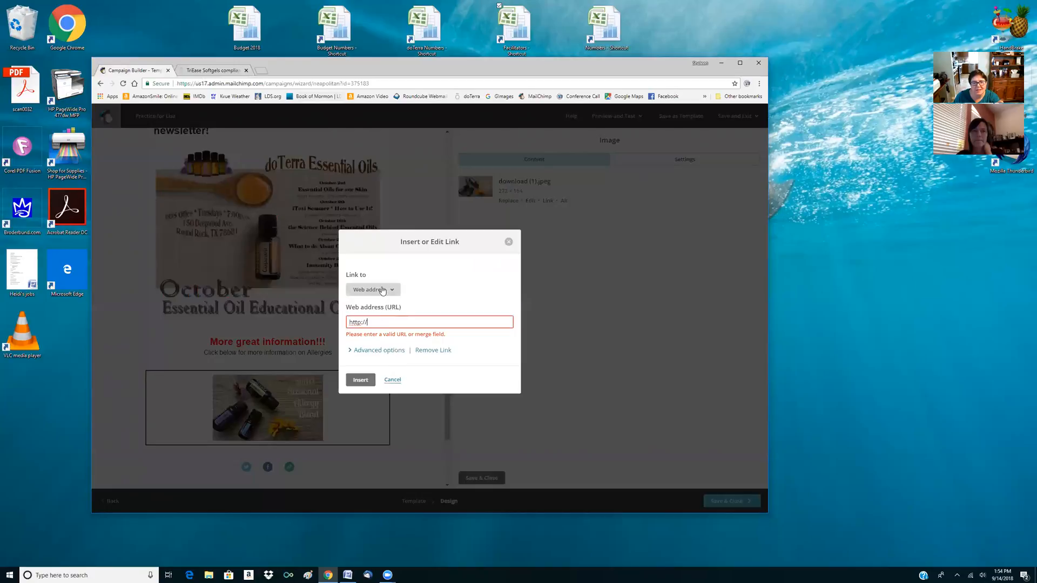
{"action": "left_click_drag", "start_coordinate": [368, 322], "coordinate": [335, 326]}
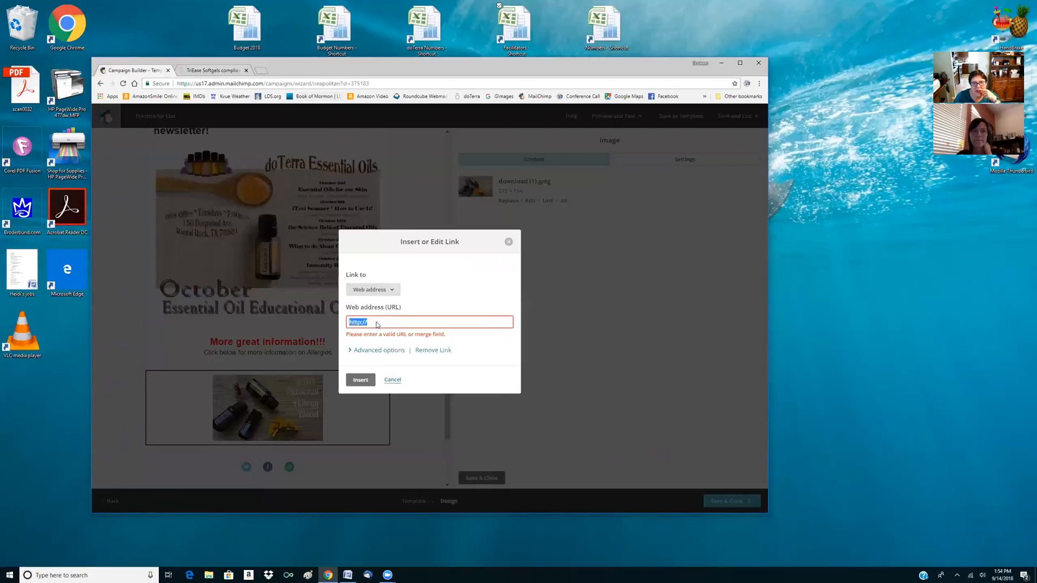
{"action": "right_click", "coordinate": [376, 323]}
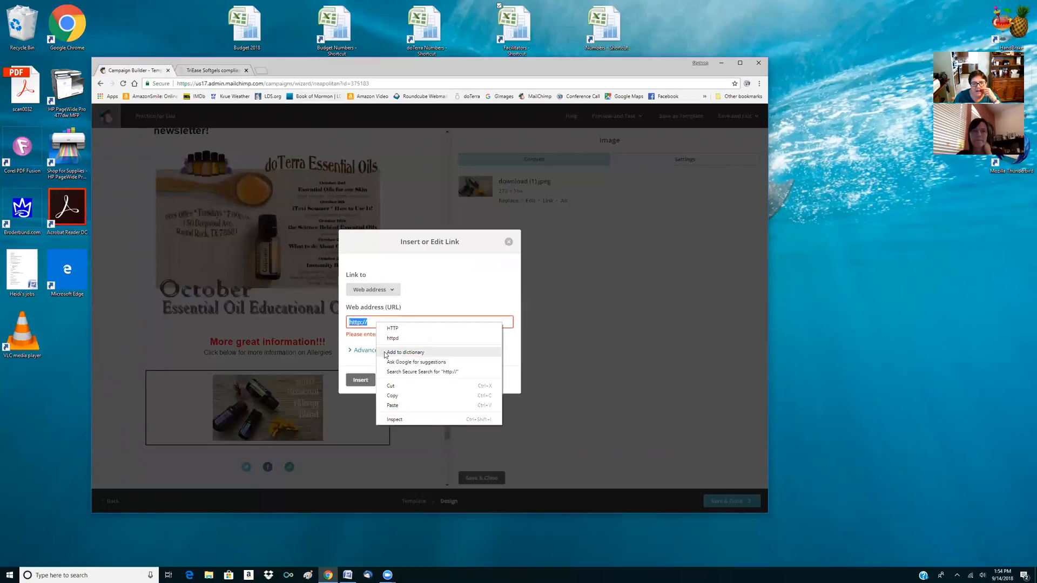
{"action": "left_click", "coordinate": [393, 406]}
{"action": "left_click", "coordinate": [363, 379]}
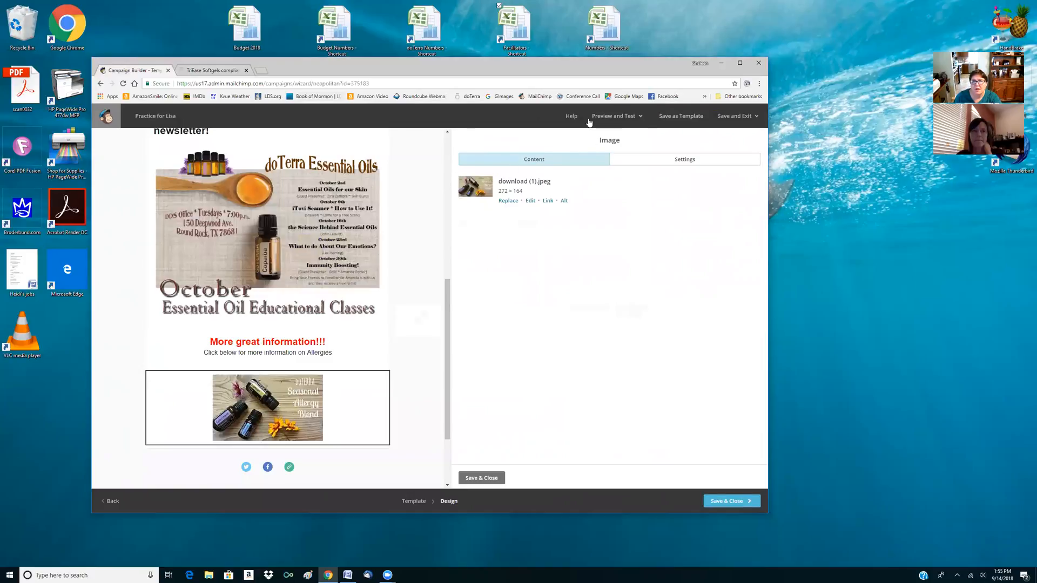
Preview the newsletter, test the web link on the Seasonal Allergy Blend image, and return to the design
{"action": "left_click", "coordinate": [621, 120]}
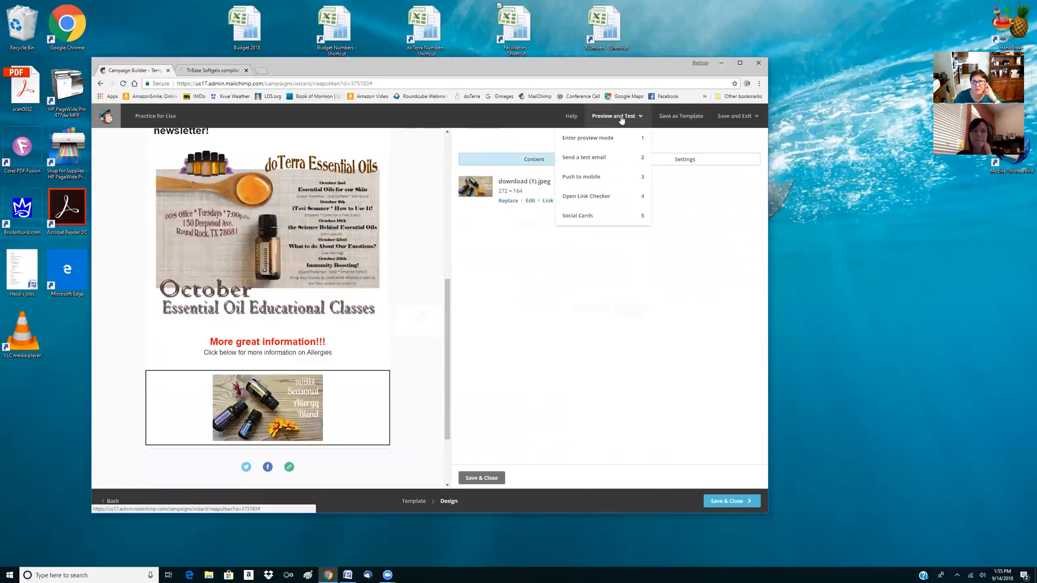
{"action": "left_click", "coordinate": [606, 140]}
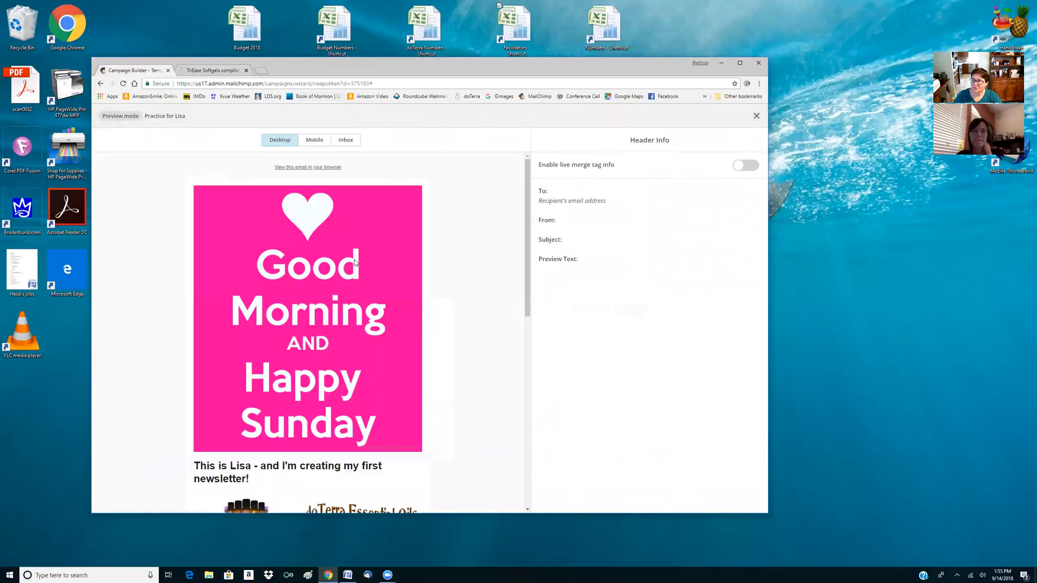
{"action": "scroll", "coordinate": [355, 263], "scroll_direction": "down", "scroll_amount": 4}
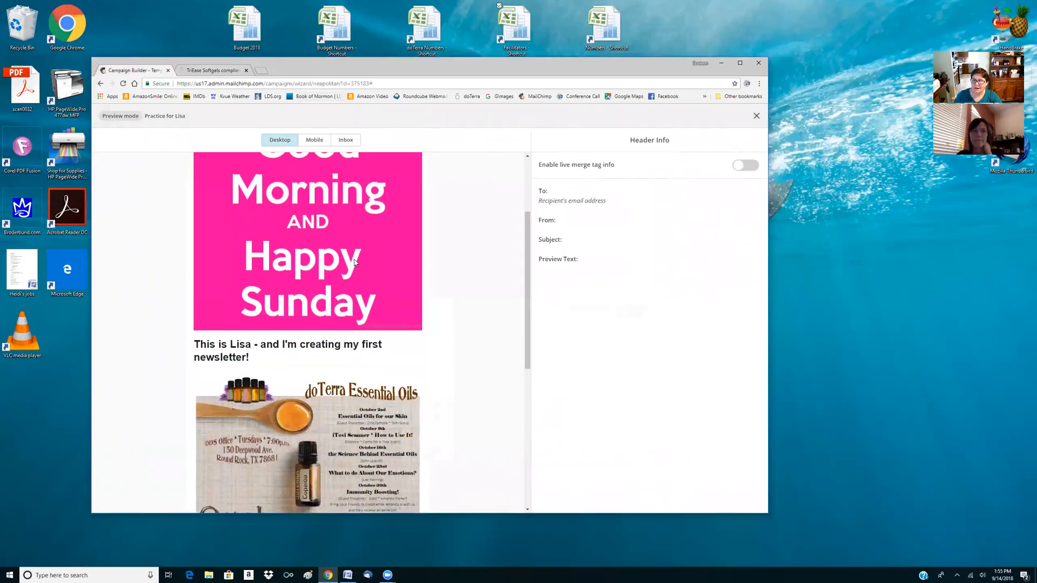
{"action": "scroll", "coordinate": [355, 263], "scroll_direction": "down", "scroll_amount": 3}
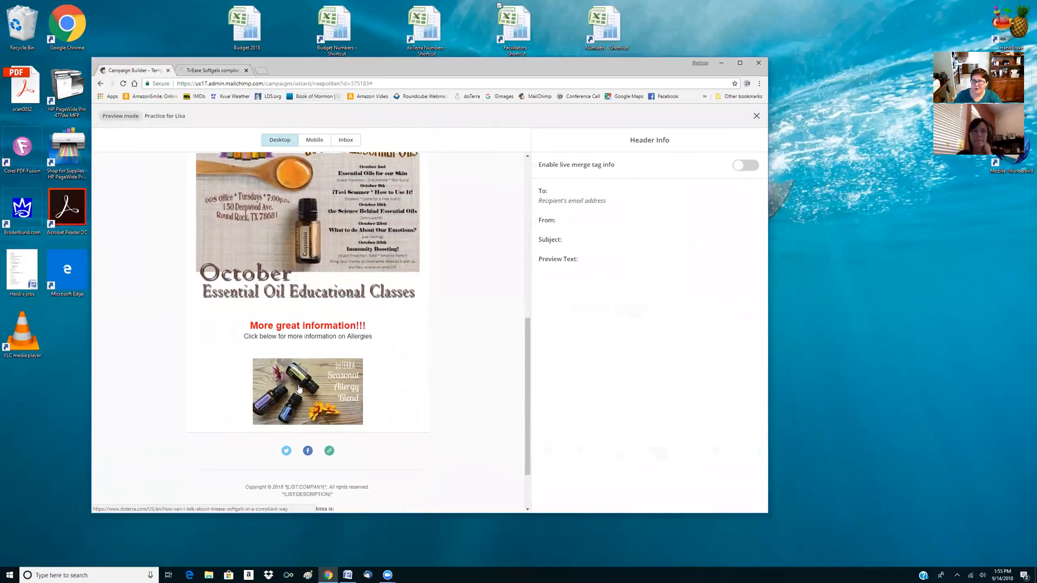
{"action": "left_click", "coordinate": [299, 389]}
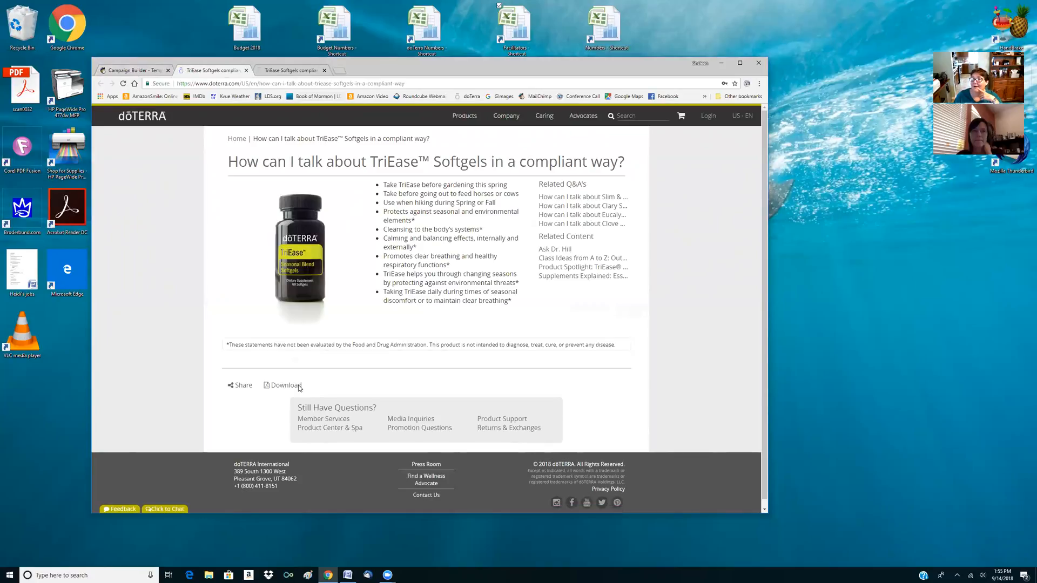
{"action": "left_click", "coordinate": [246, 71]}
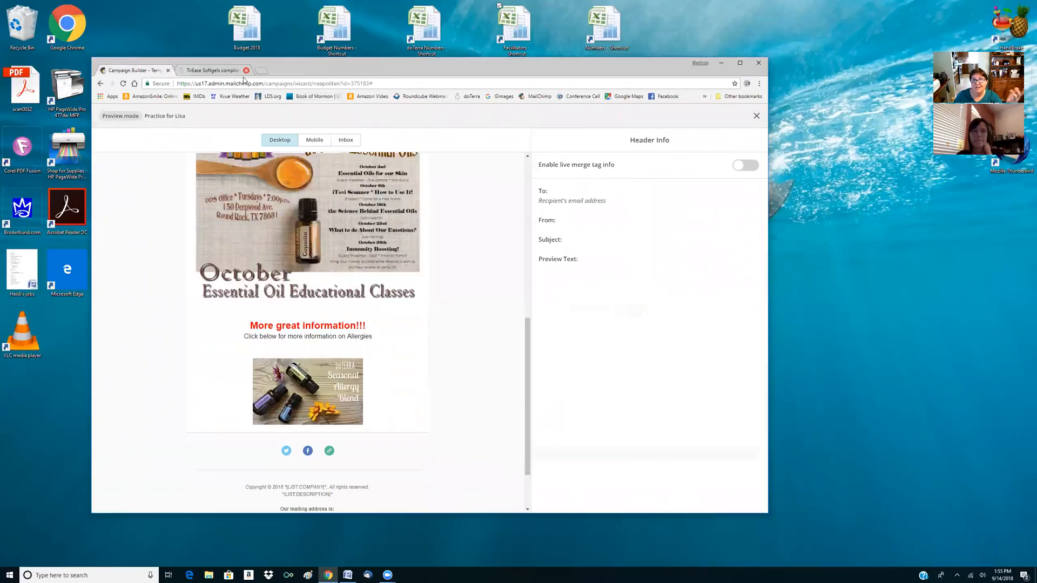
{"action": "left_click", "coordinate": [757, 117]}
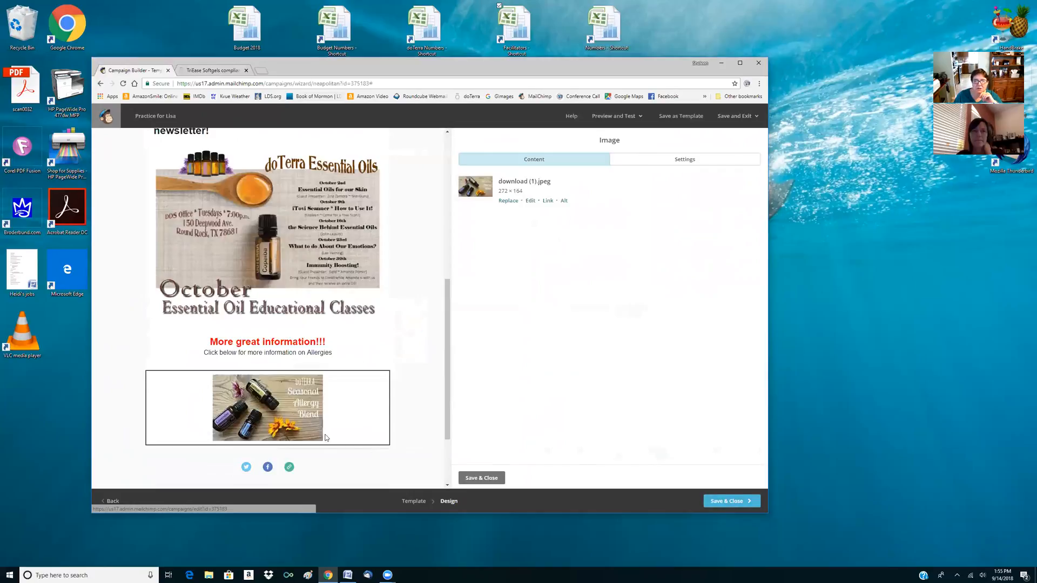
Change the Seasonal Allergy Blend image's link type to File, using the three-column Seasonal Distress and Discomforts sheet from My Files
{"action": "left_click", "coordinate": [547, 201]}
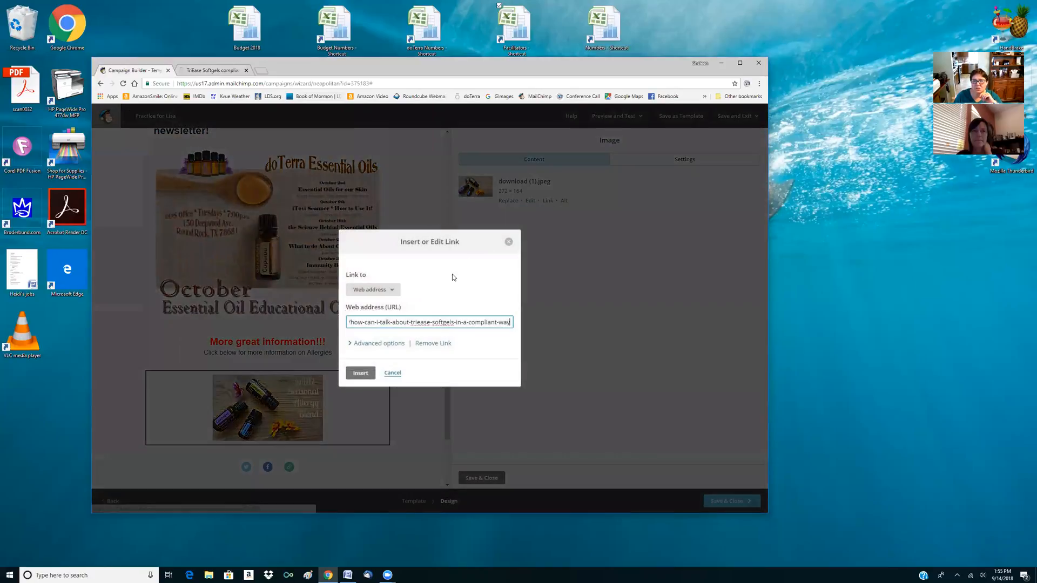
{"action": "left_click", "coordinate": [392, 291]}
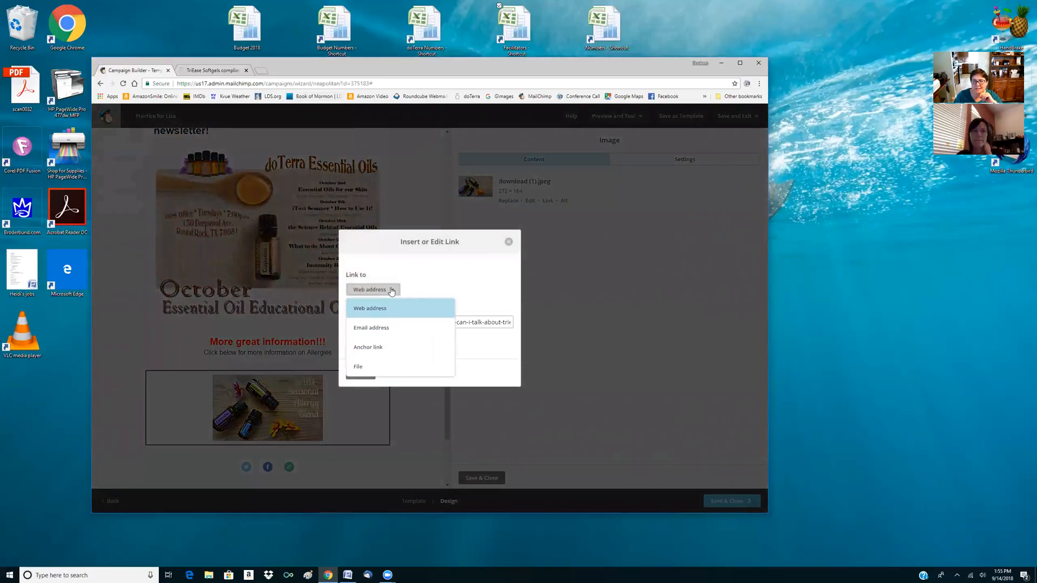
{"action": "left_click", "coordinate": [359, 366]}
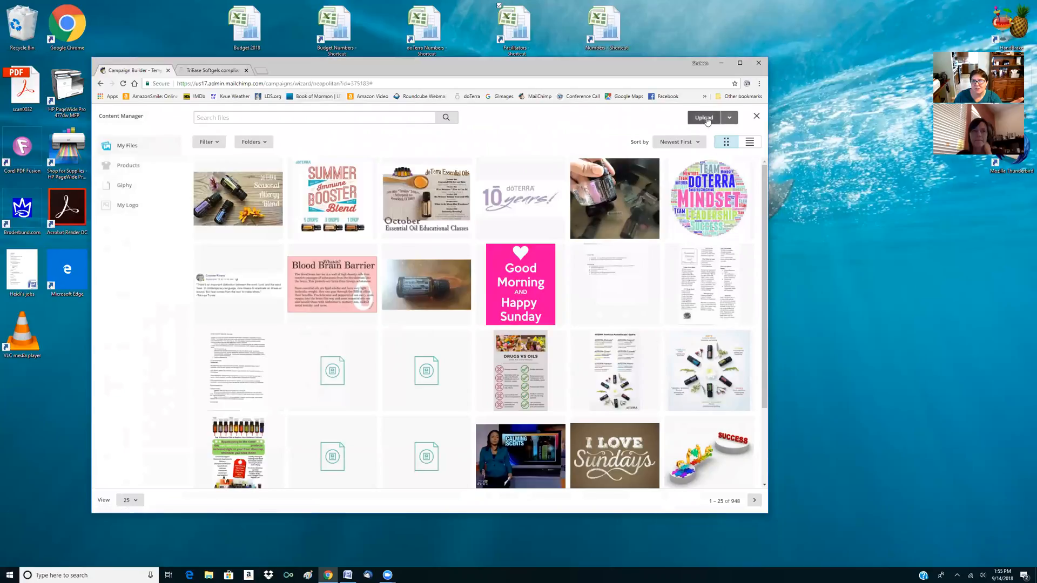
{"action": "left_click", "coordinate": [705, 270]}
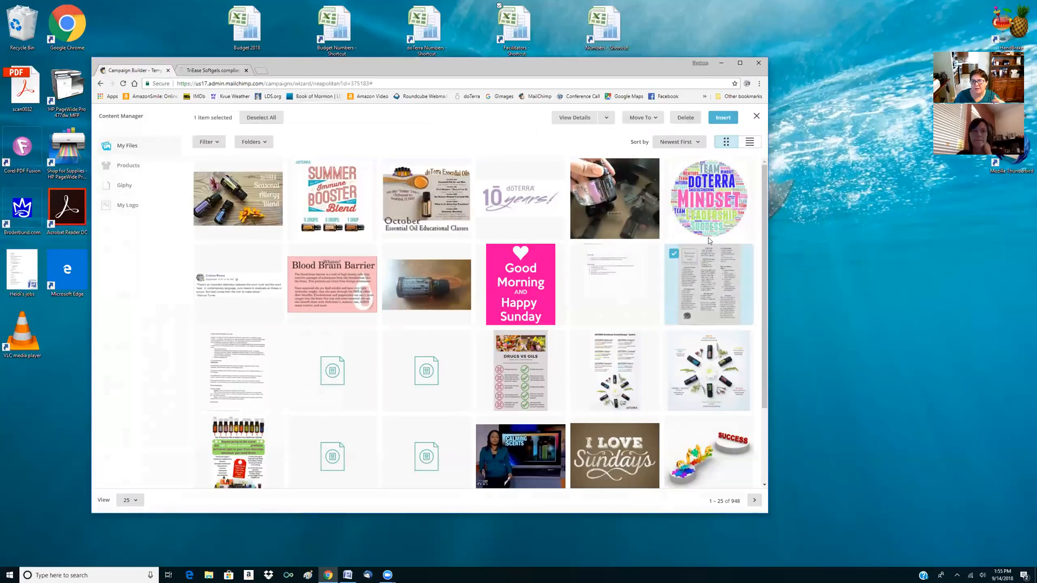
{"action": "left_click", "coordinate": [722, 119]}
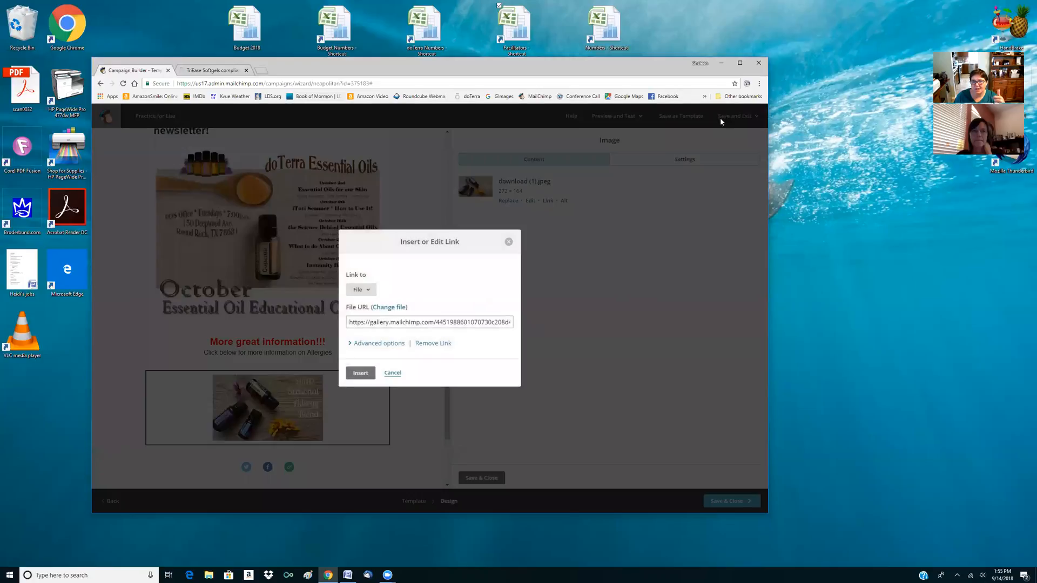
{"action": "left_click", "coordinate": [361, 376]}
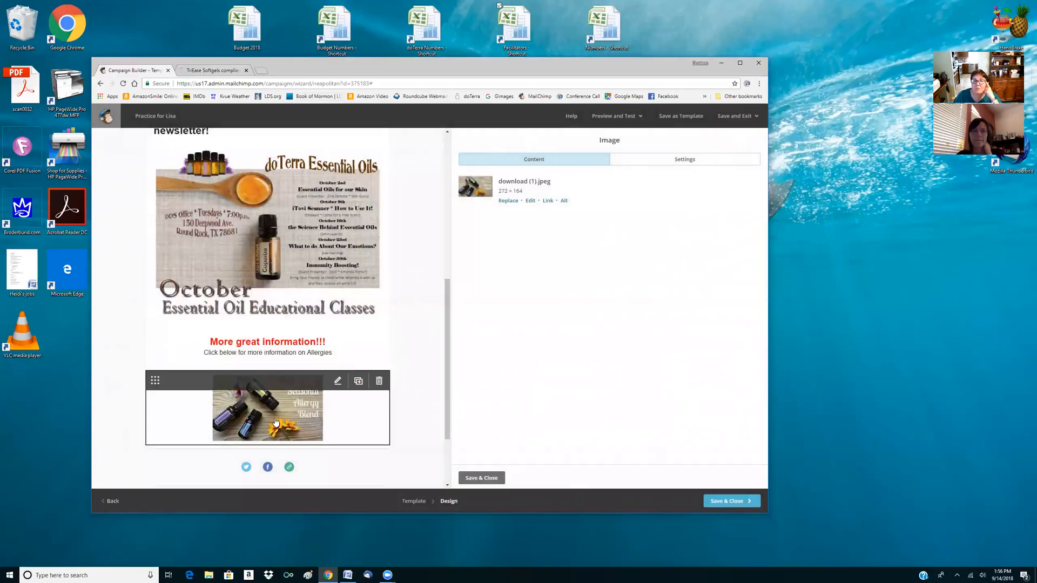
Preview the newsletter again to test the image's file link, and leave preview mode
{"action": "left_click", "coordinate": [616, 116]}
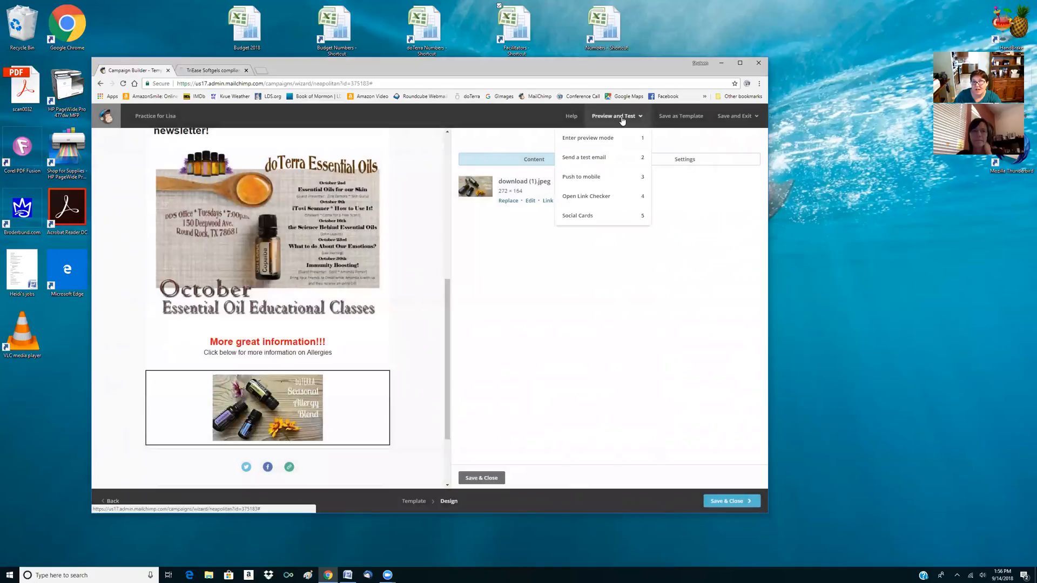
{"action": "left_click", "coordinate": [588, 138]}
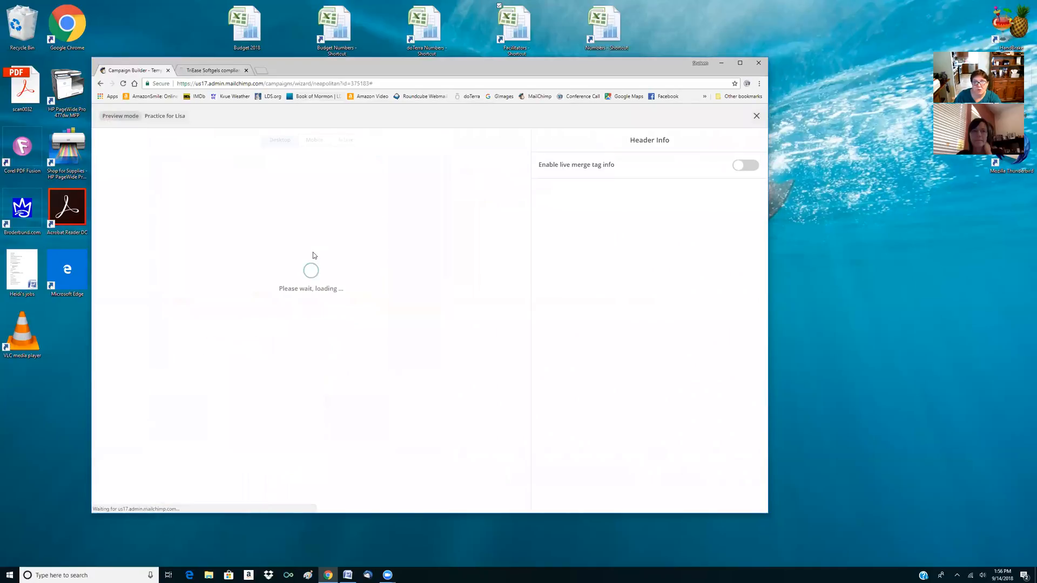
{"action": "scroll", "coordinate": [314, 255], "scroll_direction": "down", "scroll_amount": 3}
{"action": "scroll", "coordinate": [314, 256], "scroll_direction": "down", "scroll_amount": 4}
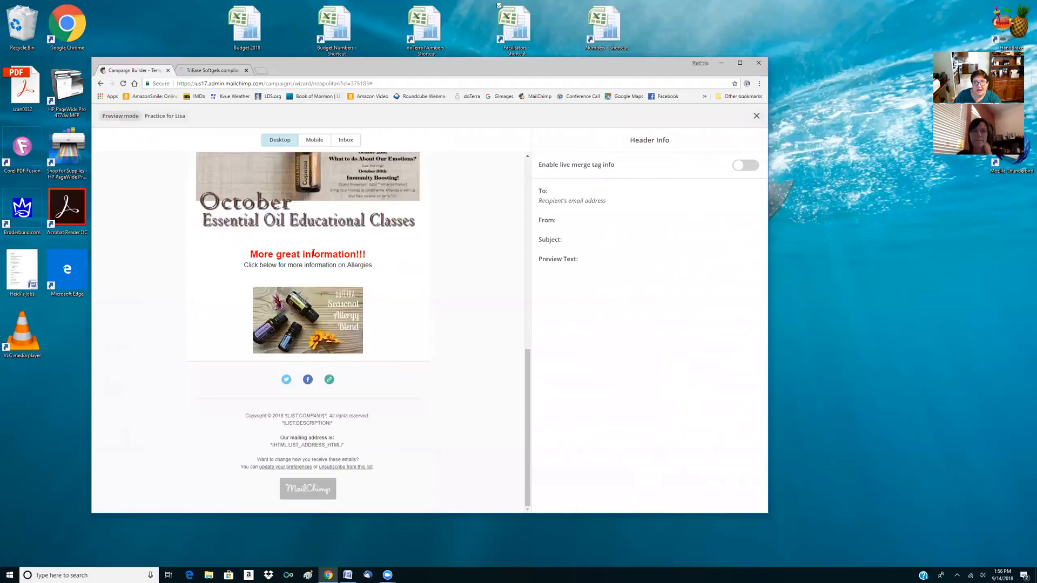
{"action": "left_click", "coordinate": [325, 327]}
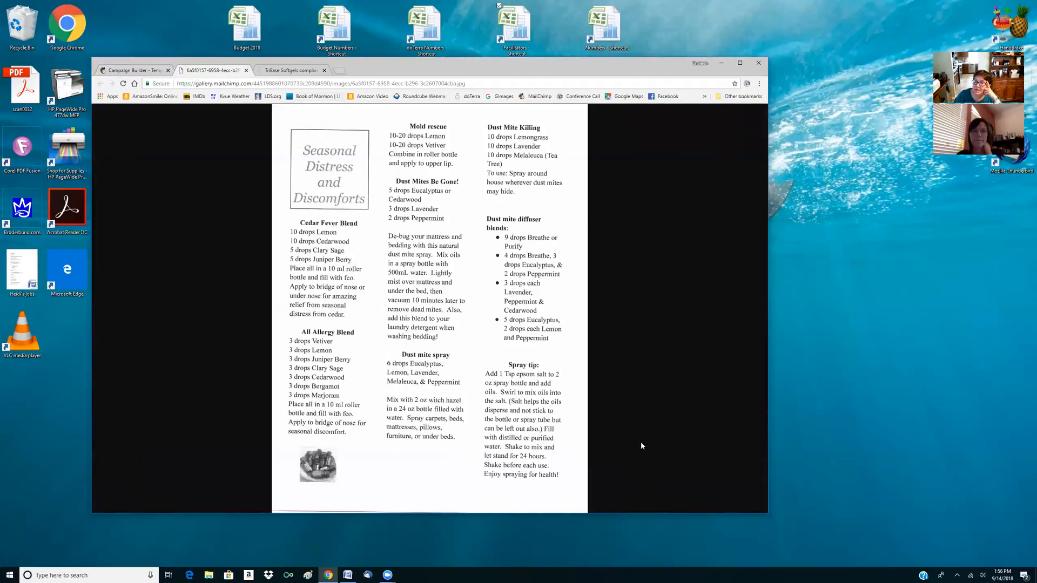
{"action": "left_click", "coordinate": [118, 72]}
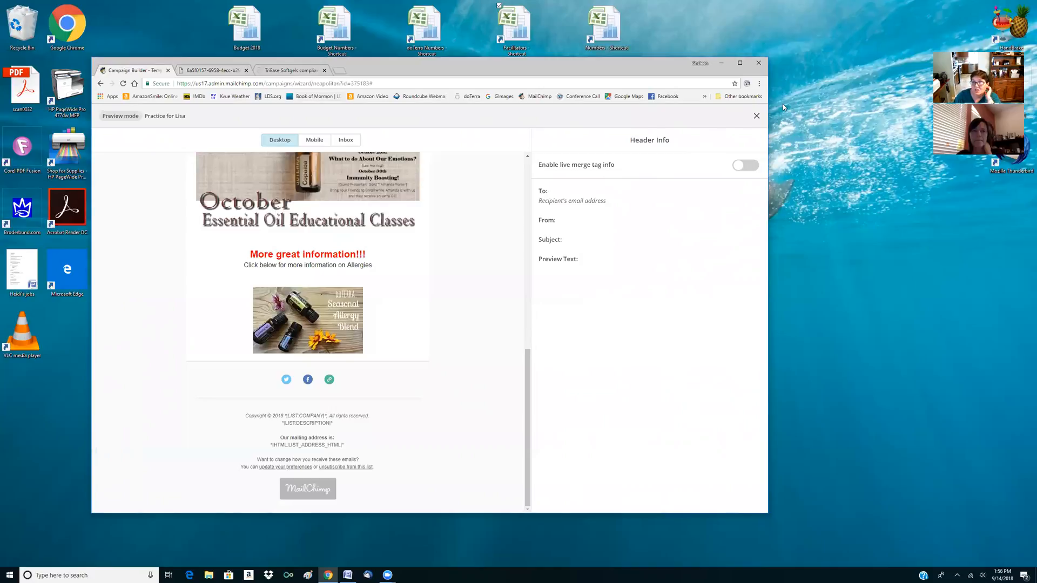
{"action": "left_click", "coordinate": [757, 117]}
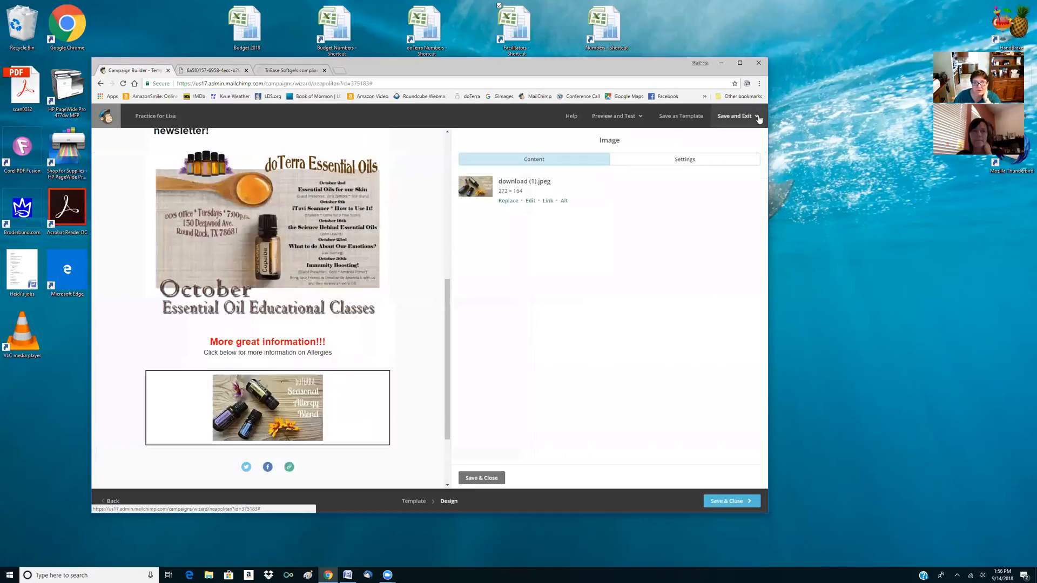
Save and close the design, and address the campaign to all subscribers on the New to doTerra! list
{"action": "left_click", "coordinate": [719, 502]}
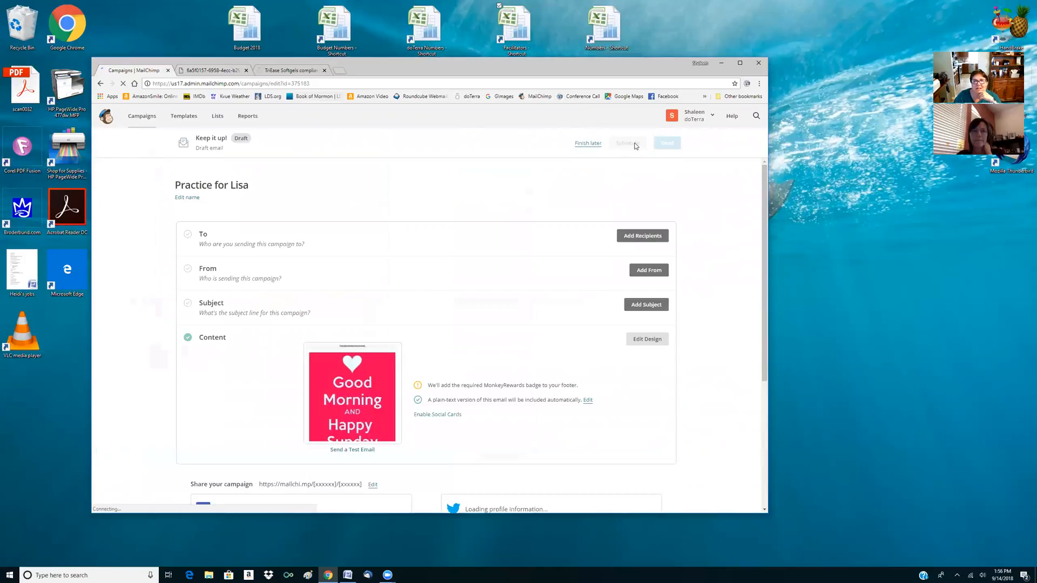
{"action": "left_click", "coordinate": [638, 236]}
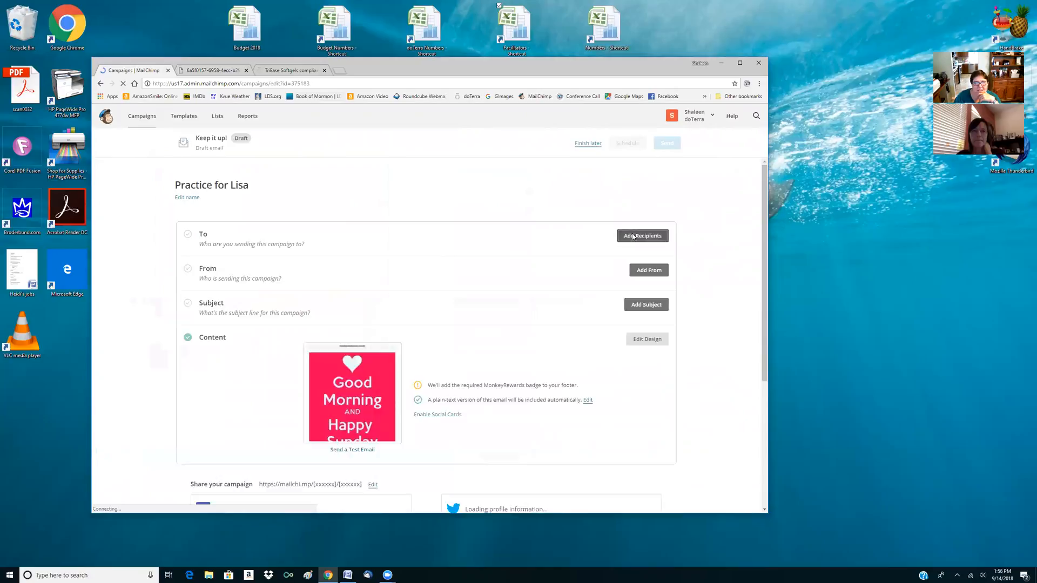
{"action": "left_click", "coordinate": [303, 273]}
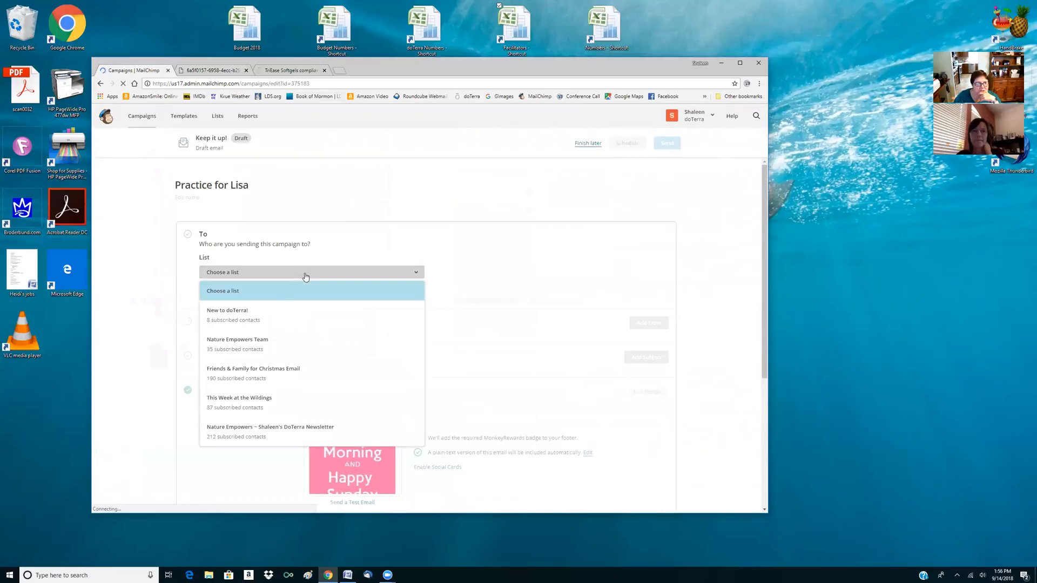
{"action": "left_click", "coordinate": [241, 317]}
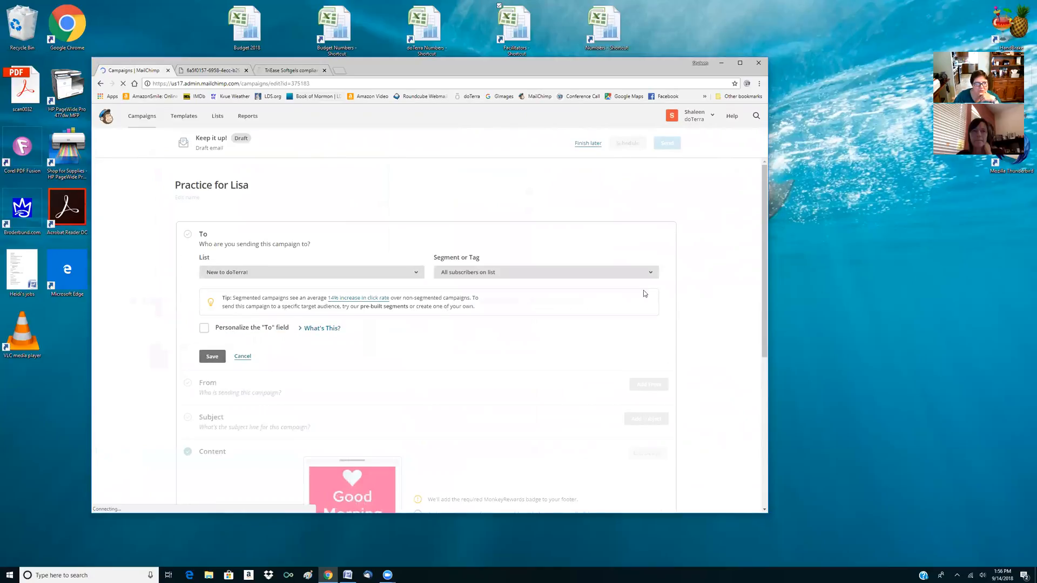
{"action": "left_click", "coordinate": [212, 357]}
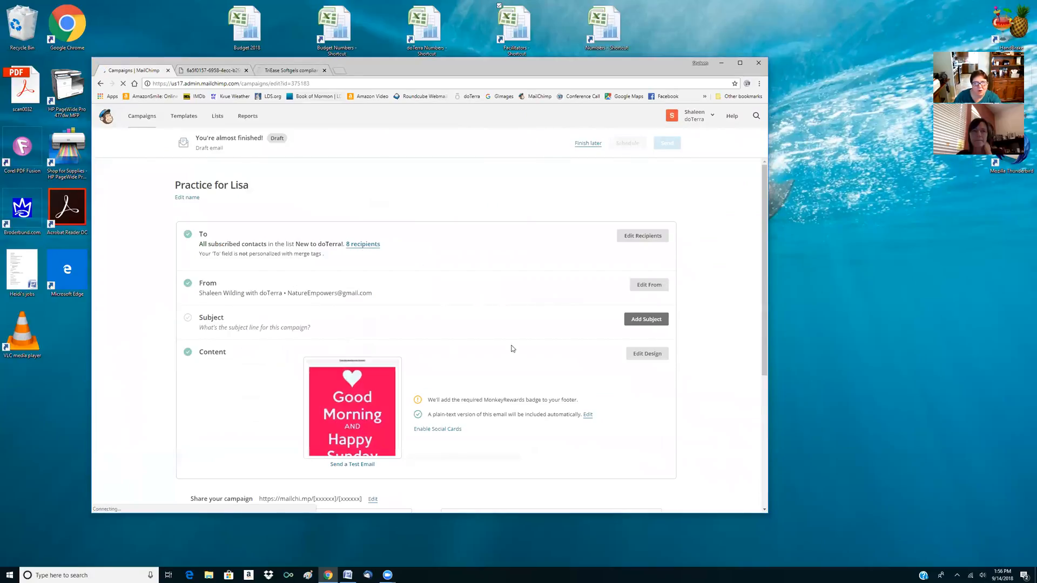
Add a subject line made of the trainee's first name followed by "Stuff" and save it
{"action": "left_click", "coordinate": [643, 319]}
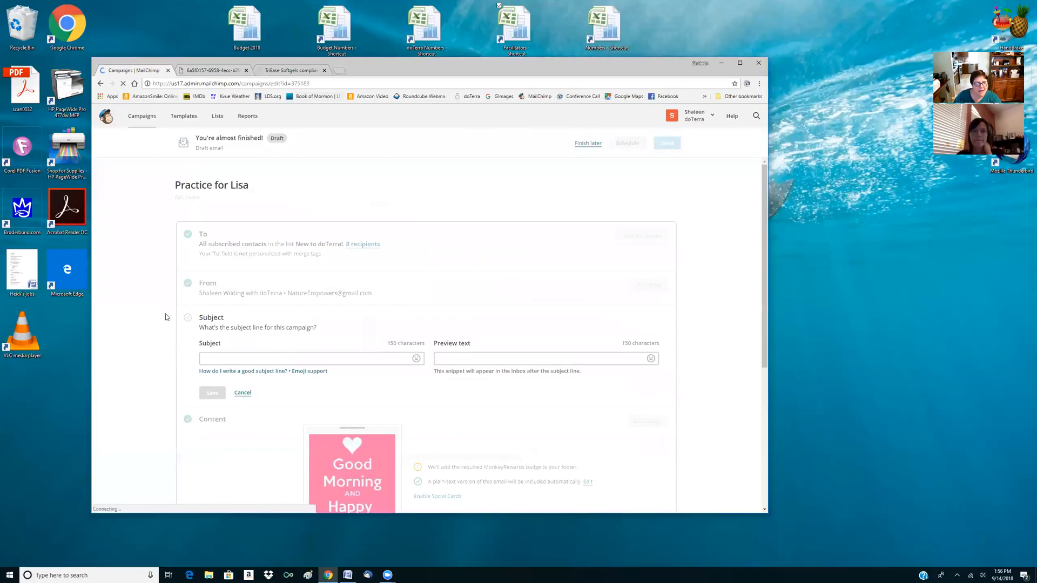
{"action": "type", "text": "Lisa Stuff"}
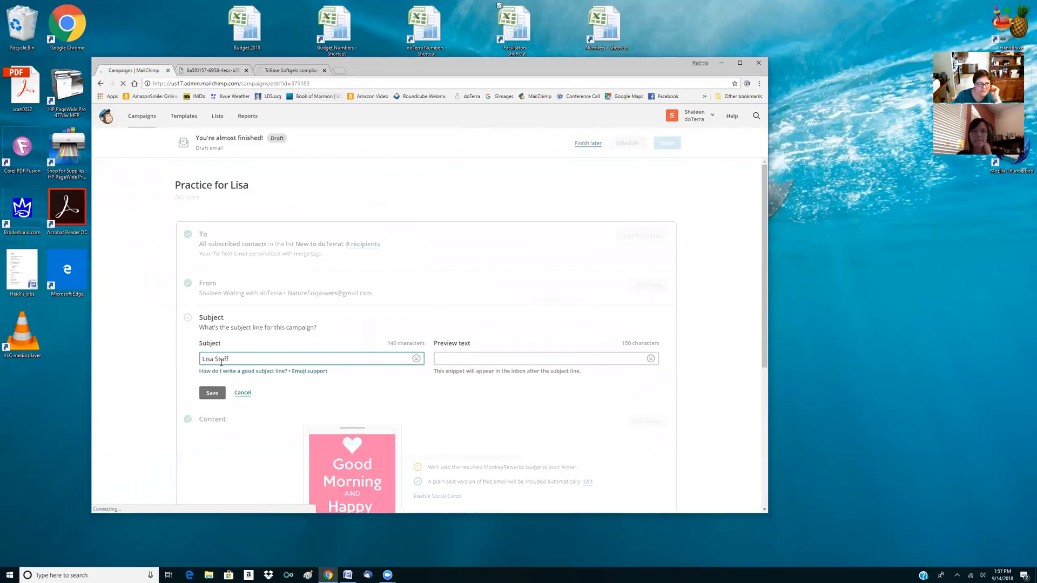
{"action": "left_click", "coordinate": [212, 392]}
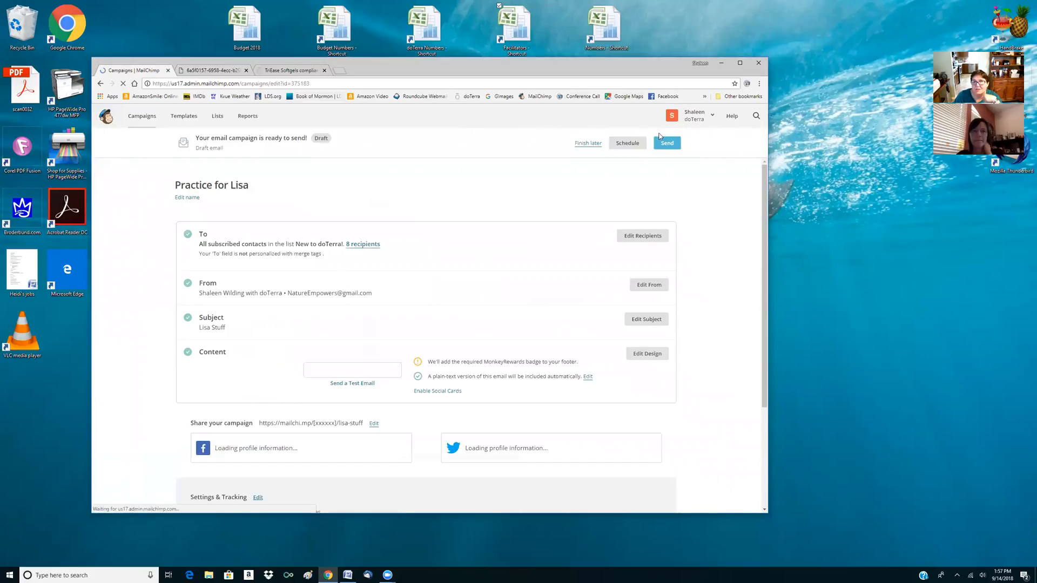
Schedule the campaign for September 26 2018 at 4:45 AM Central Time
{"action": "left_click", "coordinate": [619, 146]}
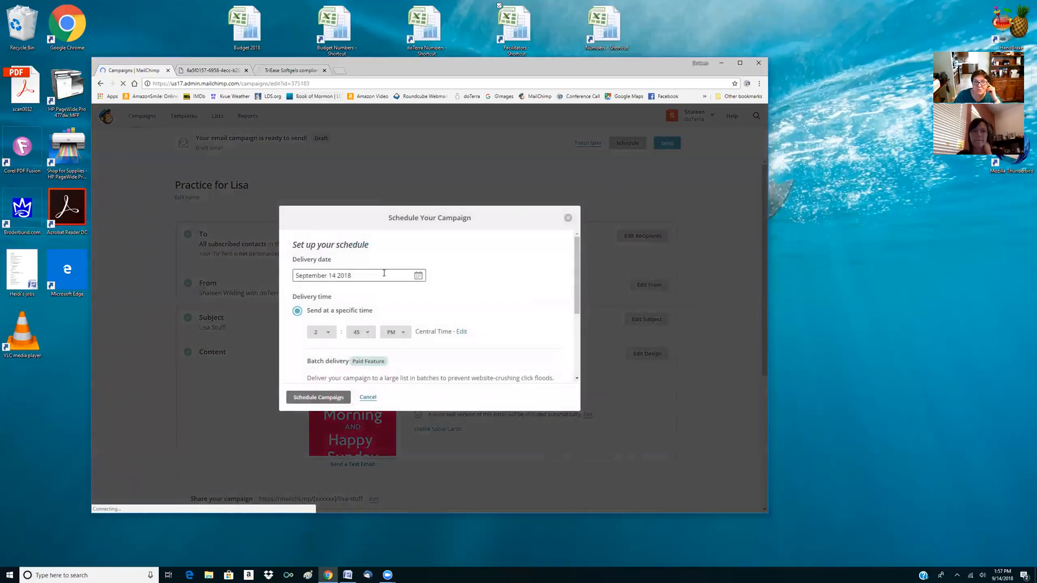
{"action": "left_click", "coordinate": [418, 276]}
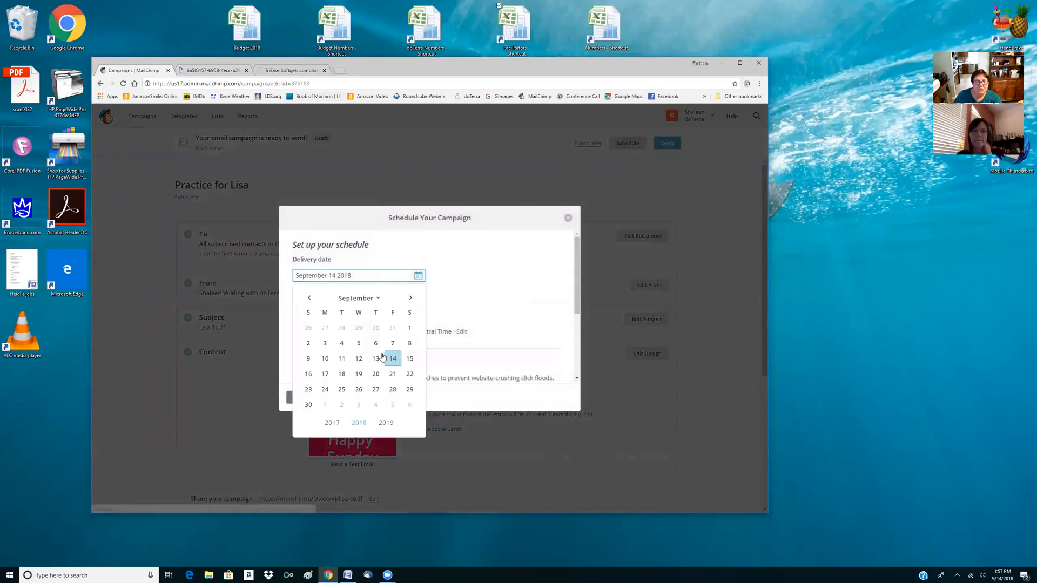
{"action": "left_click", "coordinate": [357, 390]}
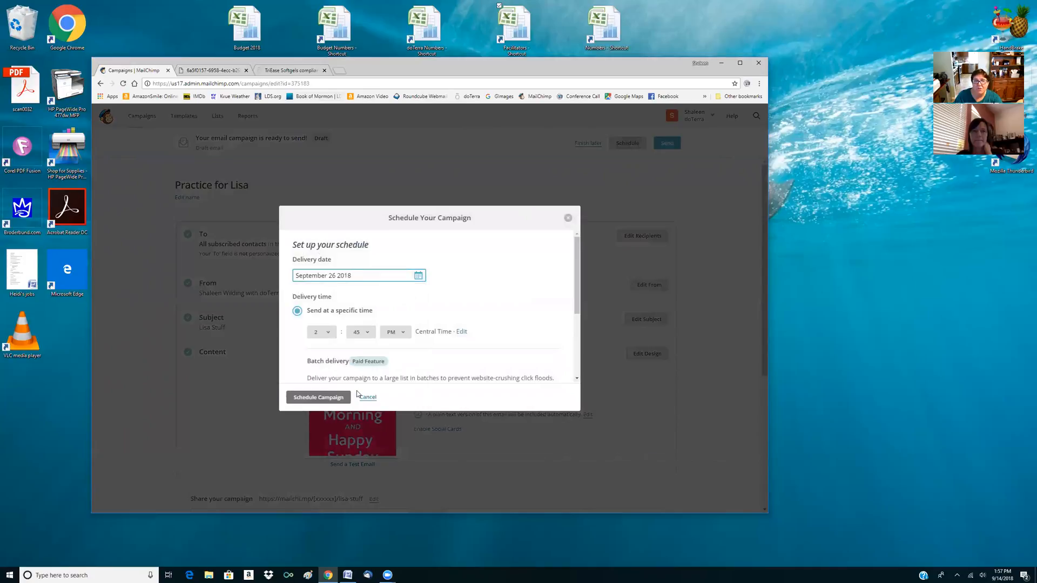
{"action": "left_click", "coordinate": [324, 332]}
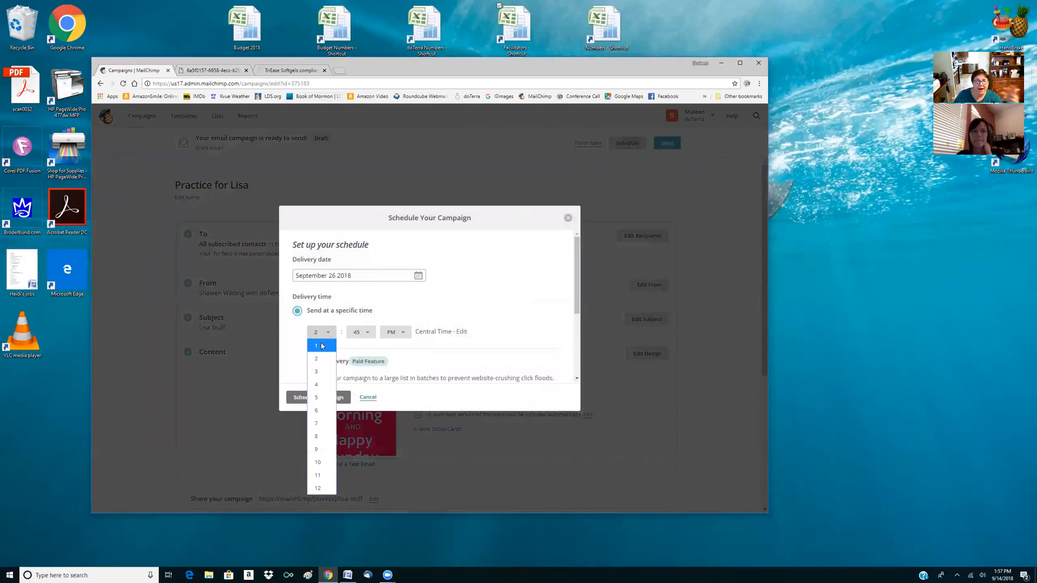
{"action": "left_click", "coordinate": [320, 384]}
{"action": "left_click", "coordinate": [393, 332]}
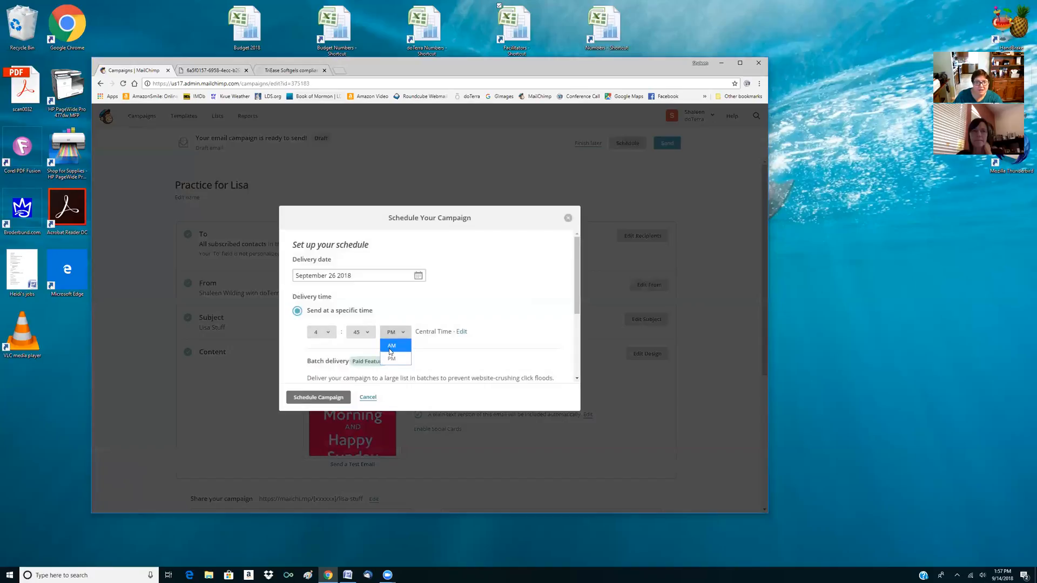
{"action": "left_click", "coordinate": [326, 398]}
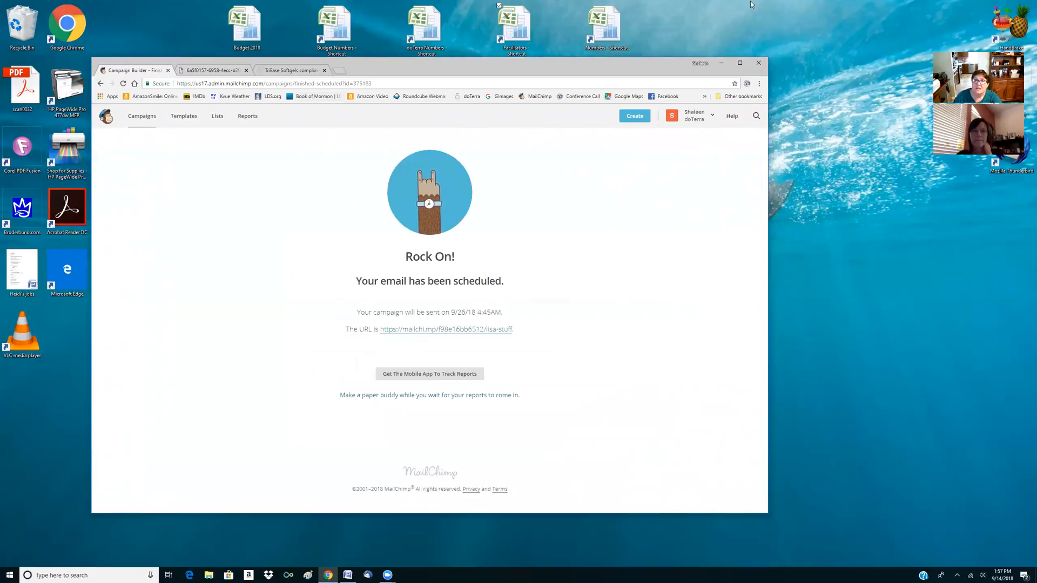
Return to the campaign list and pause the scheduled practice campaign for editing
{"action": "left_click", "coordinate": [143, 119]}
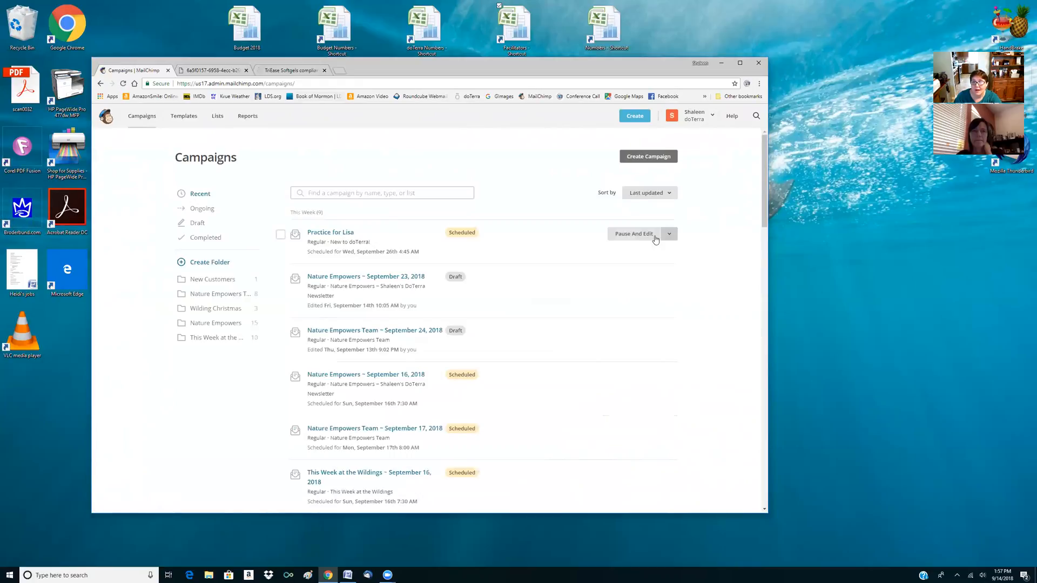
{"action": "mouse_move", "coordinate": [667, 234]}
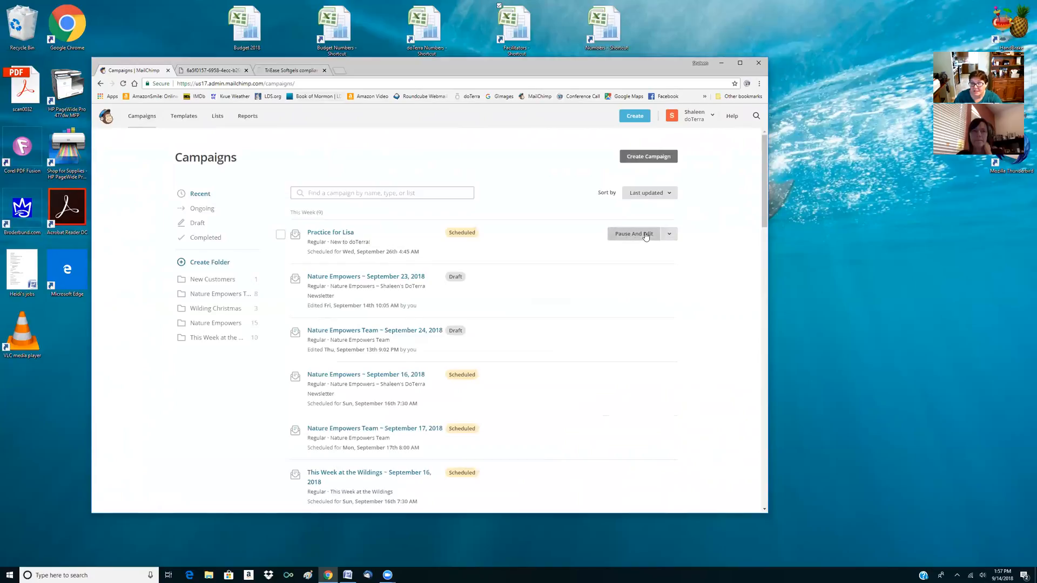
{"action": "left_click", "coordinate": [669, 234]}
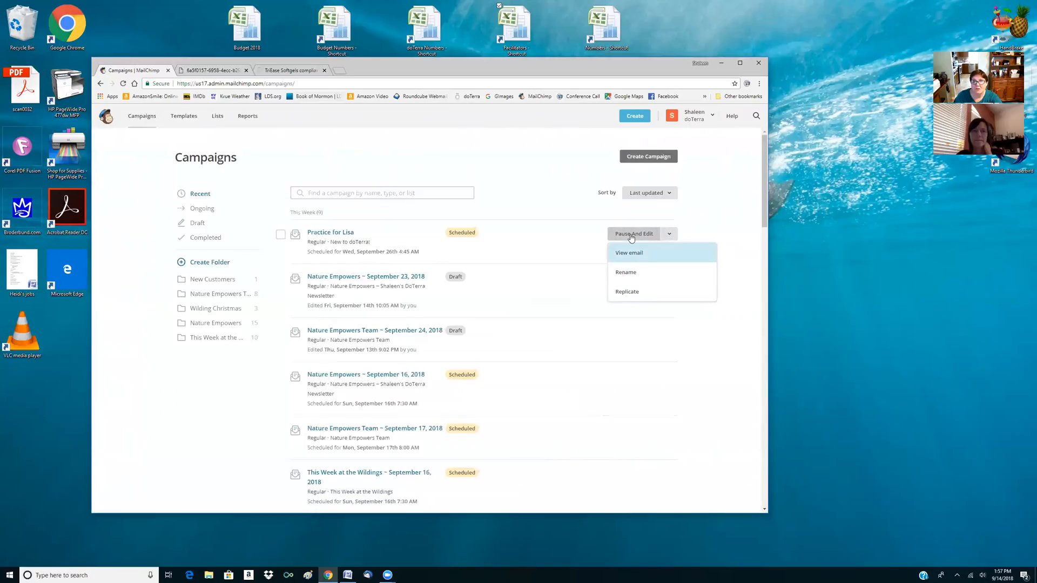
{"action": "left_click", "coordinate": [633, 234]}
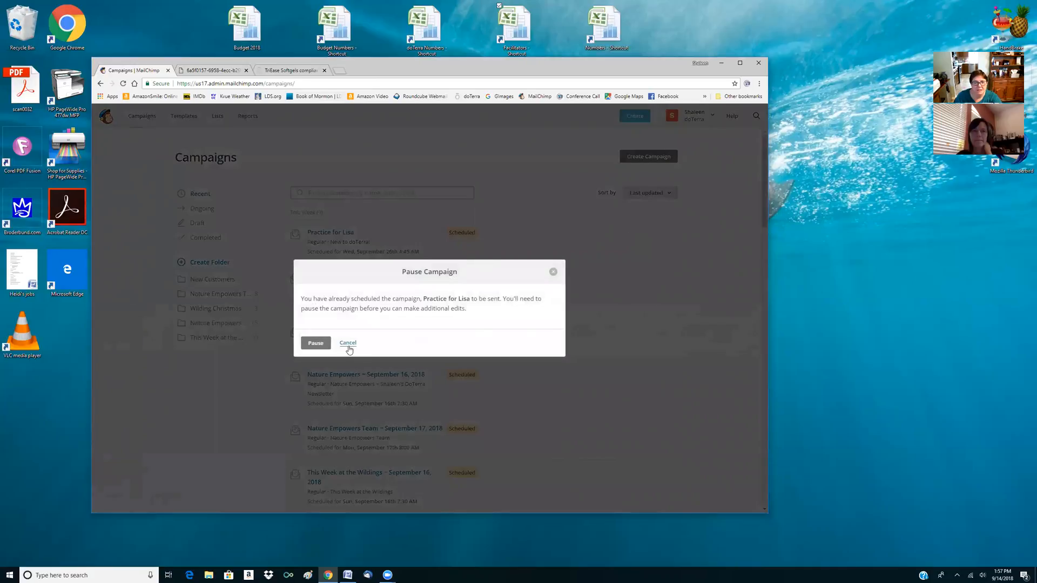
{"action": "left_click", "coordinate": [314, 343]}
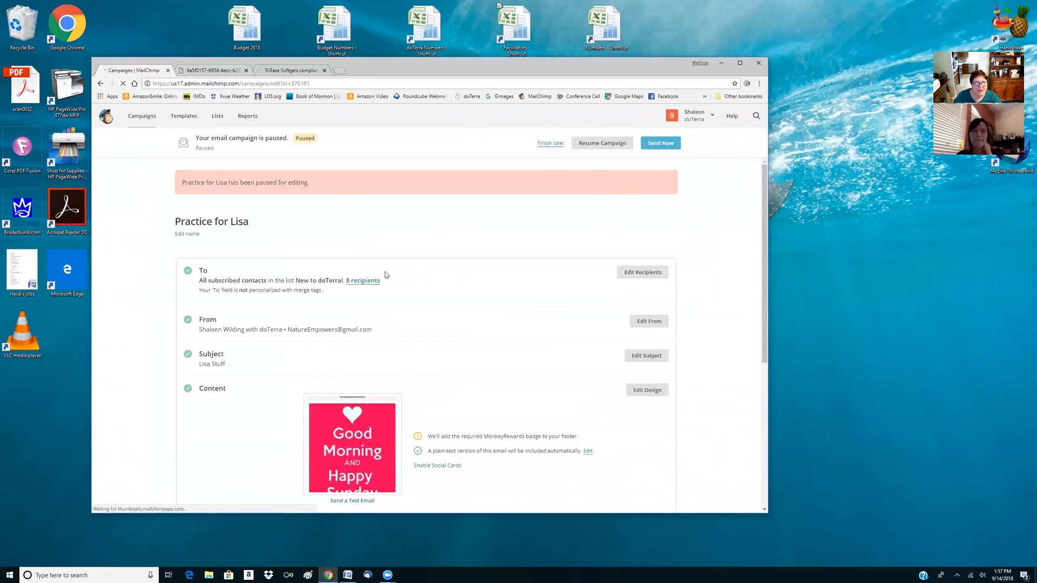
{"action": "scroll", "coordinate": [462, 290], "scroll_direction": "down", "scroll_amount": 1}
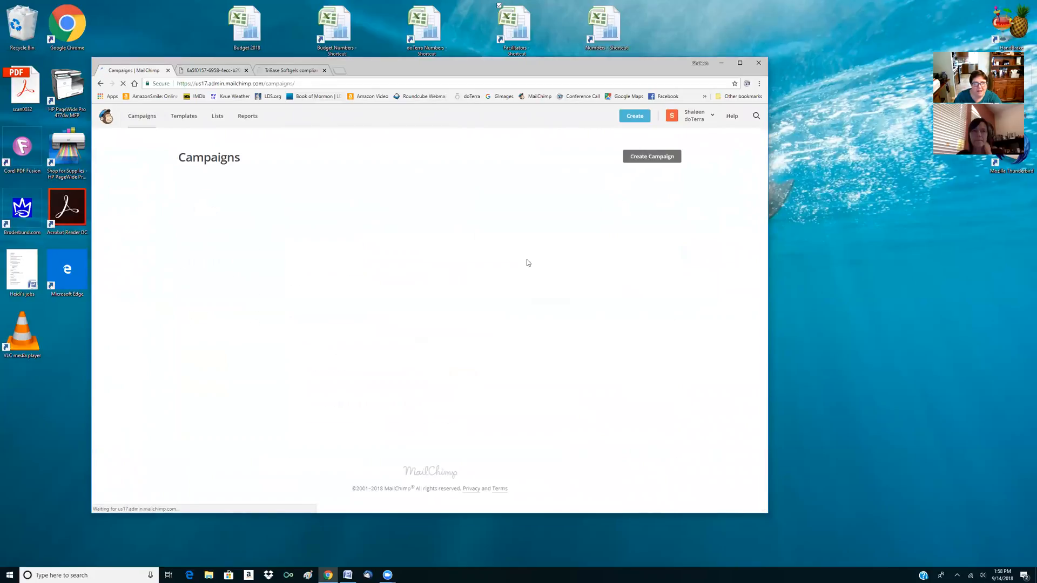
Replicate the paused practice campaign and end the copy's name with "September 16, 2018" instead of the copy suffix
{"action": "left_click", "coordinate": [669, 234]}
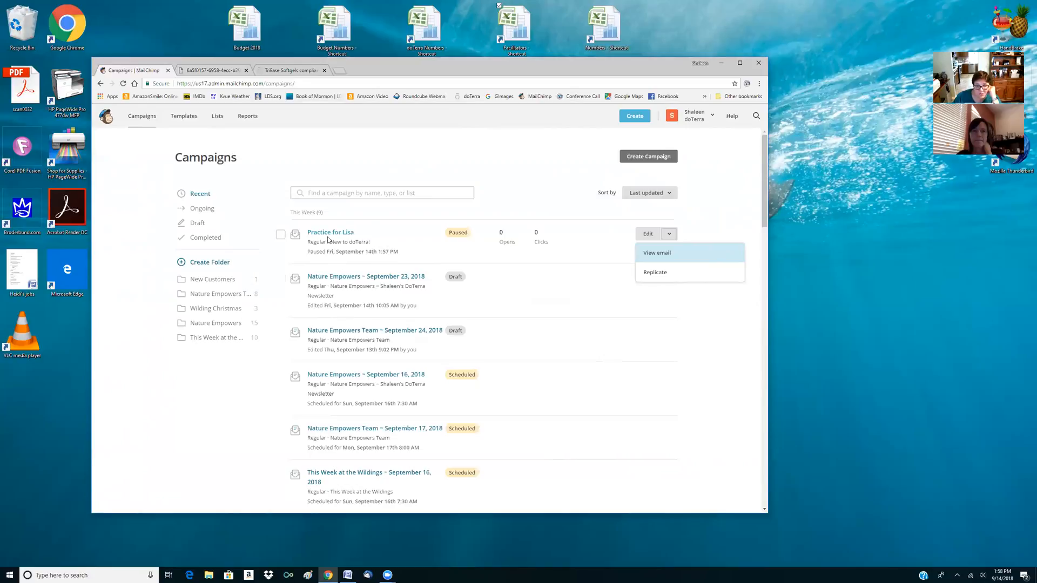
{"action": "left_click", "coordinate": [655, 273]}
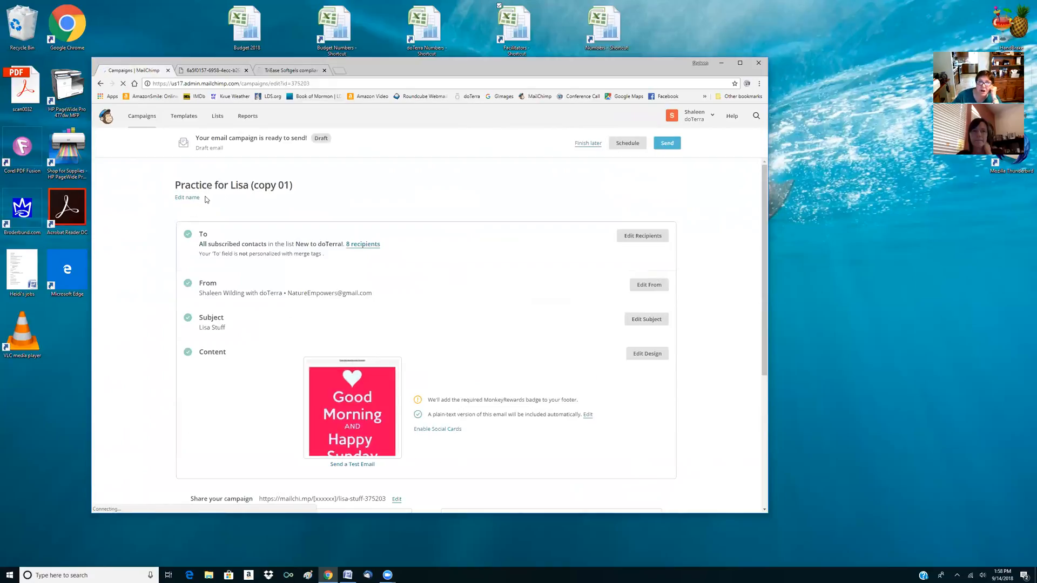
{"action": "left_click", "coordinate": [188, 197]}
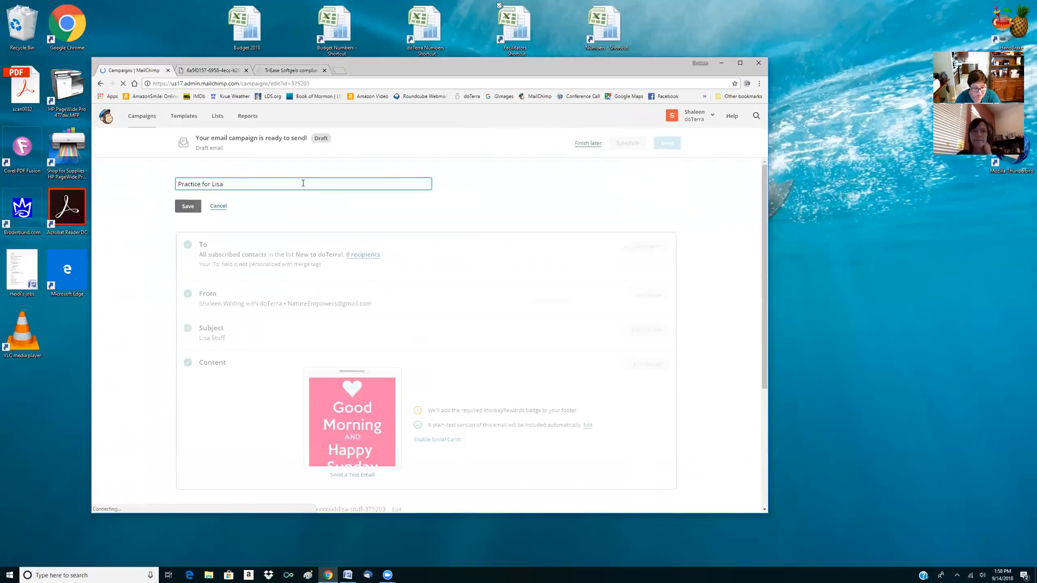
{"action": "type", "text": "tember 16, 2018"}
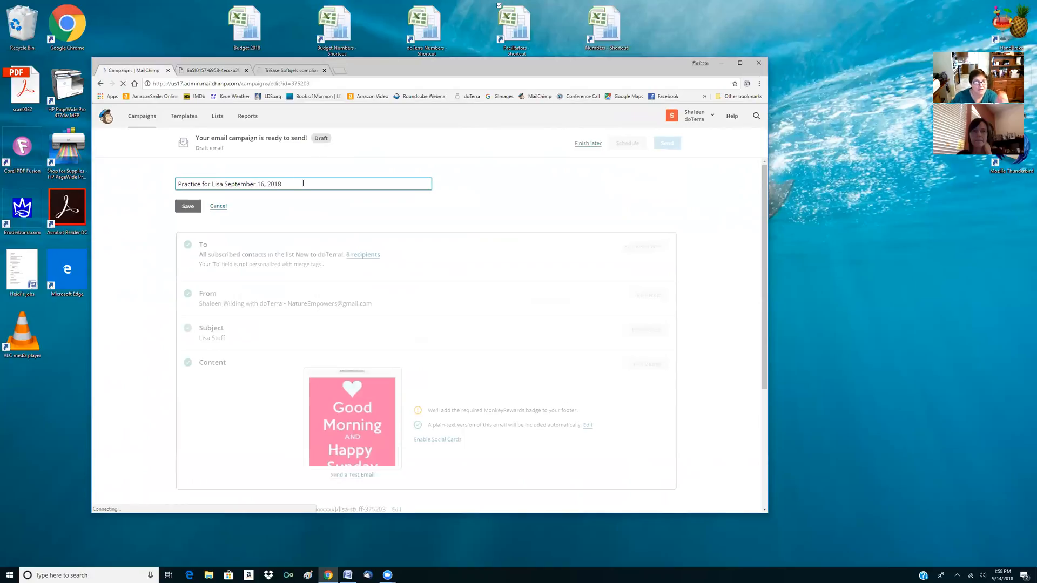
{"action": "left_click", "coordinate": [188, 206]}
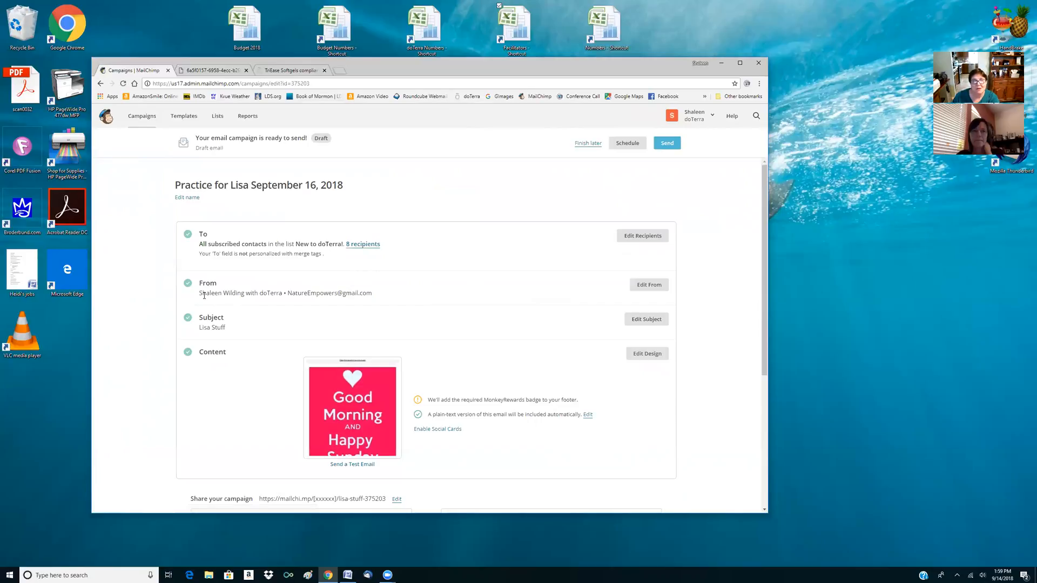
Change the replicated campaign's subject line to "THis is for week two"
{"action": "left_click", "coordinate": [646, 320]}
{"action": "left_click_drag", "start_coordinate": [248, 354], "coordinate": [159, 358]}
{"action": "type", "text": "THis i"}
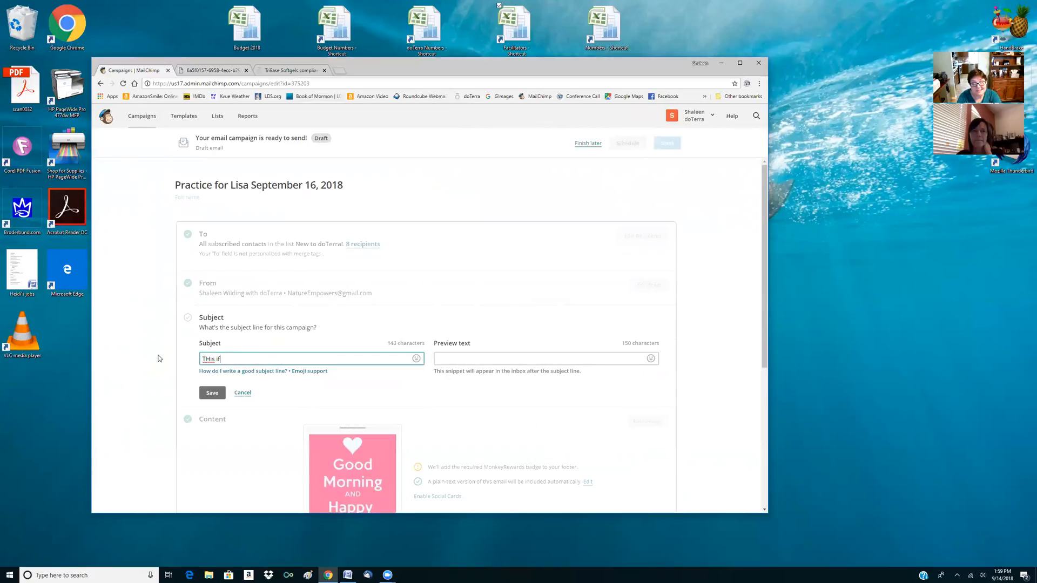
{"action": "type", "text": "s for week two"}
{"action": "left_click", "coordinate": [213, 392]}
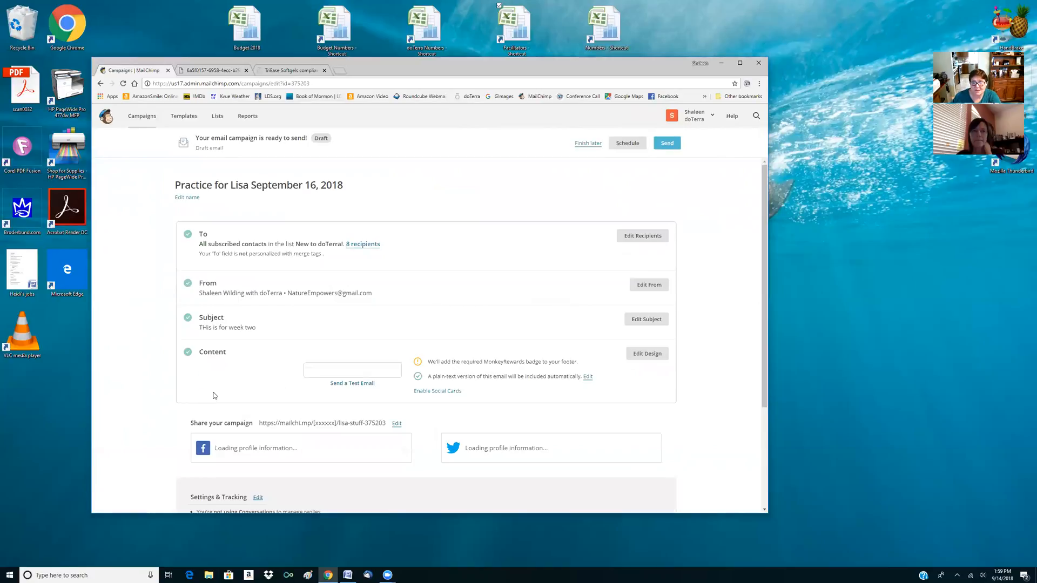
Open the copy's design and replace the Good Morning and Happy Sunday image with c22.01.jpg, the circle of oil bottles, from My Files
{"action": "left_click", "coordinate": [656, 354]}
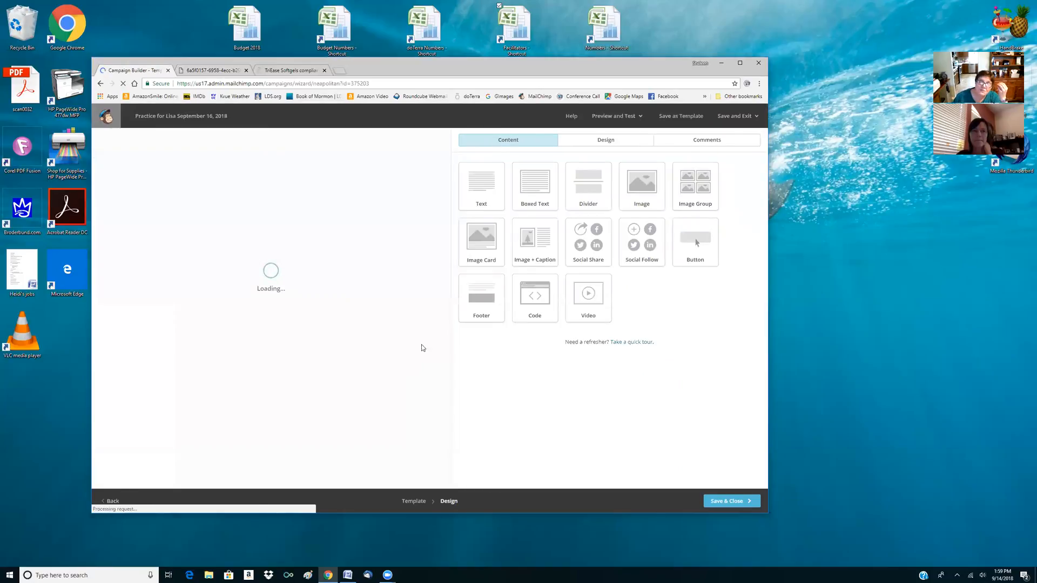
{"action": "scroll", "coordinate": [330, 278], "scroll_direction": "down", "scroll_amount": 7}
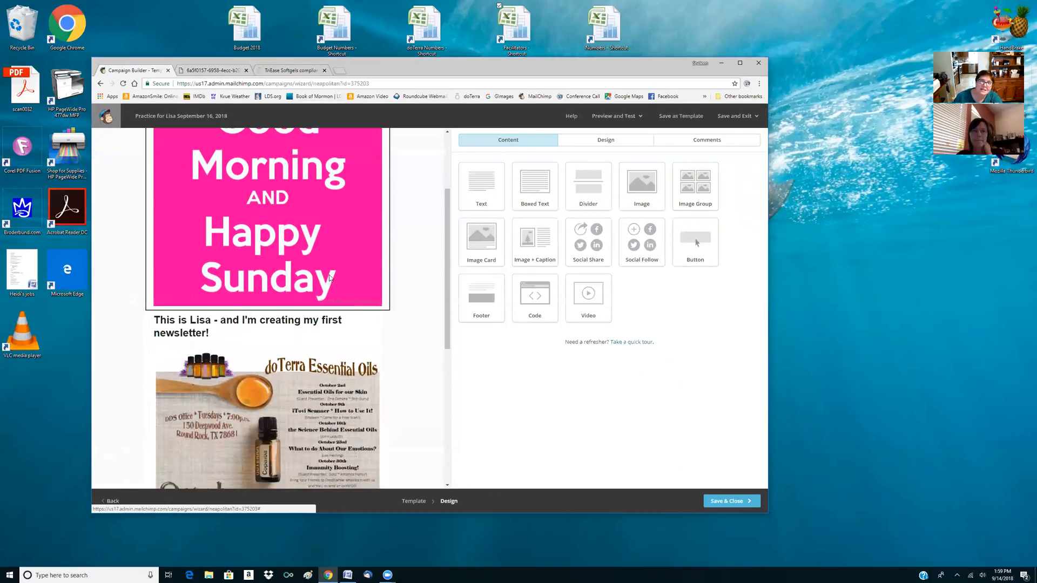
{"action": "scroll", "coordinate": [331, 278], "scroll_direction": "up", "scroll_amount": 7}
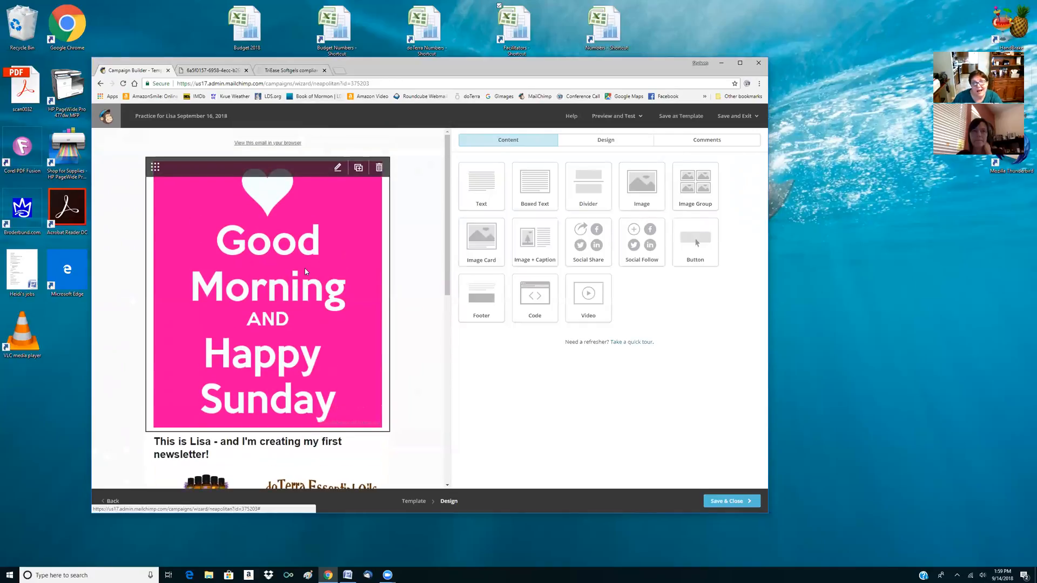
{"action": "left_click", "coordinate": [306, 272]}
{"action": "left_click", "coordinate": [517, 201]}
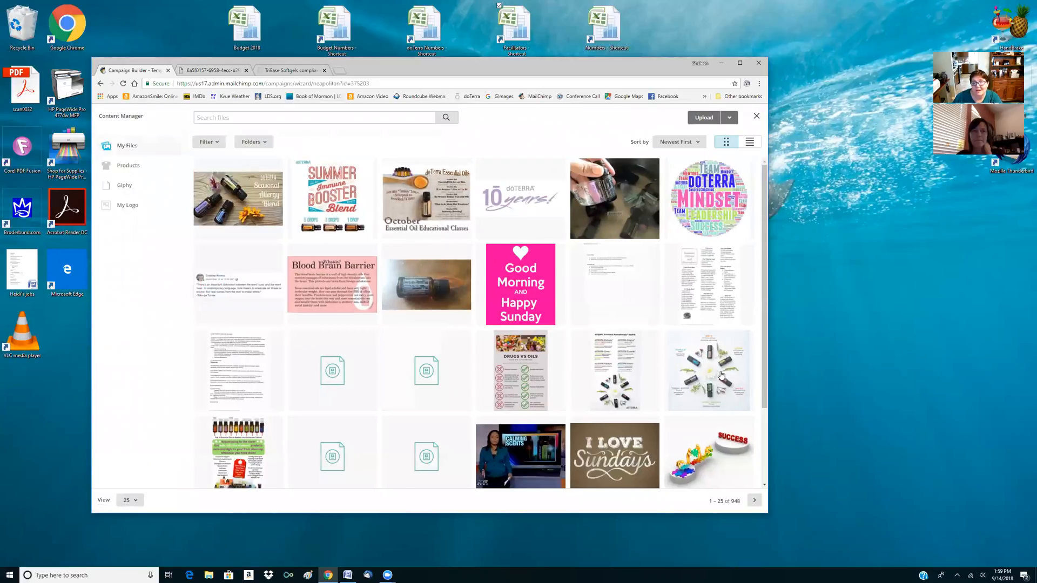
{"action": "left_click", "coordinate": [721, 375]}
{"action": "left_click", "coordinate": [723, 121]}
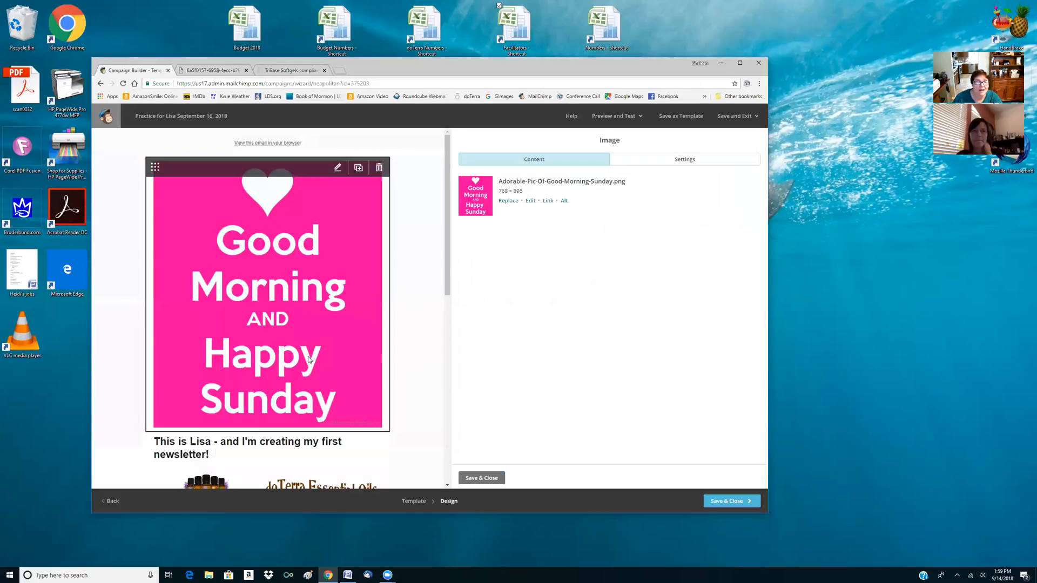
Replace the heading text below the oil bottles image with "This is #2!" and center it
{"action": "scroll", "coordinate": [303, 343], "scroll_direction": "down", "scroll_amount": 3}
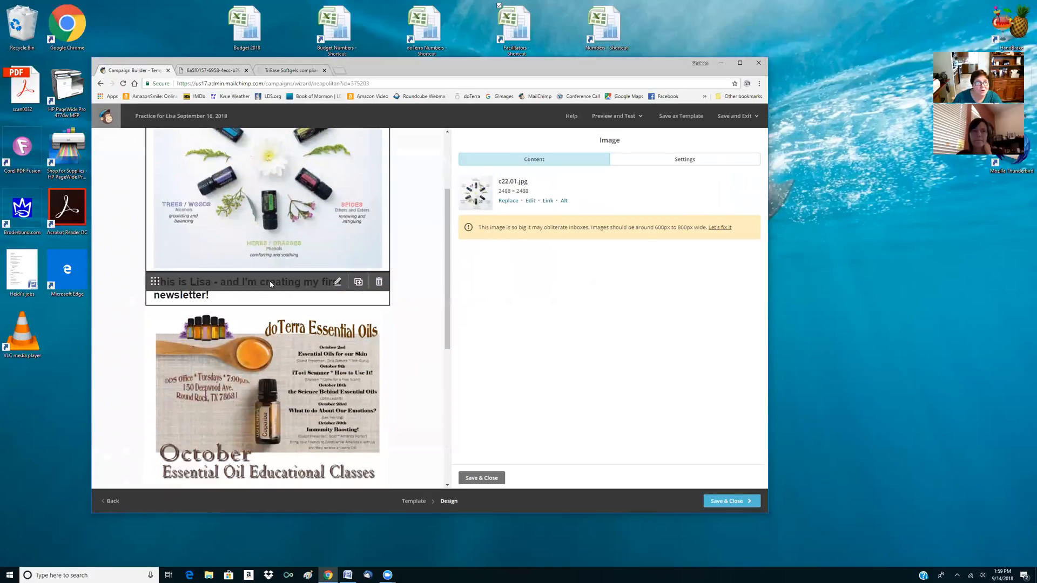
{"action": "left_click", "coordinate": [271, 285]}
{"action": "left_click_drag", "start_coordinate": [697, 210], "coordinate": [436, 208]}
{"action": "type", "text": "This is #2!"}
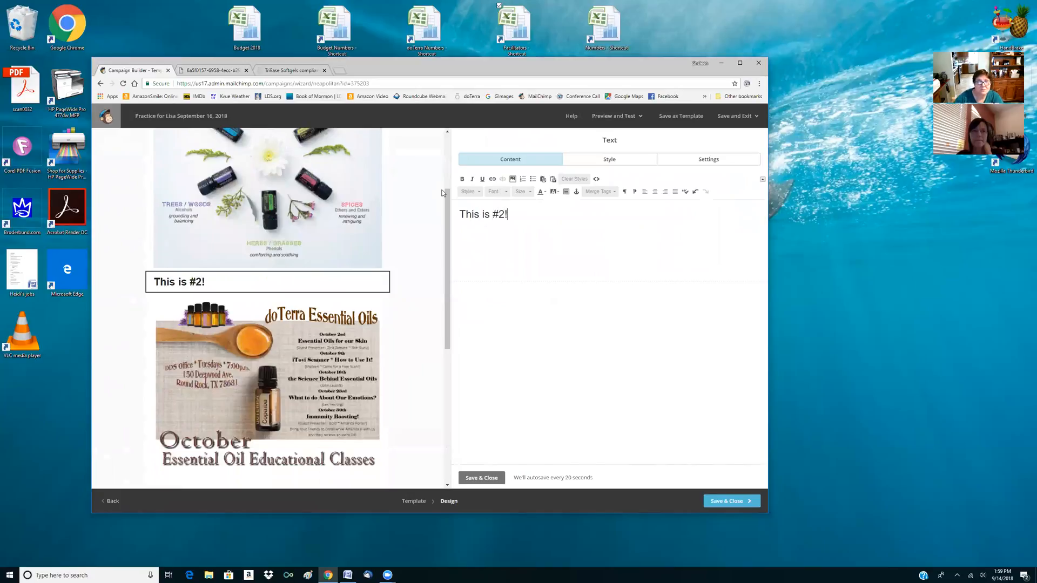
{"action": "left_click", "coordinate": [654, 192]}
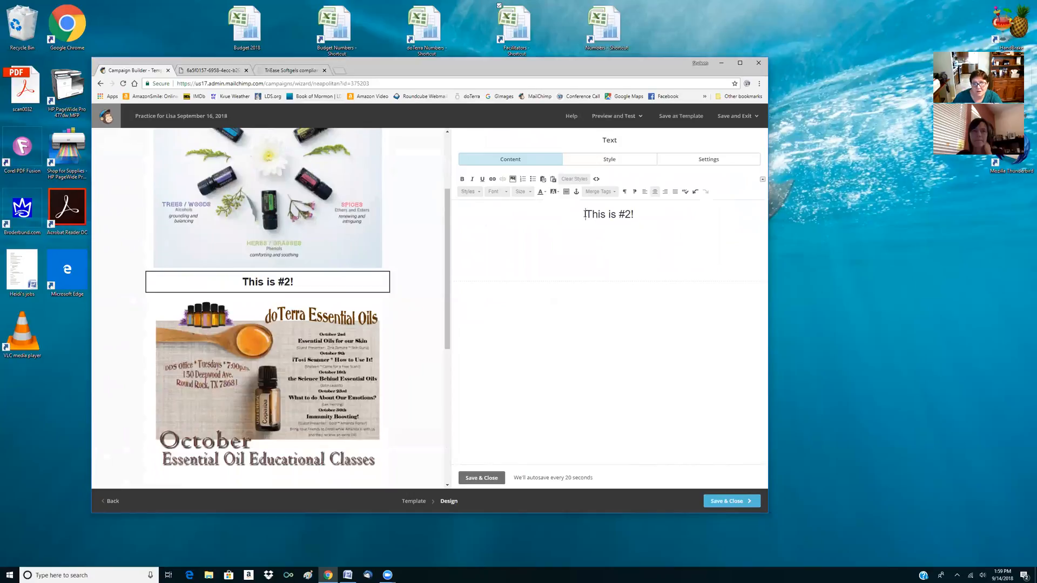
Add blank lines above and below the "This is #2!" heading and save the text block
{"action": "left_click", "coordinate": [585, 214]}
{"action": "key", "text": "Return"}
{"action": "key", "text": "Down"}
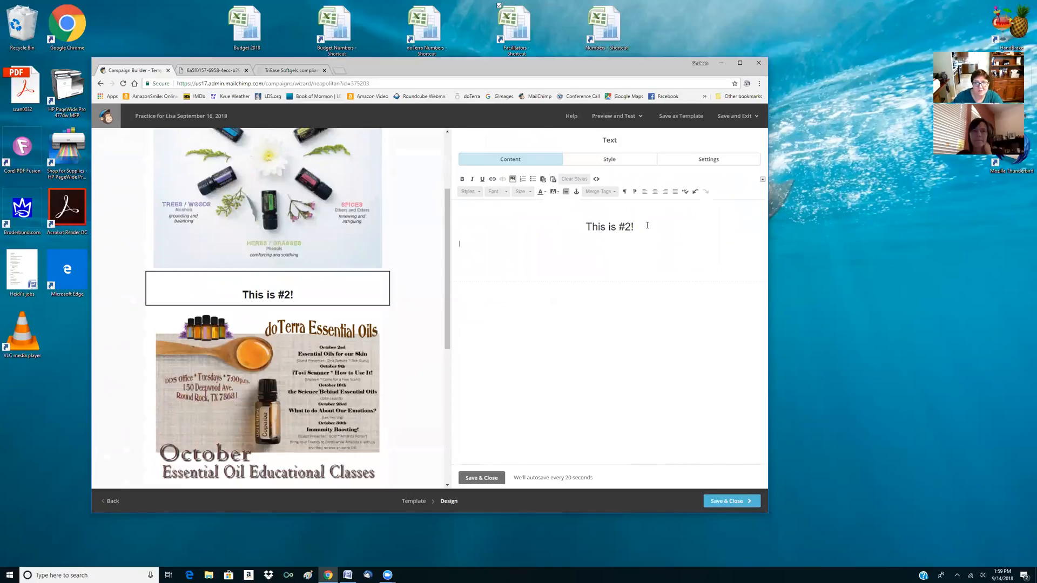
{"action": "key", "text": "Return"}
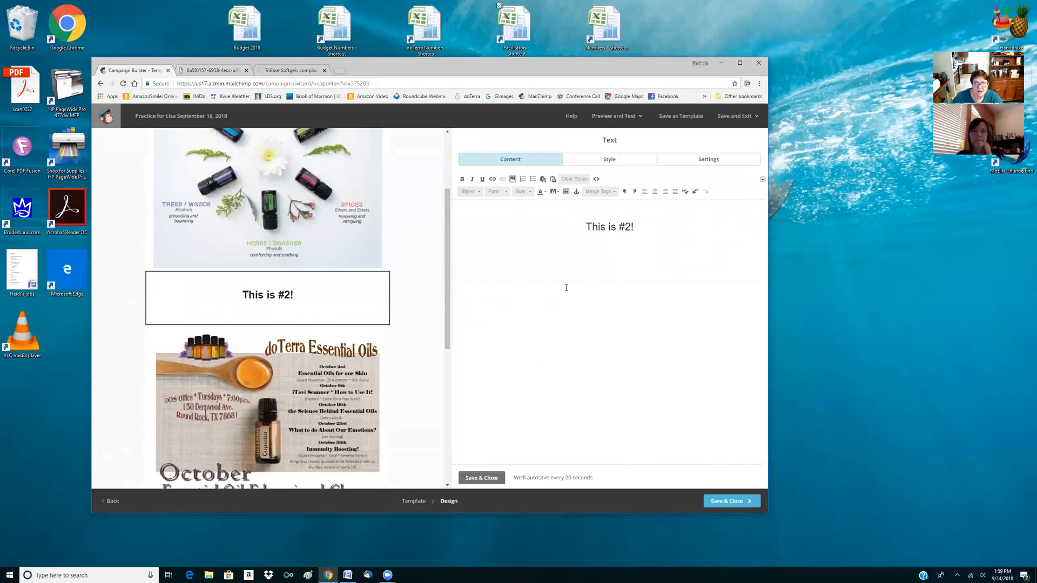
{"action": "left_click", "coordinate": [491, 475]}
Replace the October classes image with c14.01.jpg, the Blood Brain Barrier graphic, from My Files and save the design, returning to the campaigns list
{"action": "left_click", "coordinate": [340, 330]}
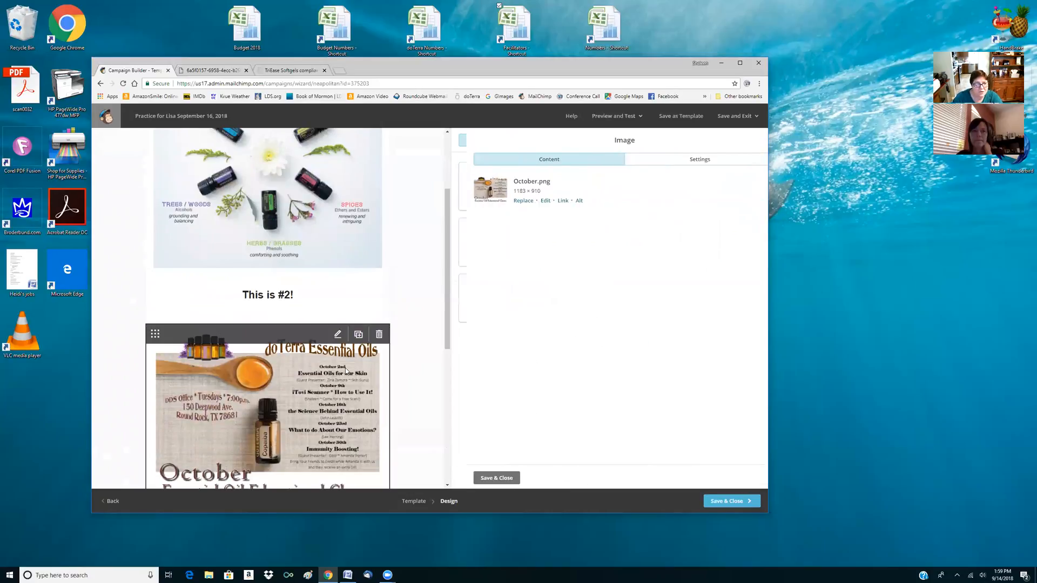
{"action": "left_click", "coordinate": [508, 201]}
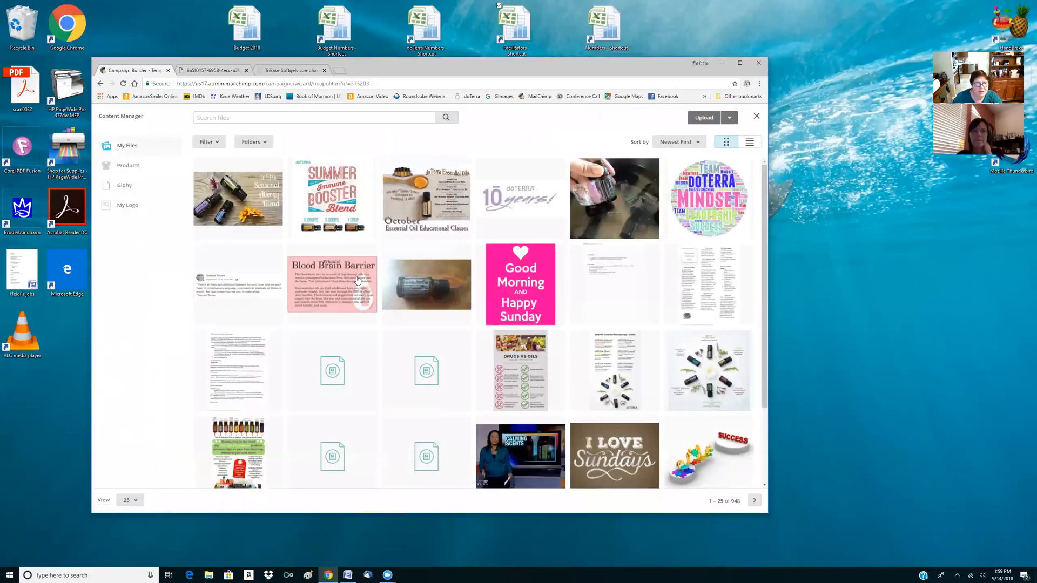
{"action": "left_click", "coordinate": [721, 117]}
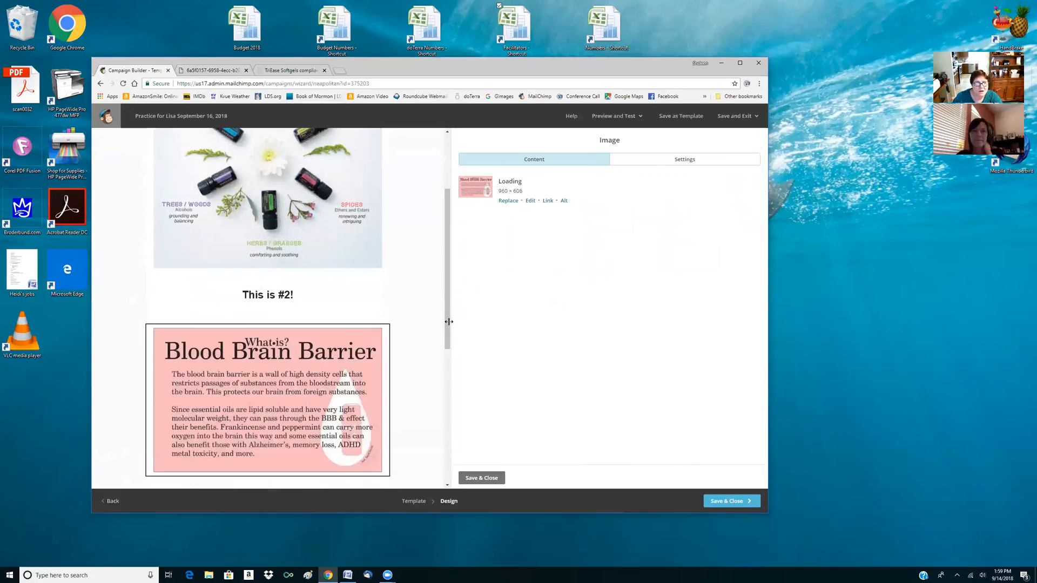
{"action": "scroll", "coordinate": [371, 373], "scroll_direction": "down", "scroll_amount": 2}
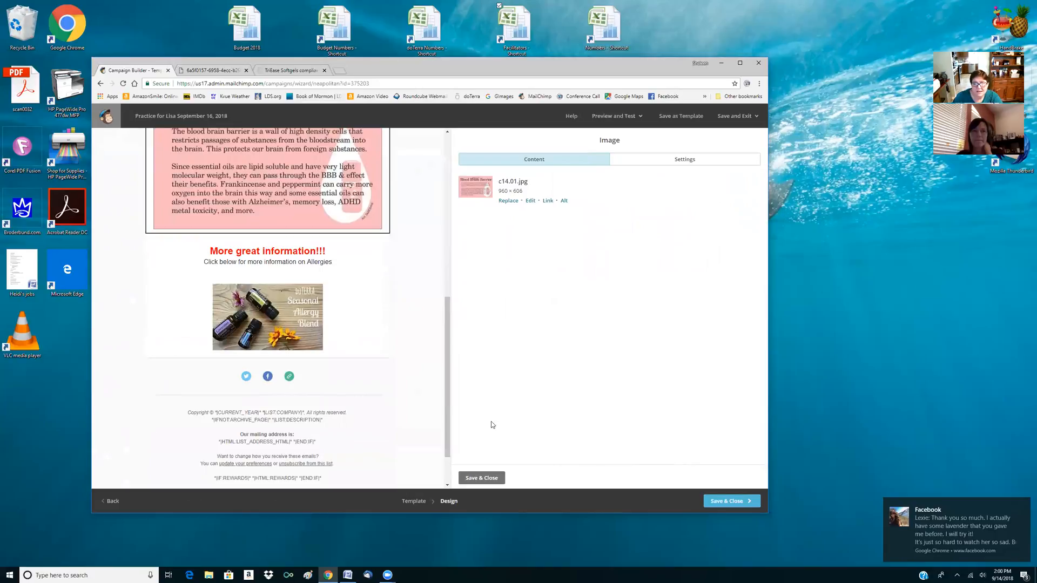
{"action": "left_click", "coordinate": [738, 502]}
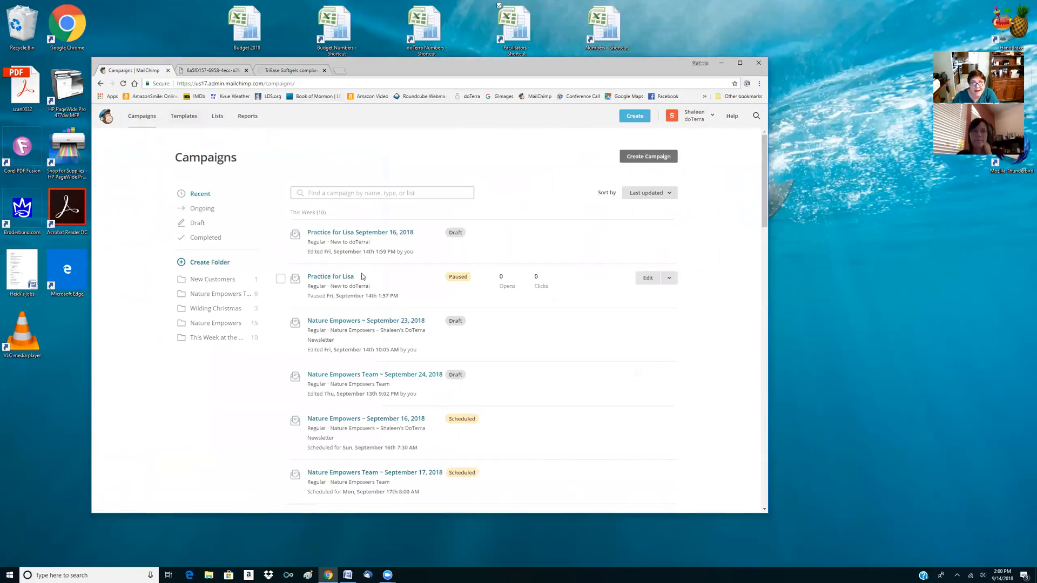
Find the draft campaign Nature Empowers Team ~ September 24, 2018 and open its design for editing
{"action": "scroll", "coordinate": [340, 337], "scroll_direction": "down", "scroll_amount": 1}
{"action": "scroll", "coordinate": [341, 337], "scroll_direction": "down", "scroll_amount": 4}
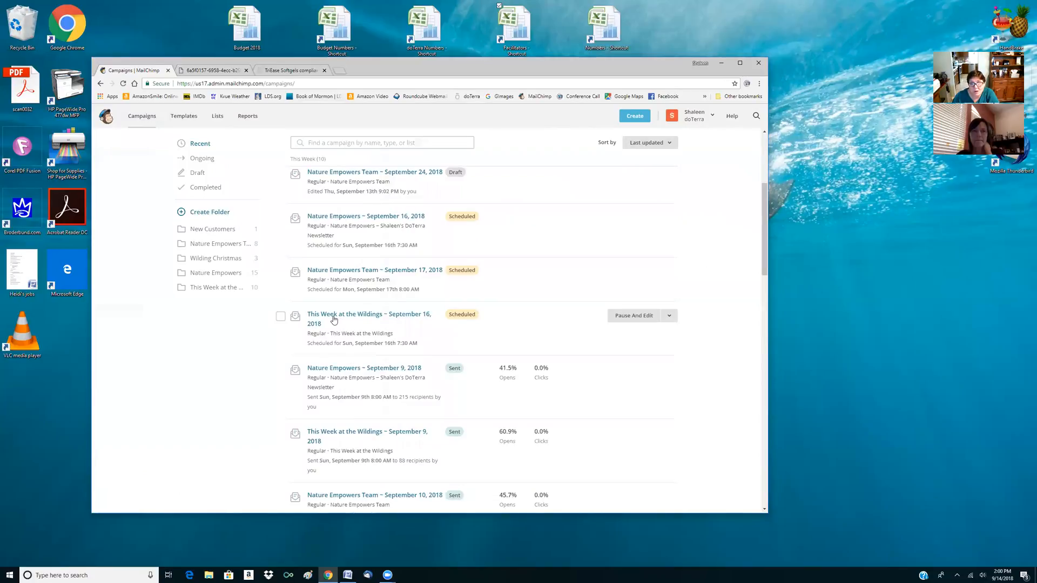
{"action": "scroll", "coordinate": [359, 324], "scroll_direction": "down", "scroll_amount": 2}
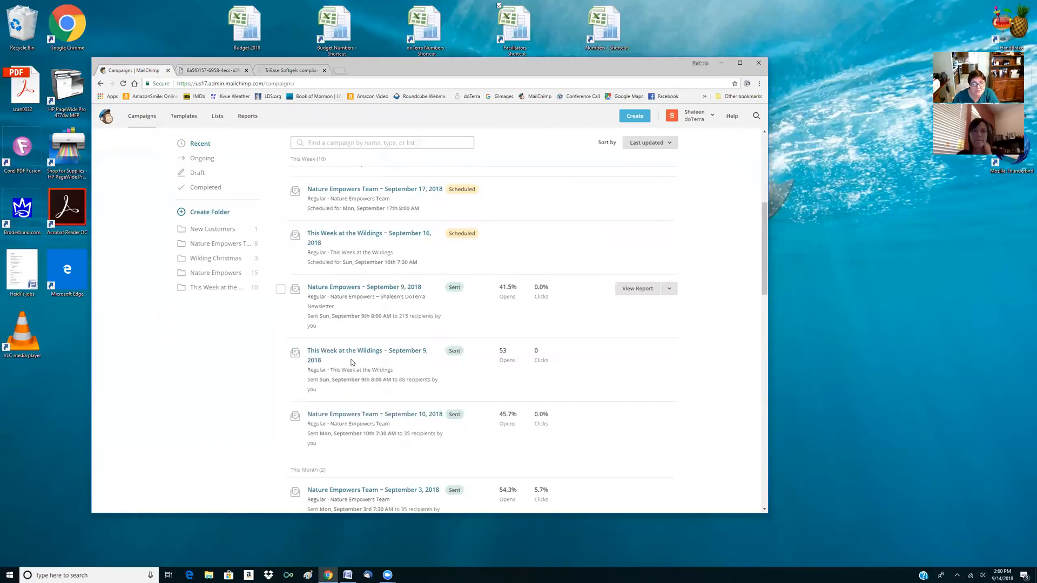
{"action": "scroll", "coordinate": [412, 384], "scroll_direction": "up", "scroll_amount": 3}
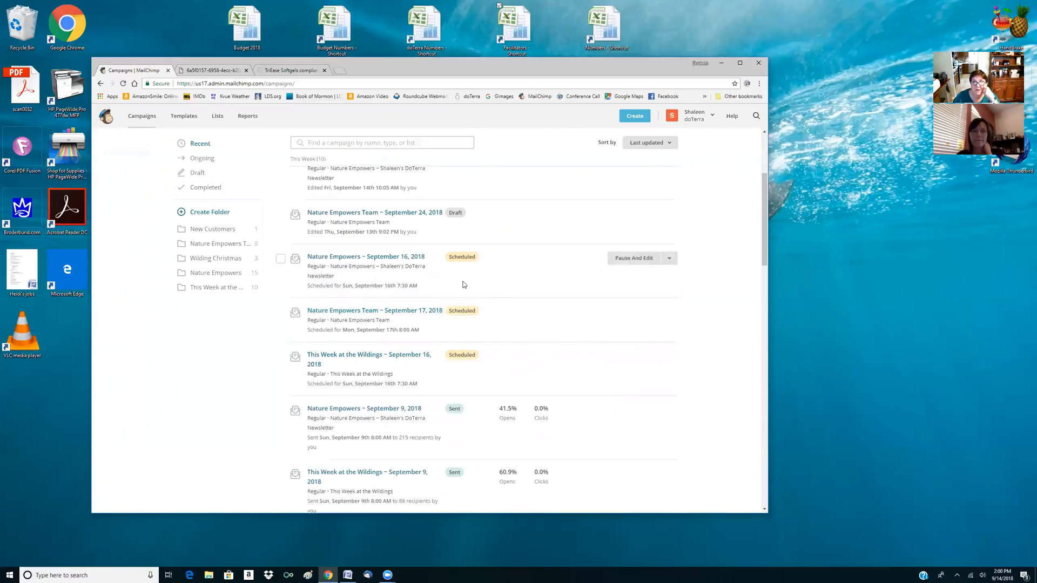
{"action": "scroll", "coordinate": [463, 285], "scroll_direction": "up", "scroll_amount": 2}
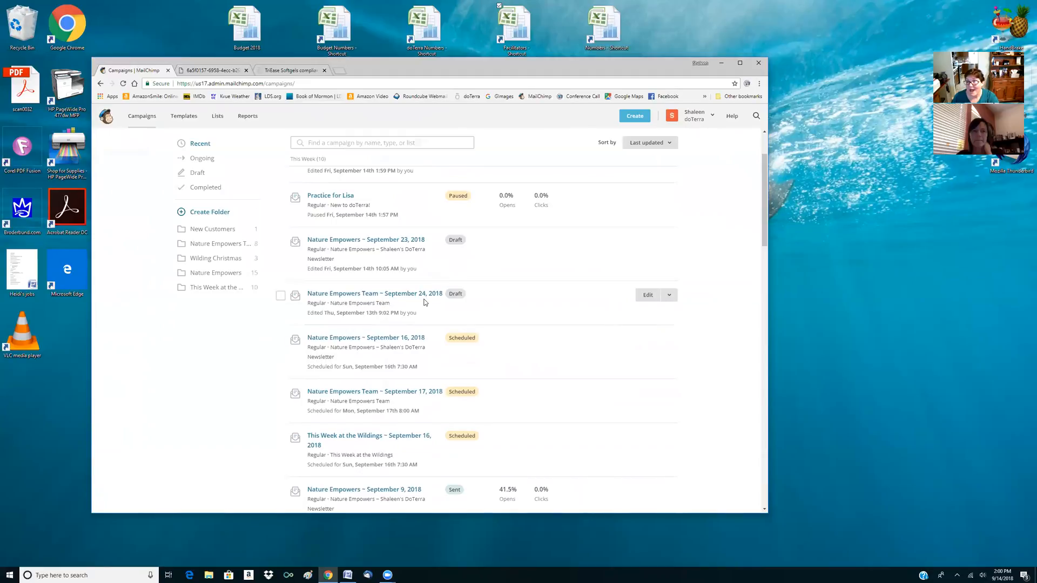
{"action": "left_click", "coordinate": [647, 297]}
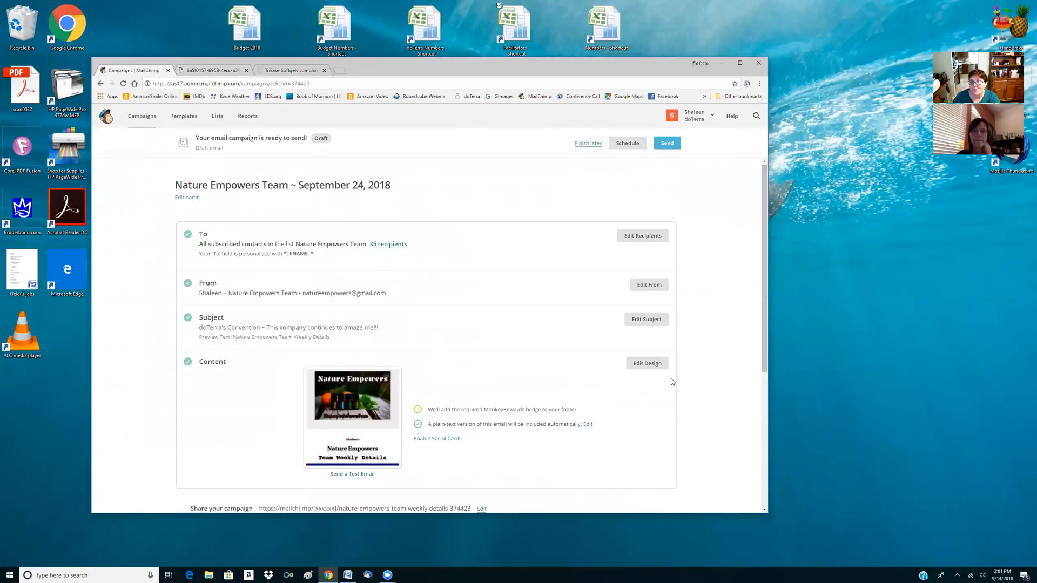
{"action": "left_click", "coordinate": [647, 363]}
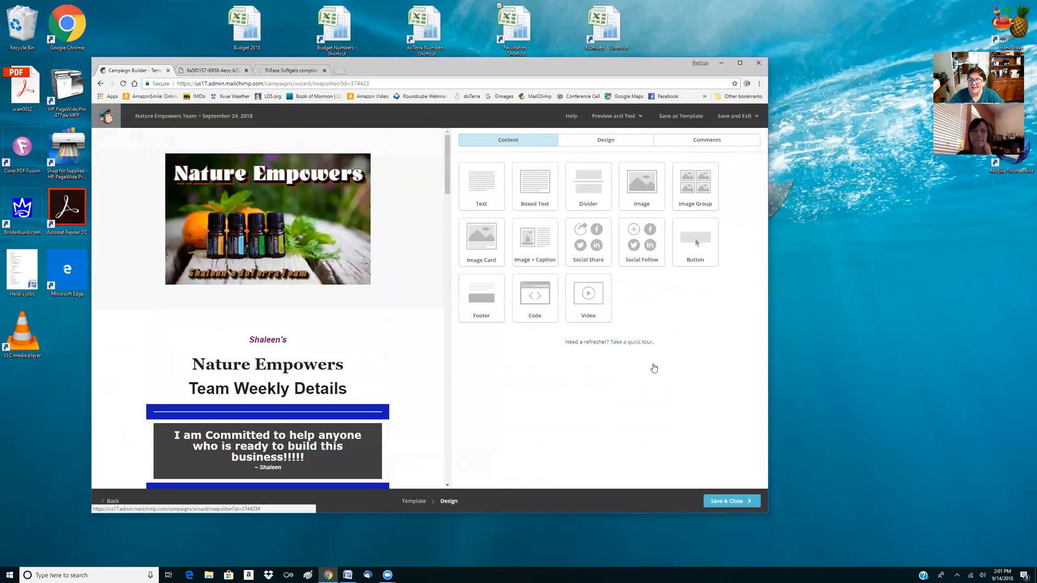
Examine the team newsletter's content blocks from the header down to the September enrollment kits section
{"action": "scroll", "coordinate": [255, 354], "scroll_direction": "down", "scroll_amount": 4}
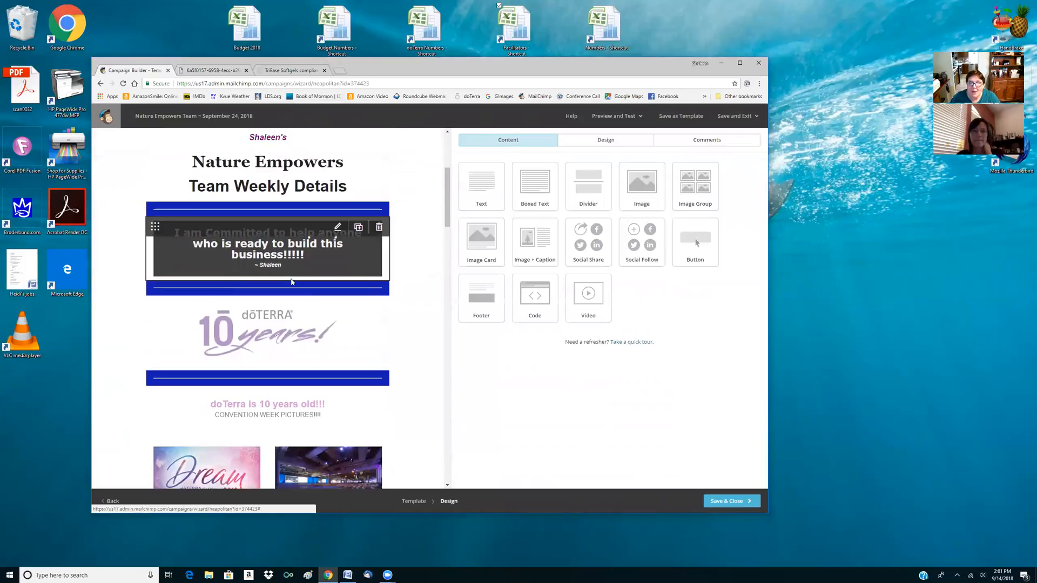
{"action": "scroll", "coordinate": [256, 355], "scroll_direction": "down", "scroll_amount": 2}
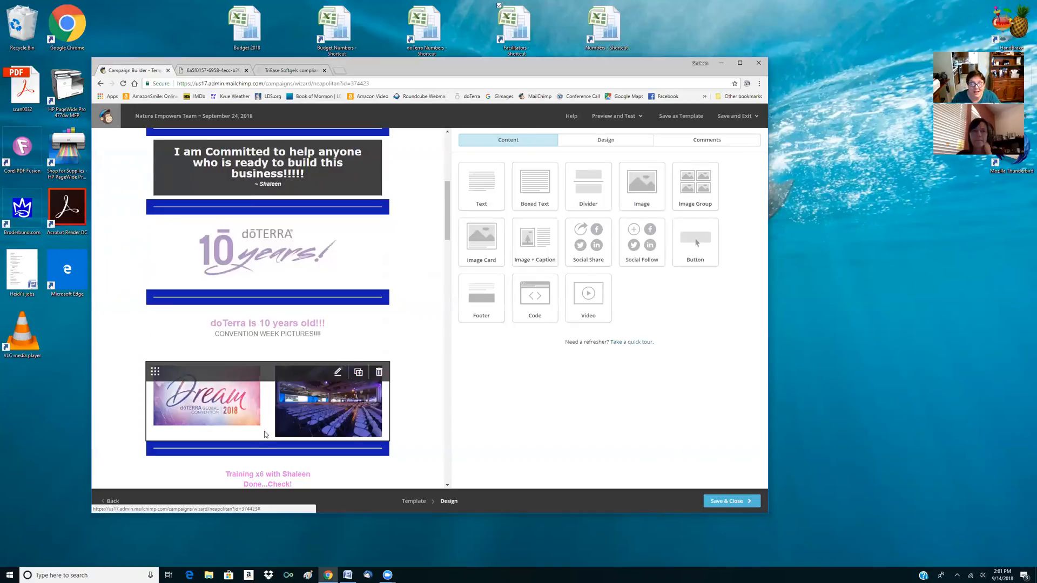
{"action": "scroll", "coordinate": [264, 431], "scroll_direction": "down", "scroll_amount": 3}
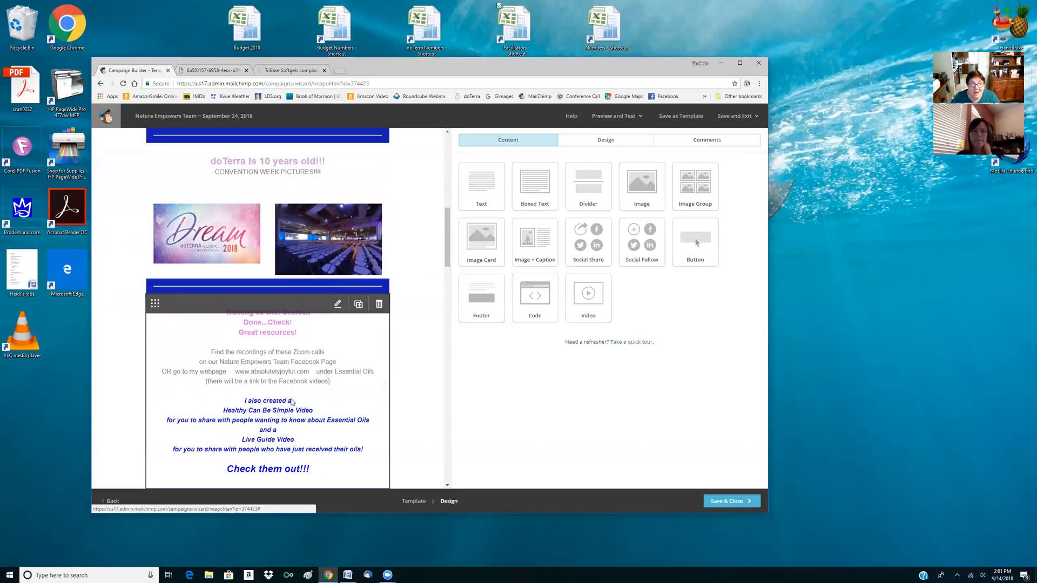
{"action": "scroll", "coordinate": [287, 405], "scroll_direction": "down", "scroll_amount": 2}
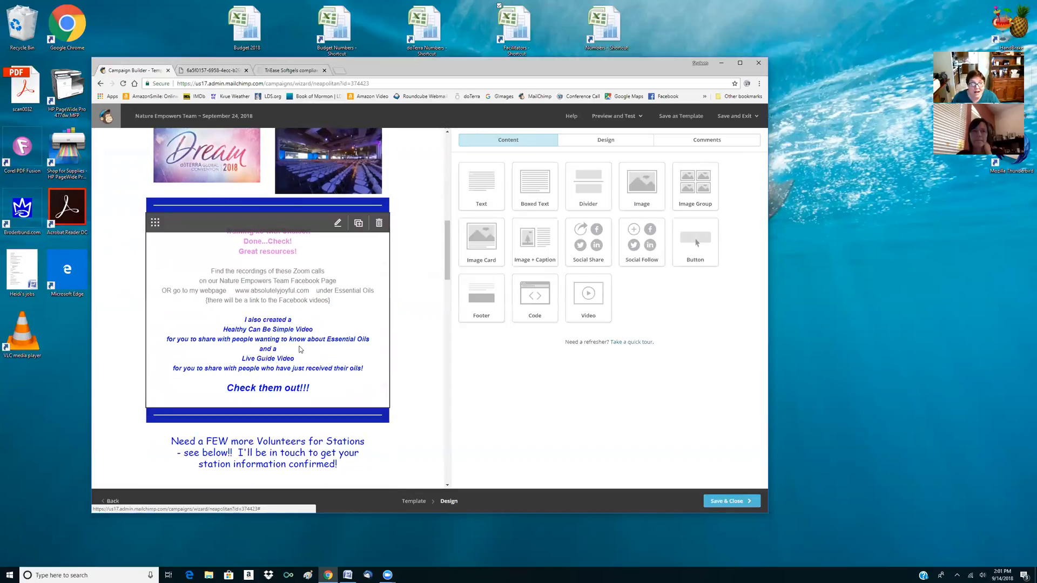
{"action": "scroll", "coordinate": [298, 376], "scroll_direction": "down", "scroll_amount": 2}
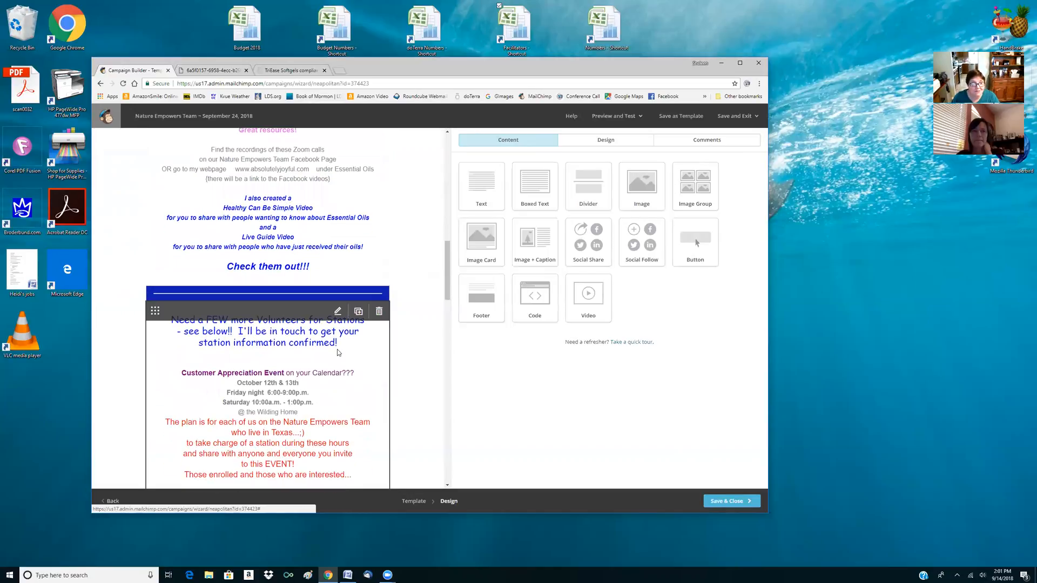
{"action": "scroll", "coordinate": [294, 383], "scroll_direction": "down", "scroll_amount": 2}
{"action": "scroll", "coordinate": [277, 339], "scroll_direction": "up", "scroll_amount": 2}
{"action": "scroll", "coordinate": [301, 345], "scroll_direction": "down", "scroll_amount": 10}
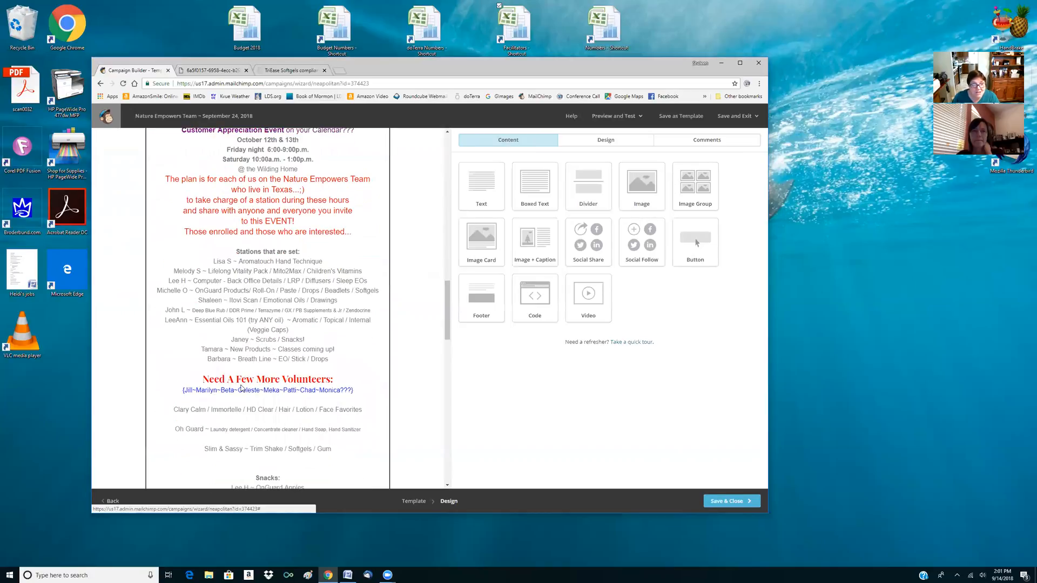
{"action": "scroll", "coordinate": [292, 446], "scroll_direction": "down", "scroll_amount": 2}
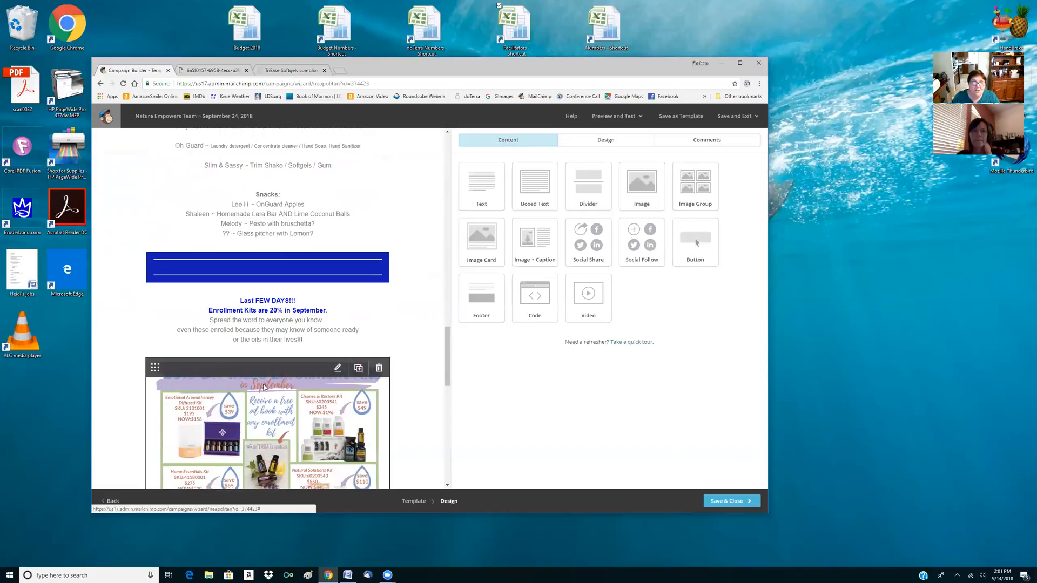
Format the "Last FEW DAYS!!!" line above the enrollment kits image in size 32 and red, and save the text block
{"action": "left_click", "coordinate": [377, 339]}
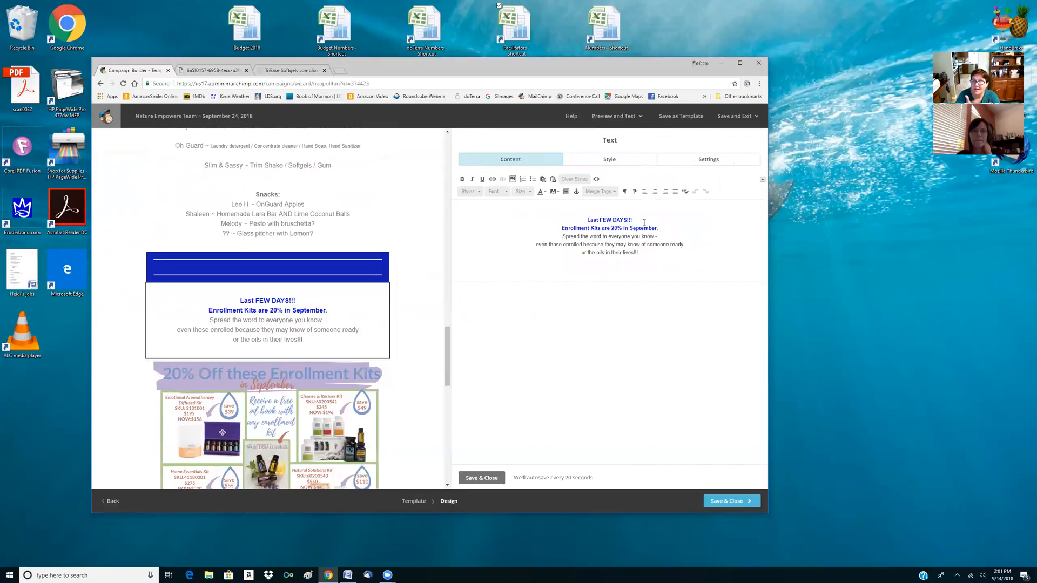
{"action": "left_click_drag", "start_coordinate": [632, 221], "coordinate": [587, 219]}
{"action": "left_click", "coordinate": [522, 191]}
{"action": "left_click", "coordinate": [522, 262]}
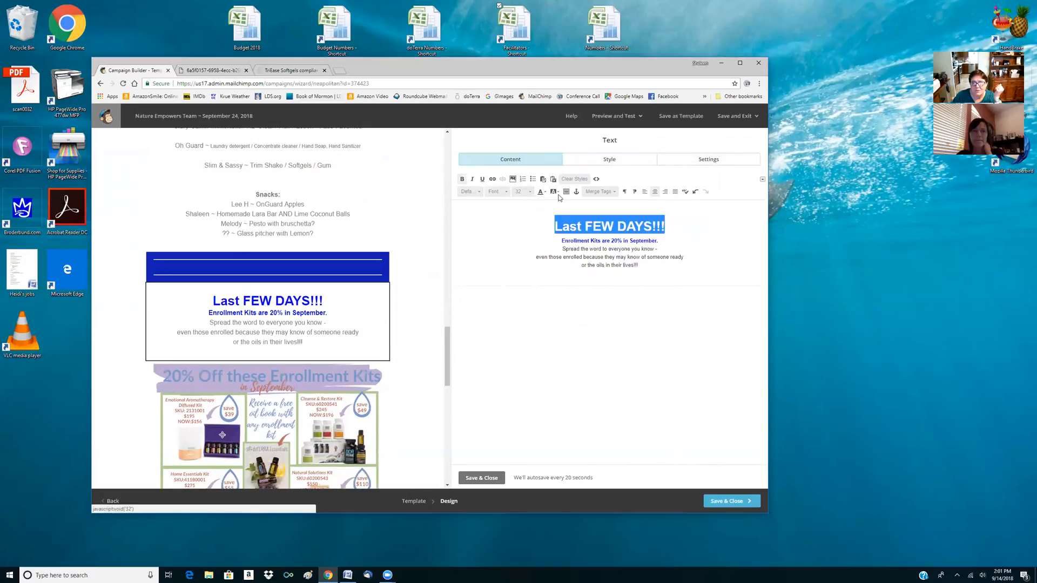
{"action": "left_click", "coordinate": [540, 193]}
{"action": "left_click", "coordinate": [541, 223]}
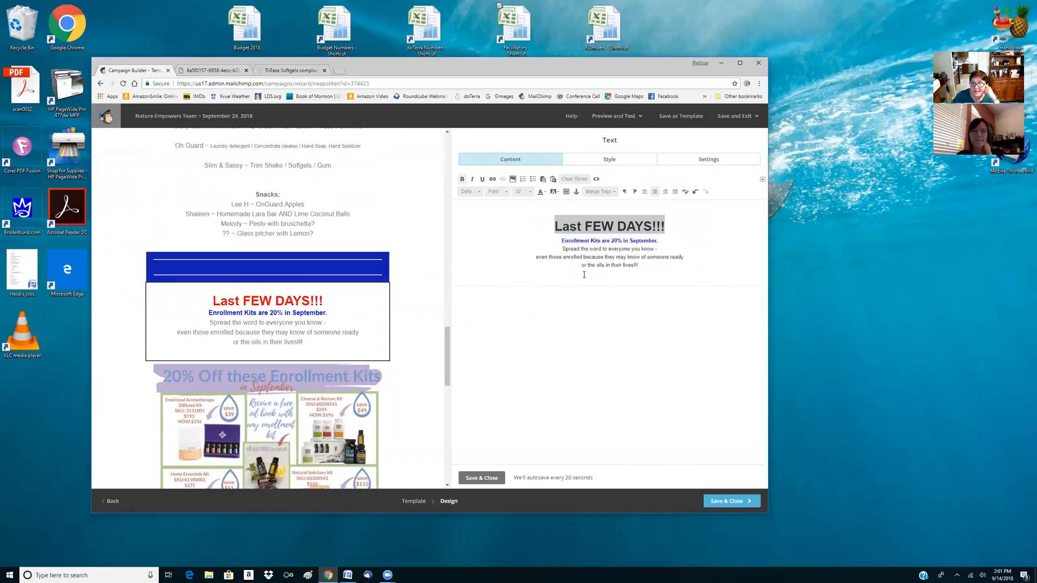
{"action": "left_click", "coordinate": [486, 476]}
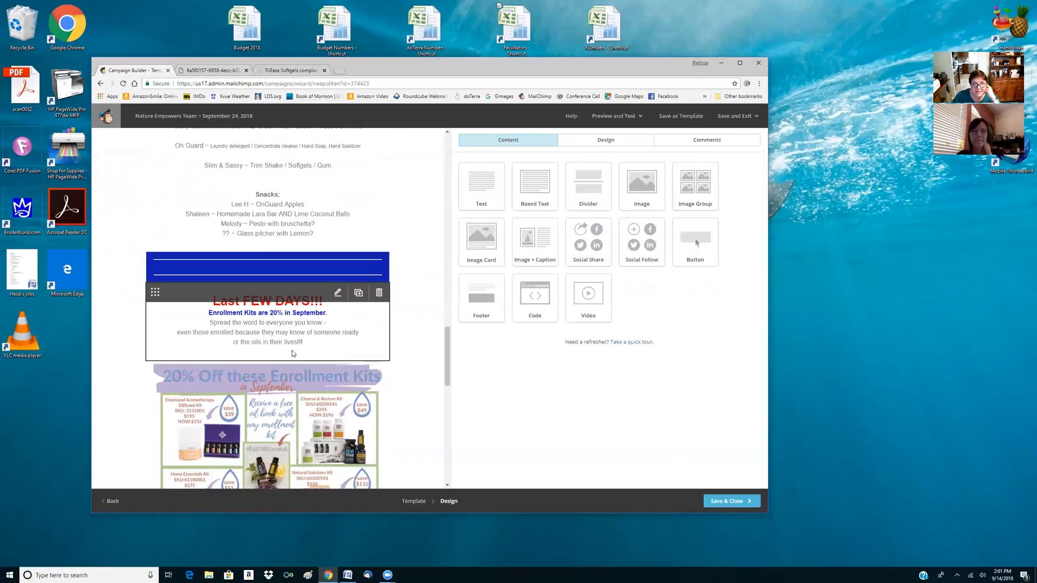
Review the team newsletter's layout through to the closing message, including the convention pictures, volunteer stations and Mindset word cloud
{"action": "scroll", "coordinate": [289, 354], "scroll_direction": "down", "scroll_amount": 5}
{"action": "scroll", "coordinate": [289, 358], "scroll_direction": "down", "scroll_amount": 2}
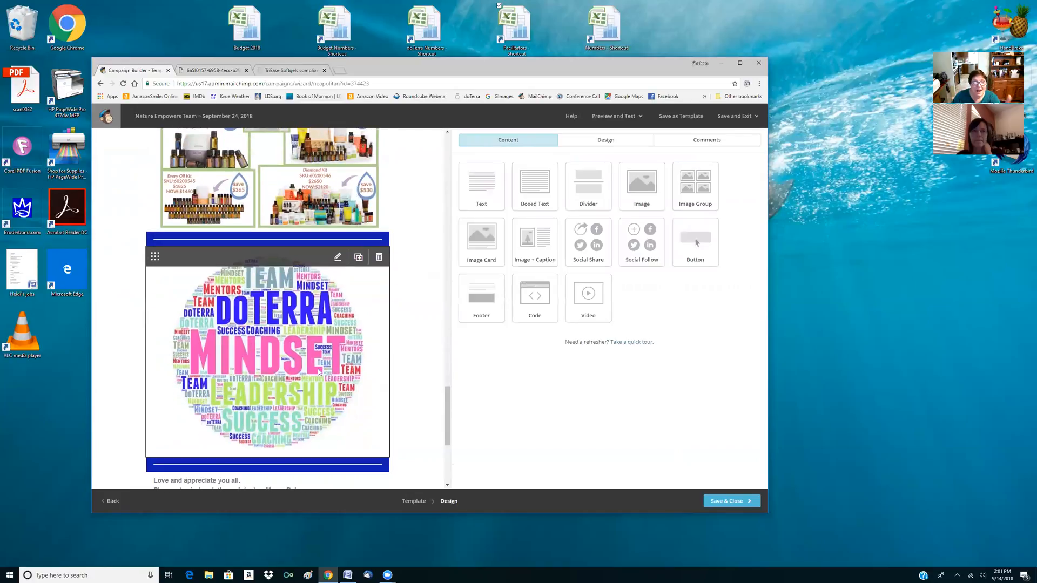
{"action": "scroll", "coordinate": [319, 272], "scroll_direction": "down", "scroll_amount": 2}
{"action": "scroll", "coordinate": [319, 273], "scroll_direction": "up", "scroll_amount": 1}
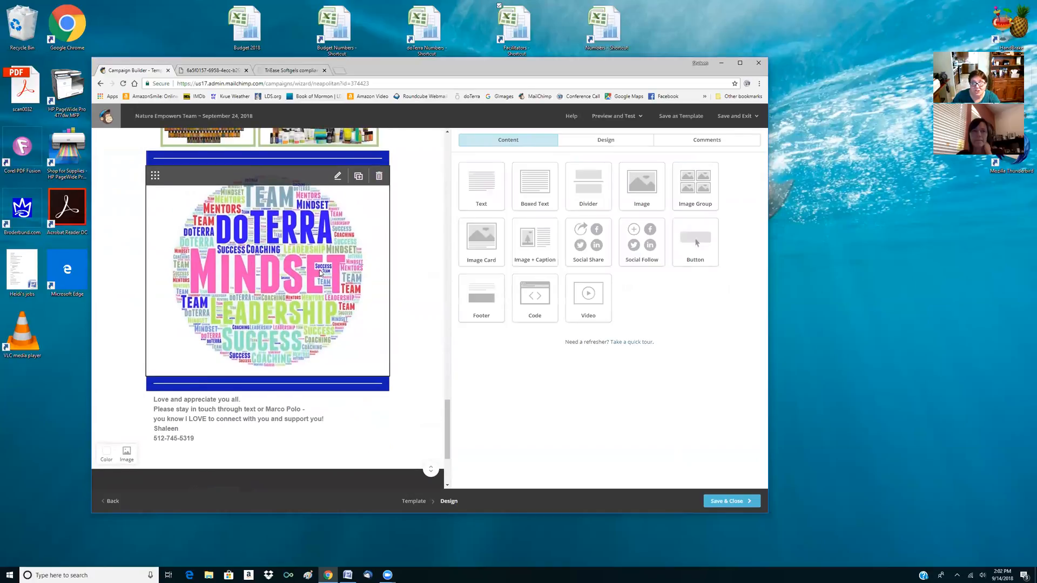
{"action": "scroll", "coordinate": [319, 273], "scroll_direction": "up", "scroll_amount": 20}
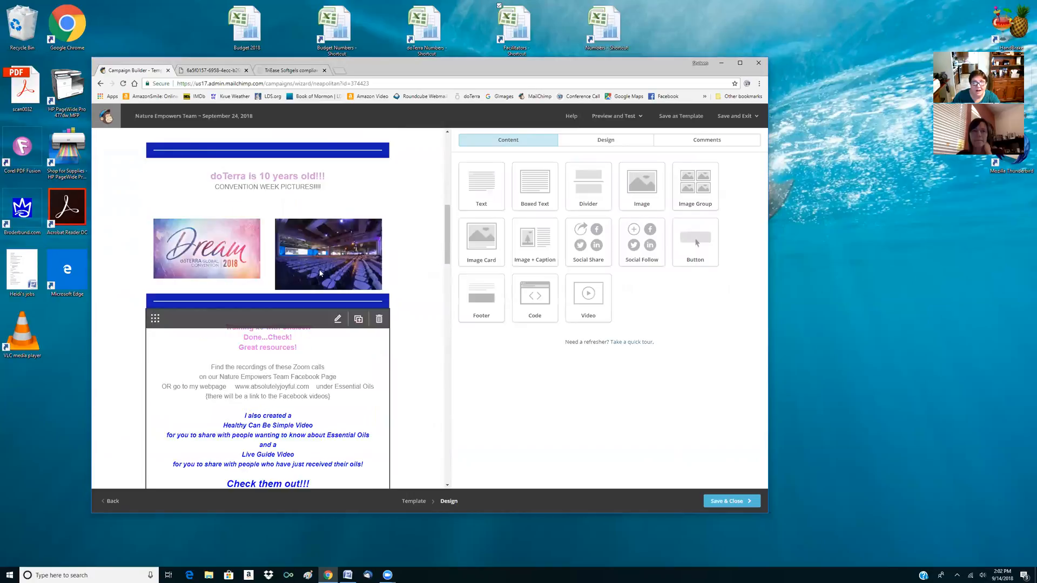
{"action": "scroll", "coordinate": [292, 307], "scroll_direction": "down", "scroll_amount": 5}
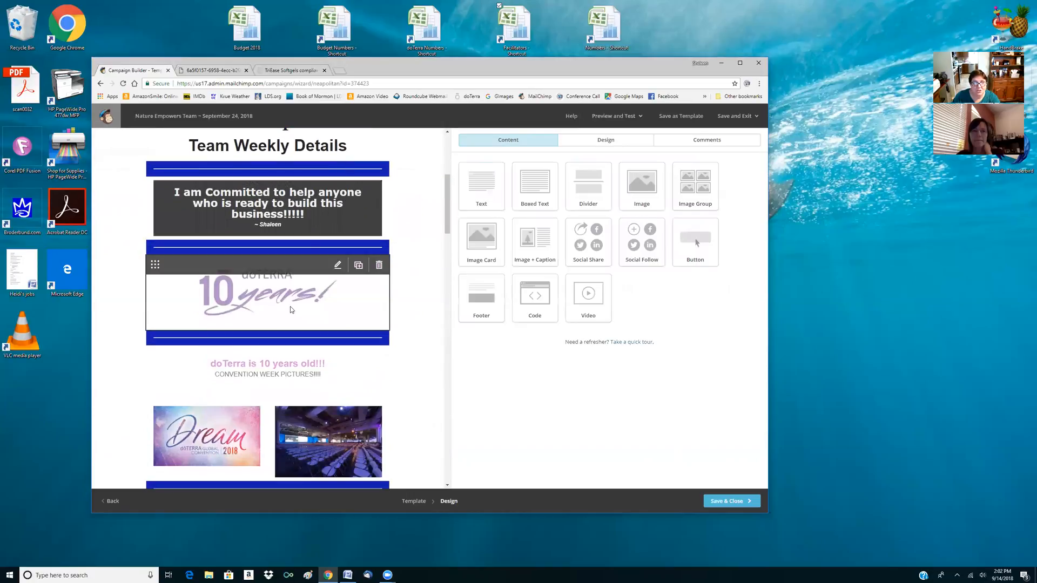
{"action": "scroll", "coordinate": [308, 335], "scroll_direction": "down", "scroll_amount": 15}
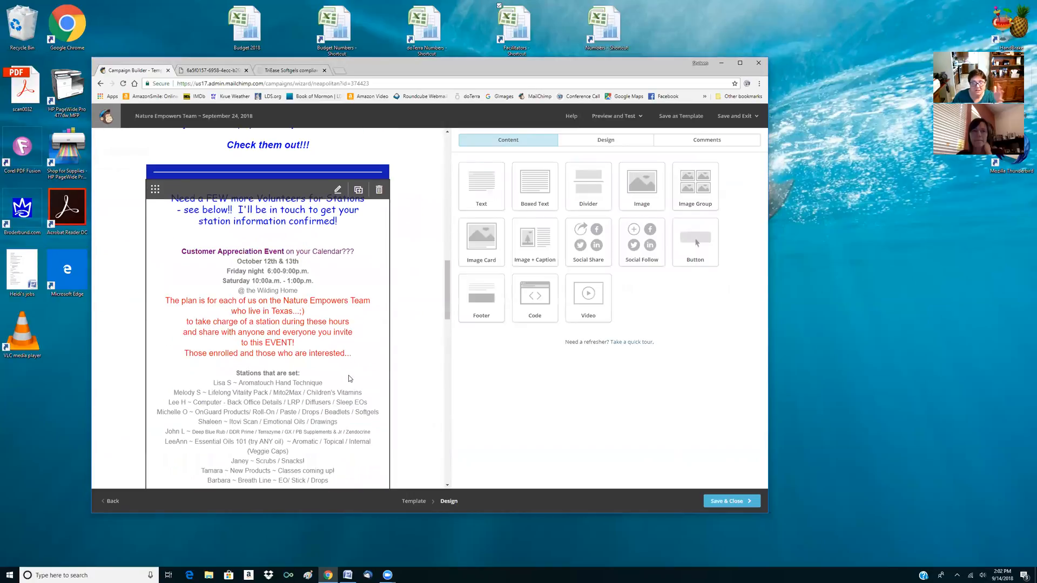
{"action": "scroll", "coordinate": [357, 378], "scroll_direction": "down", "scroll_amount": 12}
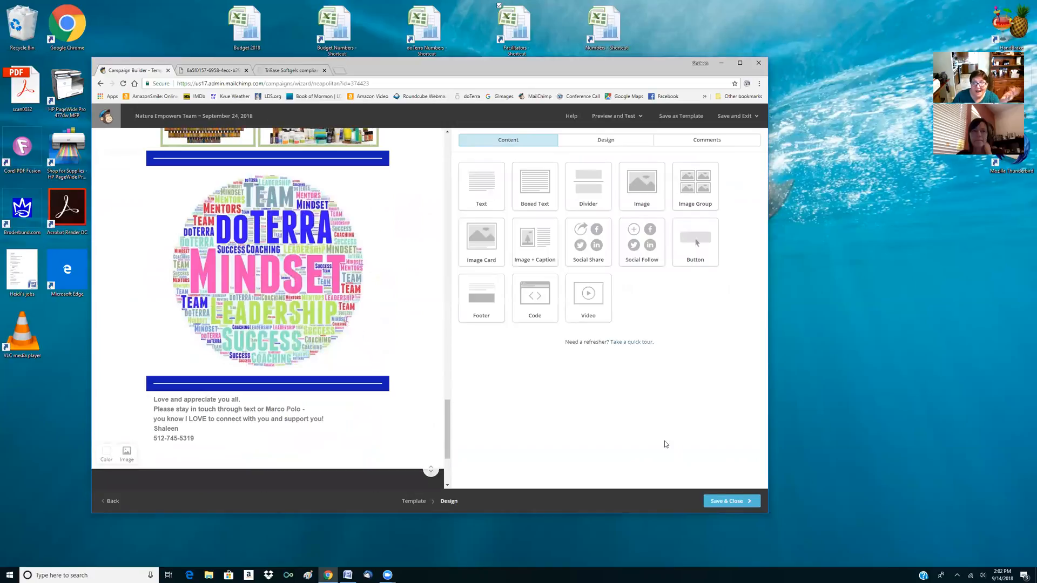
Save the team newsletter's design and leave the campaign as a draft to finish later
{"action": "left_click", "coordinate": [748, 498]}
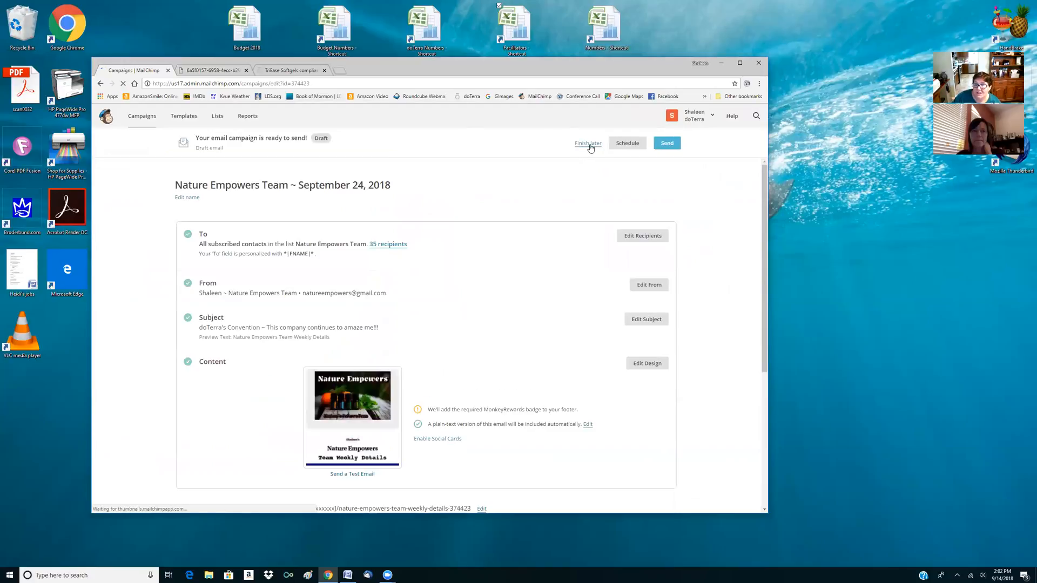
{"action": "left_click", "coordinate": [588, 145]}
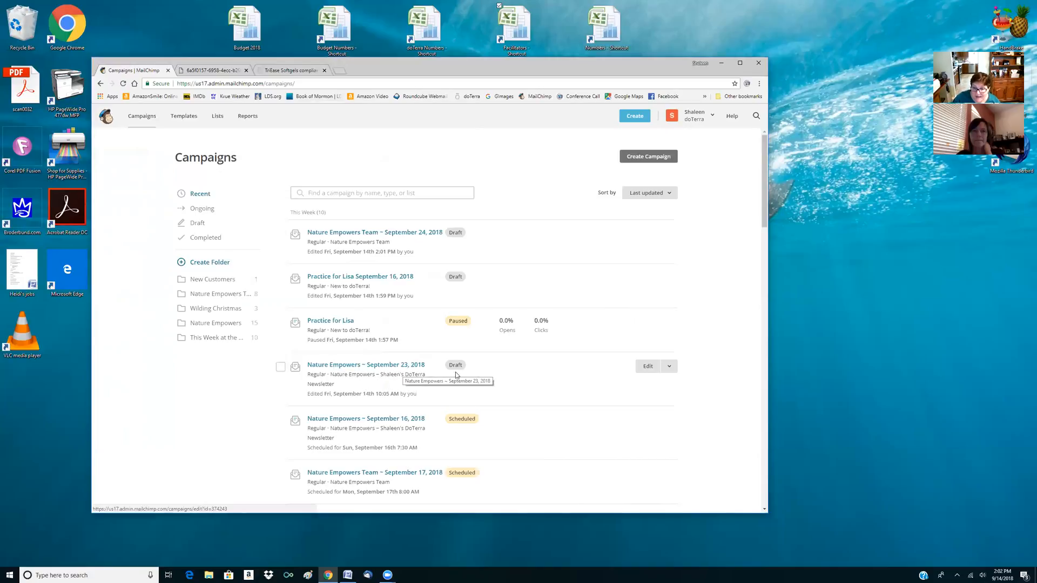
Open the design of the draft campaign Nature Empowers ~ September 23, 2018 at its Lessons Learned block
{"action": "left_click", "coordinate": [648, 367]}
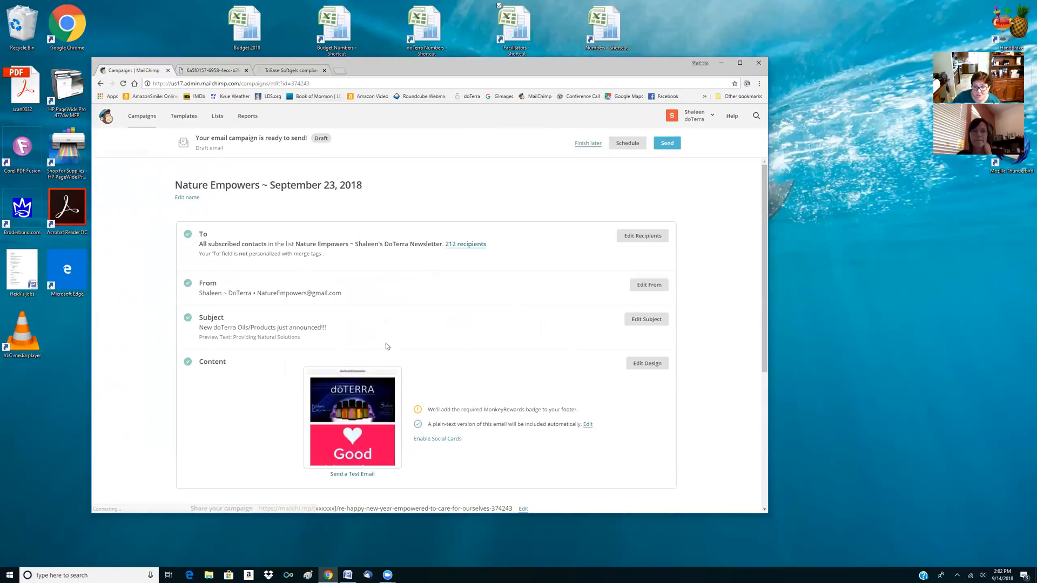
{"action": "left_click", "coordinate": [647, 363]}
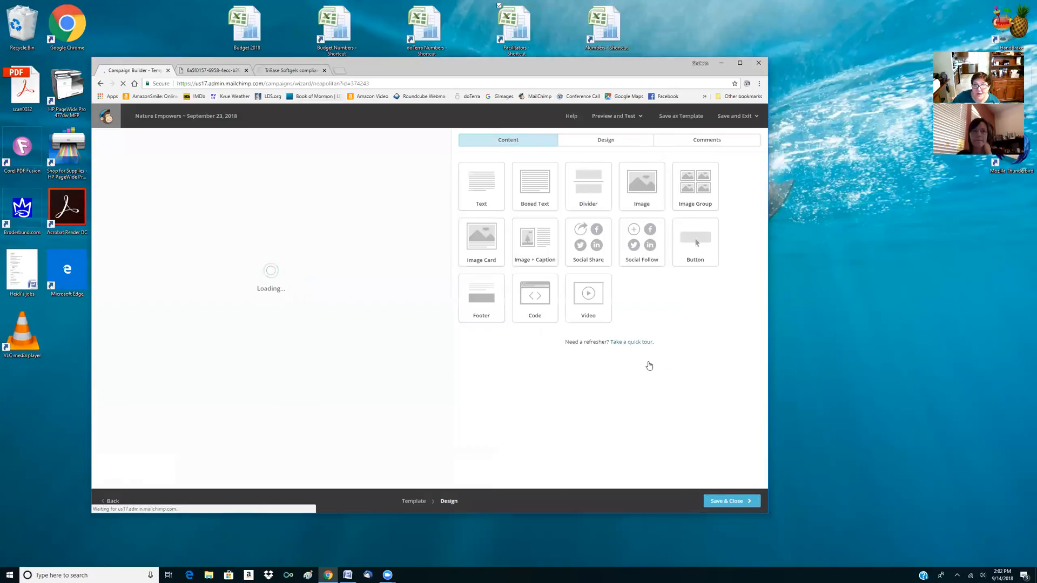
{"action": "scroll", "coordinate": [309, 302], "scroll_direction": "down", "scroll_amount": 6}
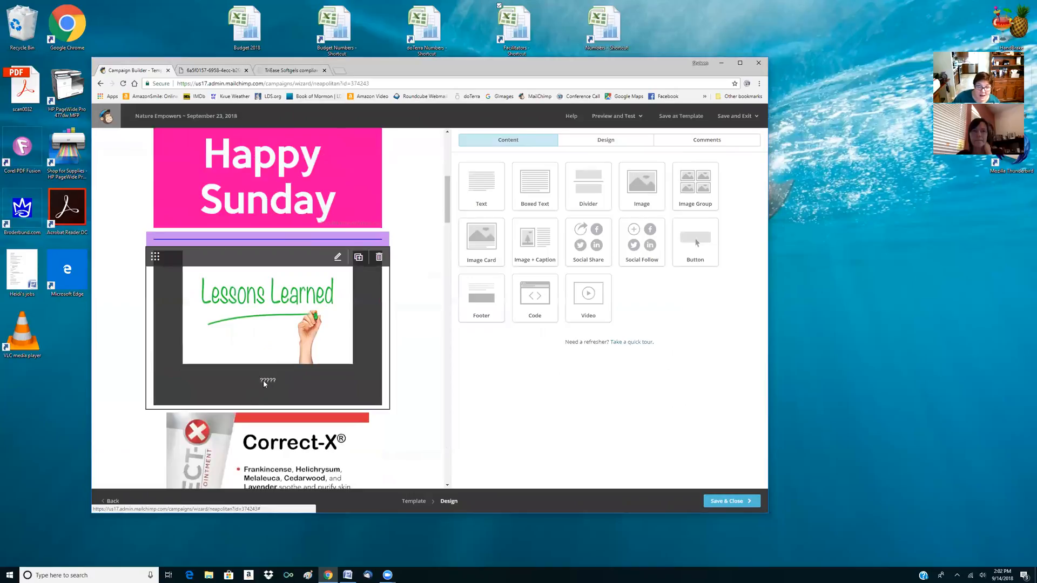
Review the September 23 newsletter's layout from the Lessons Learned block through the product, enrollment kit and class schedule blocks to the closing message
{"action": "scroll", "coordinate": [281, 389], "scroll_direction": "down", "scroll_amount": 3}
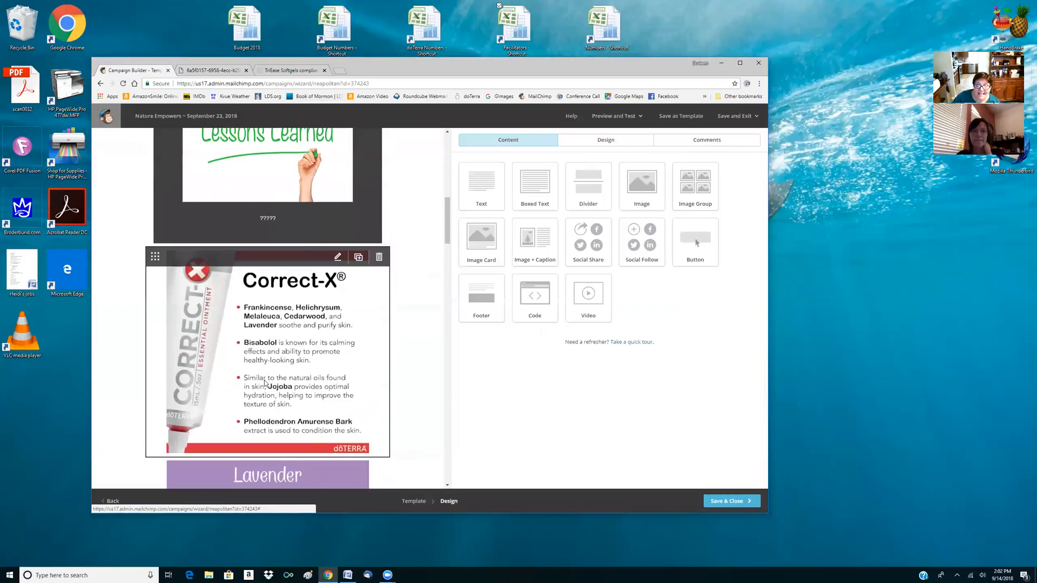
{"action": "scroll", "coordinate": [265, 383], "scroll_direction": "down", "scroll_amount": 4}
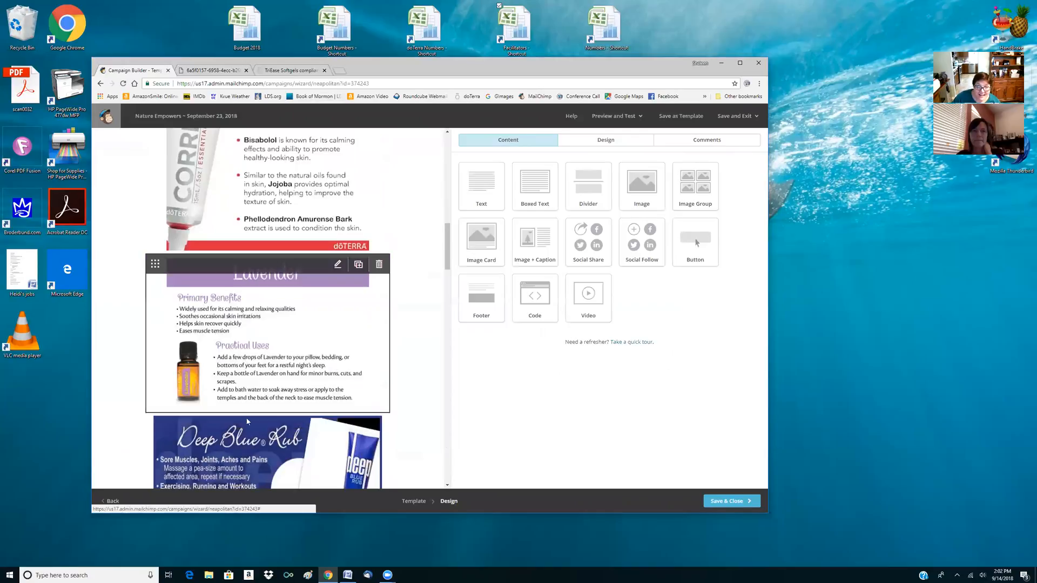
{"action": "scroll", "coordinate": [247, 421], "scroll_direction": "down", "scroll_amount": 3}
{"action": "scroll", "coordinate": [299, 243], "scroll_direction": "up", "scroll_amount": 6}
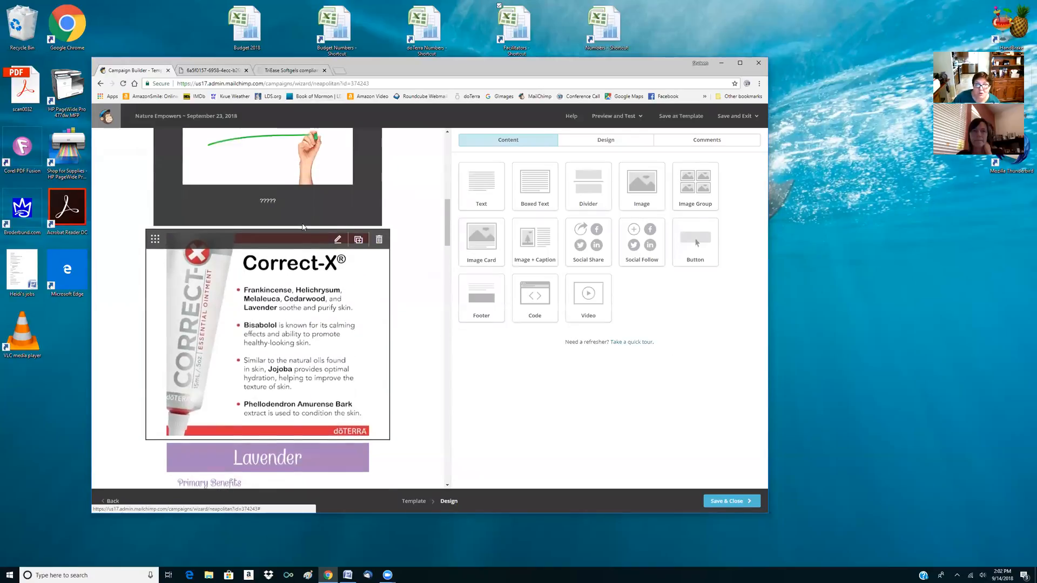
{"action": "scroll", "coordinate": [302, 227], "scroll_direction": "up", "scroll_amount": 3}
{"action": "scroll", "coordinate": [286, 378], "scroll_direction": "down", "scroll_amount": 12}
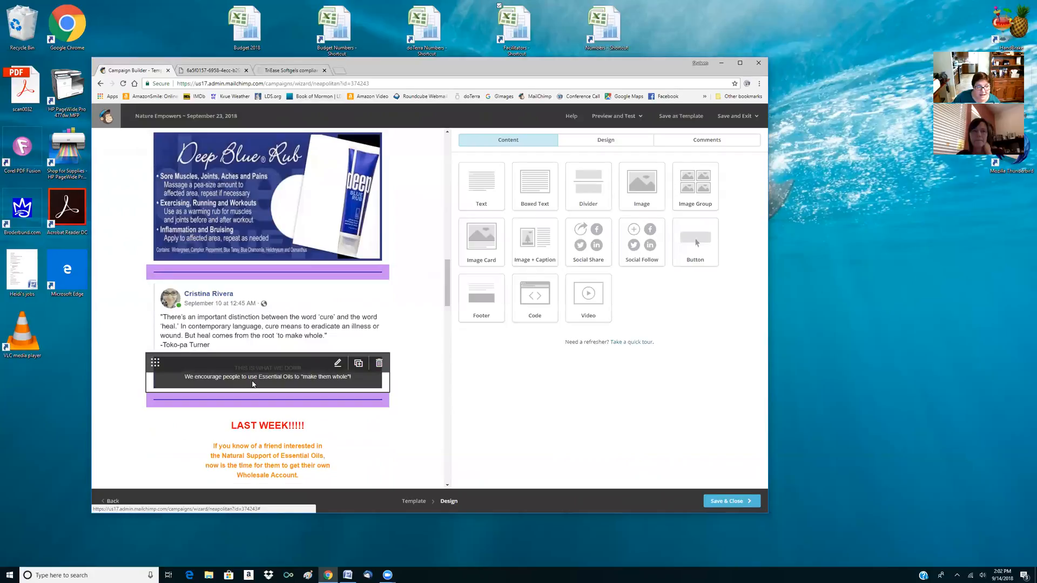
{"action": "scroll", "coordinate": [265, 367], "scroll_direction": "down", "scroll_amount": 2}
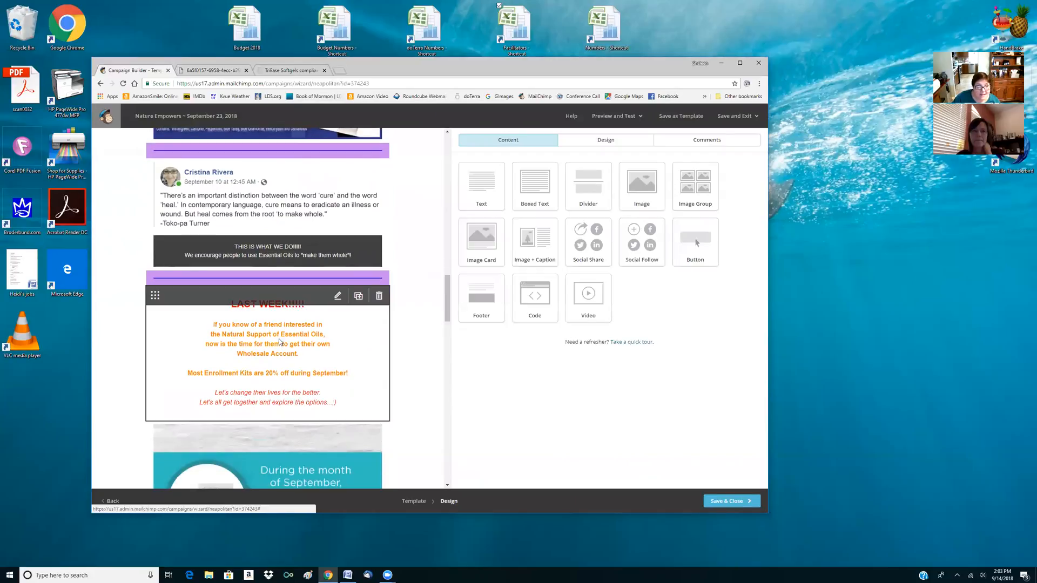
{"action": "scroll", "coordinate": [260, 407], "scroll_direction": "down", "scroll_amount": 6}
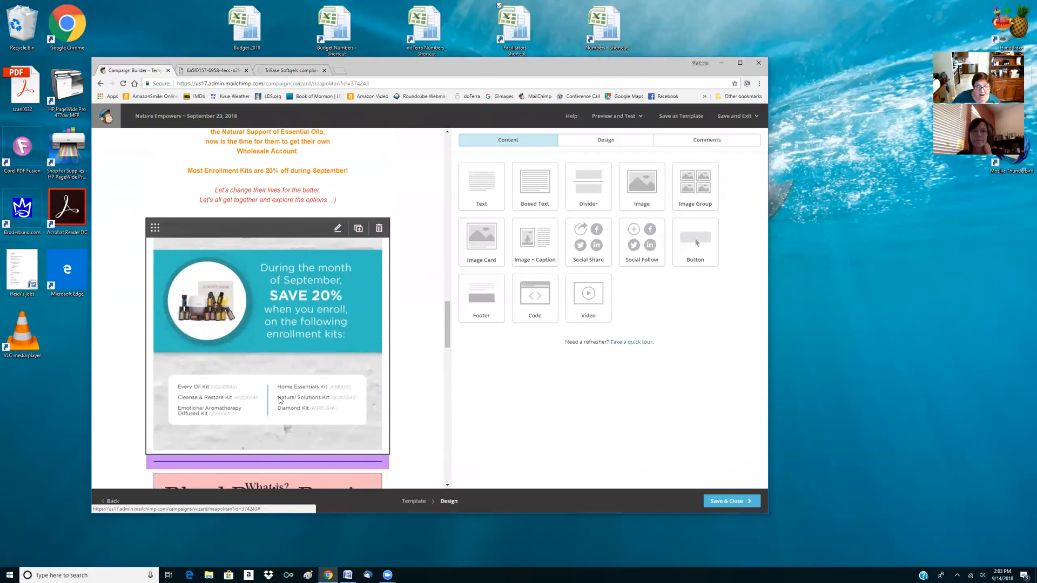
{"action": "scroll", "coordinate": [268, 395], "scroll_direction": "down", "scroll_amount": 5}
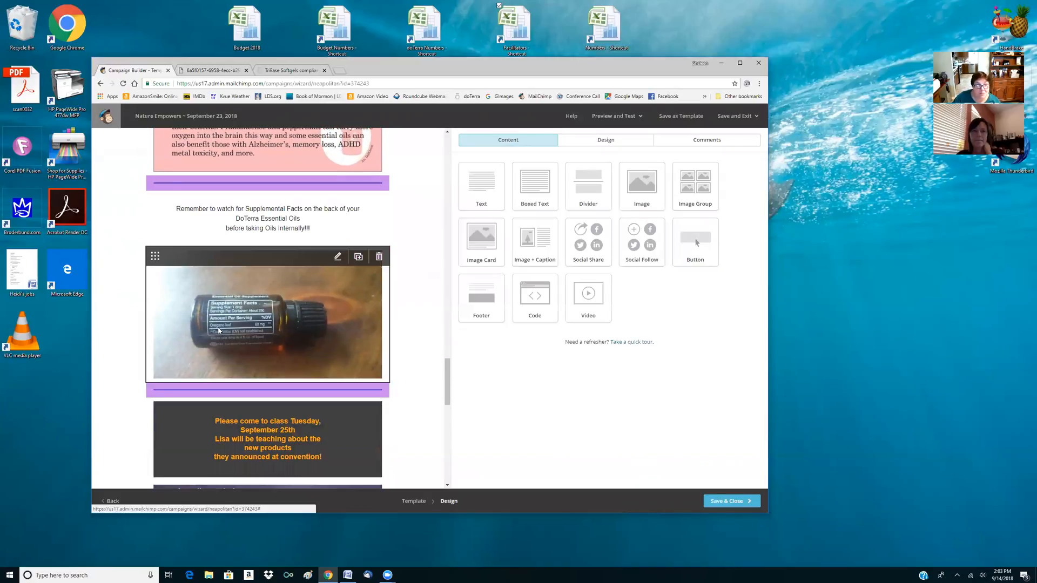
{"action": "scroll", "coordinate": [219, 331], "scroll_direction": "down", "scroll_amount": 4}
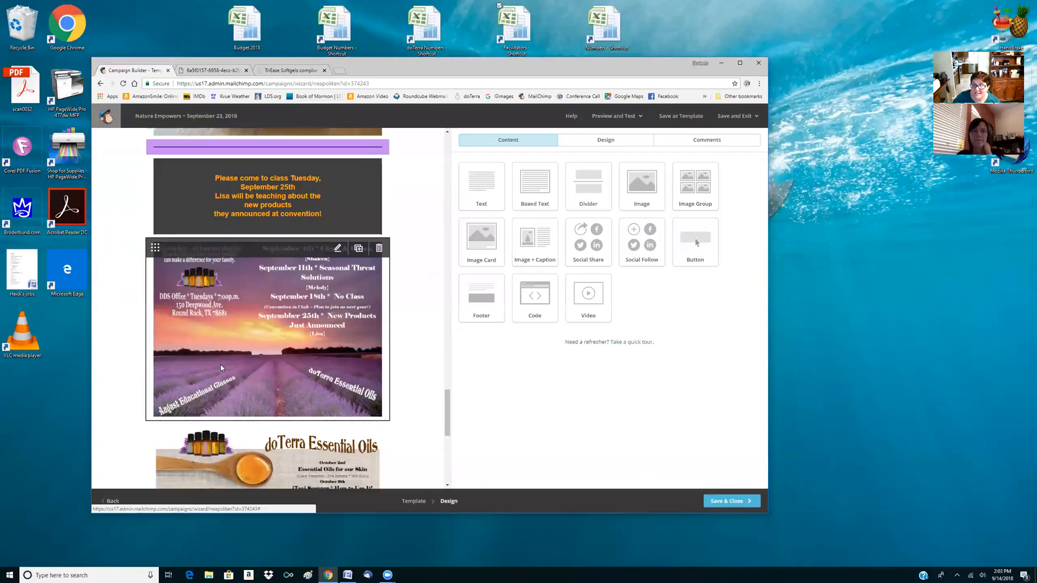
{"action": "scroll", "coordinate": [221, 367], "scroll_direction": "down", "scroll_amount": 2}
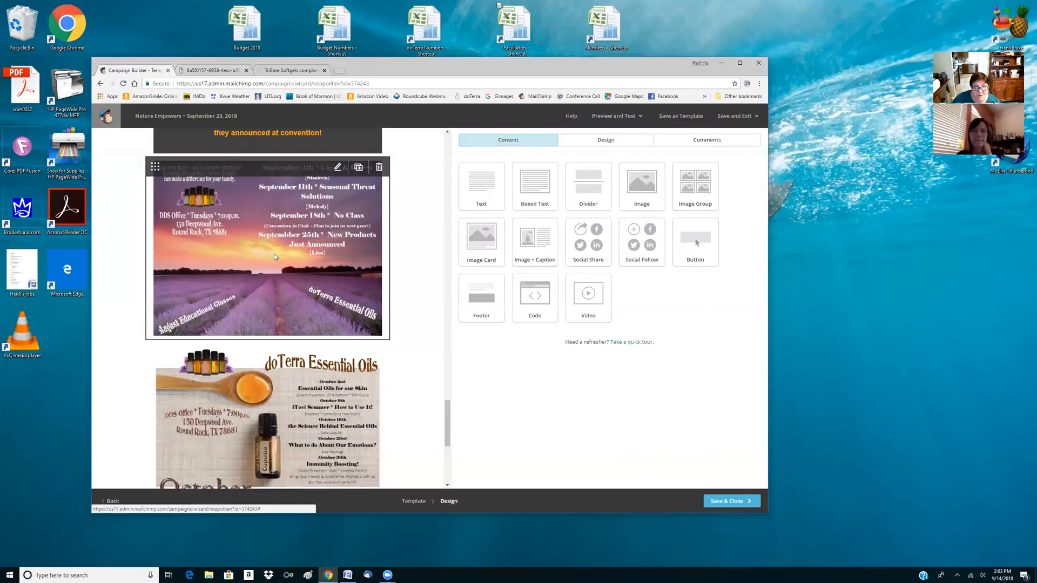
{"action": "scroll", "coordinate": [251, 342], "scroll_direction": "down", "scroll_amount": 3}
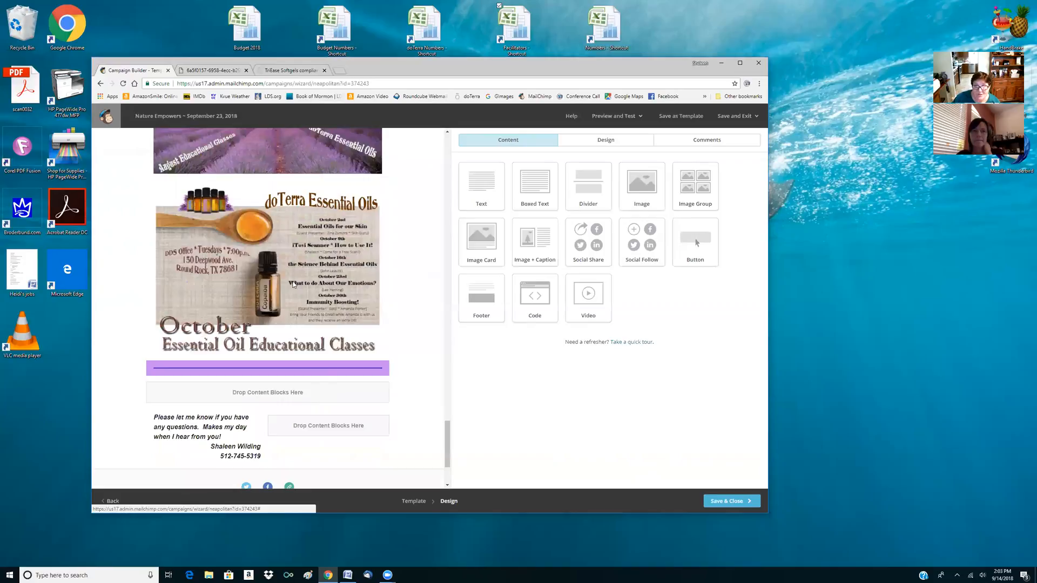
{"action": "scroll", "coordinate": [307, 310], "scroll_direction": "down", "scroll_amount": 2}
{"action": "scroll", "coordinate": [313, 302], "scroll_direction": "up", "scroll_amount": 15}
{"action": "scroll", "coordinate": [320, 296], "scroll_direction": "up", "scroll_amount": 10}
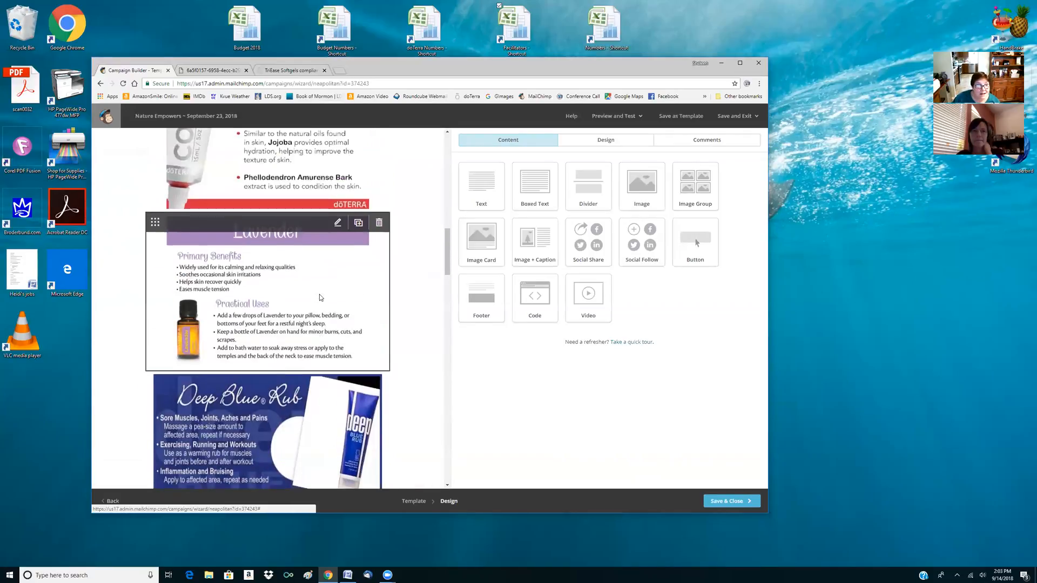
Insert a boxed text block above the cure-versus-heal quote, reading "NEW PRODUCTS JUST ANNOUNCED" and on a second line "Come to see them at Tuesday's Class!!!"
{"action": "scroll", "coordinate": [320, 297], "scroll_direction": "down", "scroll_amount": 8}
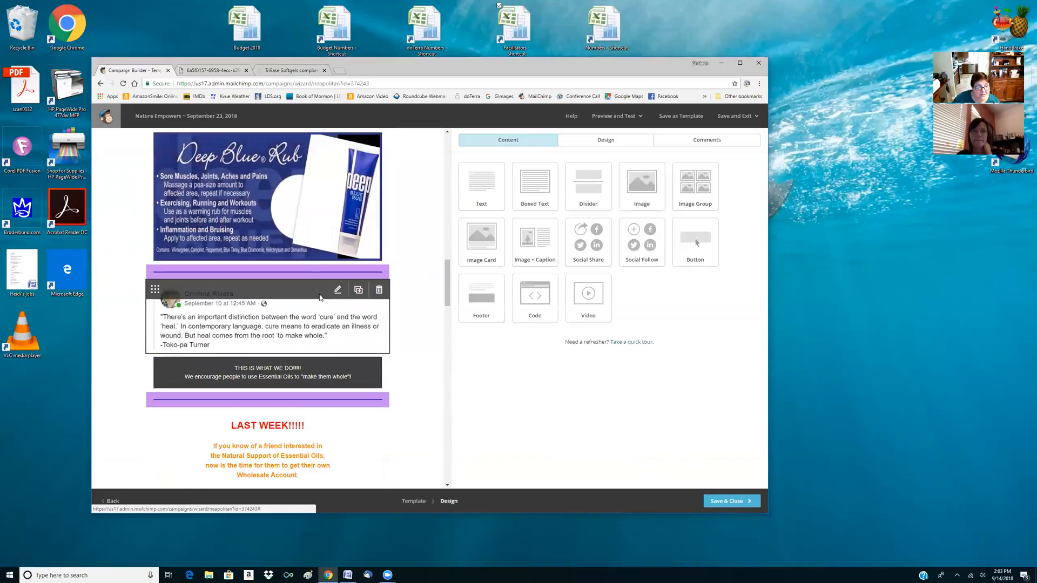
{"action": "left_click_drag", "start_coordinate": [537, 184], "coordinate": [349, 283]}
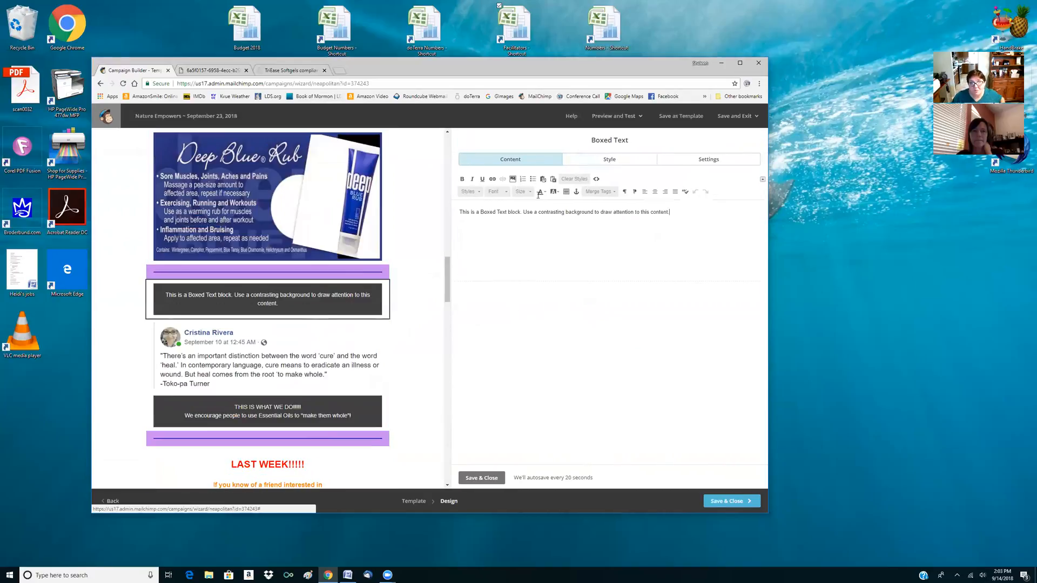
{"action": "key", "text": "ctrl+a"}
{"action": "type", "text": "NEW PRODUCTS JUST ANNOUNCED - Come to see them at Tuesday's Class!!!"}
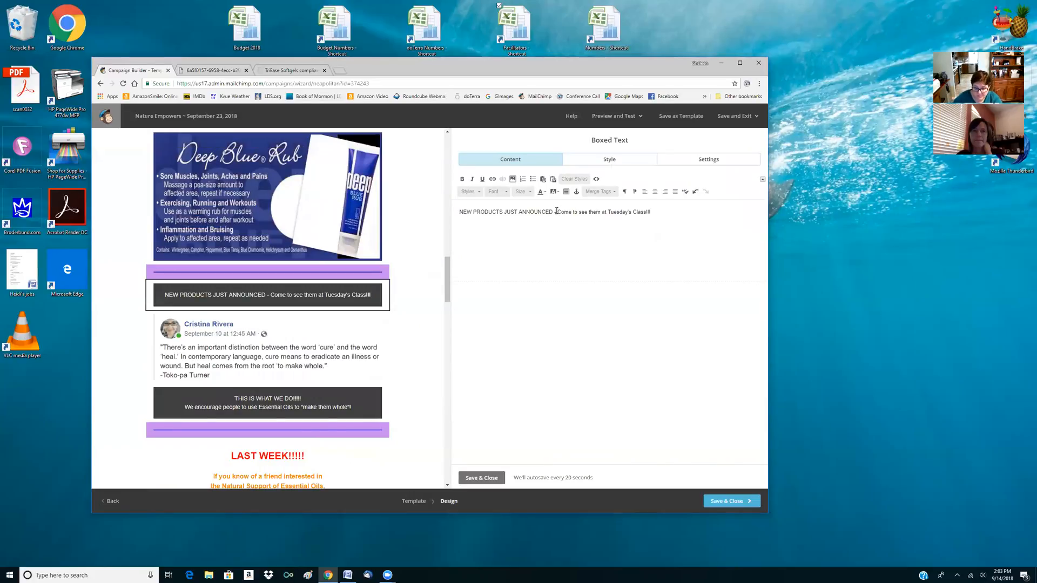
{"action": "key", "text": "BackSpace"}
{"action": "key", "text": "BackSpace"}
{"action": "key", "text": "Return"}
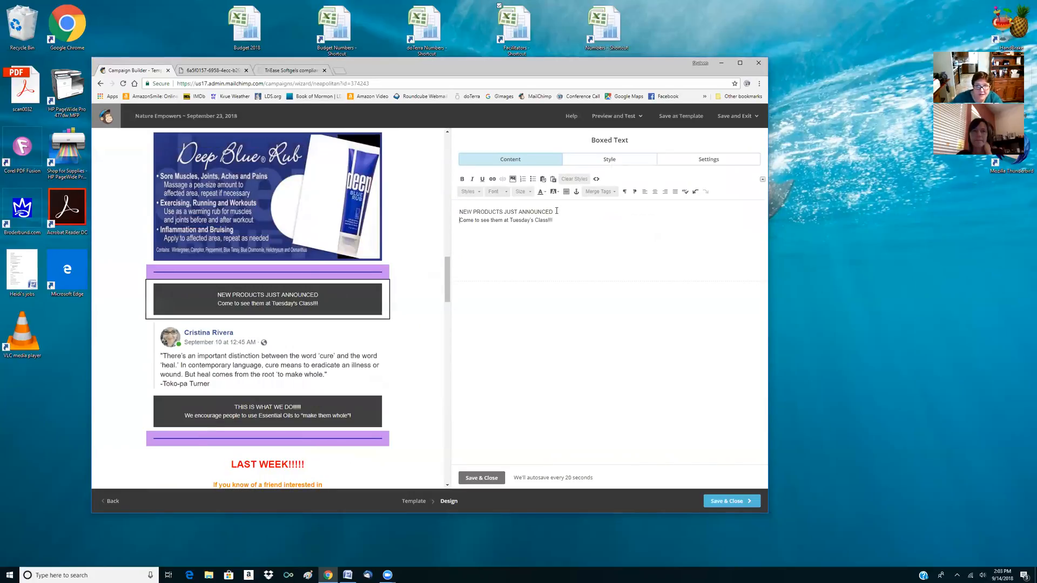
Format both lines of the new products announcement as bold, Lavender Blush text in size 24, and save the block
{"action": "left_click_drag", "start_coordinate": [559, 217], "coordinate": [455, 211]}
{"action": "left_click", "coordinate": [462, 179]}
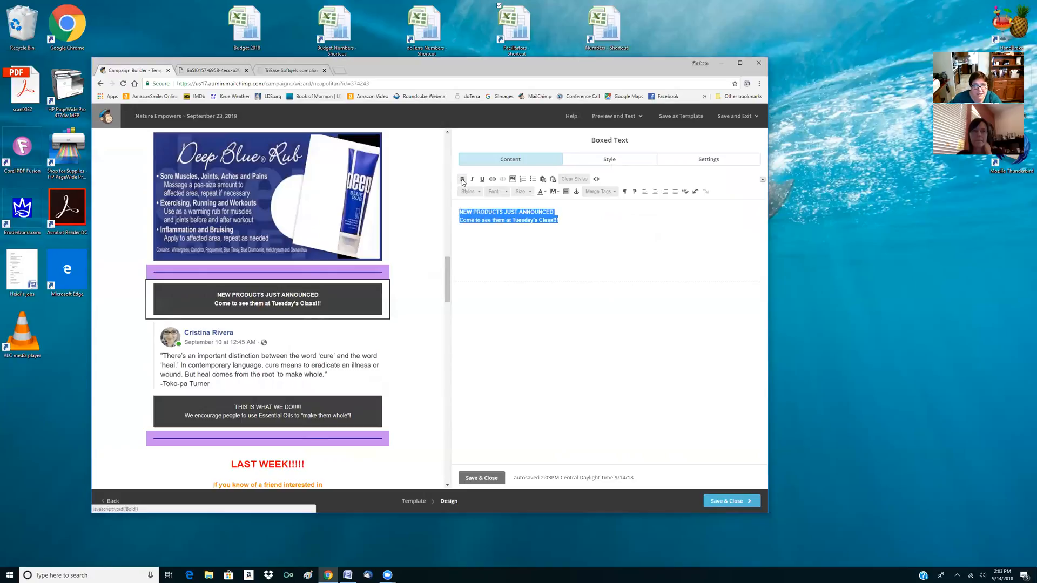
{"action": "left_click", "coordinate": [540, 193]}
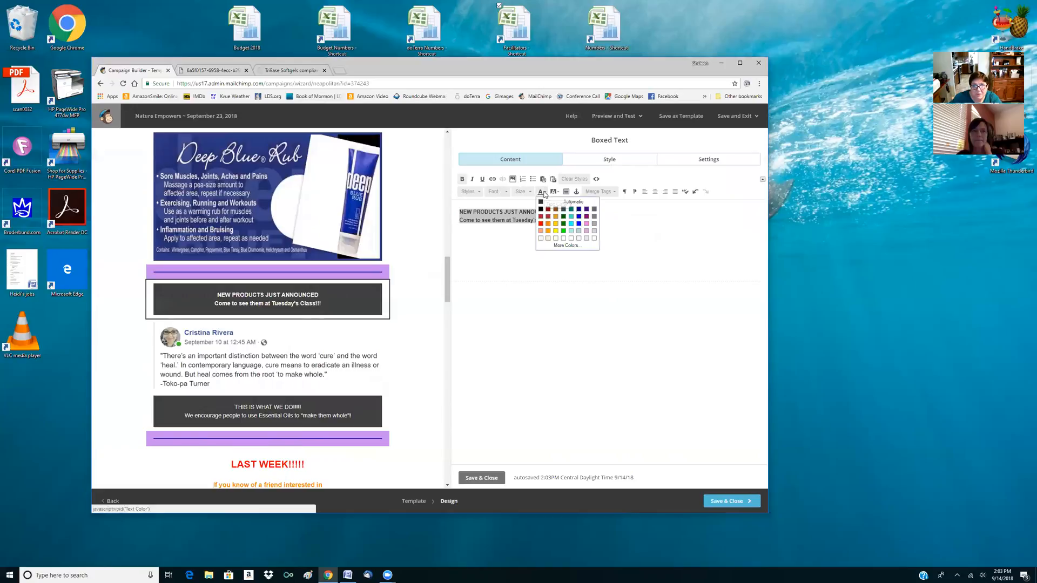
{"action": "left_click", "coordinate": [548, 224]}
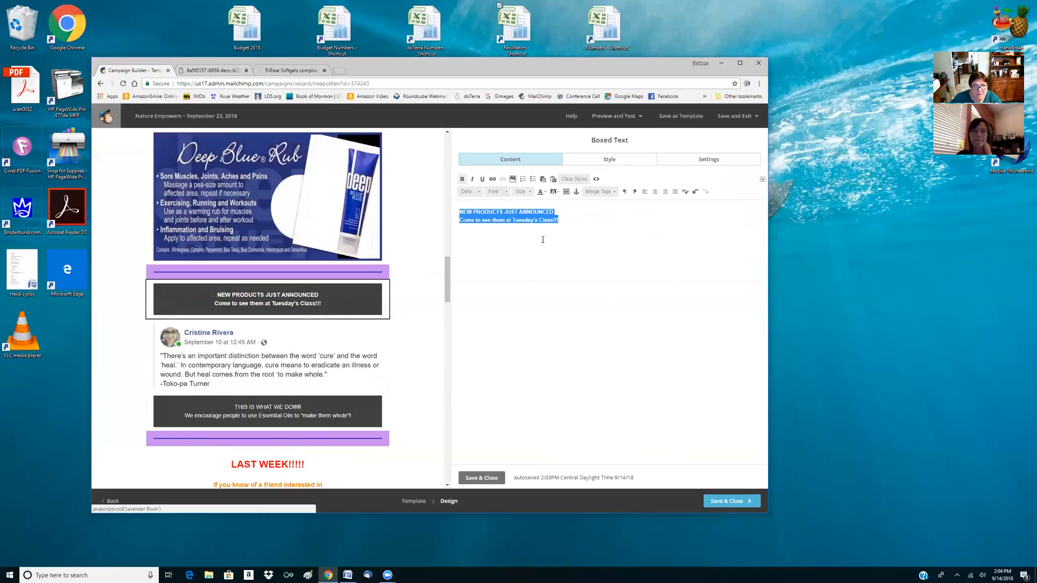
{"action": "left_click", "coordinate": [528, 193]}
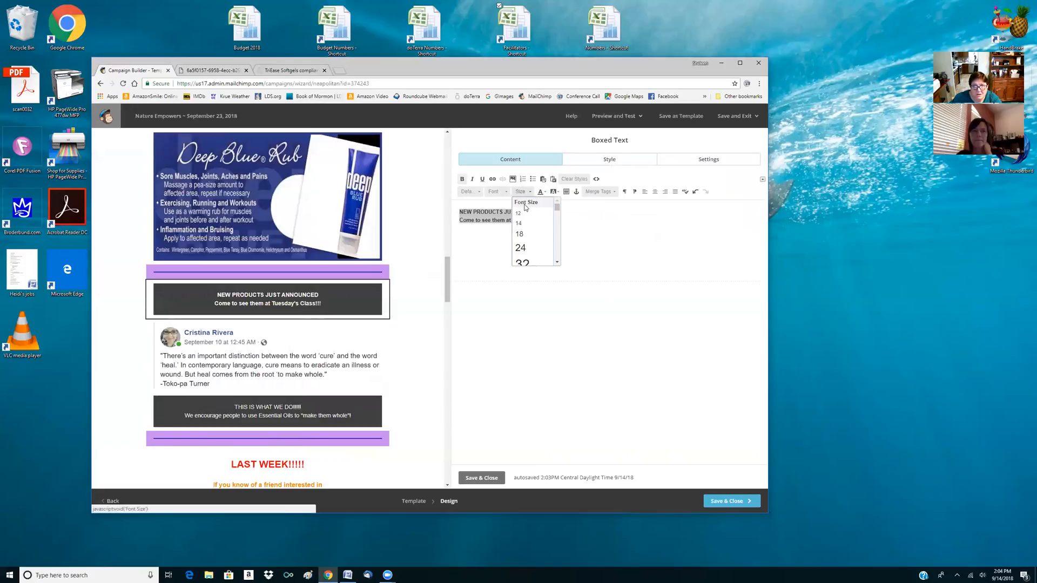
{"action": "left_click", "coordinate": [525, 242]}
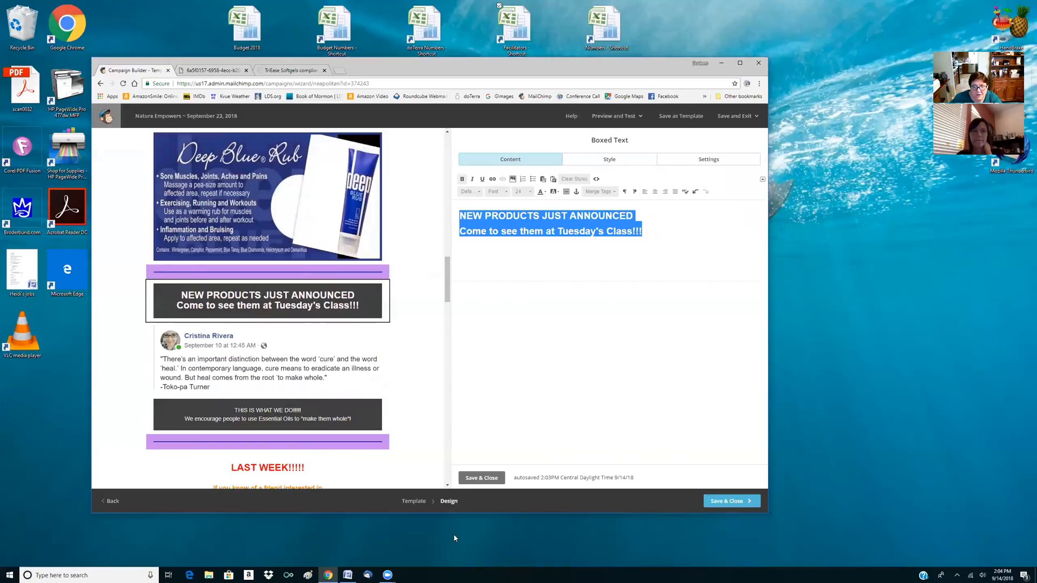
{"action": "left_click", "coordinate": [480, 478]}
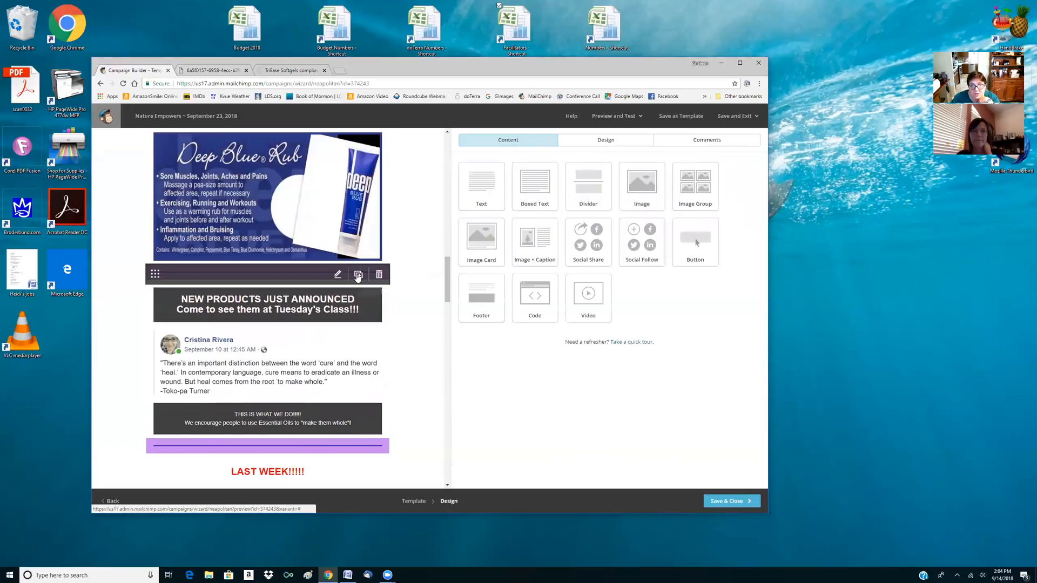
Duplicate the purple divider above the new products announcement, save the copy, and move it directly below the announcement
{"action": "scroll", "coordinate": [358, 277], "scroll_direction": "down", "scroll_amount": 2}
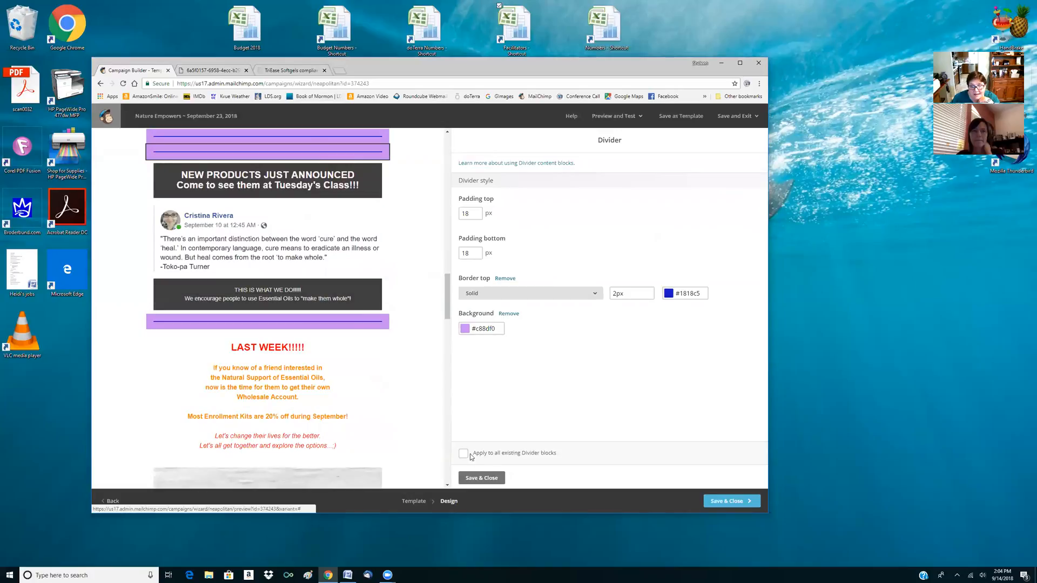
{"action": "left_click", "coordinate": [486, 478]}
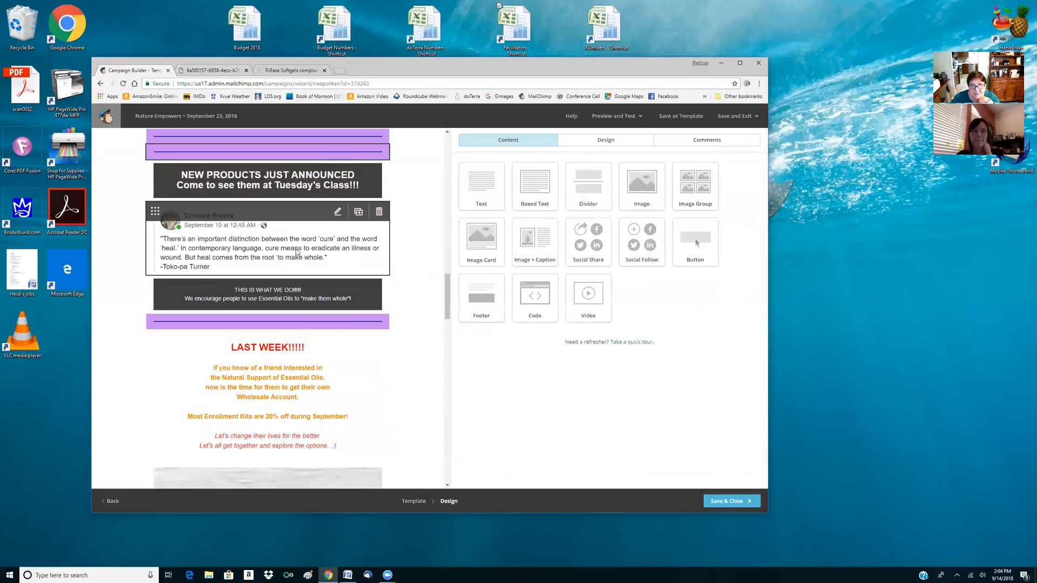
{"action": "mouse_move", "coordinate": [165, 233]}
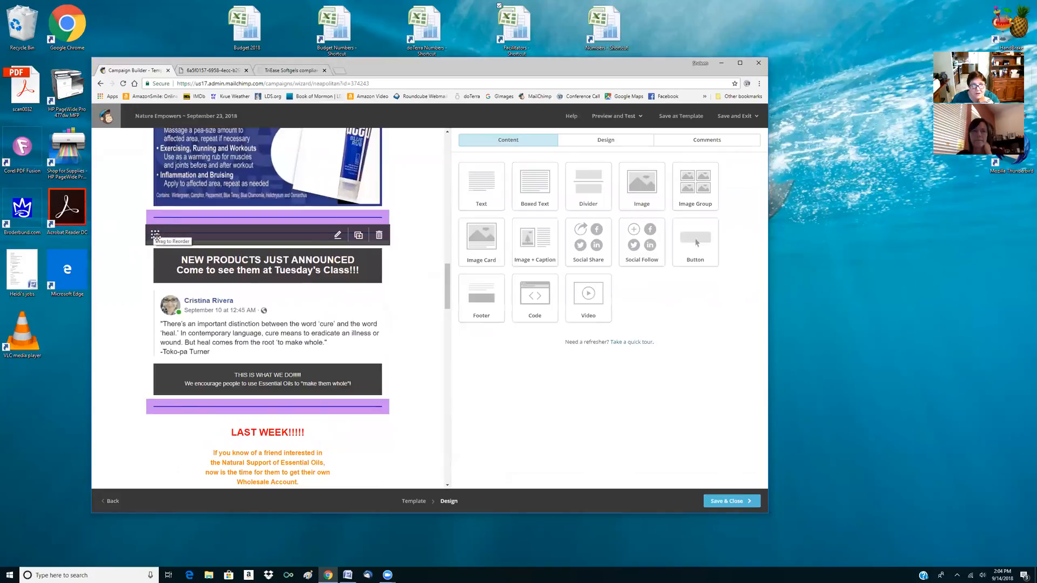
{"action": "left_click_drag", "start_coordinate": [156, 235], "coordinate": [150, 266]}
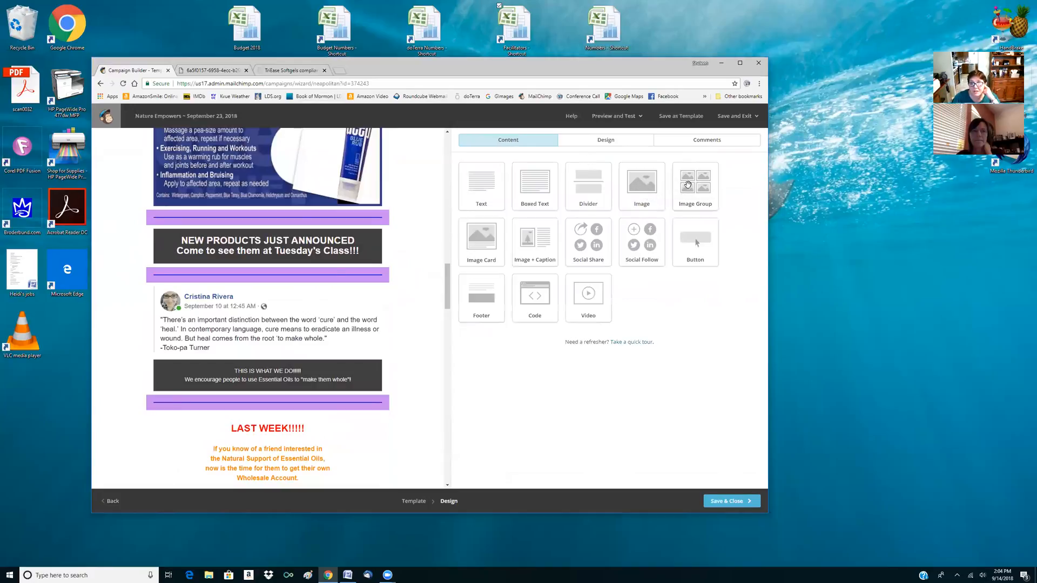
Add an empty two-image group block between the new products announcement and the divider below it, and save the block
{"action": "left_click_drag", "start_coordinate": [695, 188], "coordinate": [373, 267]}
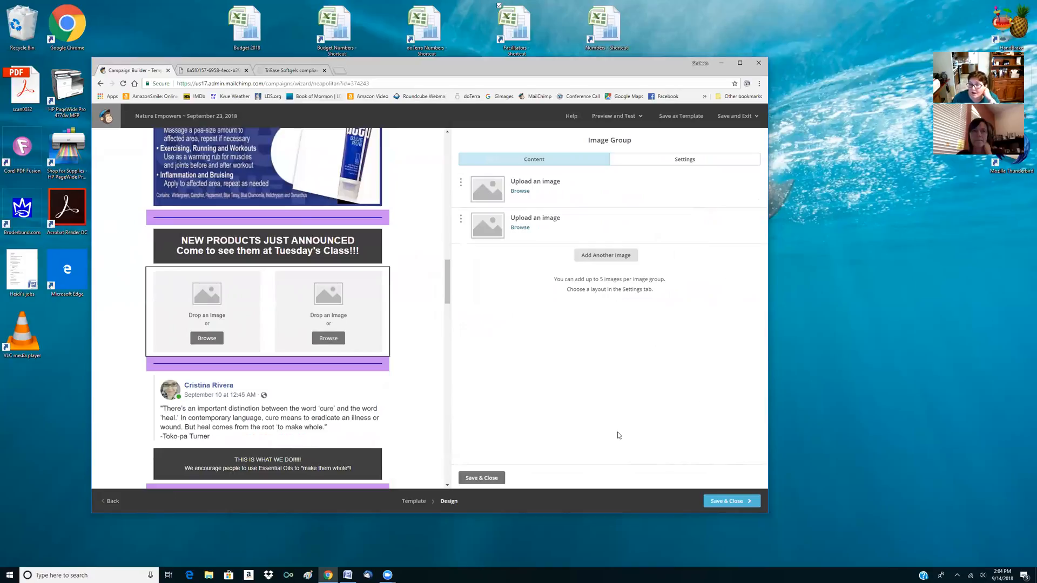
{"action": "left_click", "coordinate": [485, 478]}
Check the September 23 newsletter from its header to the image placeholders, save its design and leave the campaign as a draft to finish later
{"action": "scroll", "coordinate": [331, 361], "scroll_direction": "up", "scroll_amount": 15}
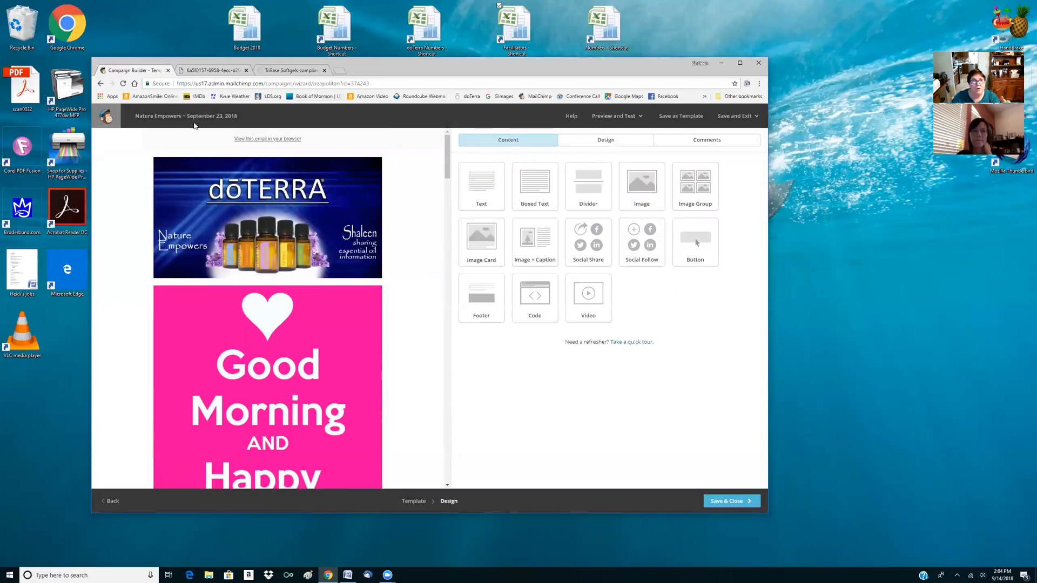
{"action": "scroll", "coordinate": [265, 142], "scroll_direction": "down", "scroll_amount": 15}
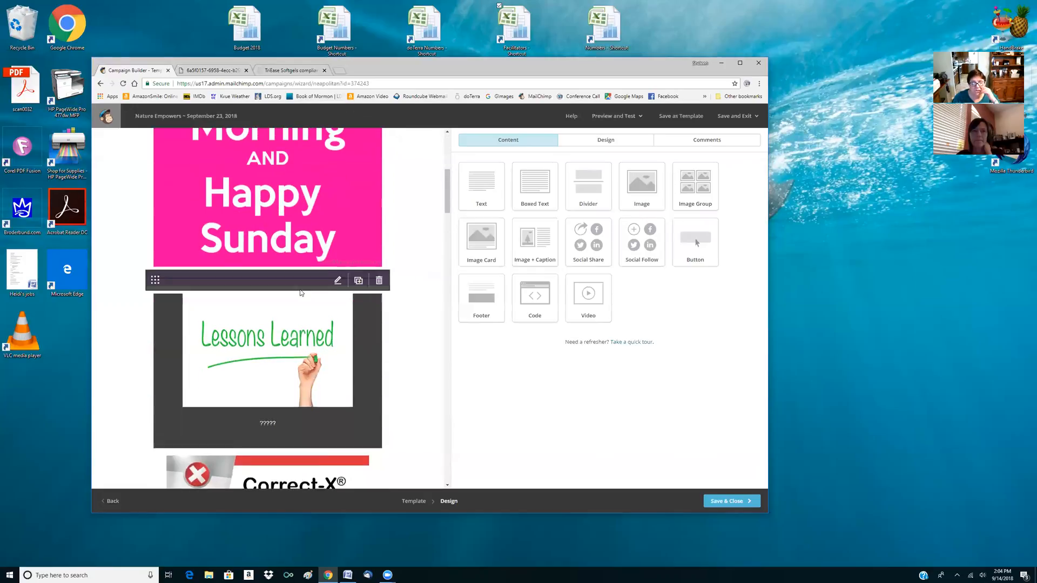
{"action": "scroll", "coordinate": [302, 286], "scroll_direction": "up", "scroll_amount": 4}
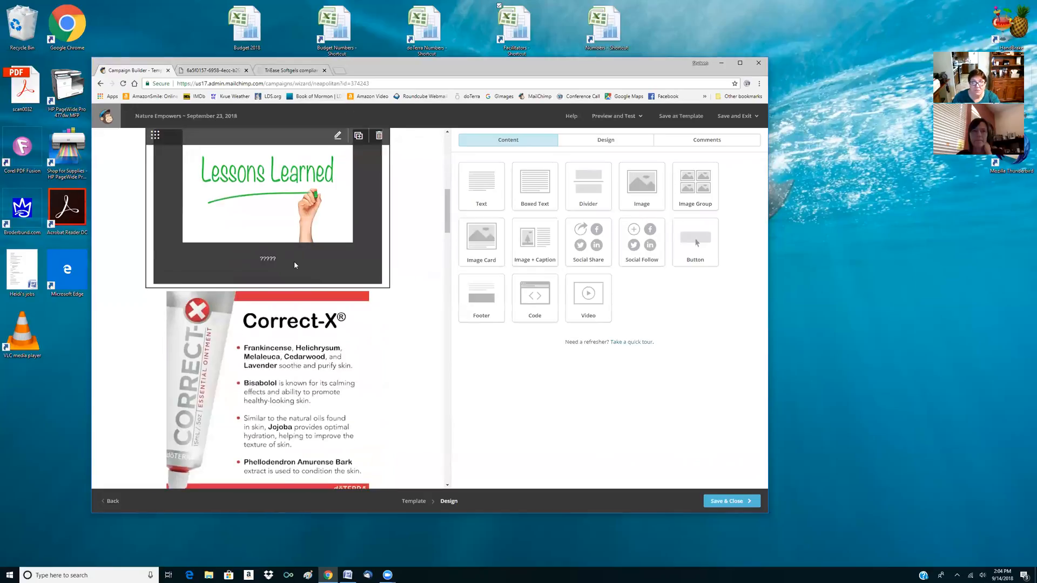
{"action": "scroll", "coordinate": [297, 300], "scroll_direction": "down", "scroll_amount": 15}
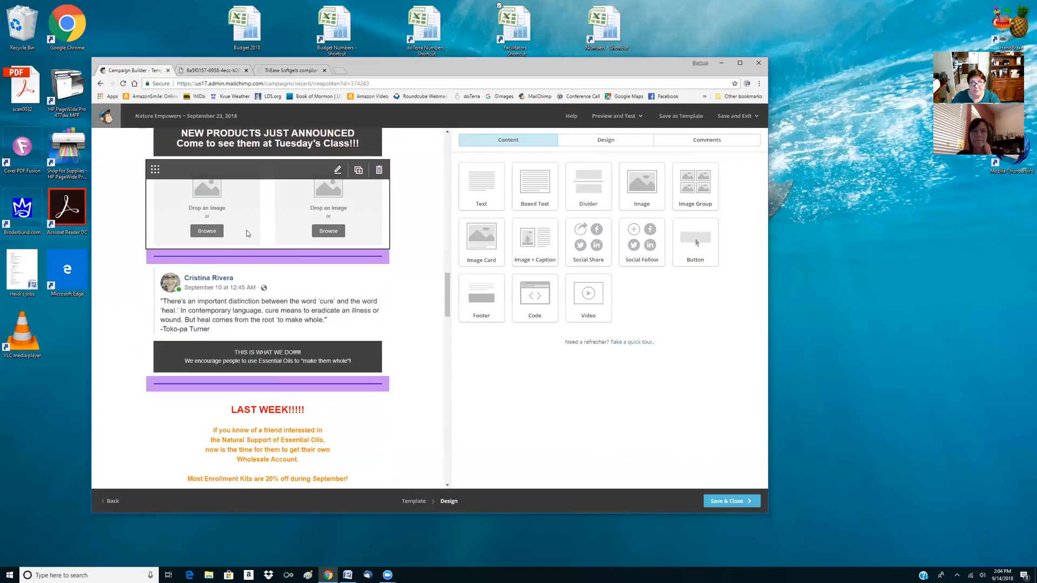
{"action": "left_click", "coordinate": [729, 501]}
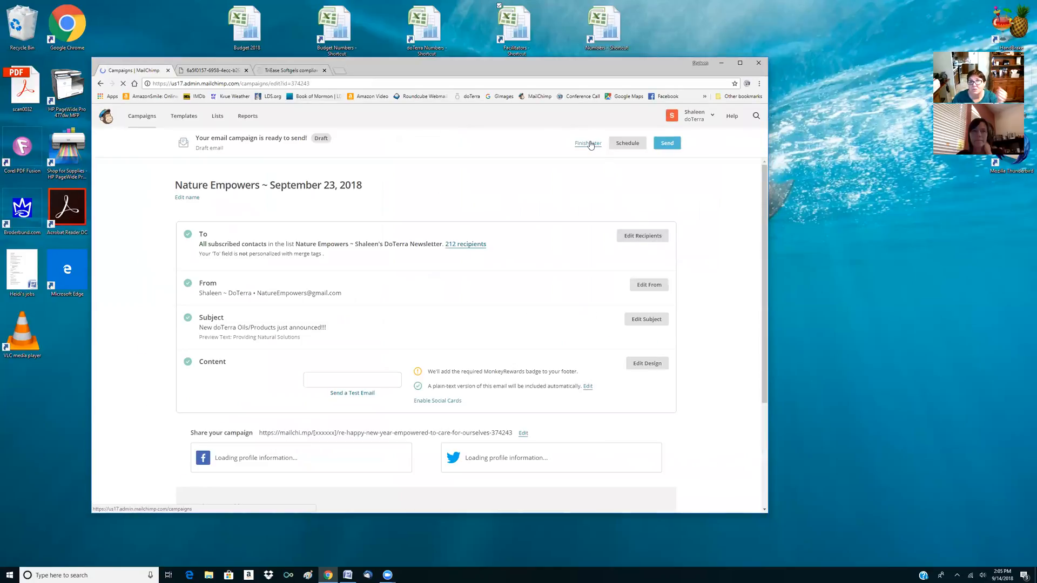
{"action": "left_click", "coordinate": [588, 145]}
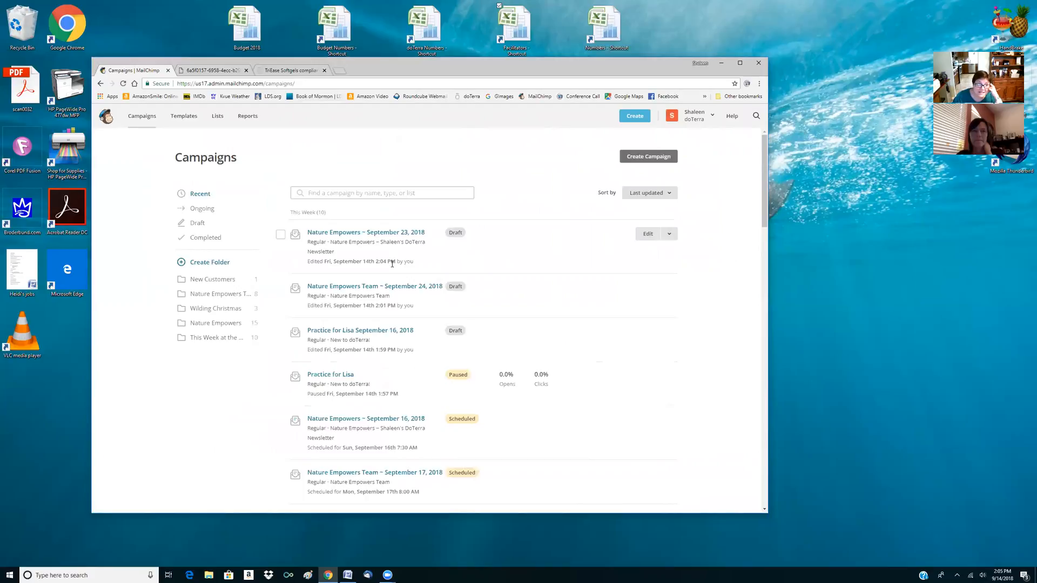
Look through the recent campaigns list, from this week's drafts back to the sent July 2018 newsletter
{"action": "scroll", "coordinate": [288, 327], "scroll_direction": "down", "scroll_amount": 12}
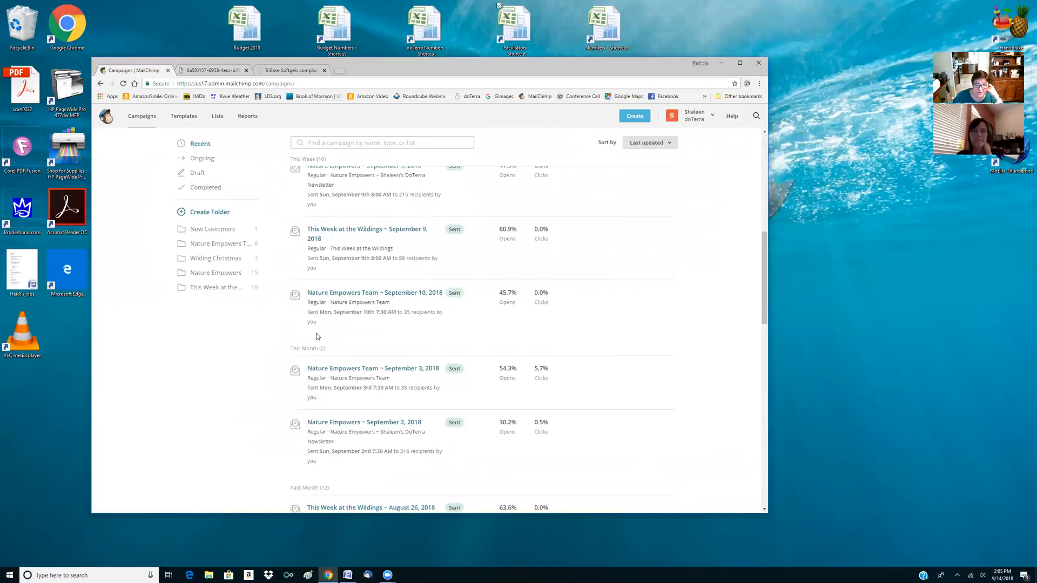
{"action": "scroll", "coordinate": [317, 337], "scroll_direction": "down", "scroll_amount": 9}
{"action": "scroll", "coordinate": [321, 323], "scroll_direction": "up", "scroll_amount": 7}
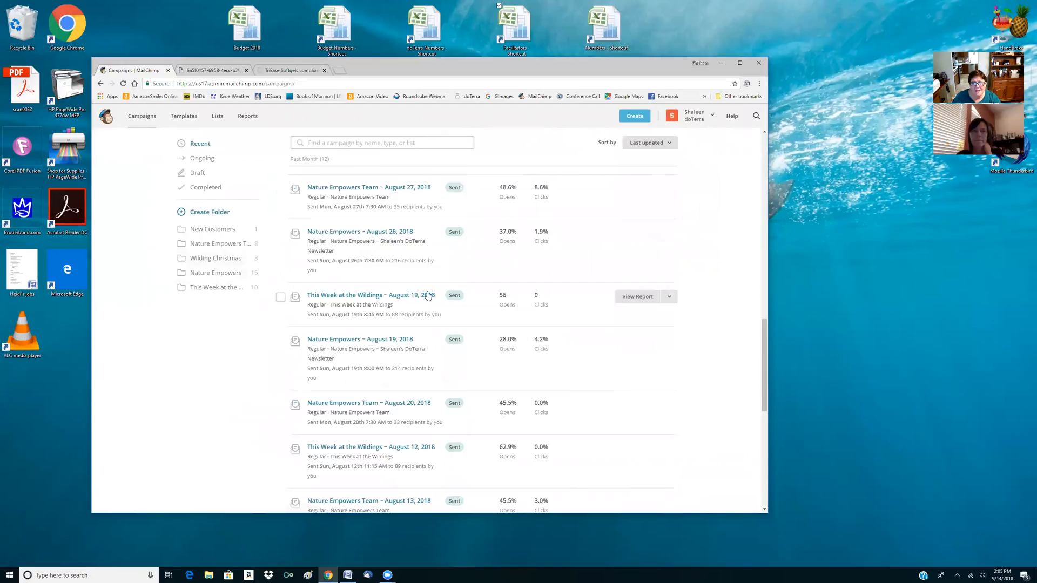
{"action": "scroll", "coordinate": [426, 296], "scroll_direction": "down", "scroll_amount": 4}
{"action": "scroll", "coordinate": [427, 296], "scroll_direction": "down", "scroll_amount": 3}
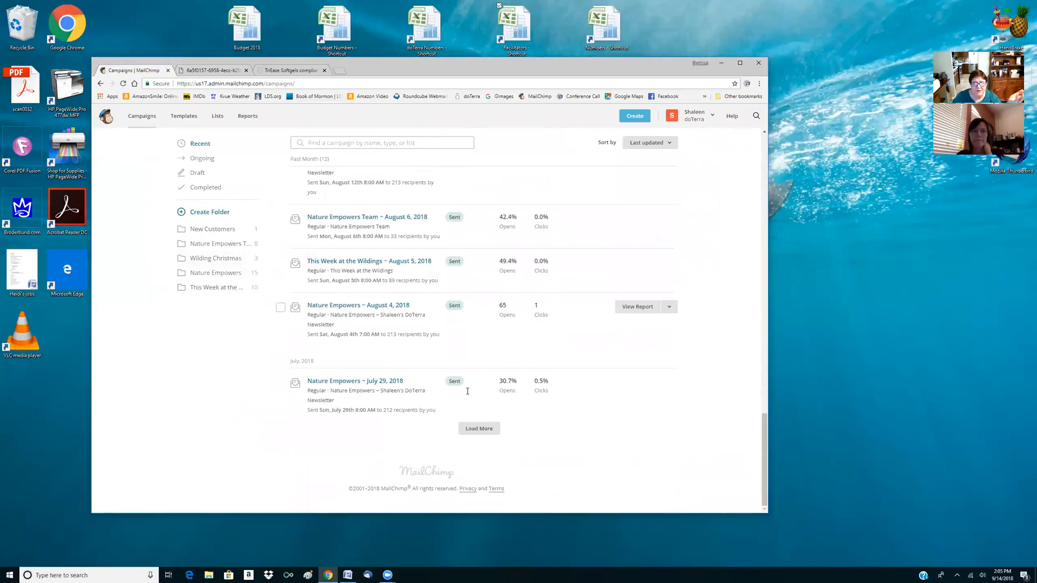
Load more past campaigns, then review the list from the sent August newsletters back up to this week's scheduled and draft campaigns
{"action": "left_click", "coordinate": [477, 428]}
{"action": "scroll", "coordinate": [397, 367], "scroll_direction": "up", "scroll_amount": 8}
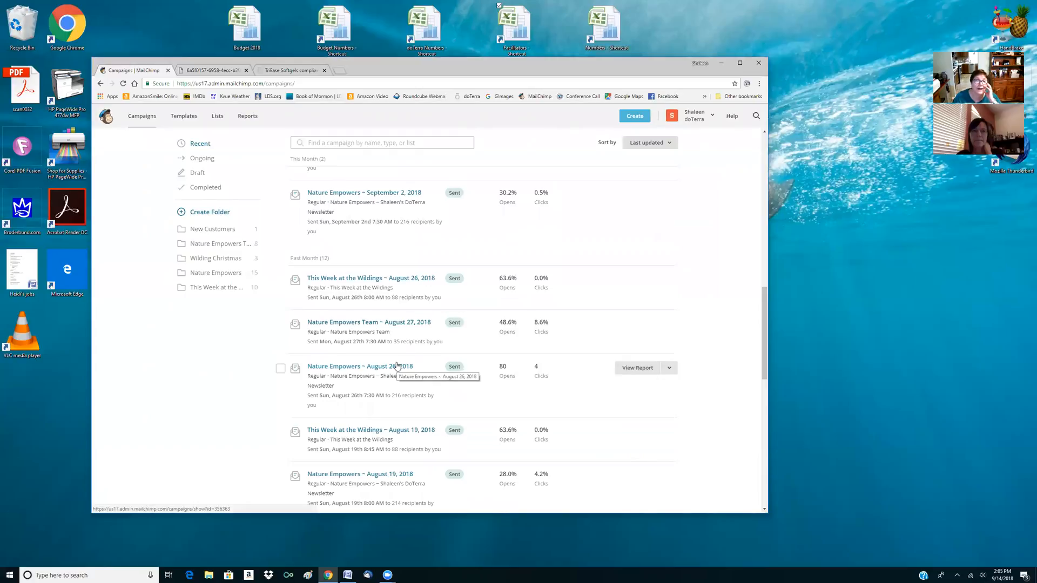
{"action": "scroll", "coordinate": [397, 366], "scroll_direction": "up", "scroll_amount": 10}
{"action": "scroll", "coordinate": [396, 366], "scroll_direction": "up", "scroll_amount": 4}
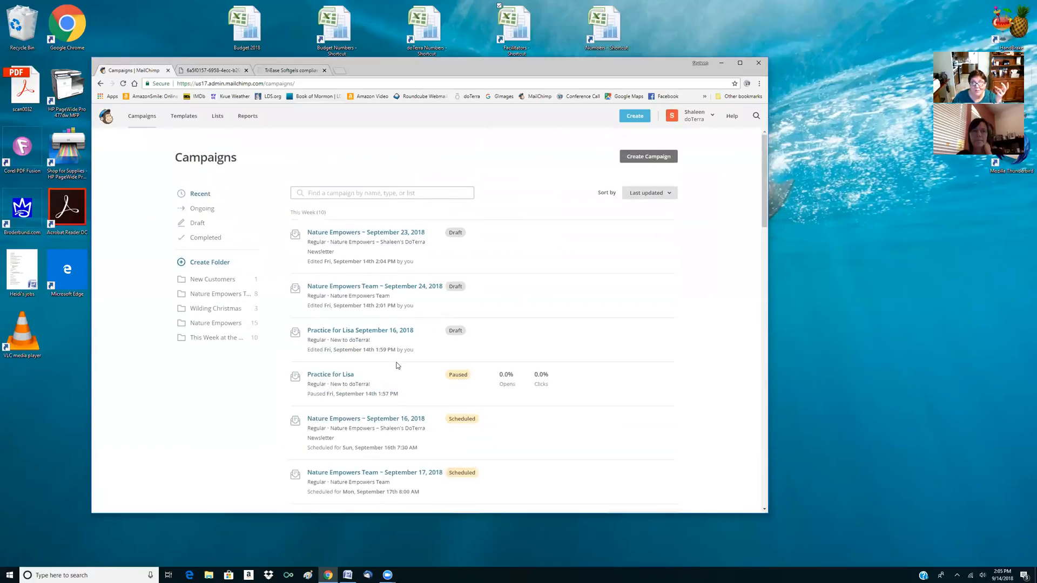
{"action": "scroll", "coordinate": [397, 366], "scroll_direction": "down", "scroll_amount": 2}
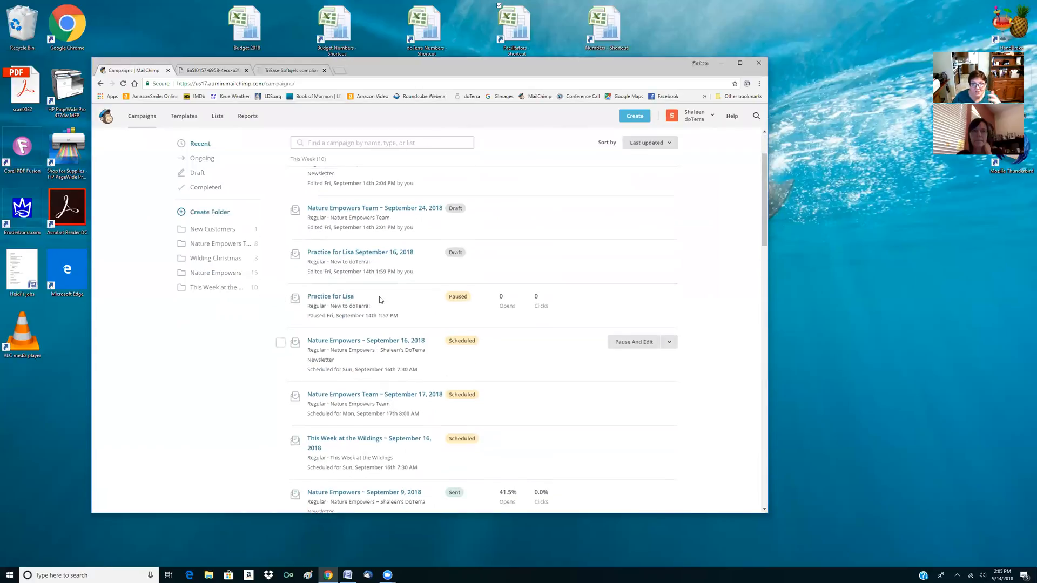
{"action": "scroll", "coordinate": [379, 296], "scroll_direction": "up", "scroll_amount": 3}
{"action": "scroll", "coordinate": [398, 379], "scroll_direction": "down", "scroll_amount": 3}
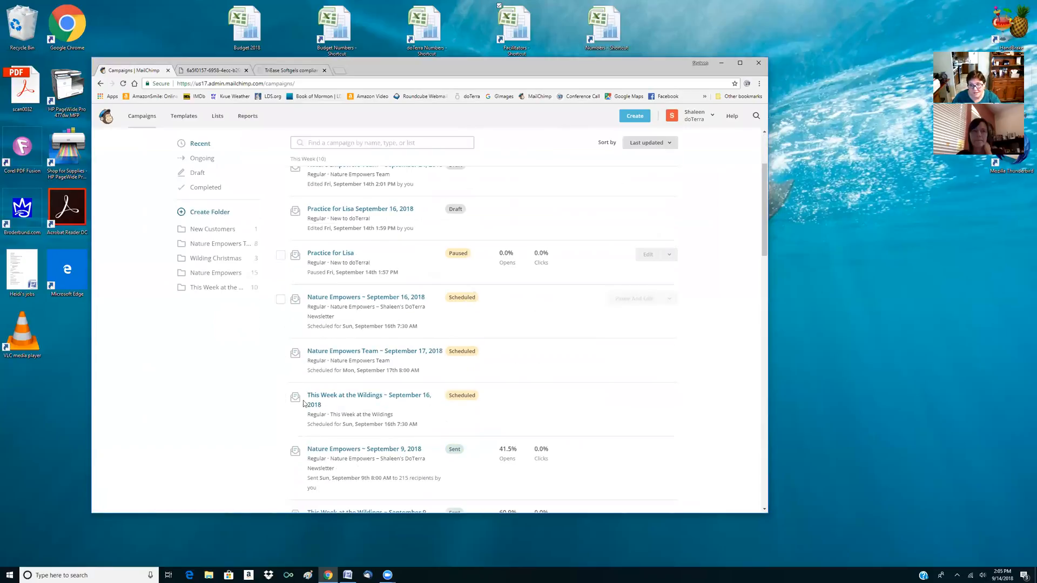
{"action": "scroll", "coordinate": [495, 282], "scroll_direction": "up", "scroll_amount": 3}
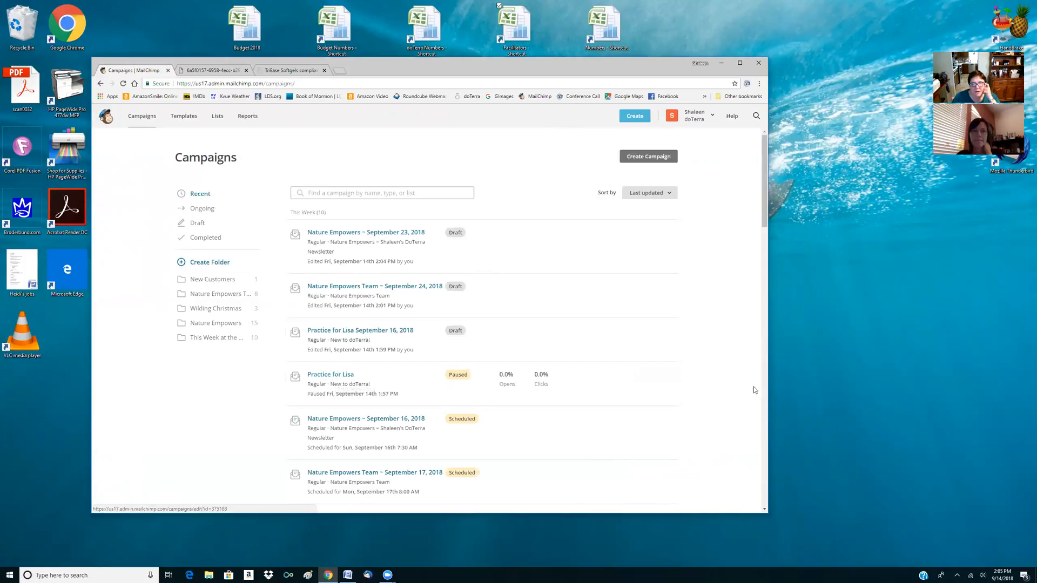
Open the paused practice campaign for editing, check its resume schedule options without rescheduling, and look over its setup page
{"action": "left_click", "coordinate": [650, 377]}
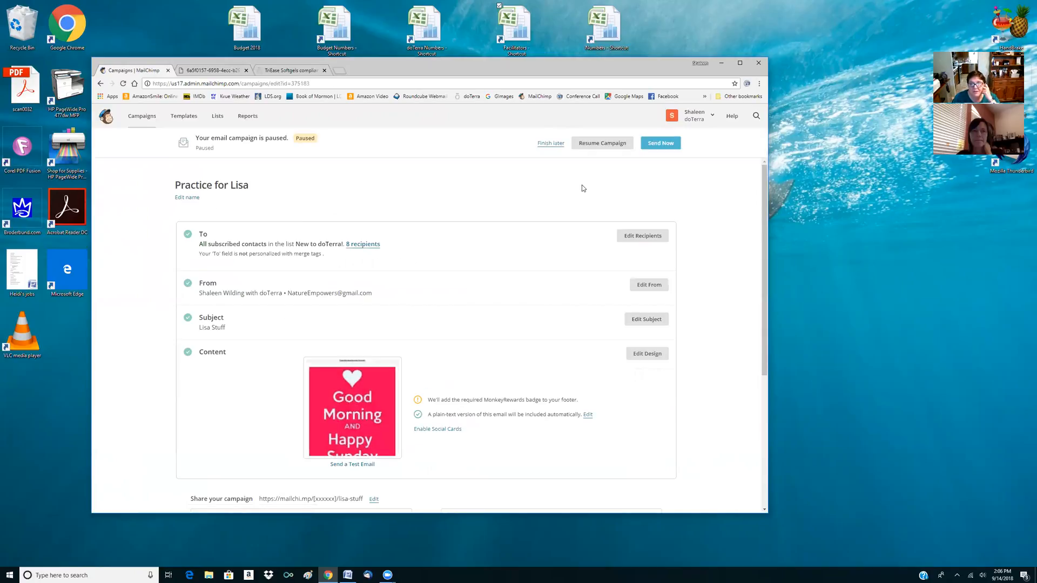
{"action": "left_click", "coordinate": [594, 145]}
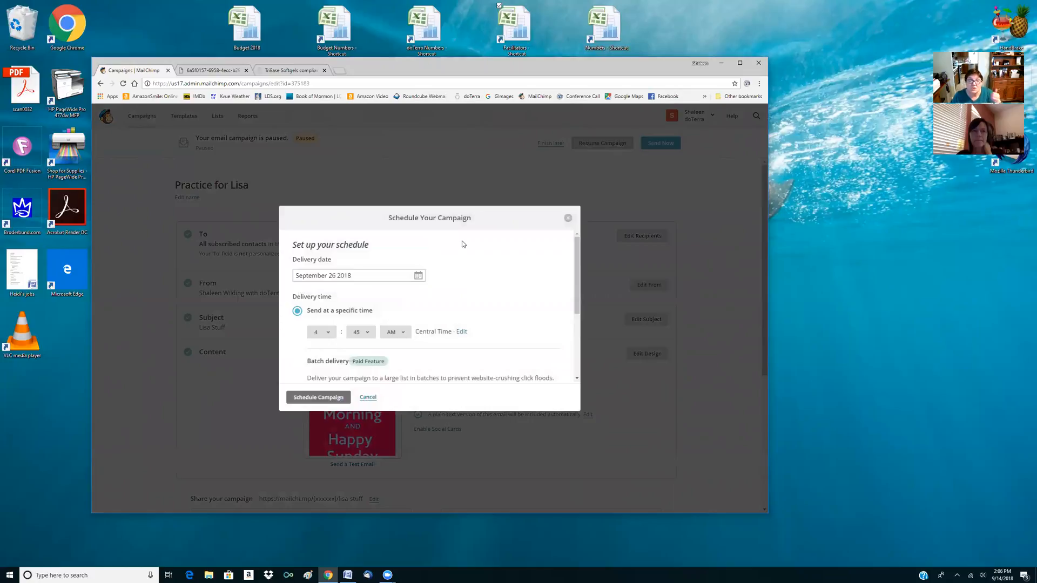
{"action": "left_click", "coordinate": [568, 218]}
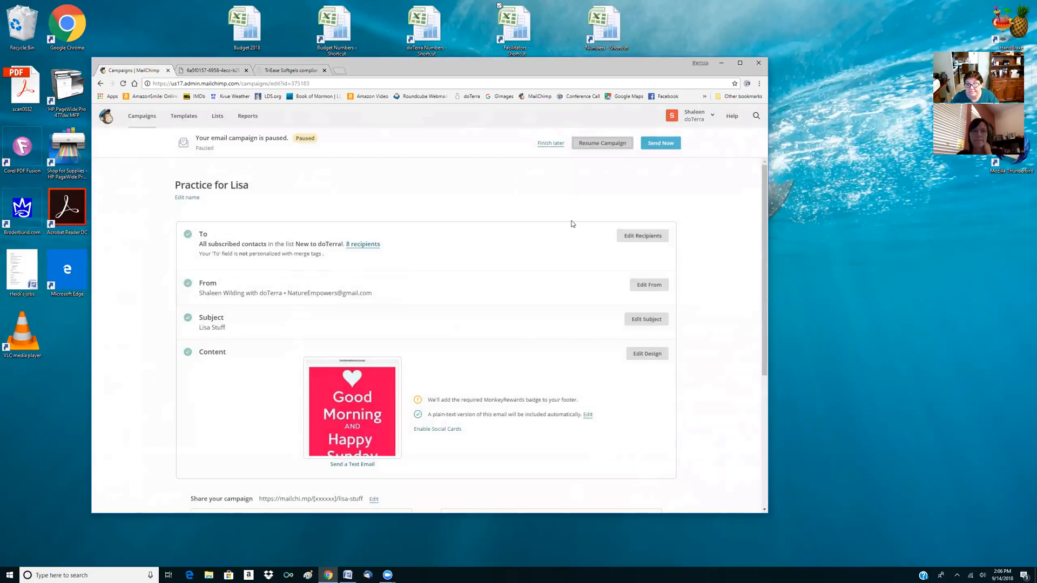
{"action": "scroll", "coordinate": [572, 224], "scroll_direction": "down", "scroll_amount": 3}
{"action": "scroll", "coordinate": [572, 223], "scroll_direction": "up", "scroll_amount": 3}
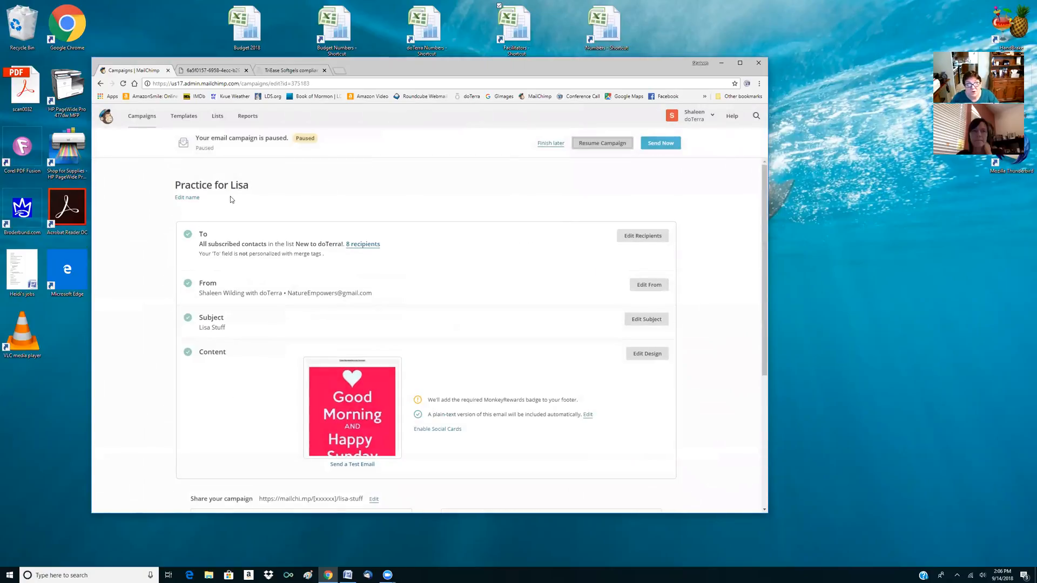
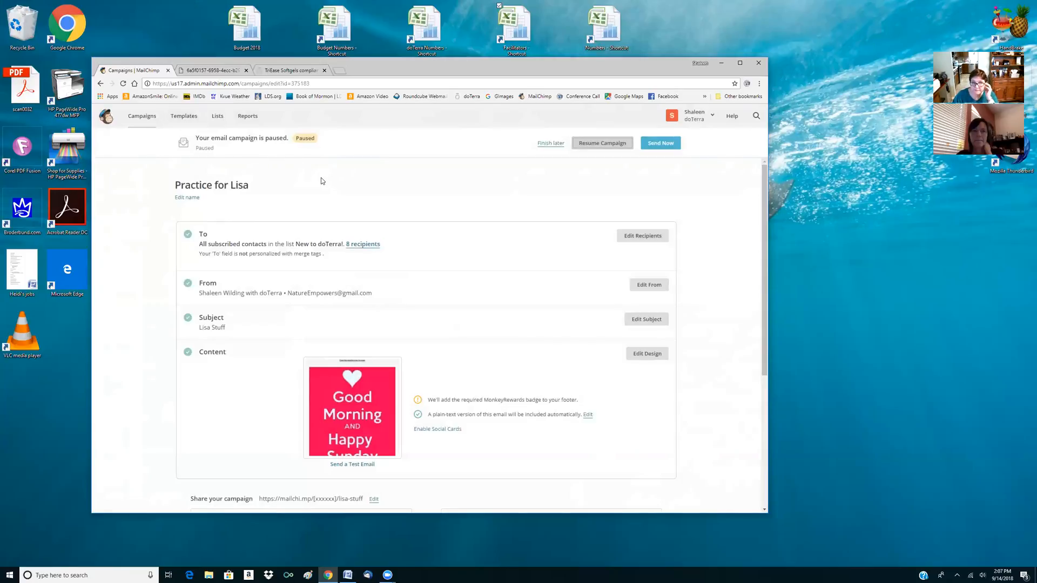
Open the campaign reports and check the subscriber, open and click figures of the Nature Empowers Team September 10, 2018 newsletter
{"action": "left_click", "coordinate": [249, 118]}
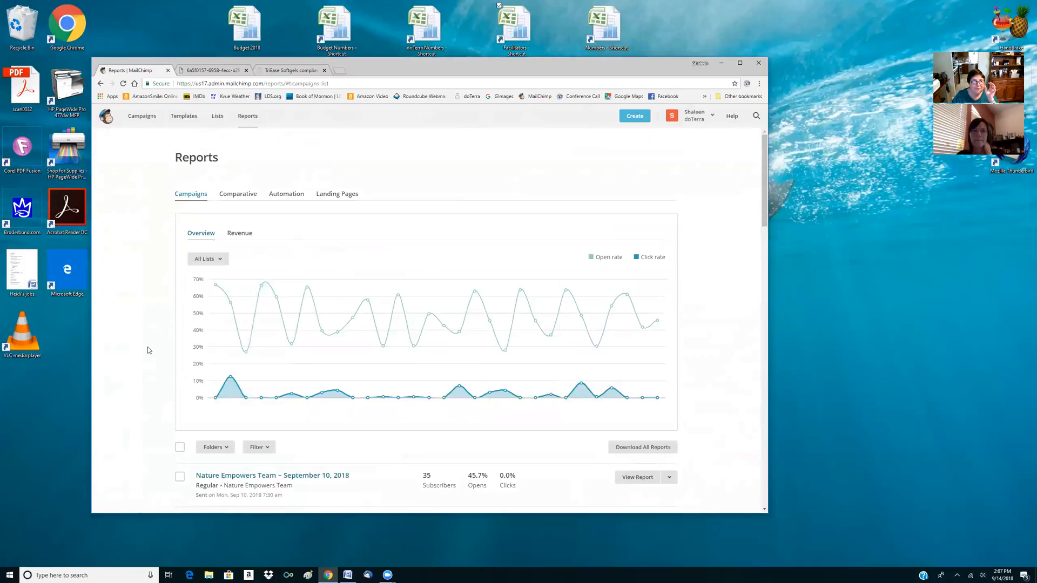
{"action": "scroll", "coordinate": [403, 300], "scroll_direction": "down", "scroll_amount": 5}
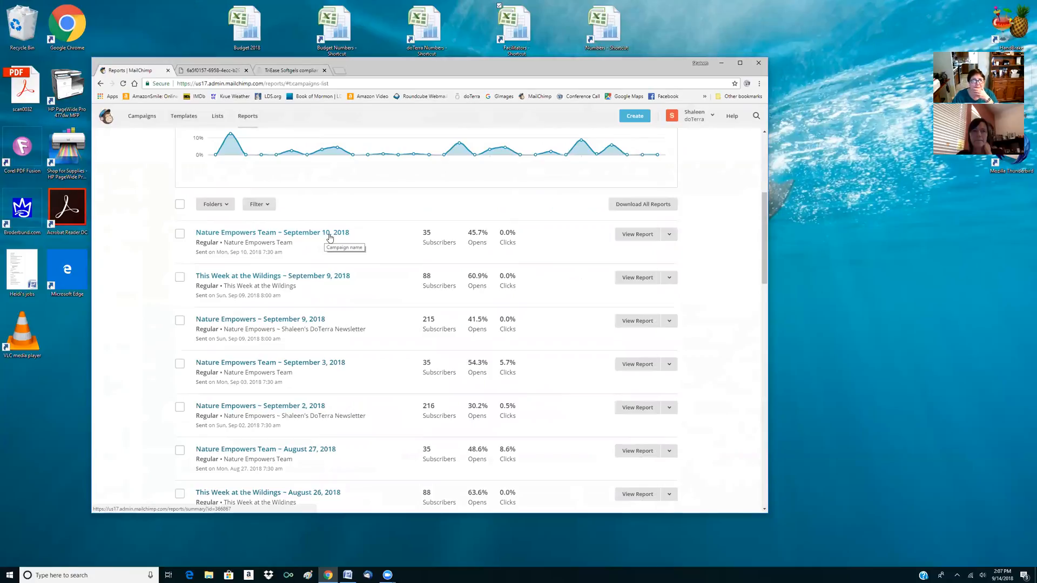
{"action": "mouse_move", "coordinate": [435, 235]}
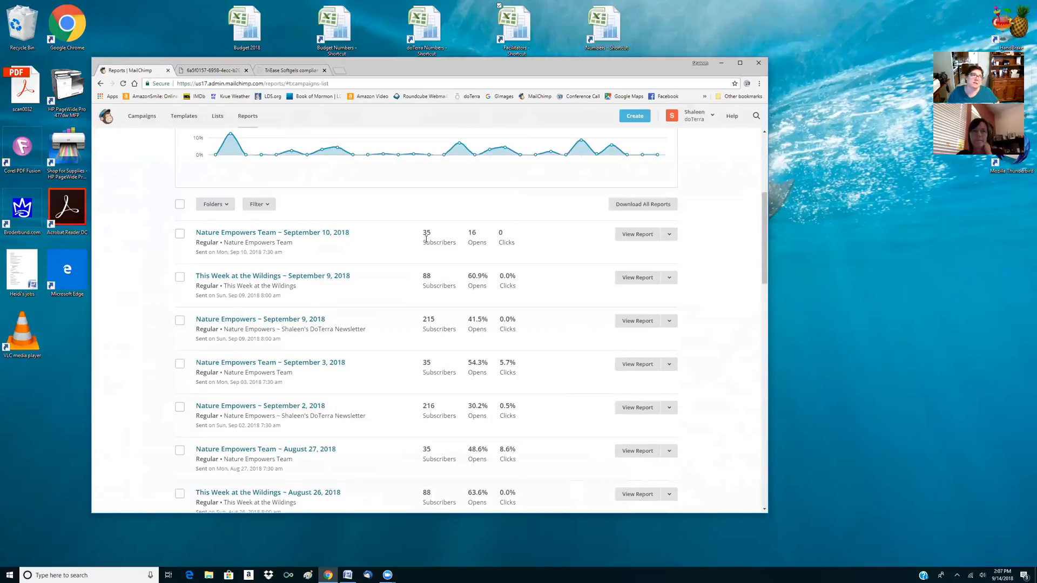
{"action": "mouse_move", "coordinate": [429, 142]}
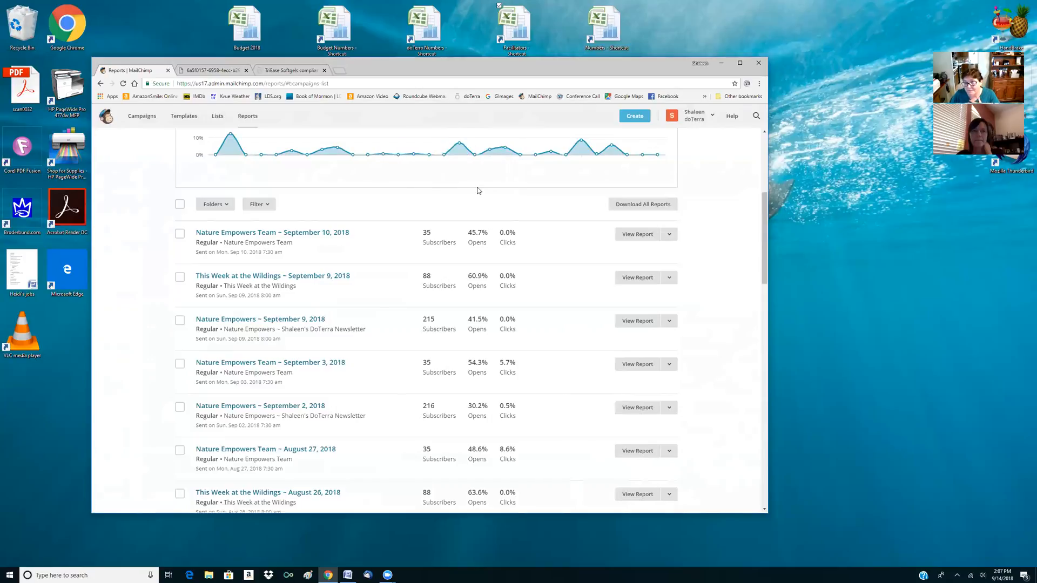
{"action": "mouse_move", "coordinate": [477, 239]}
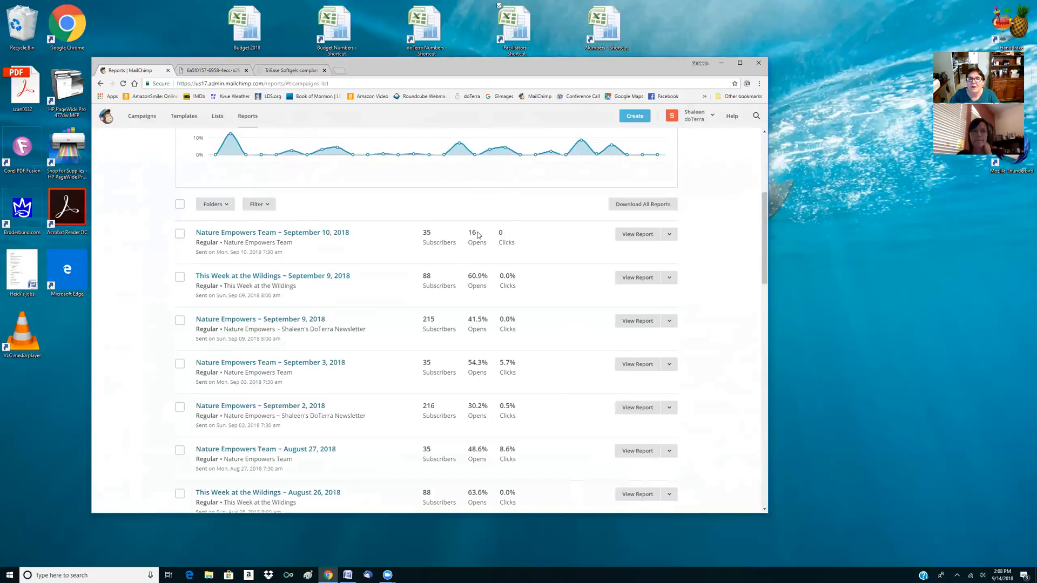
View the report for the Nature Empowers Team September 10, 2018 campaign and review the subscribers who opened it, including opens and member ratings
{"action": "left_click", "coordinate": [640, 237]}
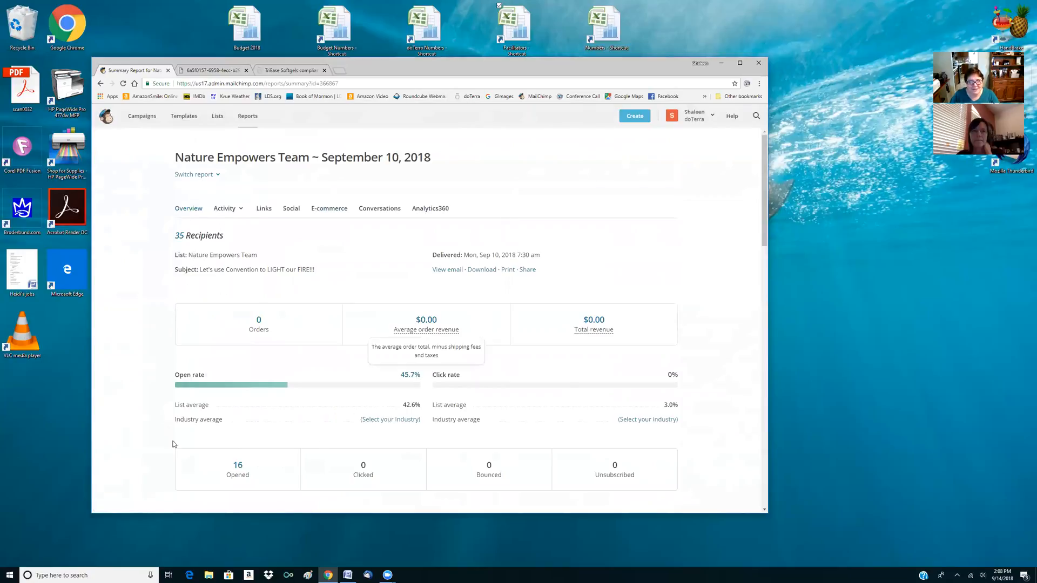
{"action": "left_click", "coordinate": [240, 468]}
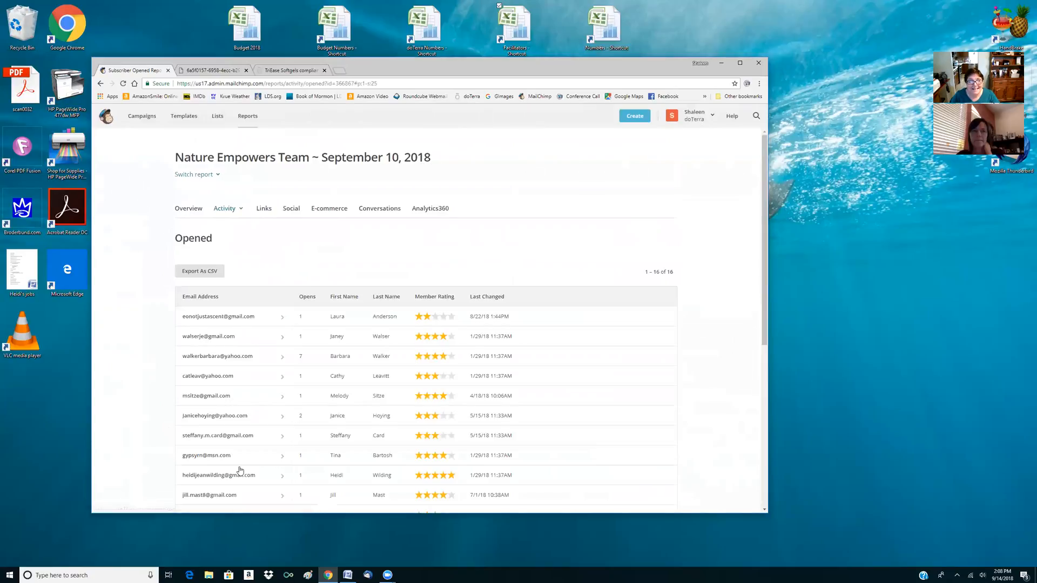
{"action": "scroll", "coordinate": [223, 404], "scroll_direction": "down", "scroll_amount": 3}
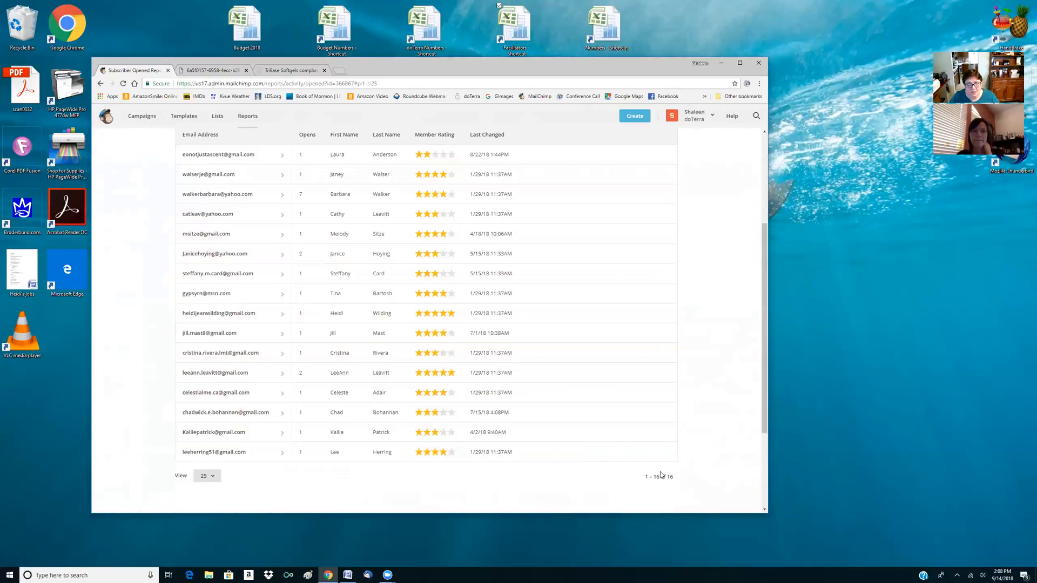
{"action": "scroll", "coordinate": [661, 474], "scroll_direction": "down", "scroll_amount": 2}
{"action": "scroll", "coordinate": [331, 391], "scroll_direction": "up", "scroll_amount": 3}
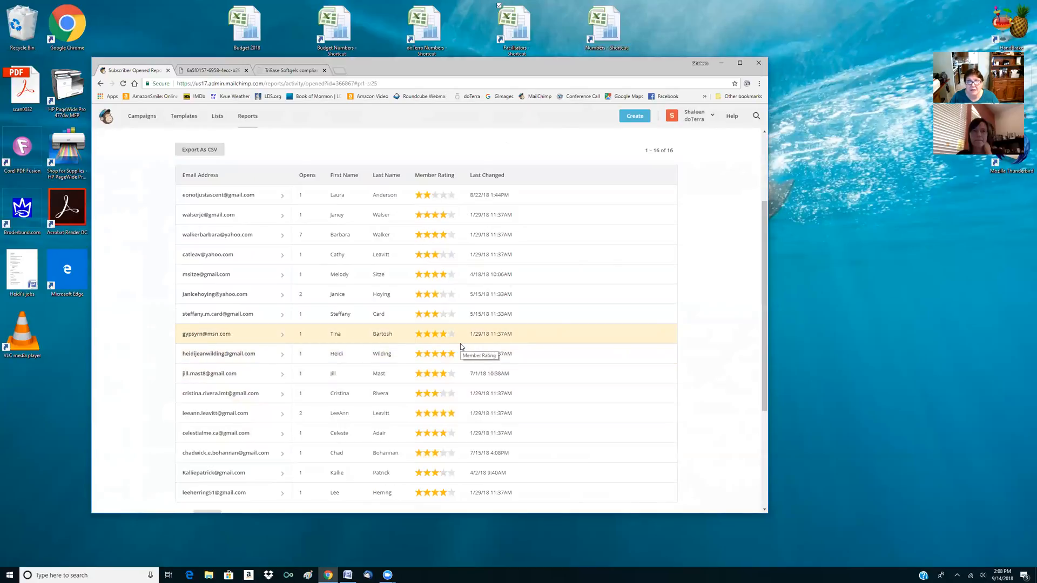
{"action": "scroll", "coordinate": [460, 343], "scroll_direction": "down", "scroll_amount": 2}
{"action": "scroll", "coordinate": [460, 343], "scroll_direction": "up", "scroll_amount": 2}
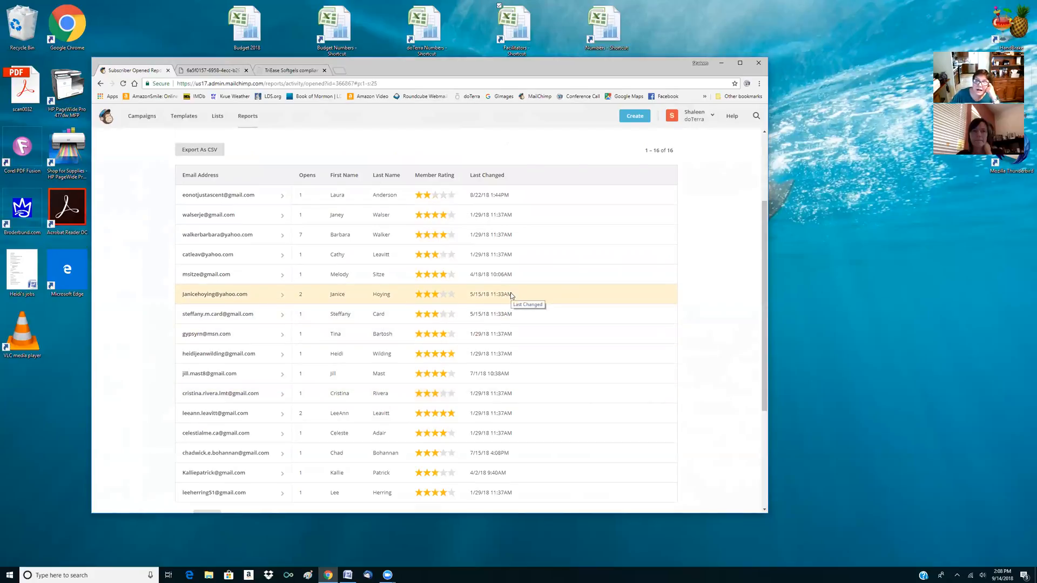
{"action": "scroll", "coordinate": [511, 295], "scroll_direction": "up", "scroll_amount": 3}
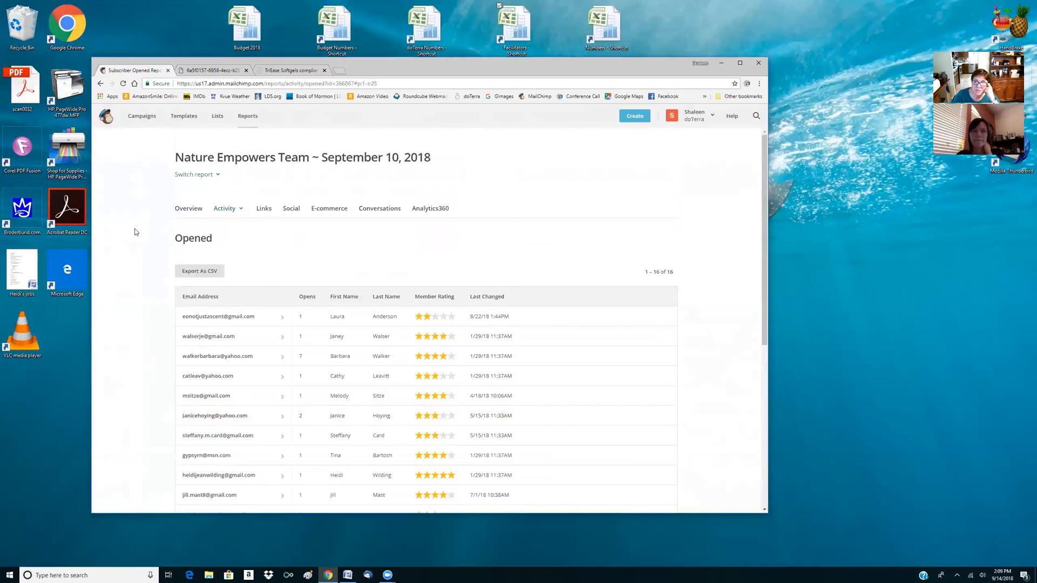
{"action": "scroll", "coordinate": [135, 232], "scroll_direction": "down", "scroll_amount": 5}
{"action": "scroll", "coordinate": [134, 232], "scroll_direction": "up", "scroll_amount": 3}
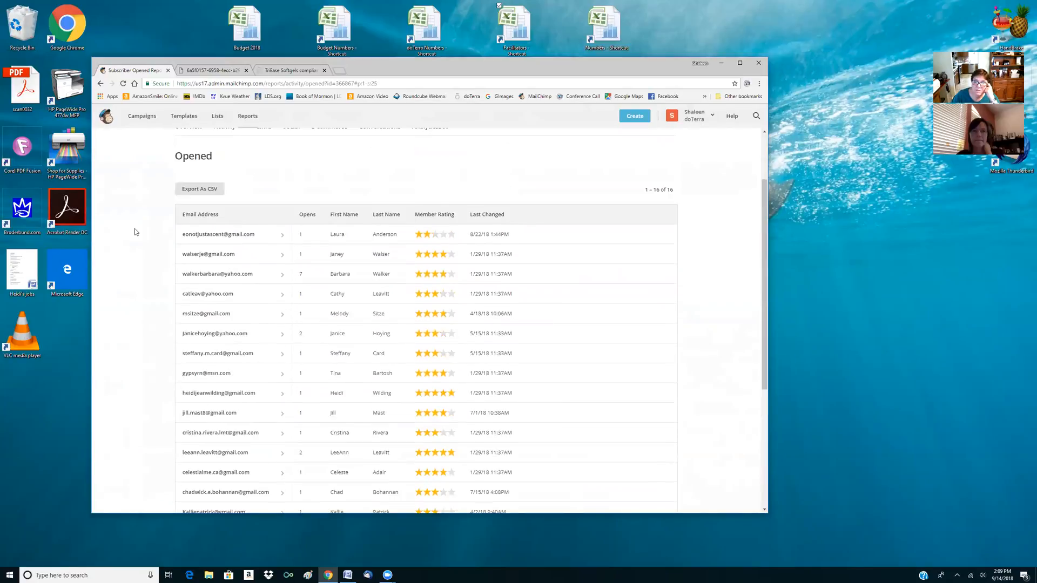
{"action": "scroll", "coordinate": [136, 232], "scroll_direction": "up", "scroll_amount": 2}
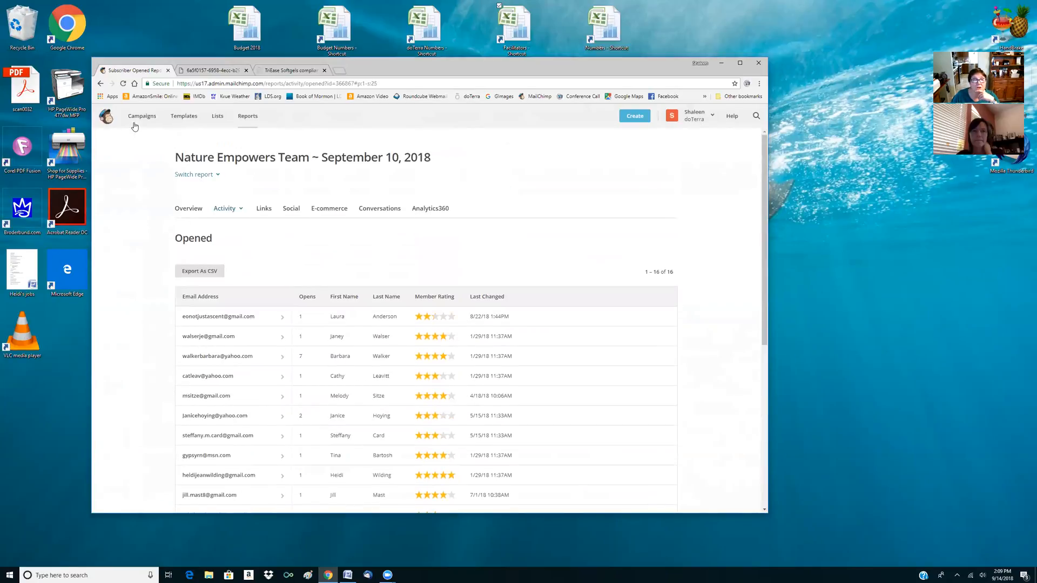
Return to the reports overview and bring up the subscribers who opened the Nature Empowers September 9, 2018 campaign
{"action": "left_click", "coordinate": [251, 125]}
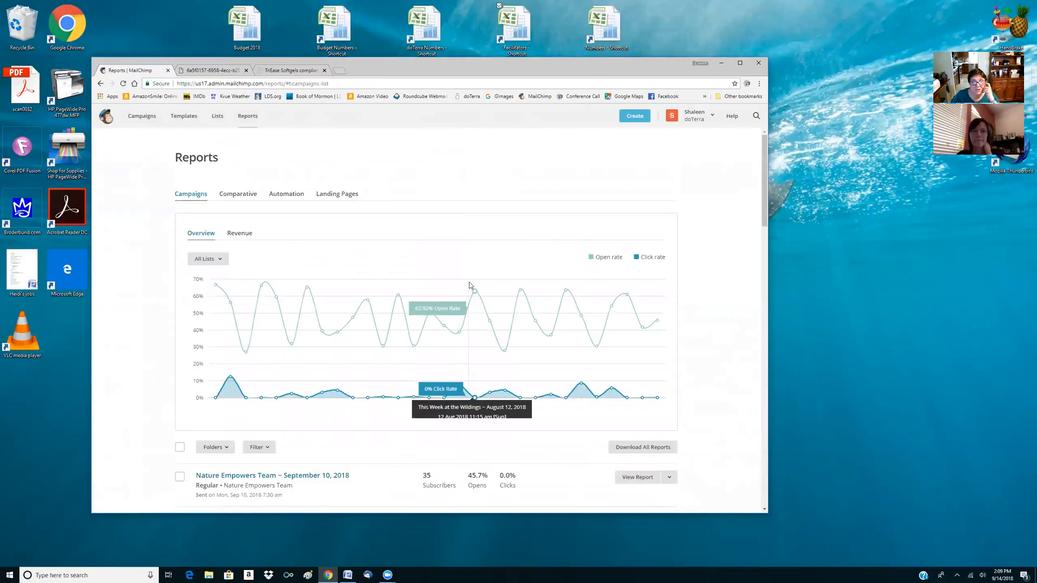
{"action": "scroll", "coordinate": [469, 285], "scroll_direction": "down", "scroll_amount": 3}
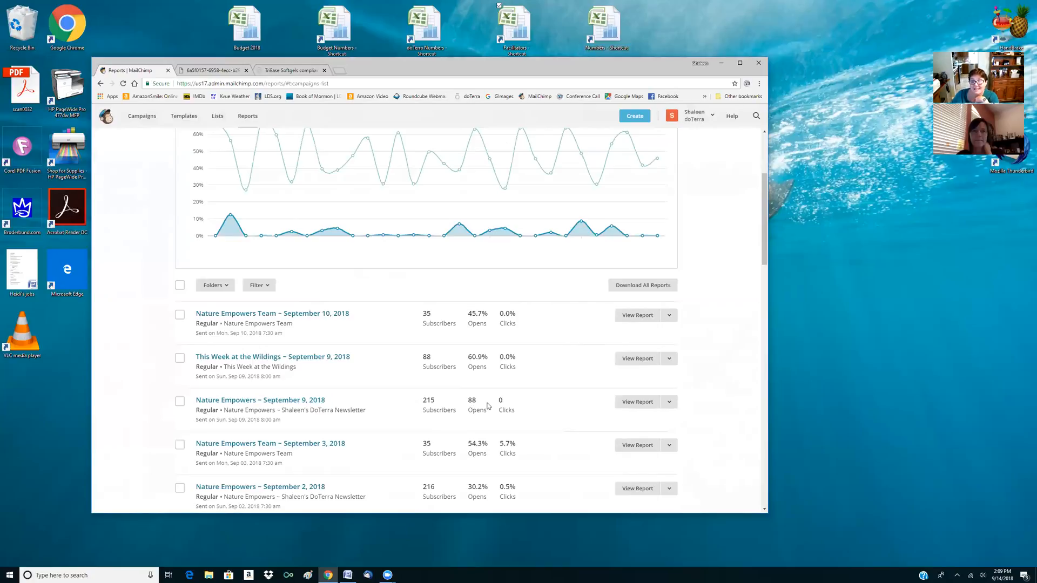
{"action": "left_click", "coordinate": [634, 405]}
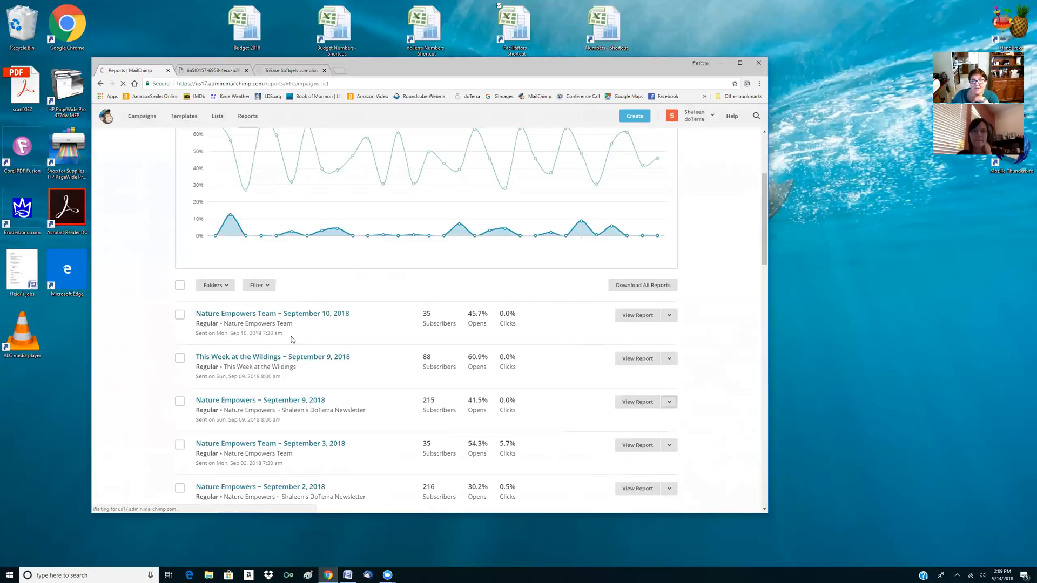
{"action": "scroll", "coordinate": [292, 339], "scroll_direction": "down", "scroll_amount": 2}
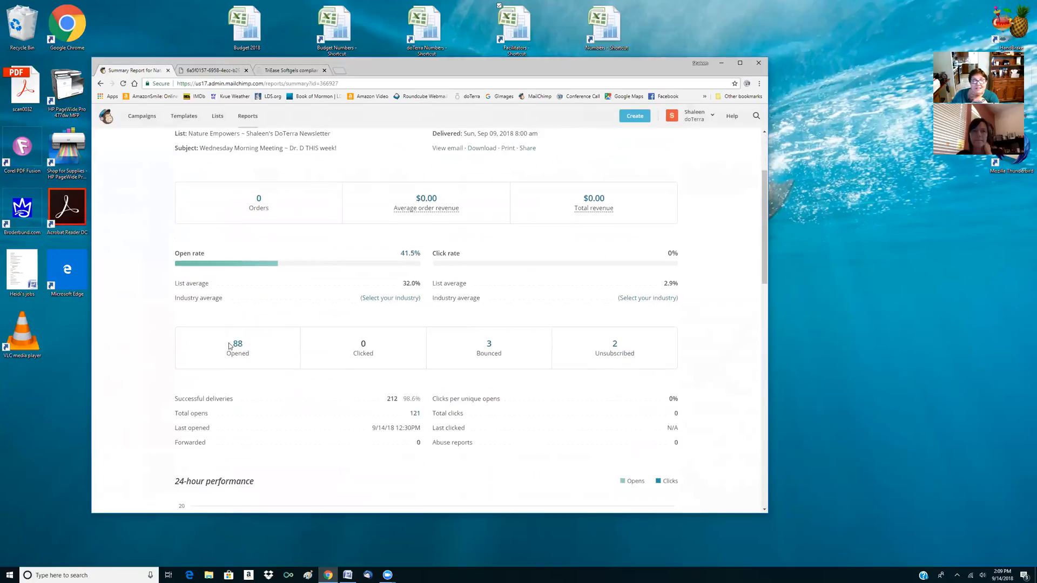
{"action": "left_click", "coordinate": [234, 345]}
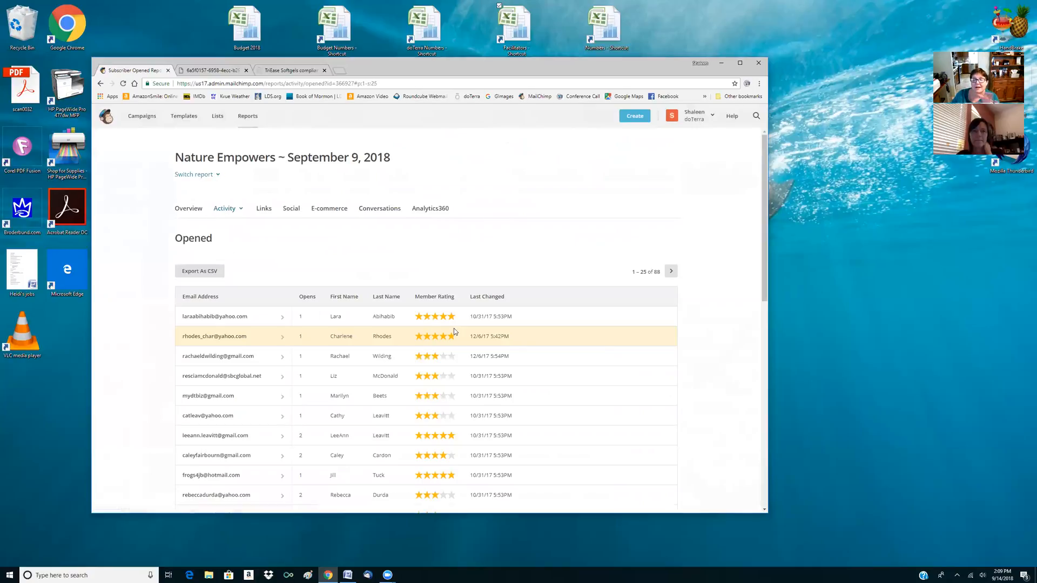
Review the opens and member ratings of the first 25 subscribers who opened the September 9 newsletter
{"action": "scroll", "coordinate": [245, 342], "scroll_direction": "down", "scroll_amount": 1}
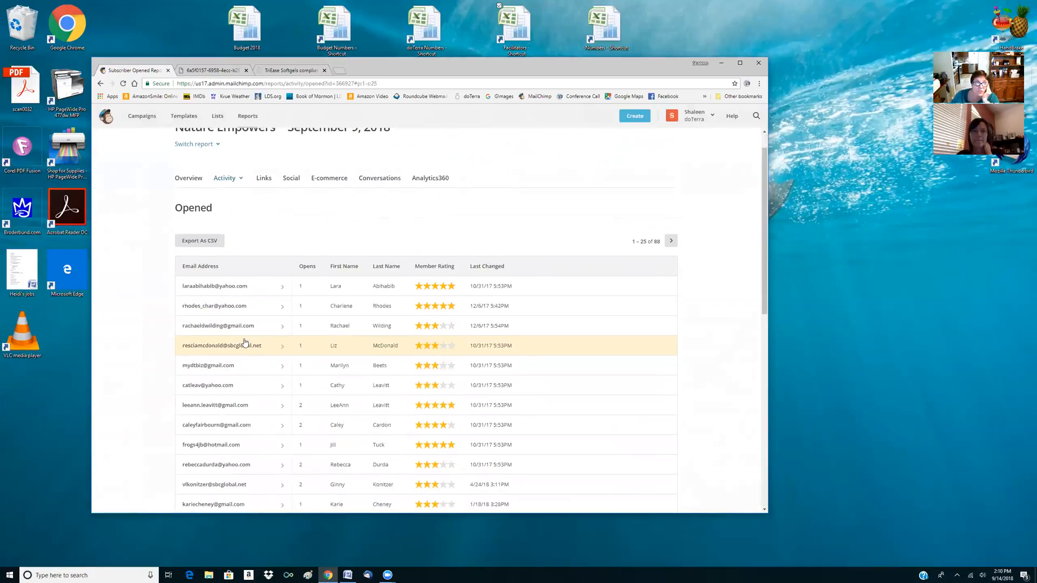
{"action": "scroll", "coordinate": [244, 342], "scroll_direction": "down", "scroll_amount": 1}
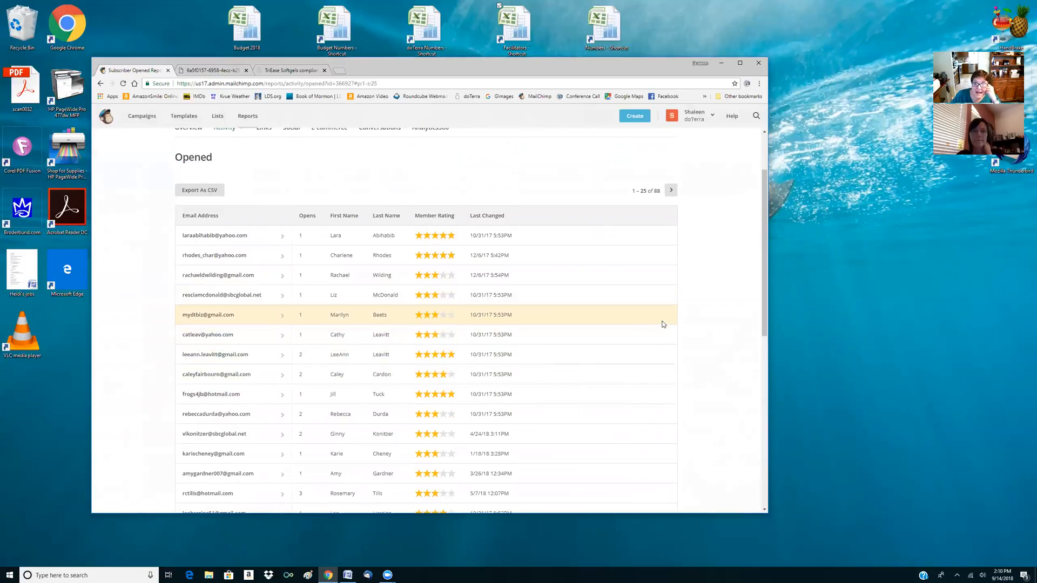
{"action": "scroll", "coordinate": [705, 330], "scroll_direction": "down", "scroll_amount": 3}
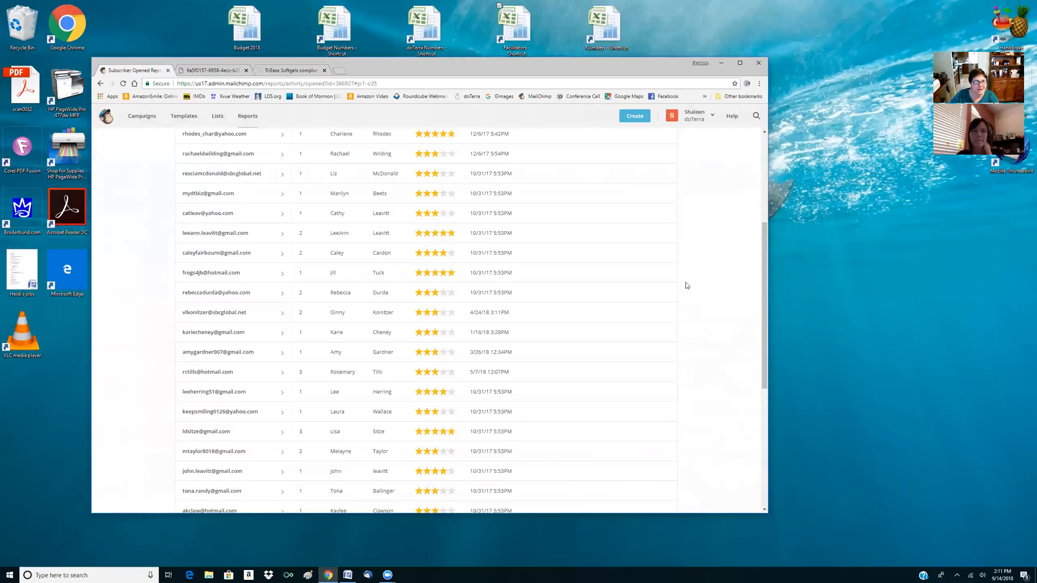
{"action": "scroll", "coordinate": [356, 315], "scroll_direction": "down", "scroll_amount": 2}
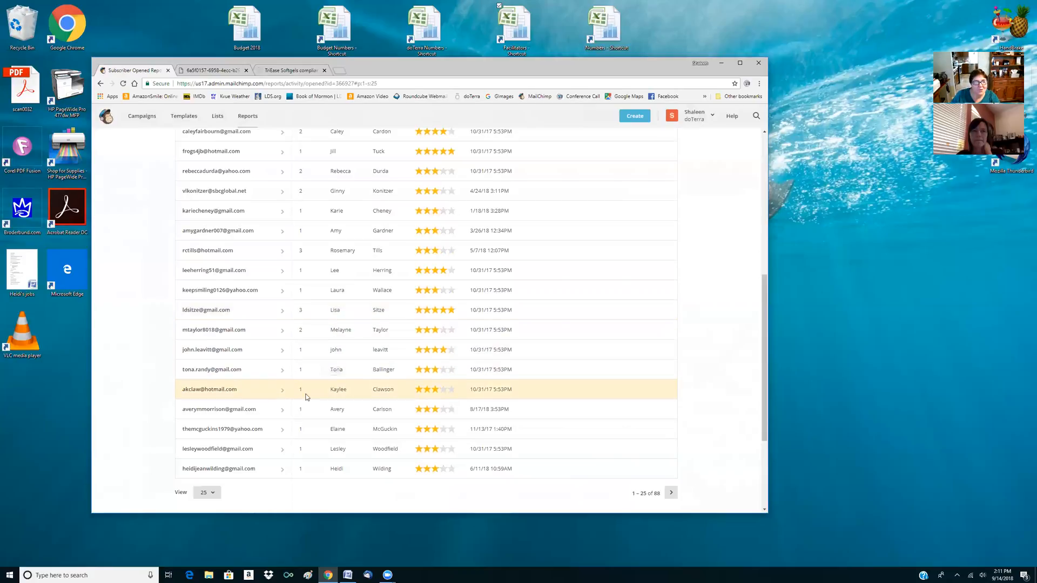
Go to the second page of subscribers who opened the September 9 newsletter and review their open counts through the end
{"action": "left_click", "coordinate": [670, 493]}
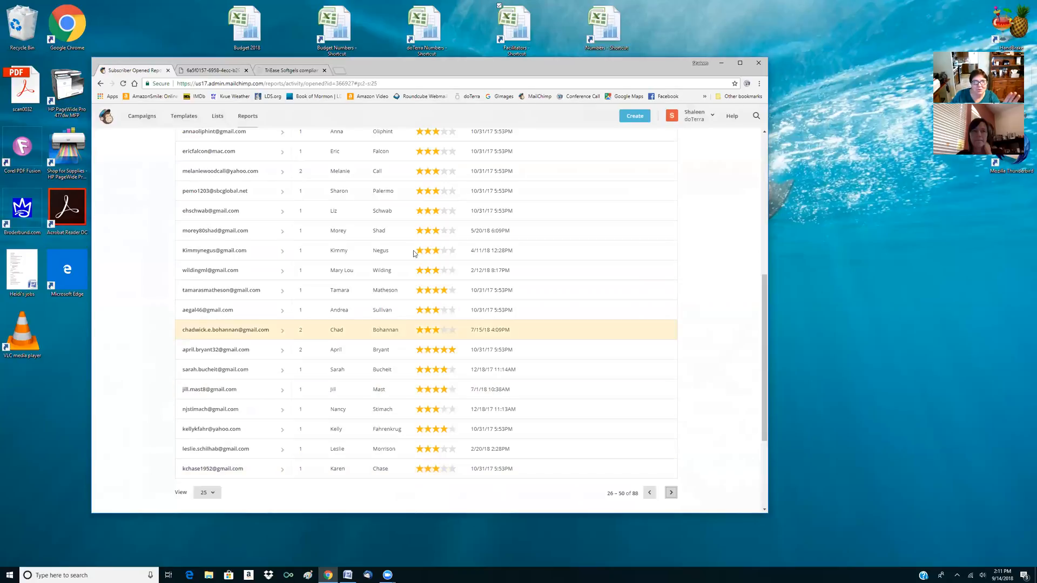
{"action": "scroll", "coordinate": [291, 197], "scroll_direction": "up", "scroll_amount": 4}
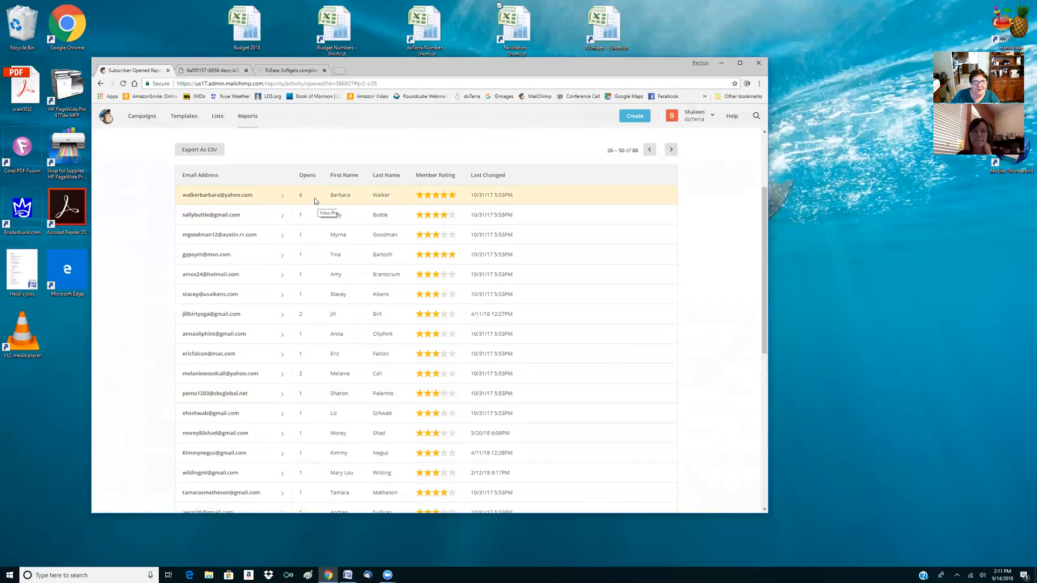
{"action": "scroll", "coordinate": [299, 216], "scroll_direction": "down", "scroll_amount": 2}
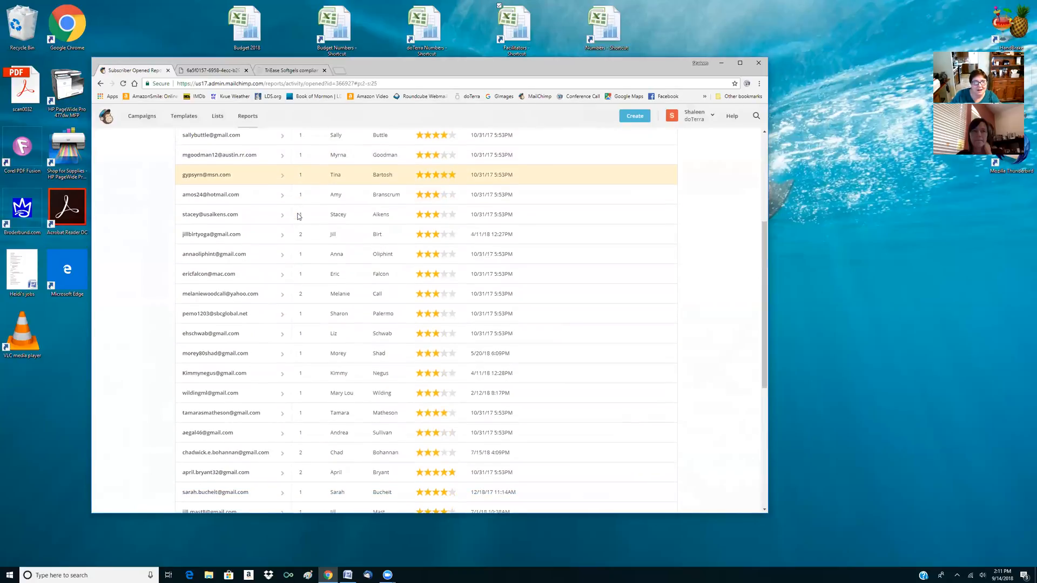
{"action": "scroll", "coordinate": [297, 221], "scroll_direction": "down", "scroll_amount": 2}
{"action": "scroll", "coordinate": [303, 267], "scroll_direction": "down", "scroll_amount": 2}
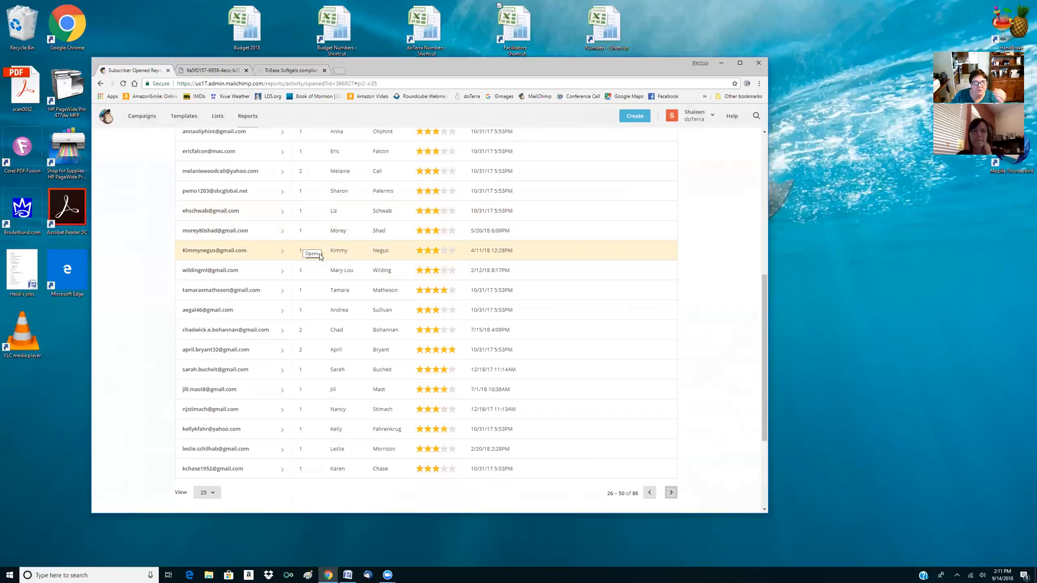
{"action": "scroll", "coordinate": [320, 257], "scroll_direction": "down", "scroll_amount": 1}
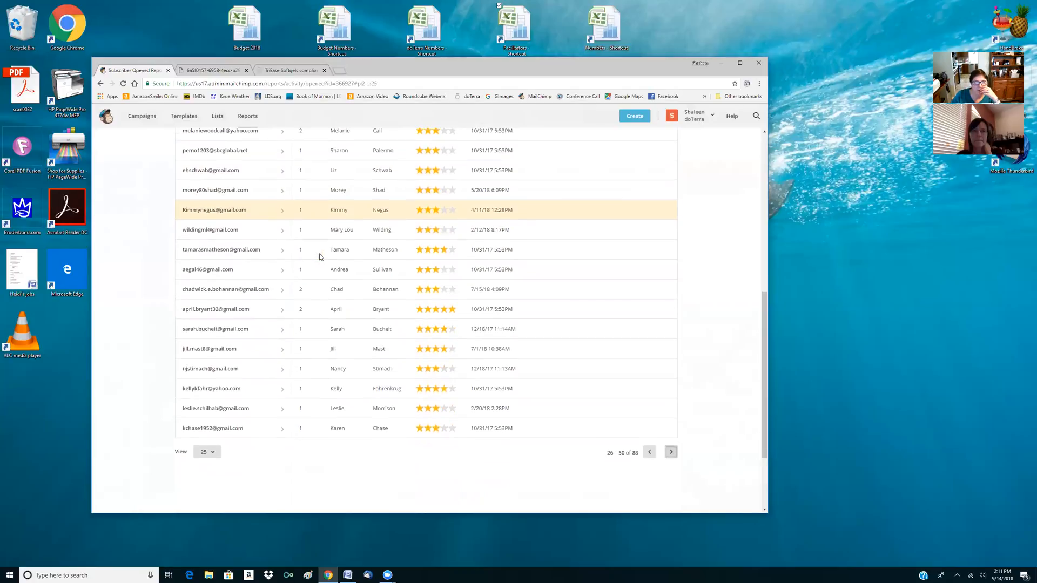
{"action": "scroll", "coordinate": [320, 257], "scroll_direction": "down", "scroll_amount": 1}
{"action": "scroll", "coordinate": [320, 256], "scroll_direction": "down", "scroll_amount": 1}
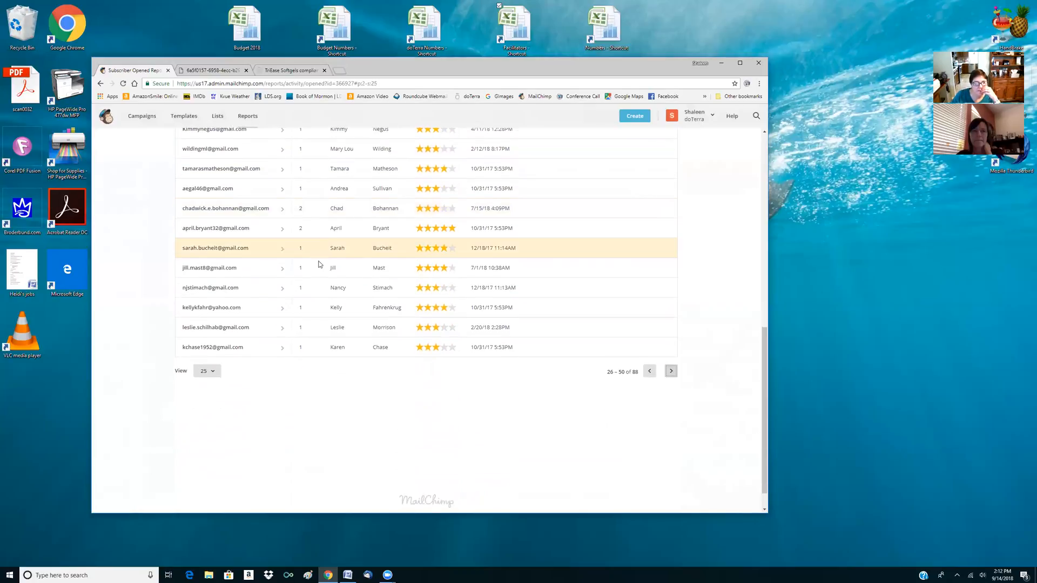
Go to the third page of subscribers who opened the September 9 newsletter and look through entries 51 to 75
{"action": "left_click", "coordinate": [671, 373]}
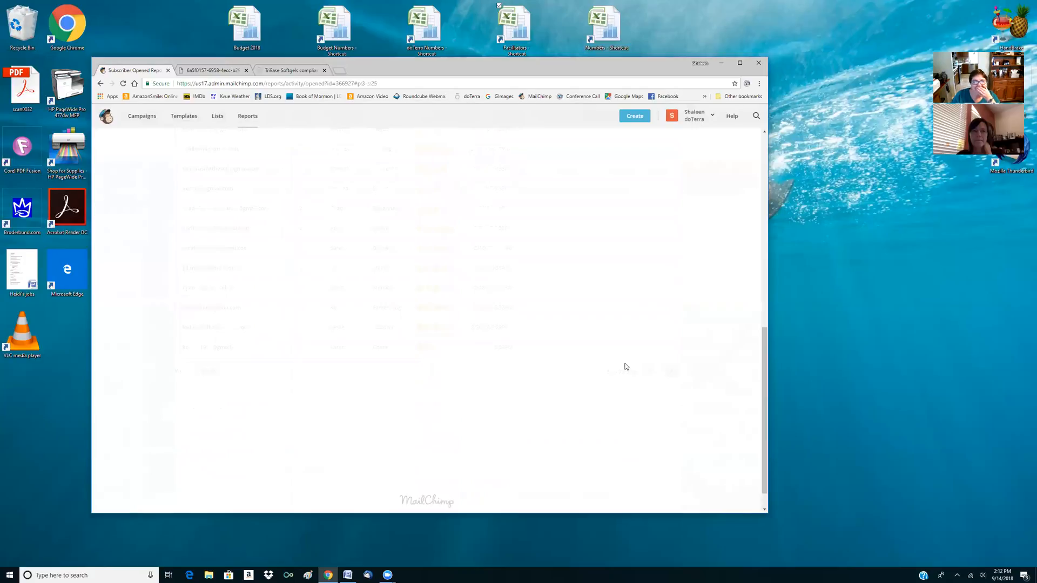
{"action": "scroll", "coordinate": [268, 243], "scroll_direction": "up", "scroll_amount": 5}
{"action": "scroll", "coordinate": [266, 219], "scroll_direction": "up", "scroll_amount": 4}
{"action": "scroll", "coordinate": [286, 254], "scroll_direction": "down", "scroll_amount": 3}
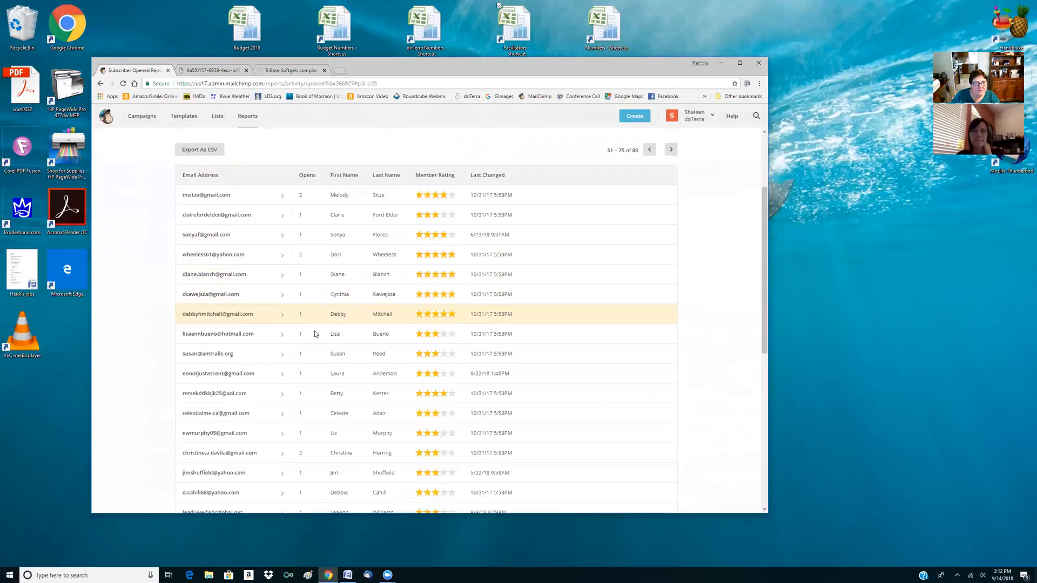
{"action": "scroll", "coordinate": [314, 345], "scroll_direction": "down", "scroll_amount": 3}
{"action": "scroll", "coordinate": [315, 352], "scroll_direction": "down", "scroll_amount": 3}
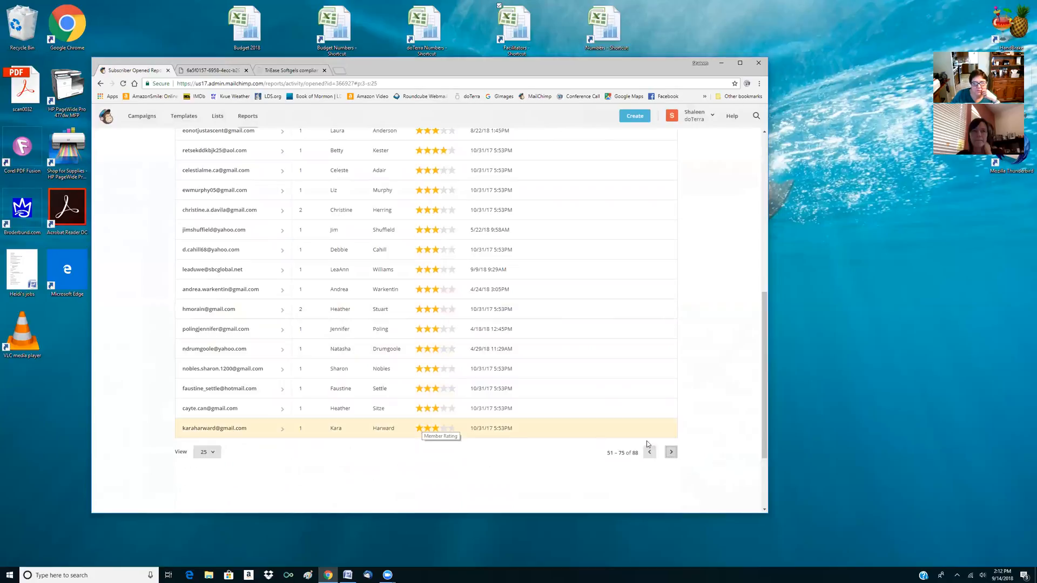
Go to the last page of subscribers who opened the September 9 newsletter and check their opens and ratings
{"action": "left_click", "coordinate": [671, 453]}
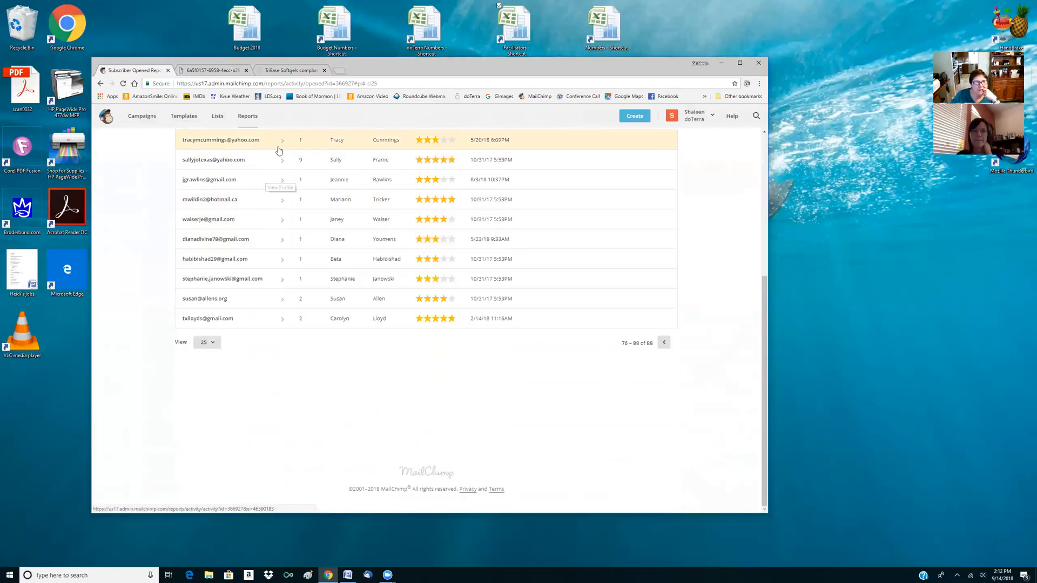
{"action": "scroll", "coordinate": [296, 238], "scroll_direction": "up", "scroll_amount": 2}
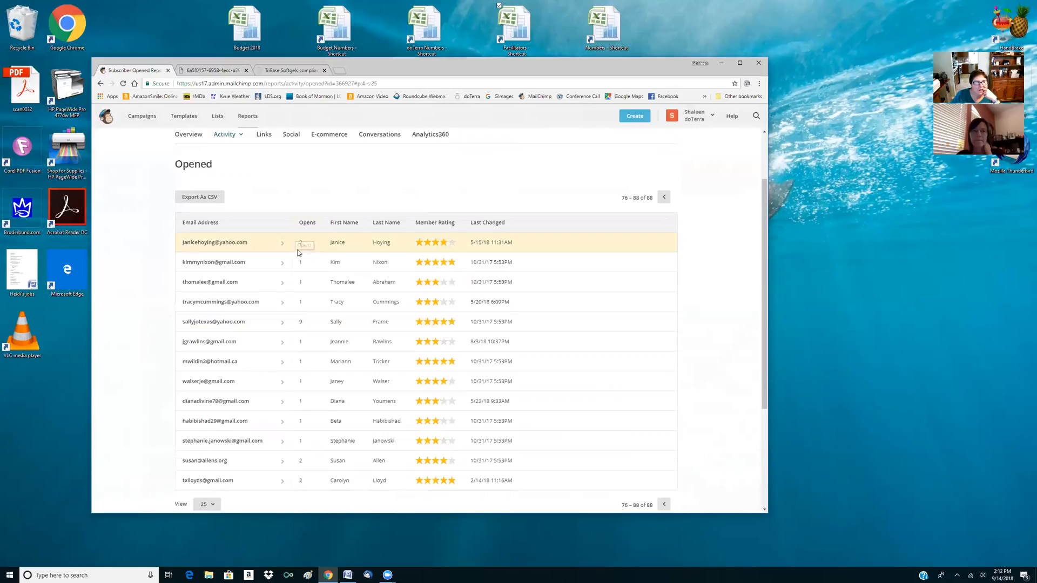
{"action": "scroll", "coordinate": [312, 307], "scroll_direction": "down", "scroll_amount": 1}
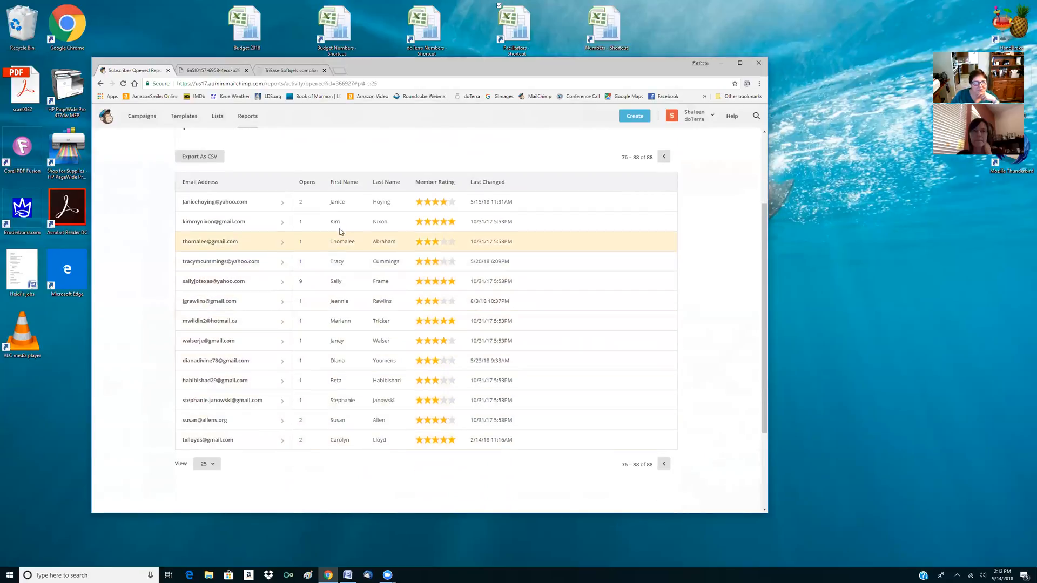
{"action": "scroll", "coordinate": [341, 203], "scroll_direction": "up", "scroll_amount": 3}
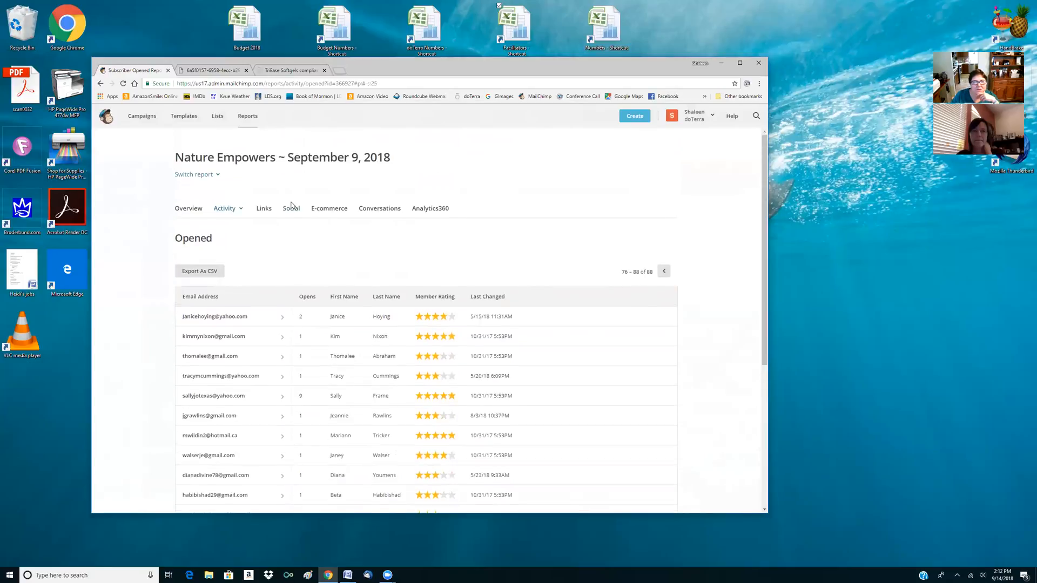
Look through the last page of September 9 newsletter openers once more and return to the campaigns list
{"action": "scroll", "coordinate": [290, 205], "scroll_direction": "down", "scroll_amount": 5}
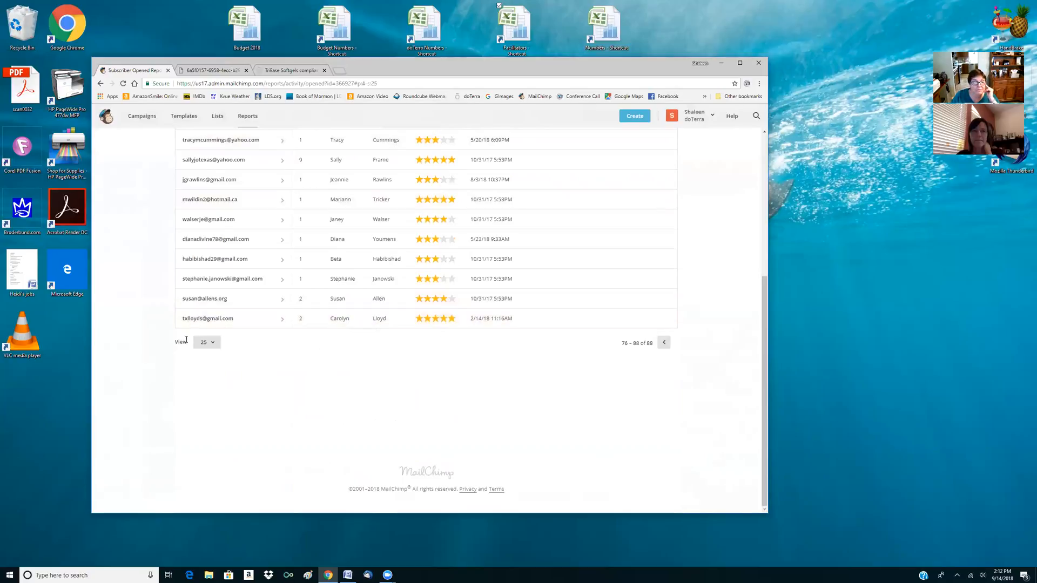
{"action": "scroll", "coordinate": [240, 345], "scroll_direction": "up", "scroll_amount": 5}
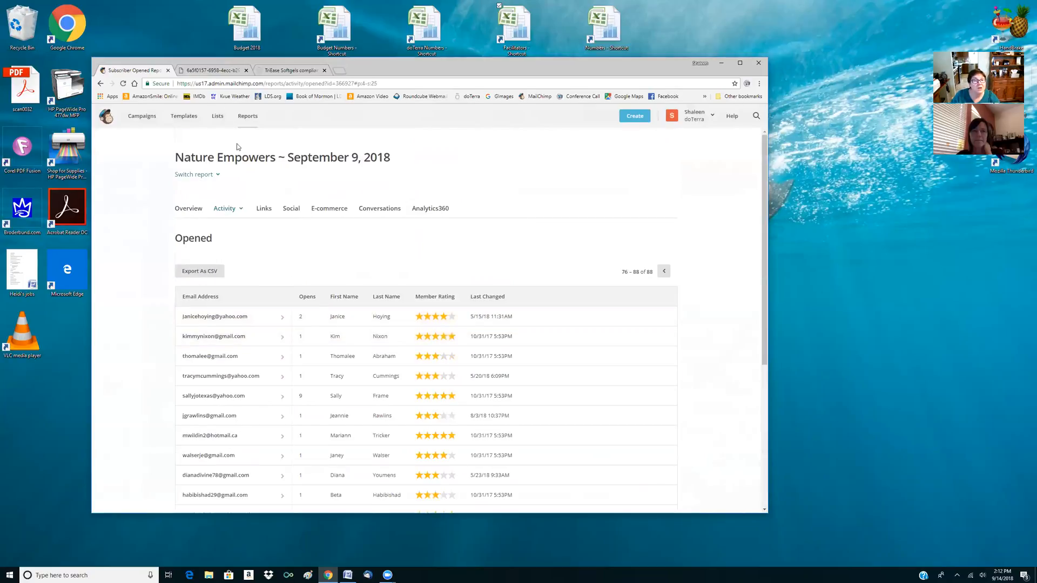
{"action": "left_click", "coordinate": [142, 116]}
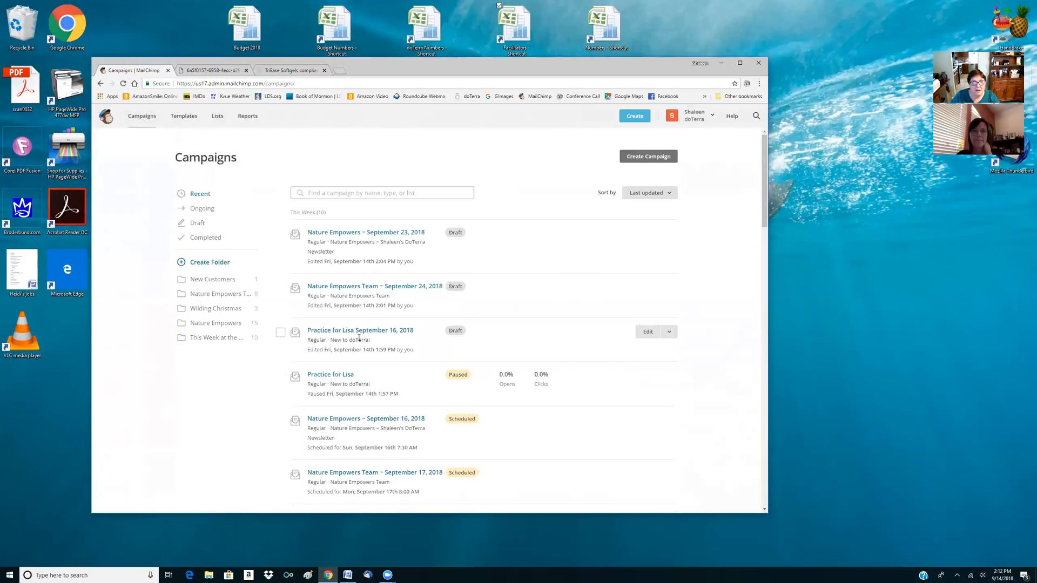
Try switching the September 16 practice draft's recipient list to Nature Empowers Team and Friends & Family for Christmas Email, discard it and leave the draft
{"action": "left_click", "coordinate": [648, 331]}
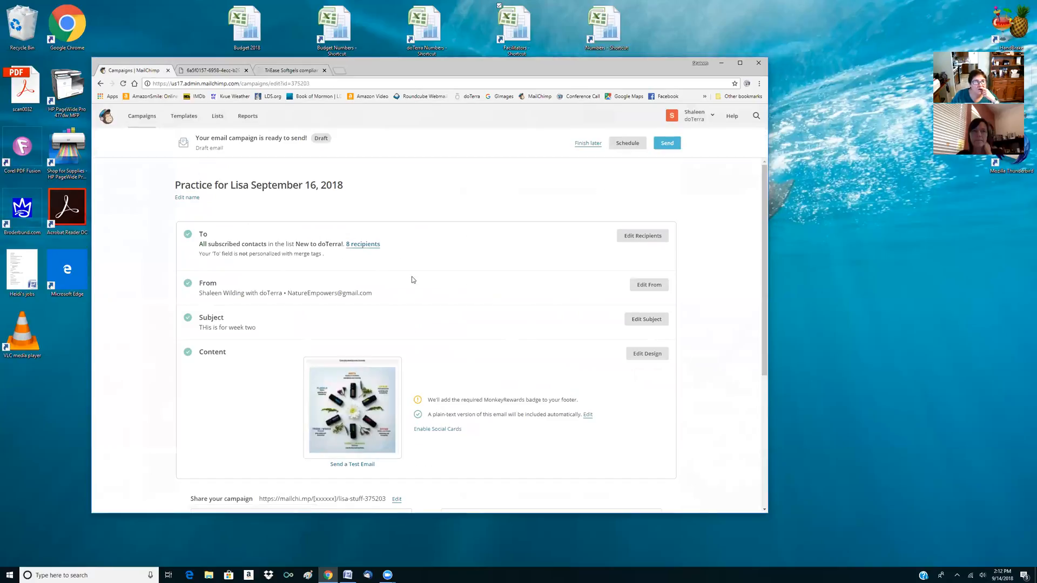
{"action": "left_click", "coordinate": [651, 241]}
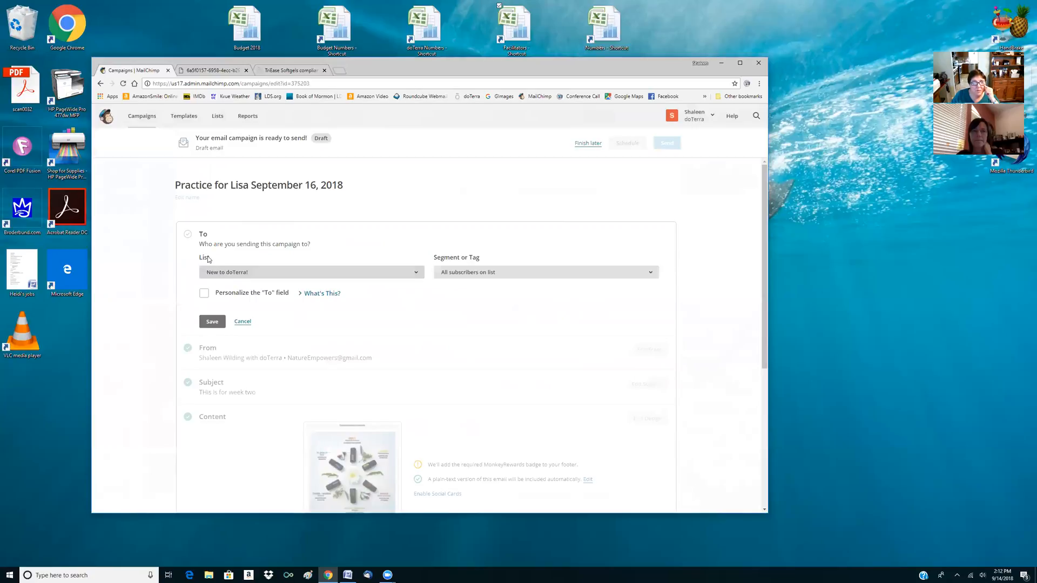
{"action": "left_click", "coordinate": [417, 274]}
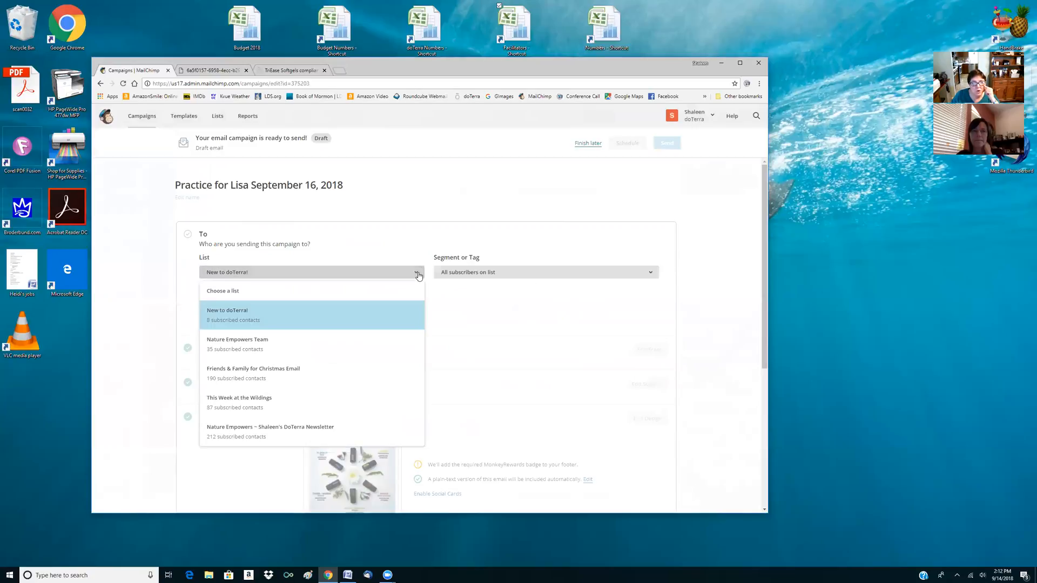
{"action": "left_click", "coordinate": [230, 351]}
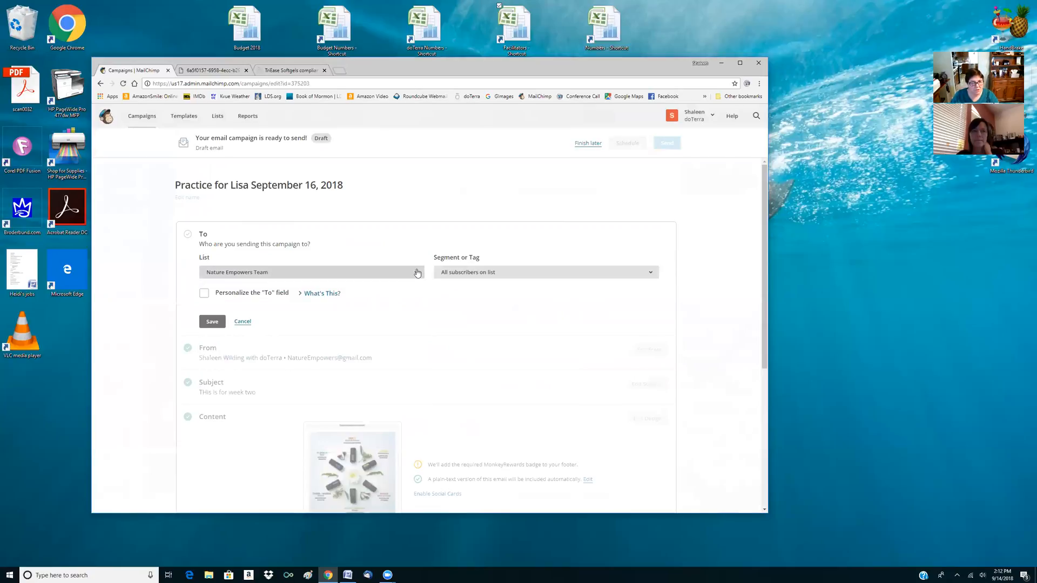
{"action": "left_click", "coordinate": [378, 272]}
{"action": "left_click", "coordinate": [231, 370]}
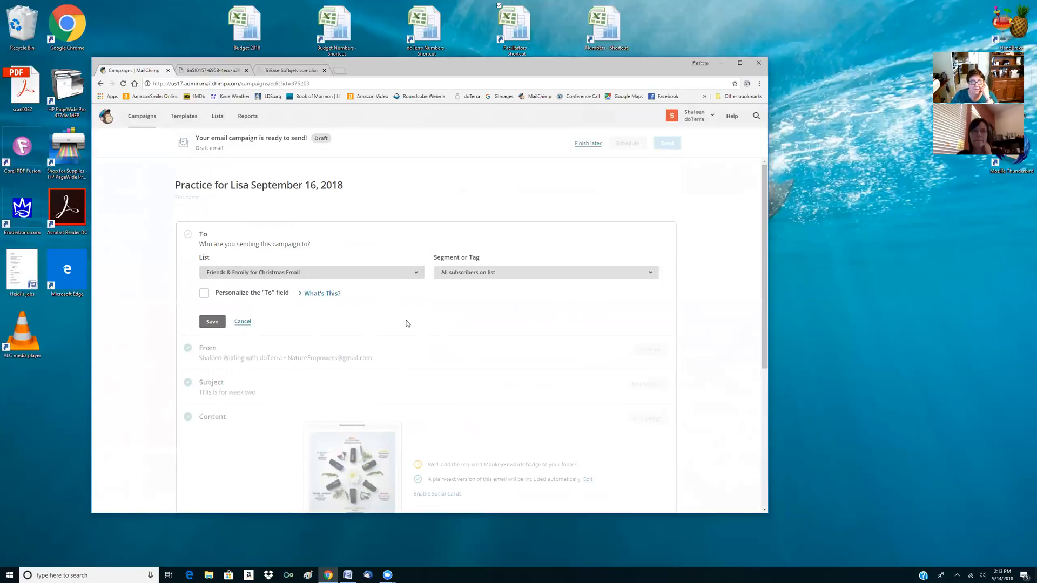
{"action": "left_click", "coordinate": [238, 322]}
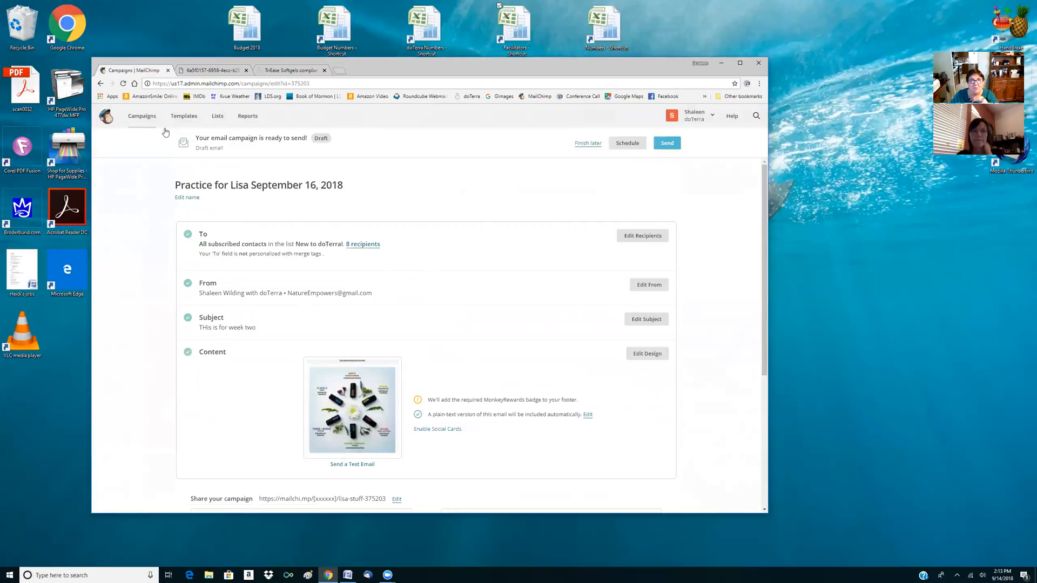
{"action": "left_click", "coordinate": [588, 143]}
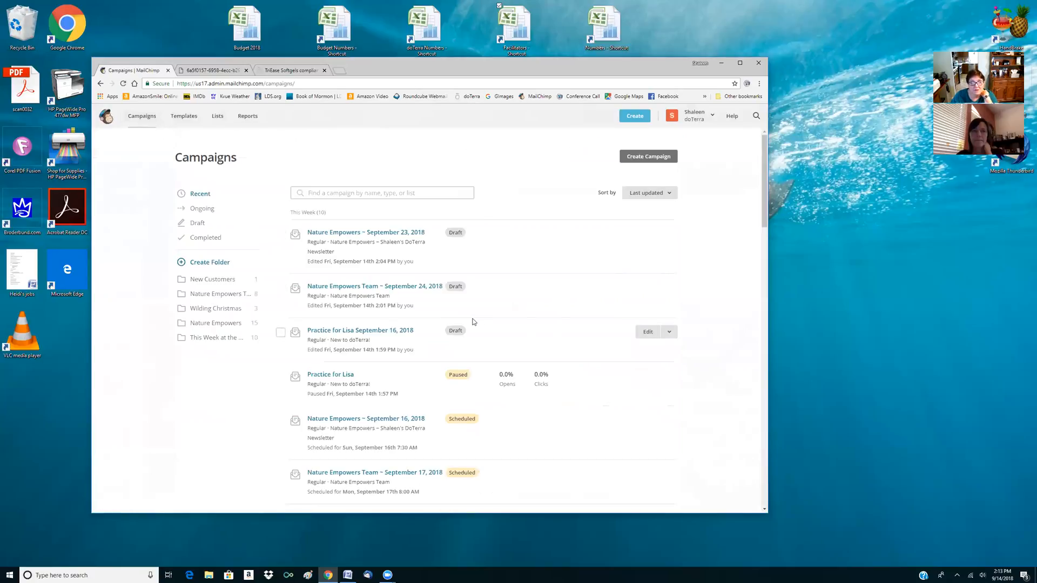
{"action": "scroll", "coordinate": [475, 314], "scroll_direction": "down", "scroll_amount": 1}
{"action": "scroll", "coordinate": [437, 272], "scroll_direction": "up", "scroll_amount": 1}
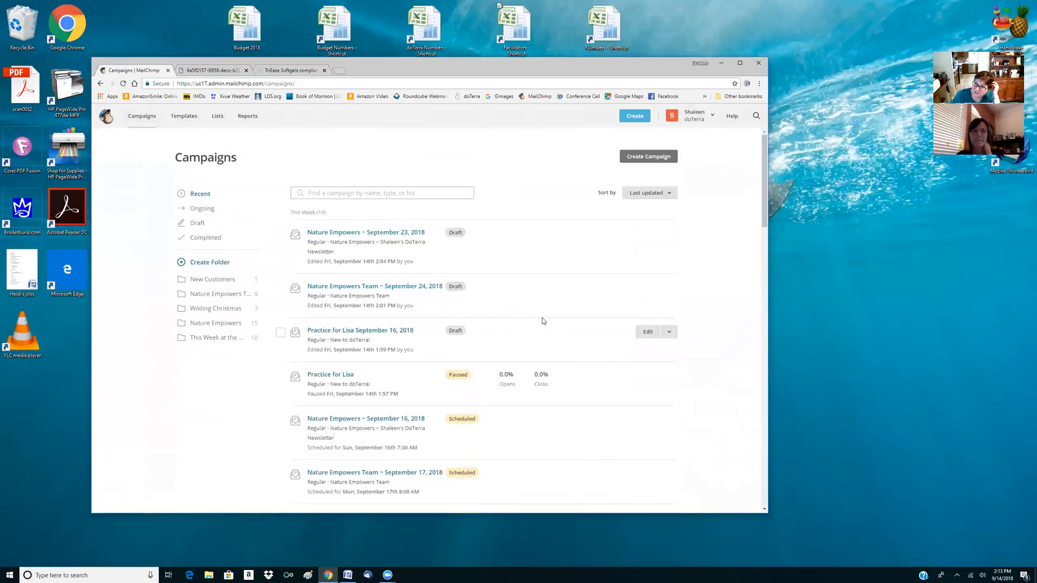
{"action": "scroll", "coordinate": [722, 324], "scroll_direction": "down", "scroll_amount": 2}
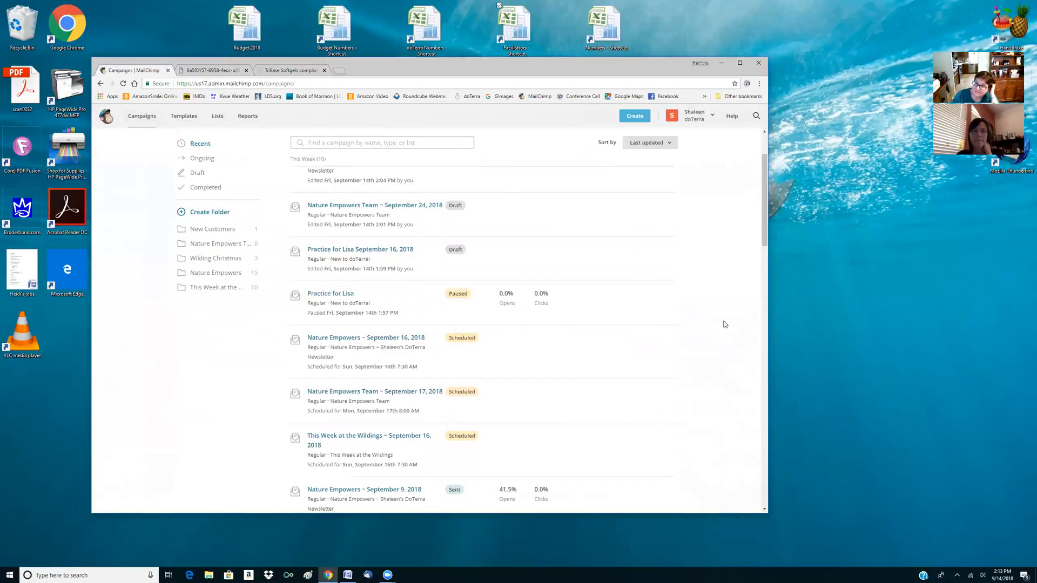
{"action": "scroll", "coordinate": [724, 309], "scroll_direction": "up", "scroll_amount": 1}
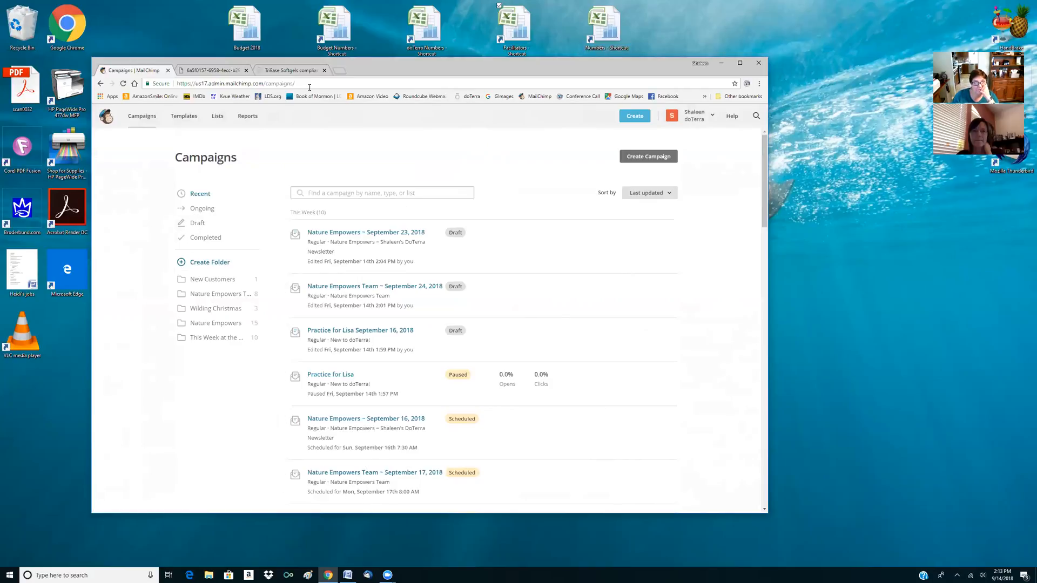
Replace the TriEase Softgels page with Google Images in a new browser tab and search for "doterra lavender"
{"action": "left_click", "coordinate": [324, 70]}
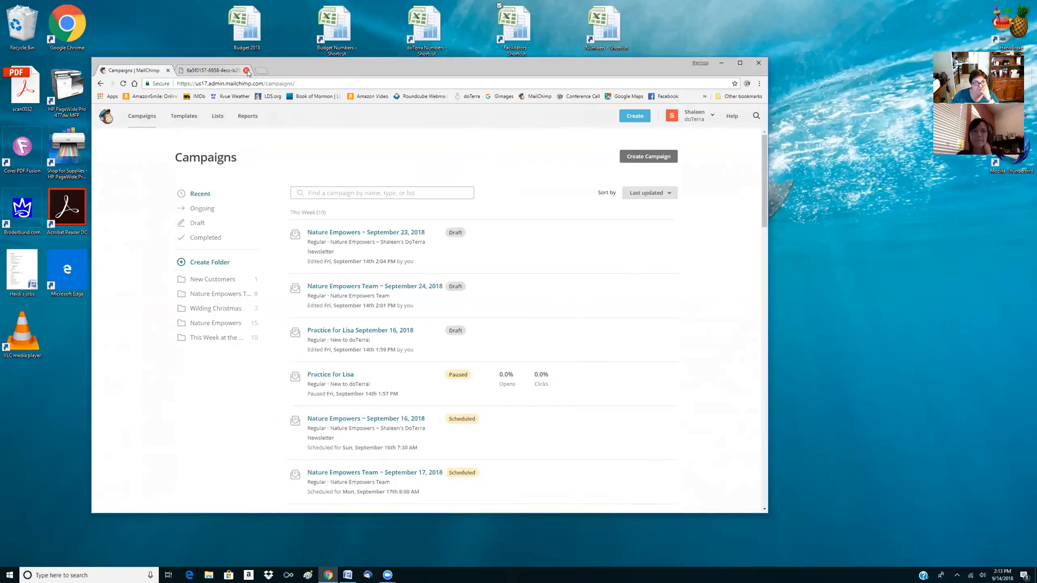
{"action": "left_click", "coordinate": [258, 69]}
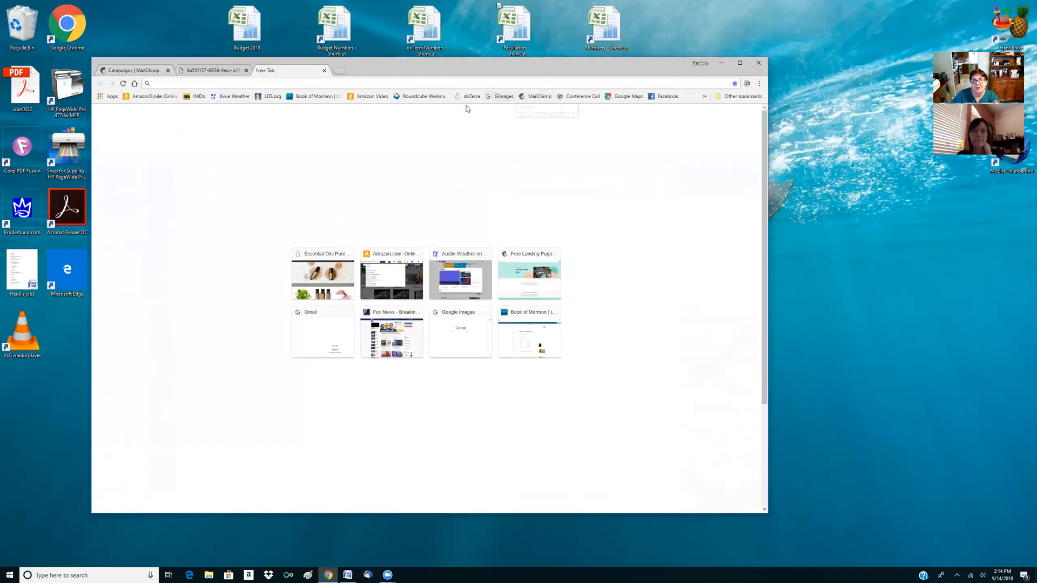
{"action": "left_click", "coordinate": [502, 97]}
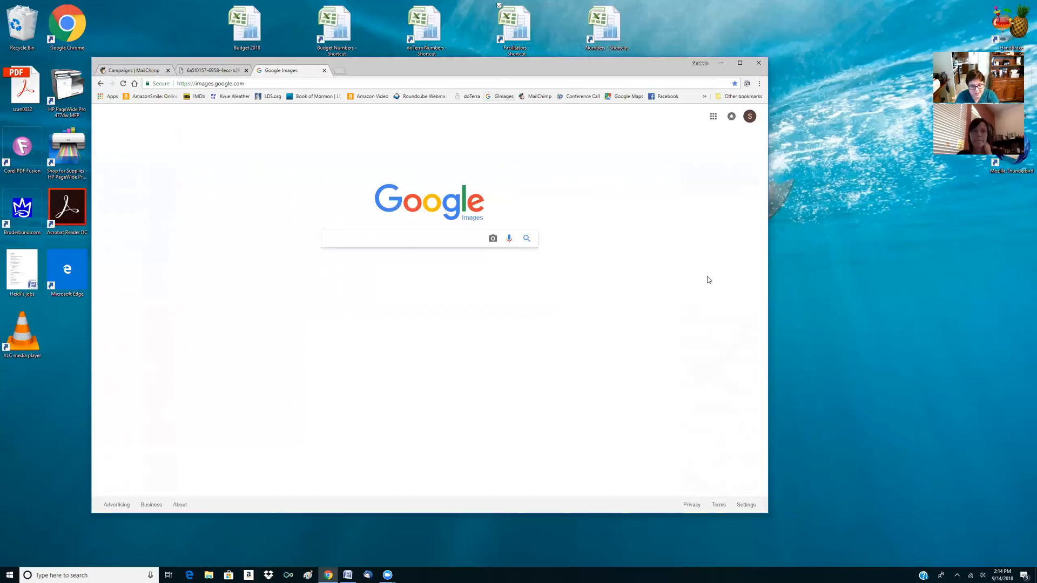
{"action": "type", "text": "doterra "}
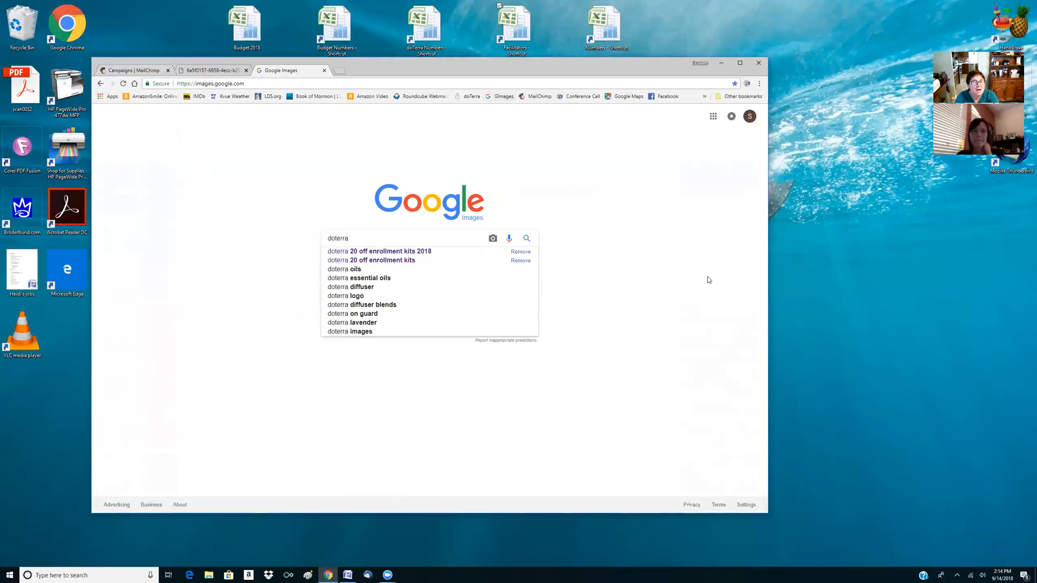
{"action": "type", "text": "lavender"}
{"action": "key", "text": "Return"}
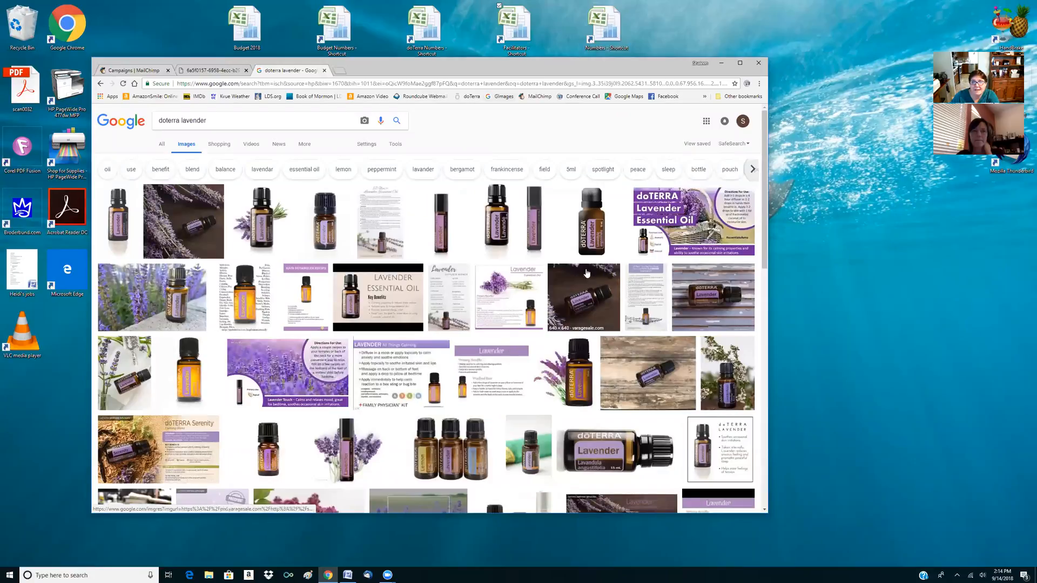
Save the image of the lavender bottle lying on weathered wooden slats as B1 in the Yes More pictures folder
{"action": "left_click", "coordinate": [710, 317]}
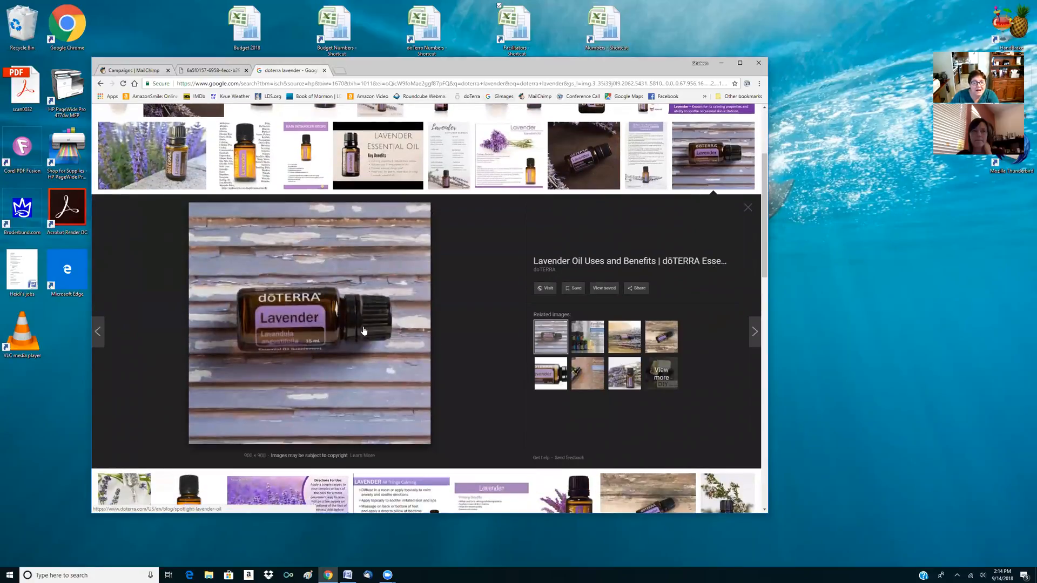
{"action": "right_click", "coordinate": [364, 330]}
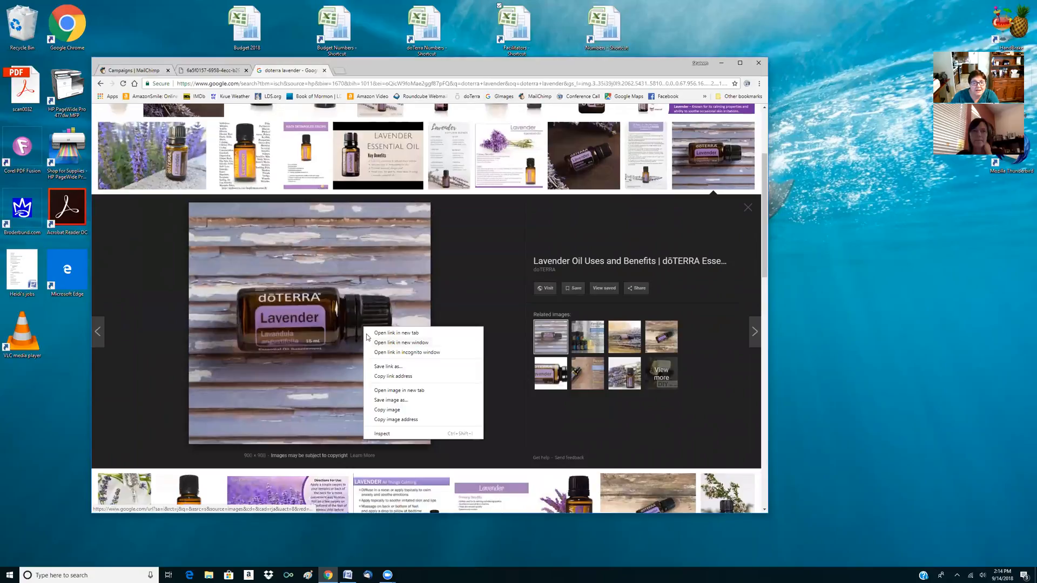
{"action": "left_click", "coordinate": [380, 400]}
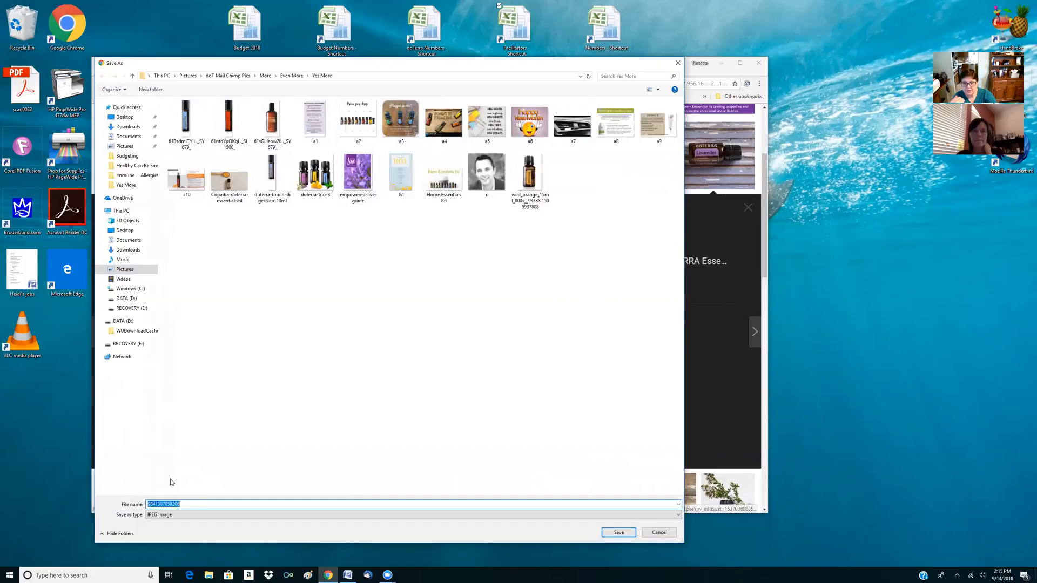
{"action": "type", "text": "B1"}
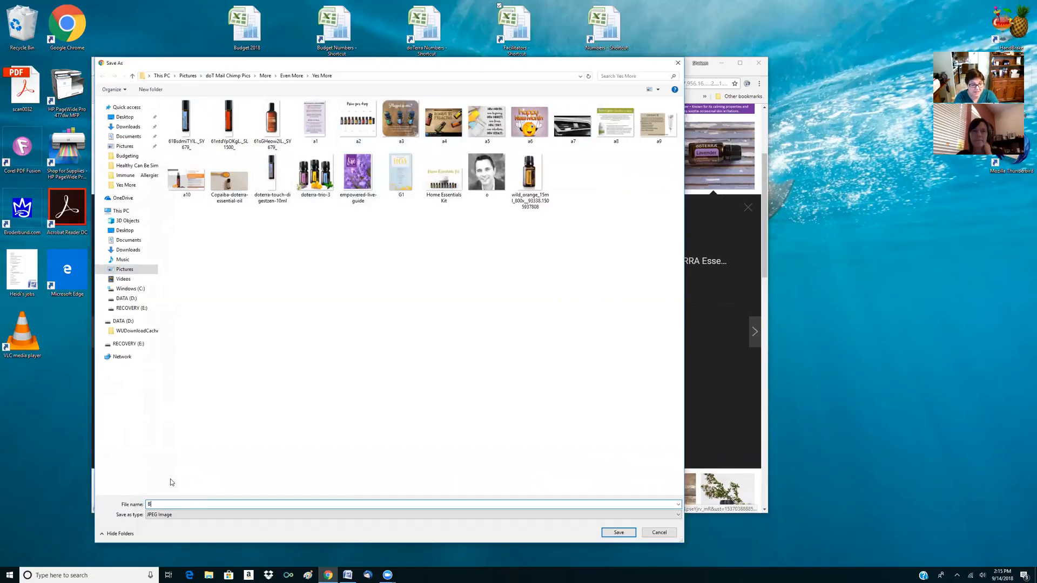
{"action": "left_click", "coordinate": [617, 534]}
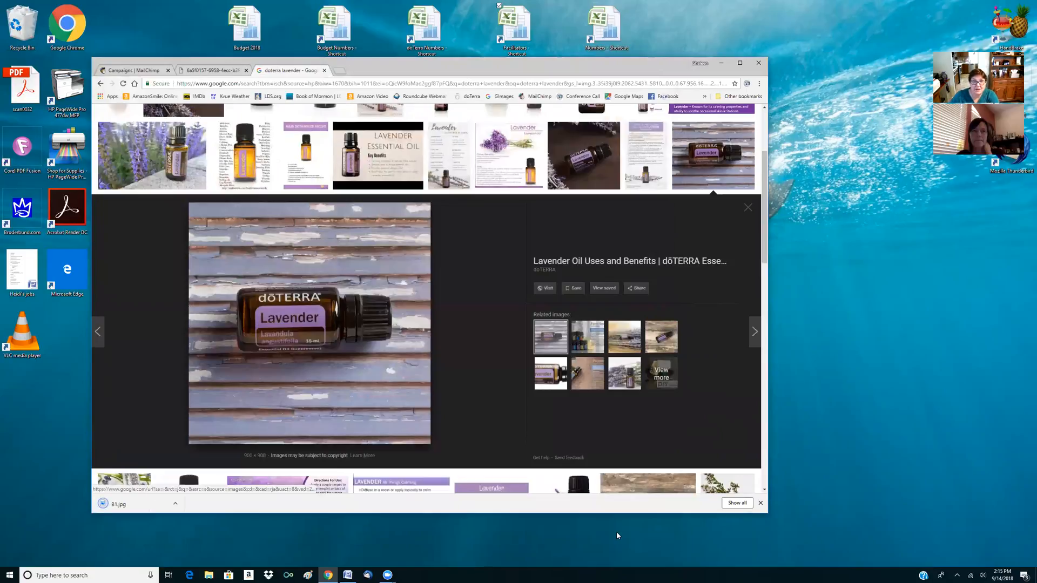
Change the image search from "doterra lavender" to "doterra team"
{"action": "scroll", "coordinate": [483, 443], "scroll_direction": "up", "scroll_amount": 3}
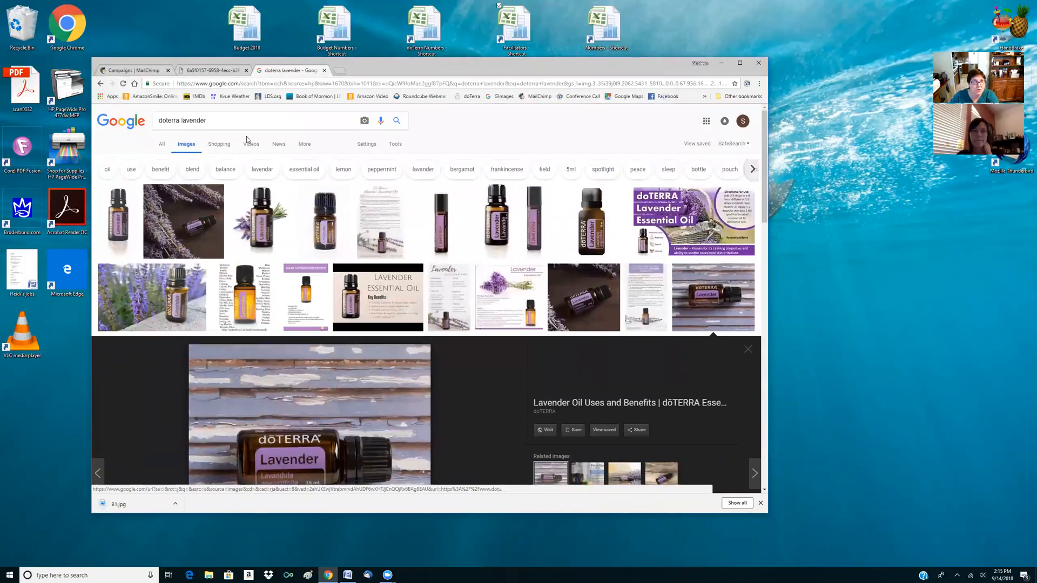
{"action": "double_click", "coordinate": [182, 122]}
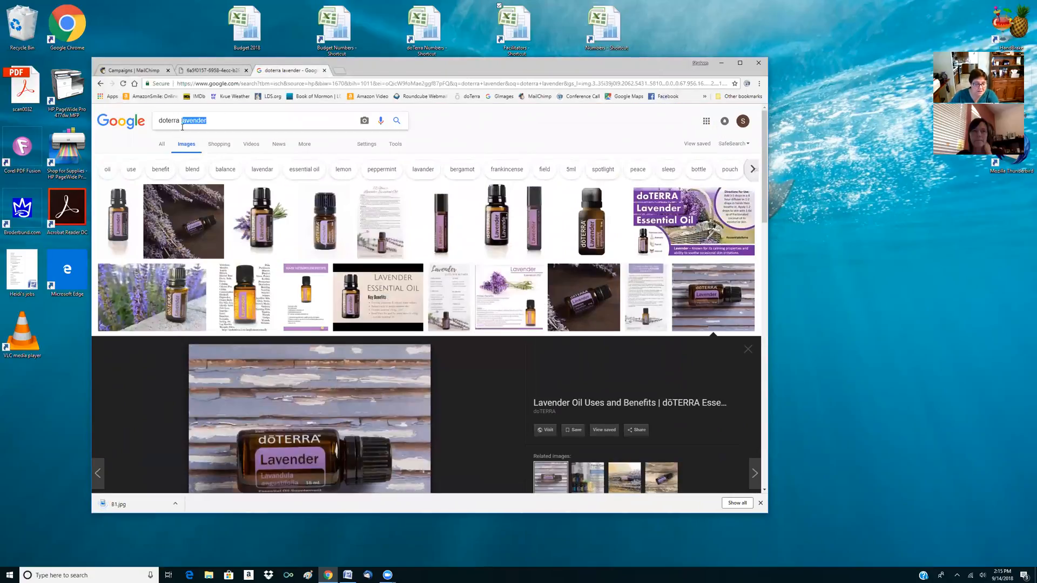
{"action": "key", "text": "BackSpace"}
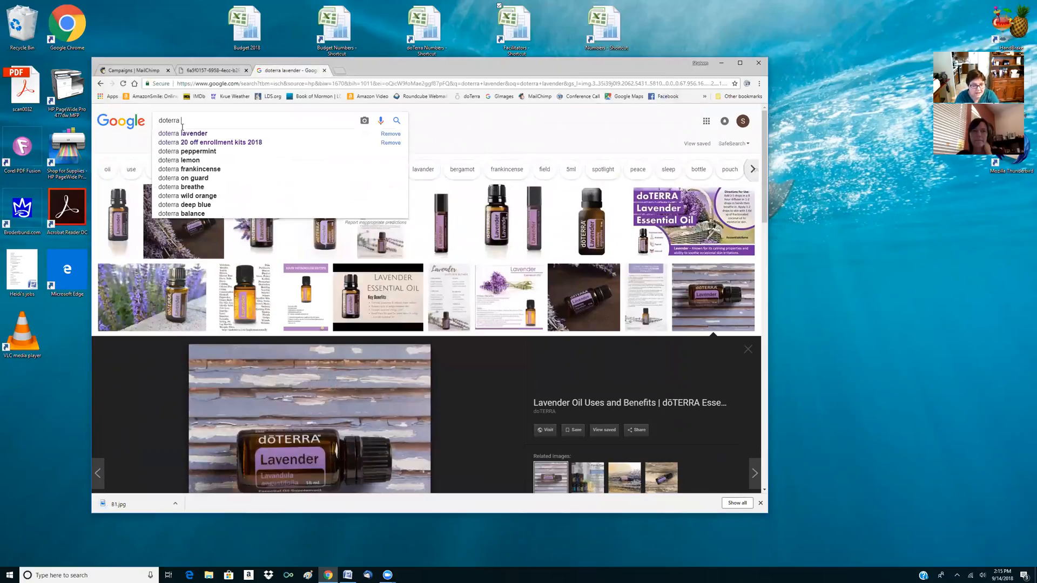
{"action": "type", "text": "team"}
{"action": "key", "text": "Return"}
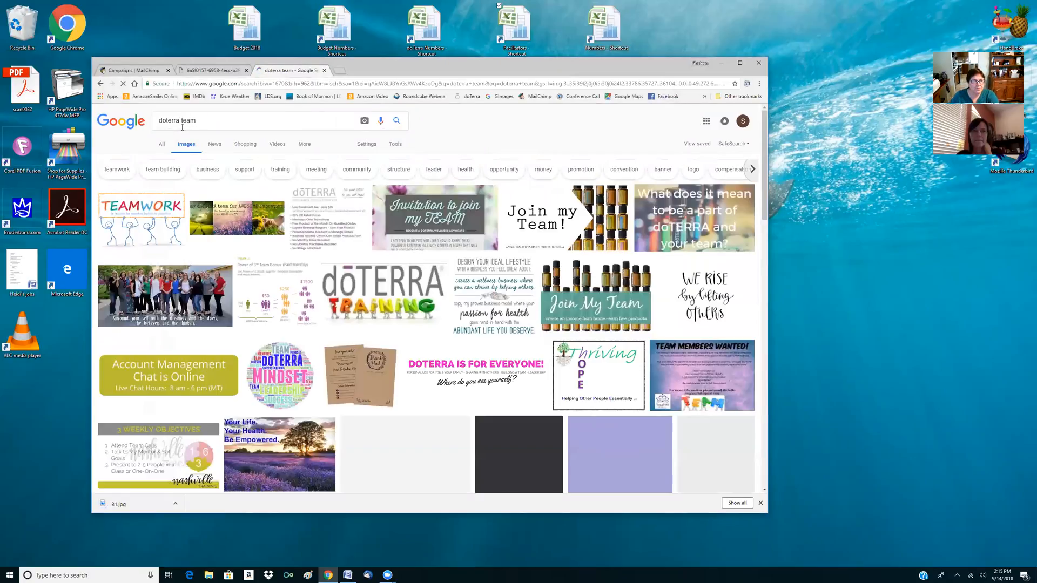
Save the doTERRA Training image as b2 in the Yes More pictures folder
{"action": "left_click", "coordinate": [381, 295]}
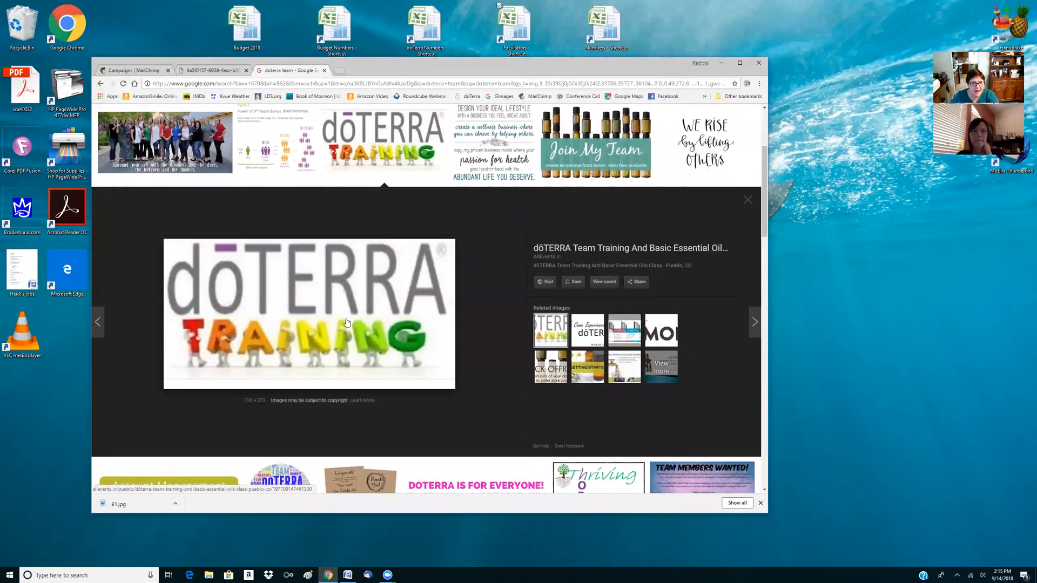
{"action": "right_click", "coordinate": [347, 323]}
{"action": "left_click", "coordinate": [368, 391]}
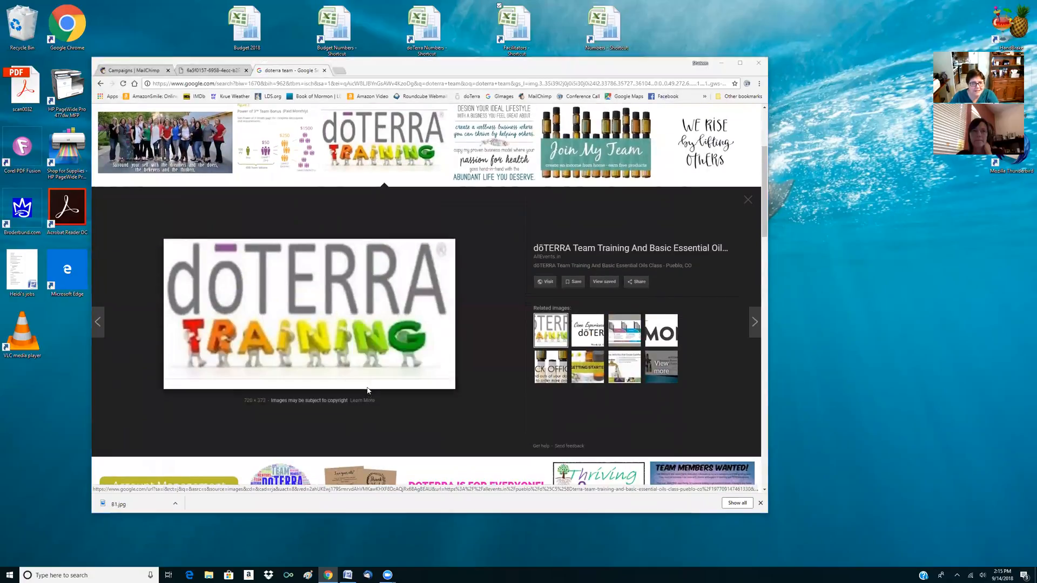
{"action": "type", "text": "b2"}
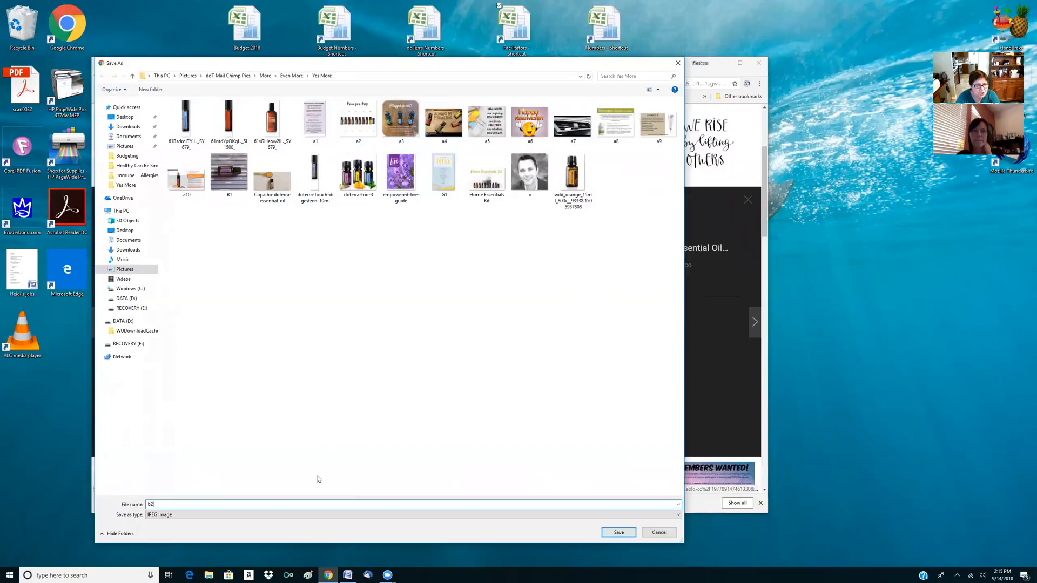
{"action": "key", "text": "Return"}
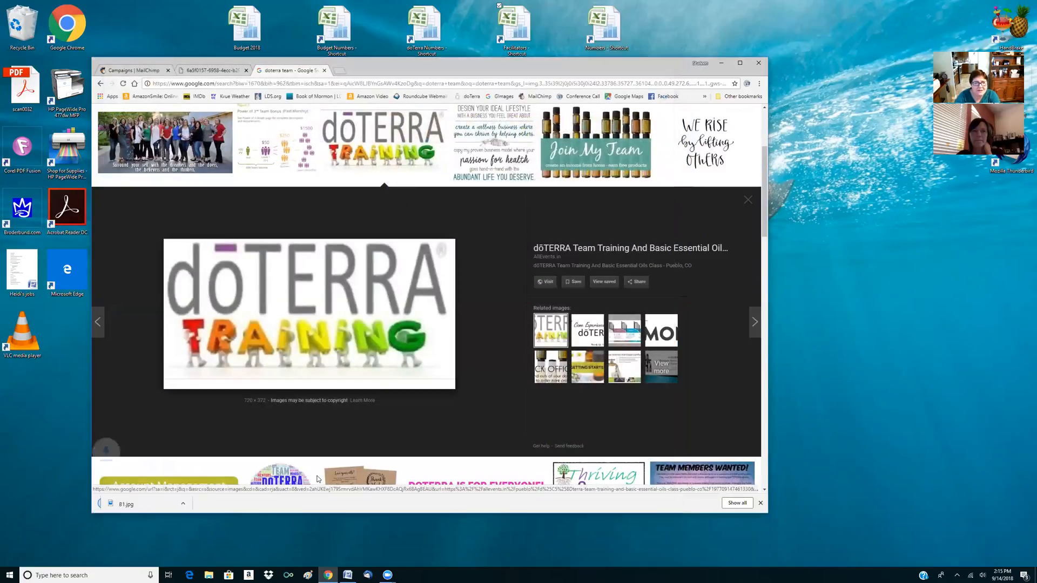
Save the related image "The Success Path" as B3 in the Yes More folder and switch back to the MailChimp campaigns list
{"action": "left_click", "coordinate": [631, 340]}
{"action": "right_click", "coordinate": [379, 336]}
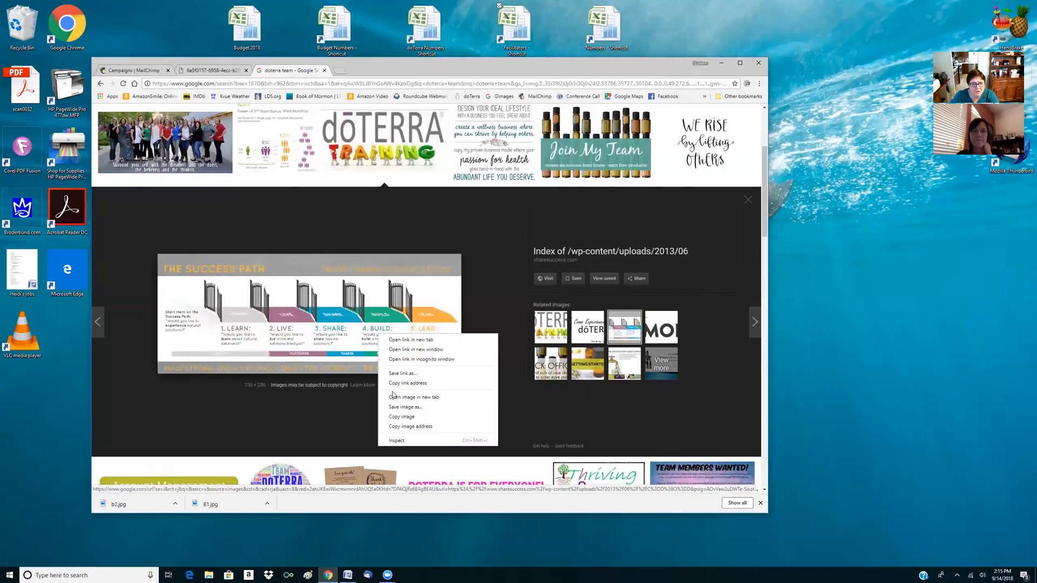
{"action": "left_click", "coordinate": [397, 406]}
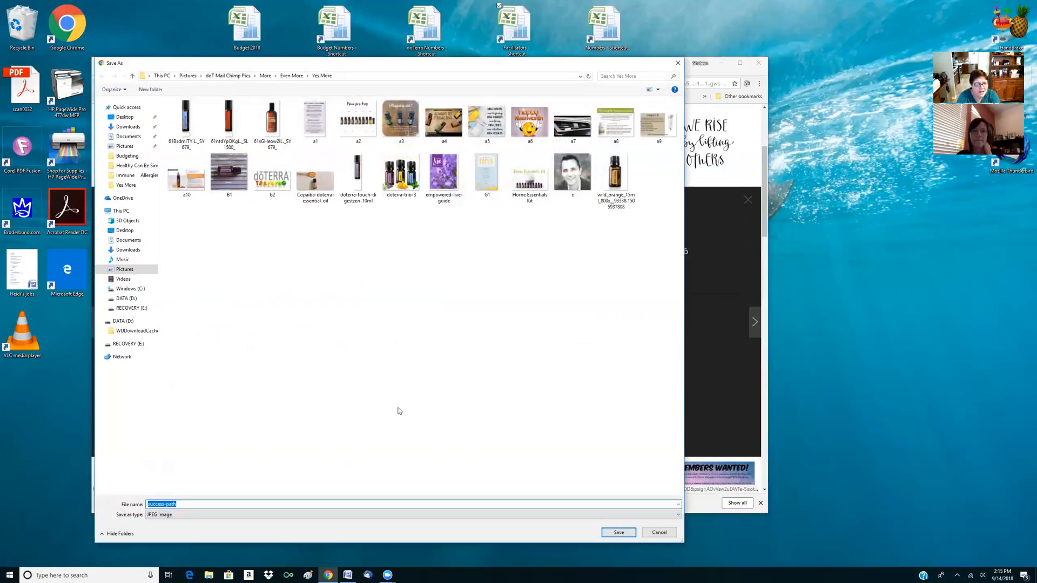
{"action": "type", "text": "B3"}
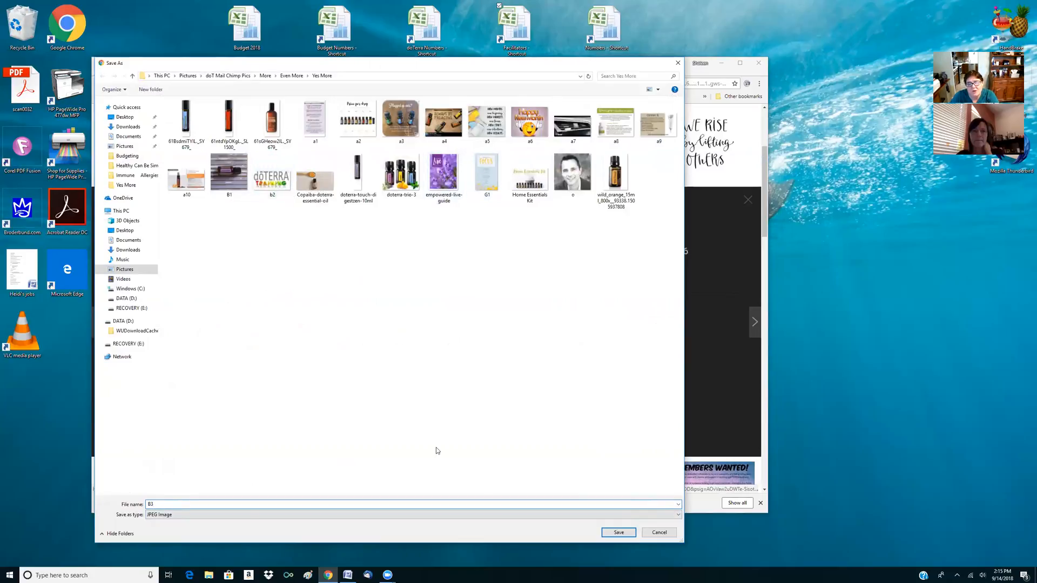
{"action": "left_click", "coordinate": [611, 534]}
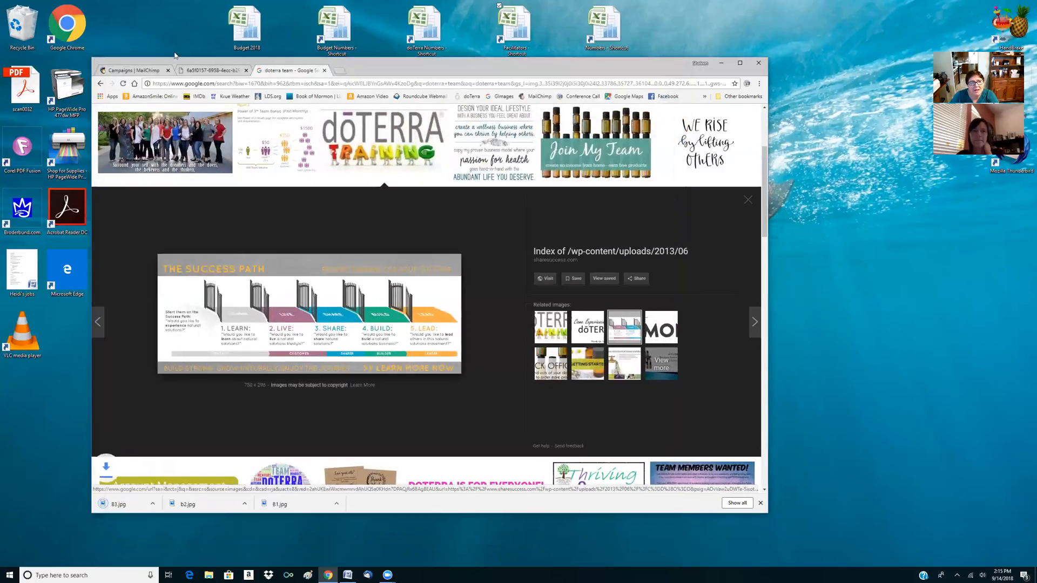
{"action": "left_click", "coordinate": [140, 72]}
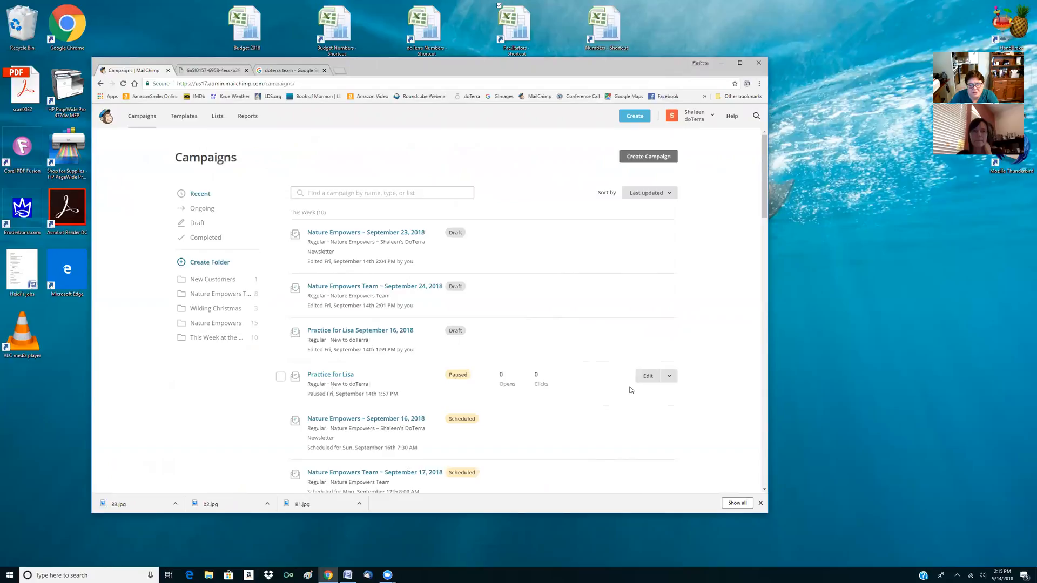
Open the design of the paused practice campaign and start replacing its "Good Morning and Happy Sunday" image
{"action": "left_click", "coordinate": [648, 378]}
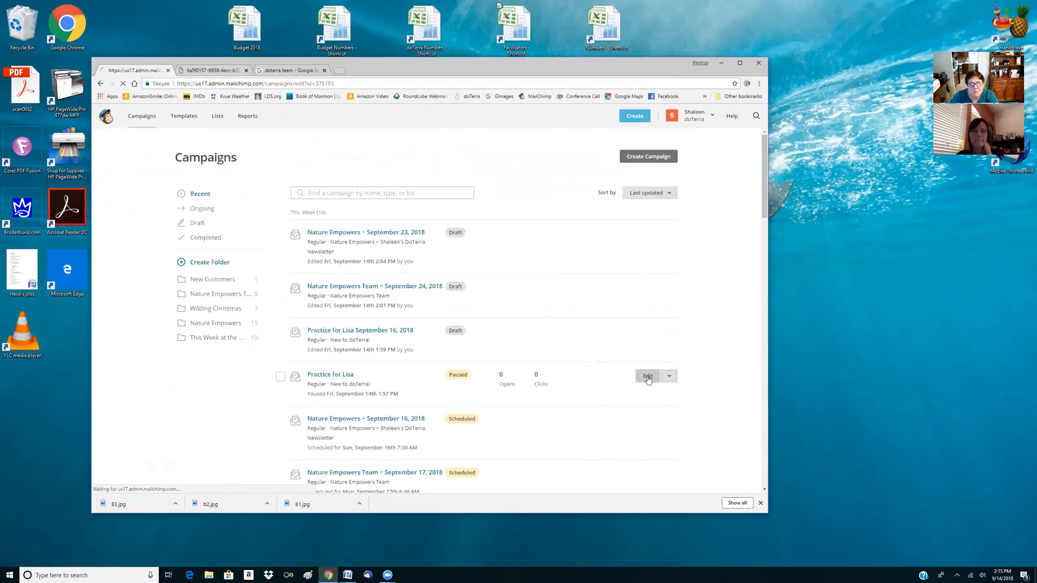
{"action": "left_click", "coordinate": [646, 355]}
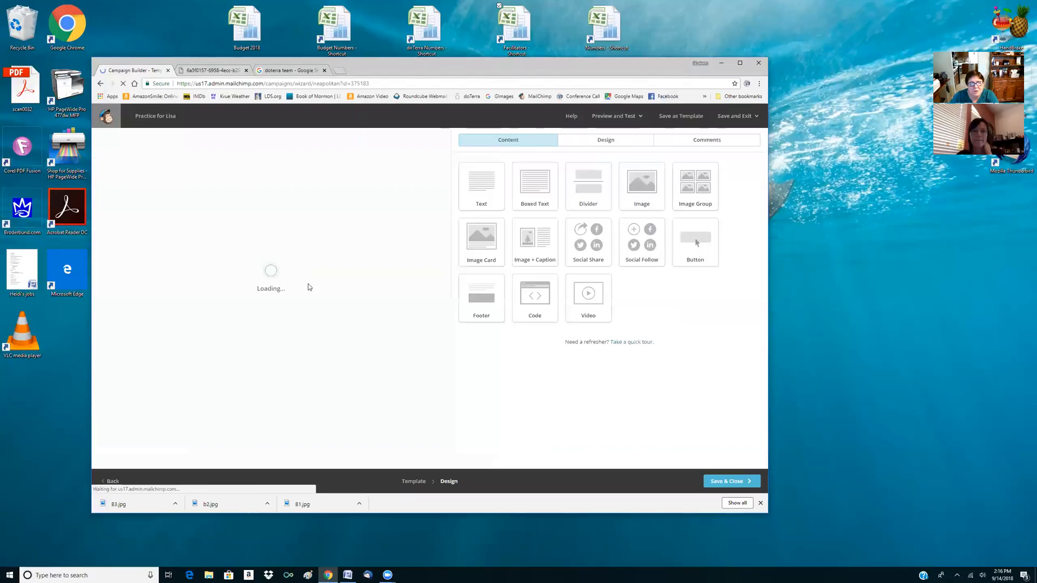
{"action": "left_click", "coordinate": [288, 295]}
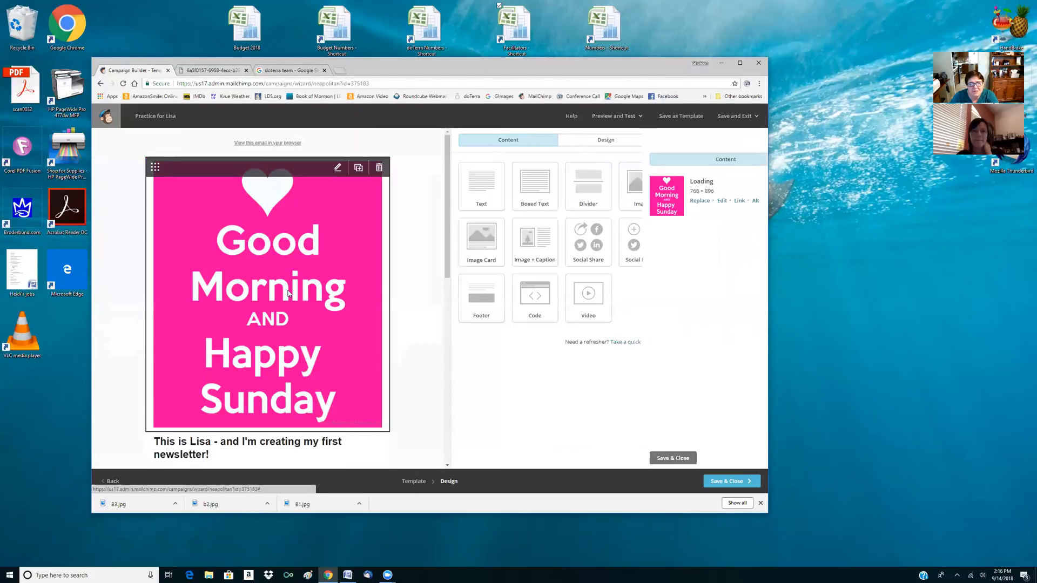
{"action": "left_click", "coordinate": [509, 201]}
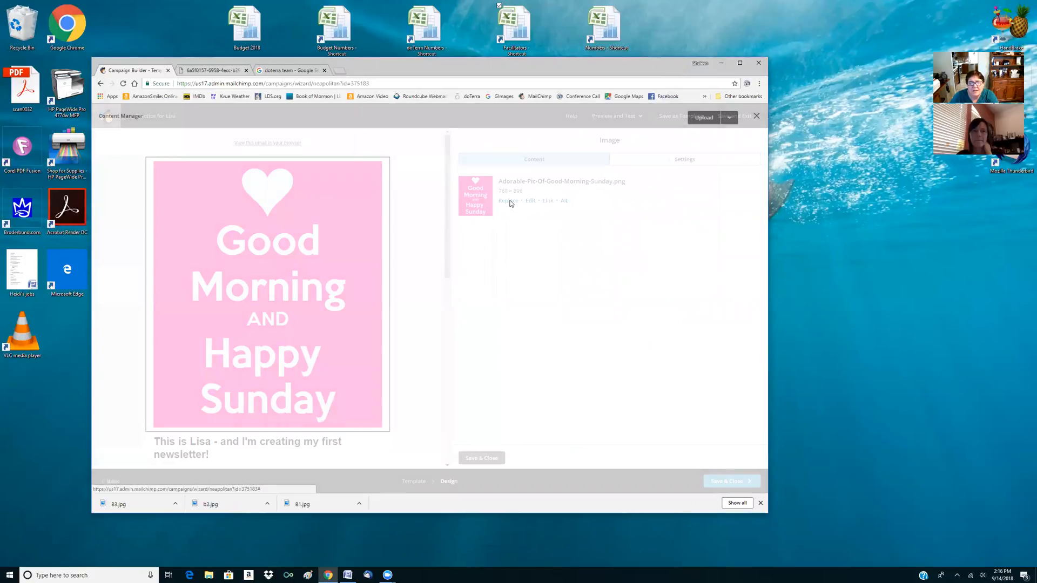
Upload the images B1, b2 and B3 from the Yes More pictures folder to the content manager
{"action": "left_click", "coordinate": [702, 121]}
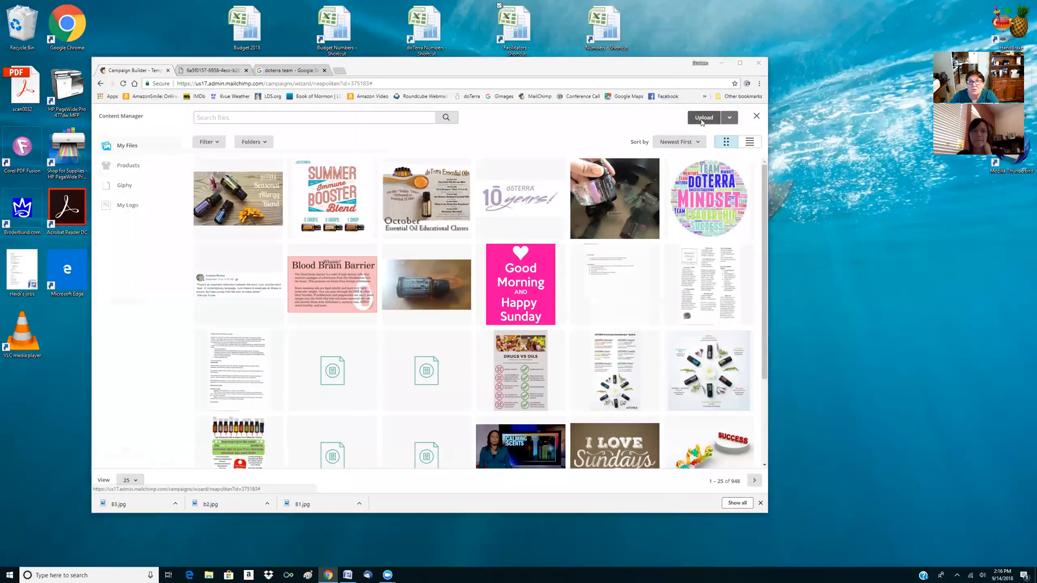
{"action": "double_click", "coordinate": [195, 129]}
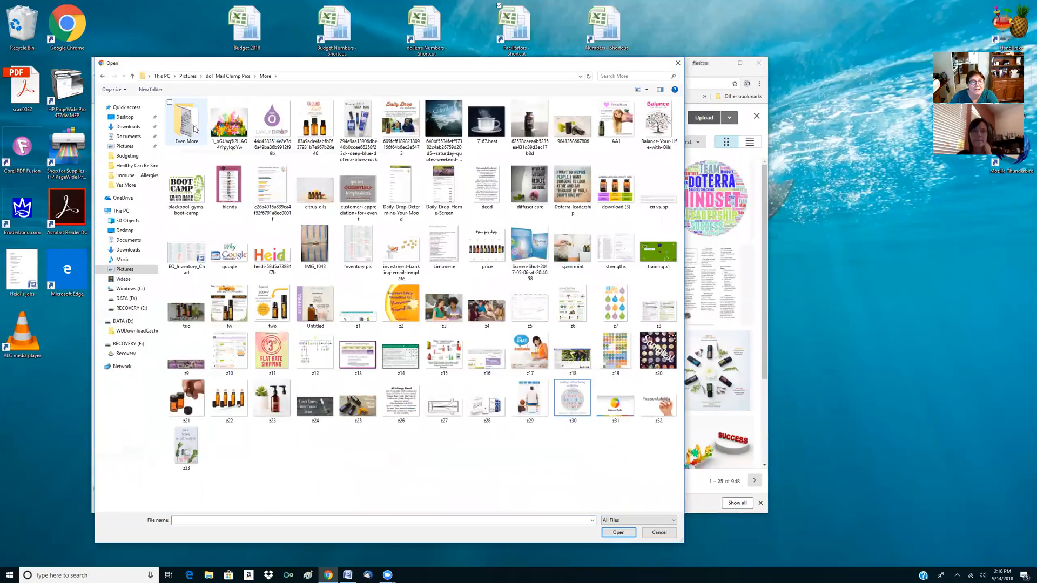
{"action": "double_click", "coordinate": [194, 129]}
{"action": "double_click", "coordinate": [195, 128]}
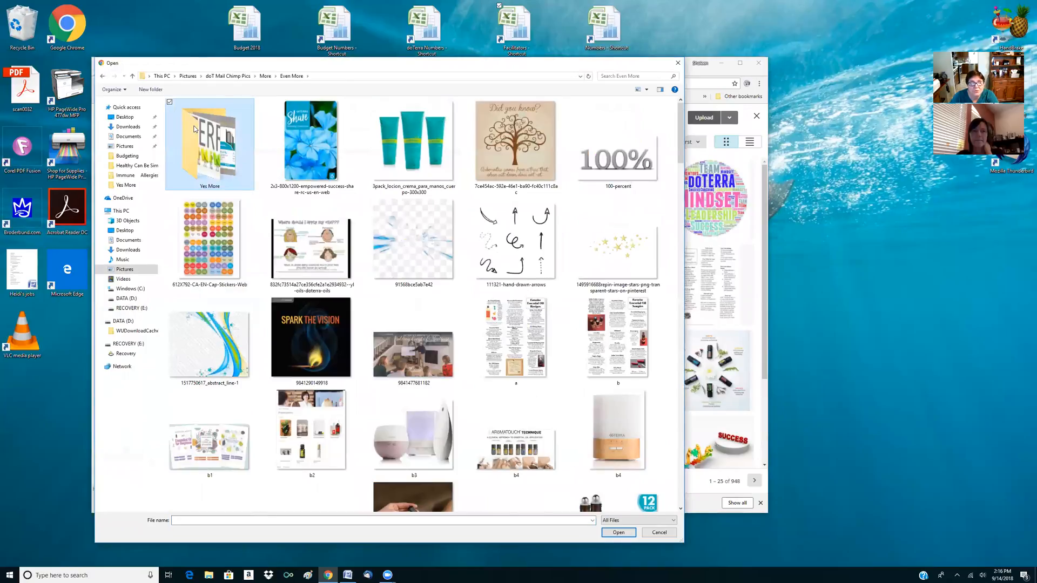
{"action": "left_click", "coordinate": [321, 183]}
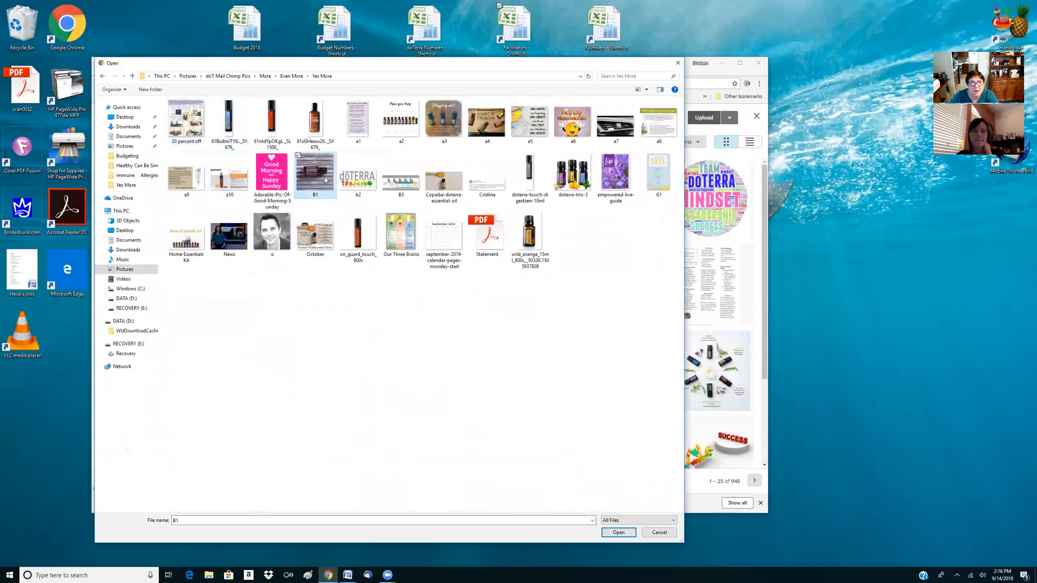
{"action": "left_click", "coordinate": [358, 176], "text": "ctrl"}
{"action": "left_click", "coordinate": [400, 176], "text": "ctrl"}
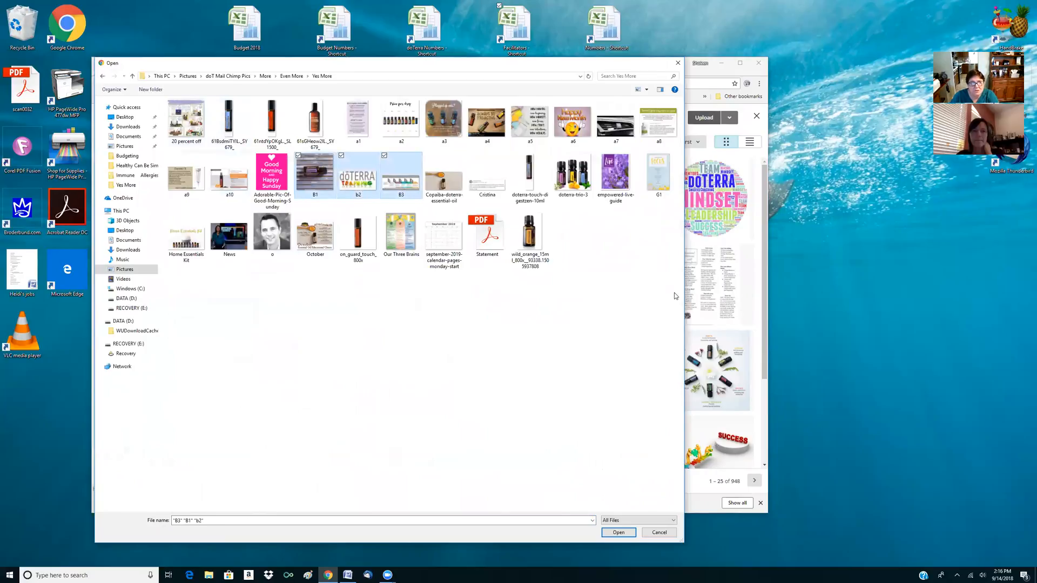
{"action": "left_click", "coordinate": [619, 532]}
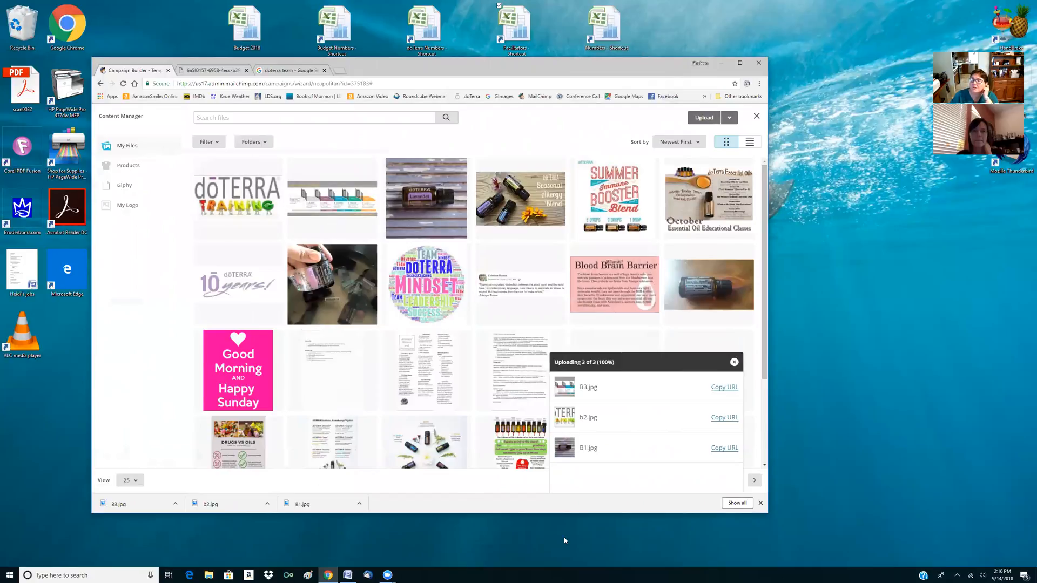
Insert the lavender bottle image B1 in place of the Good Morning picture and save the campaign to finish later
{"action": "left_click", "coordinate": [438, 218]}
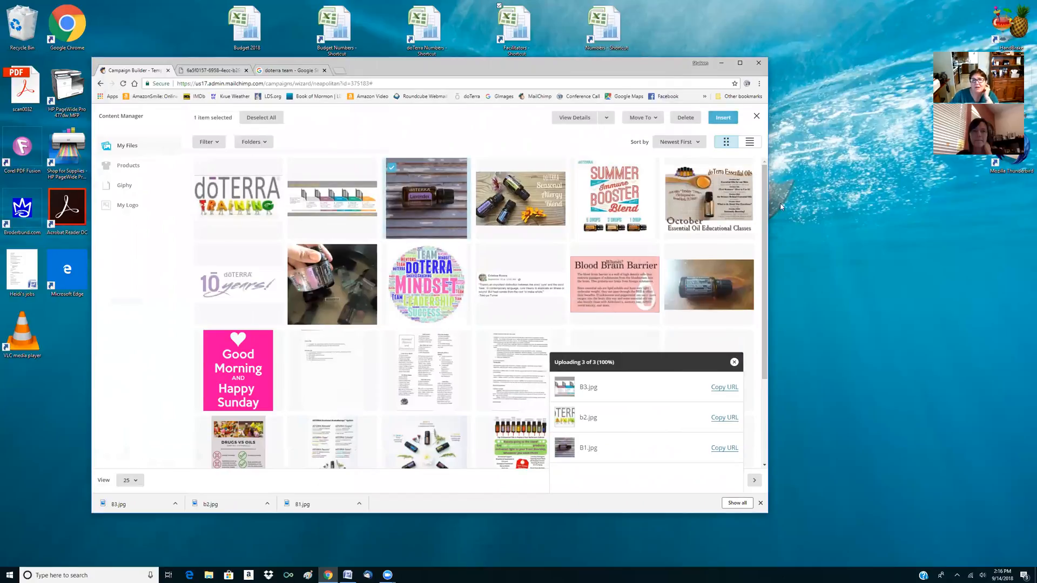
{"action": "left_click", "coordinate": [723, 117]}
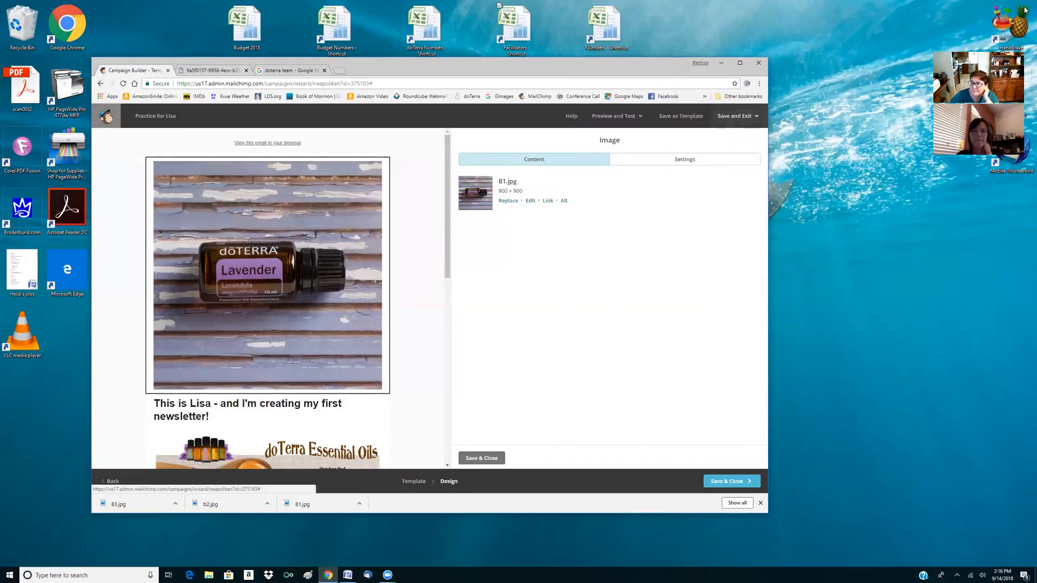
{"action": "left_click", "coordinate": [495, 459]}
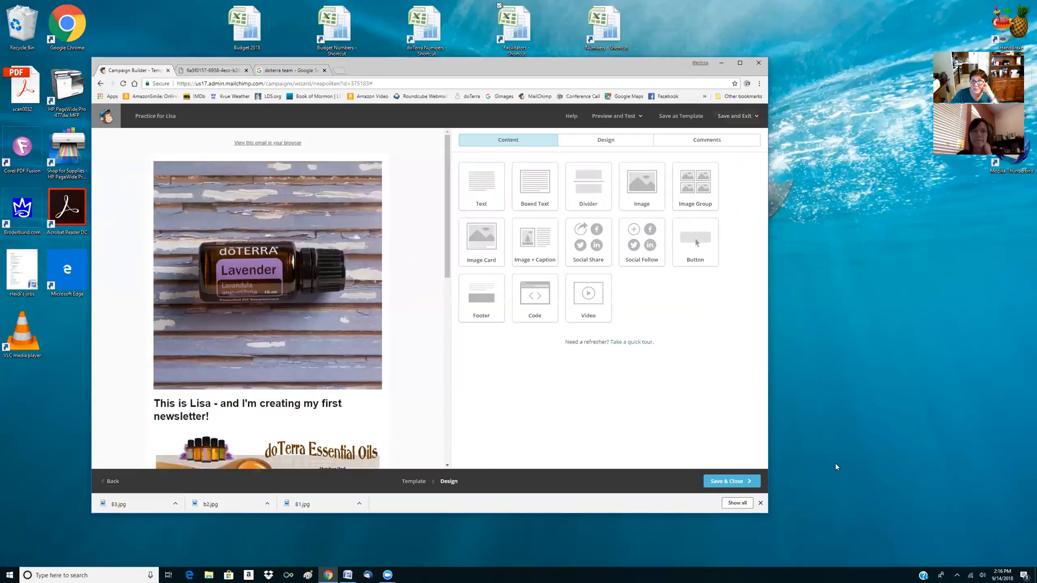
{"action": "left_click", "coordinate": [729, 482]}
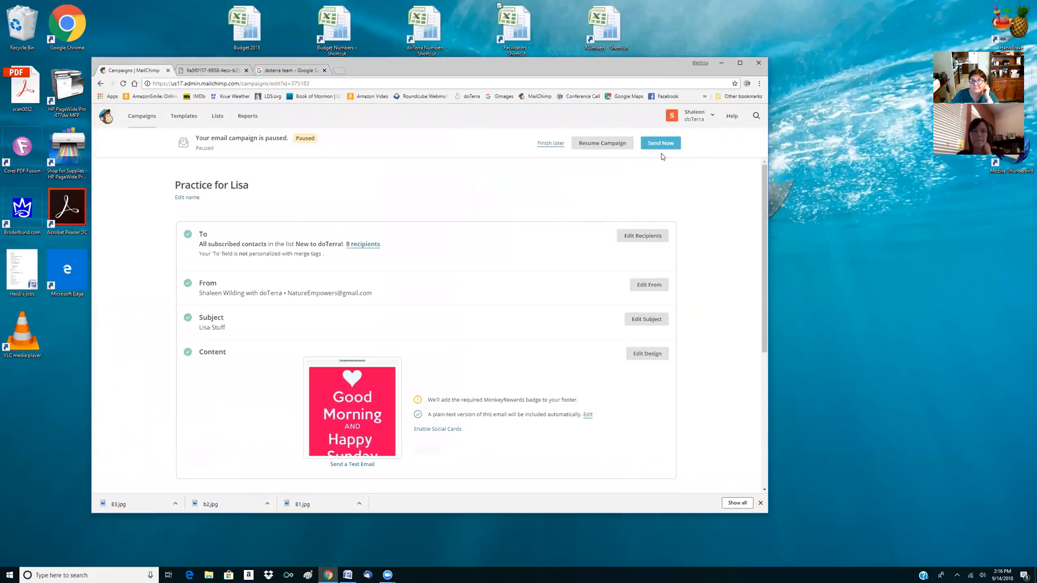
{"action": "left_click", "coordinate": [551, 144]}
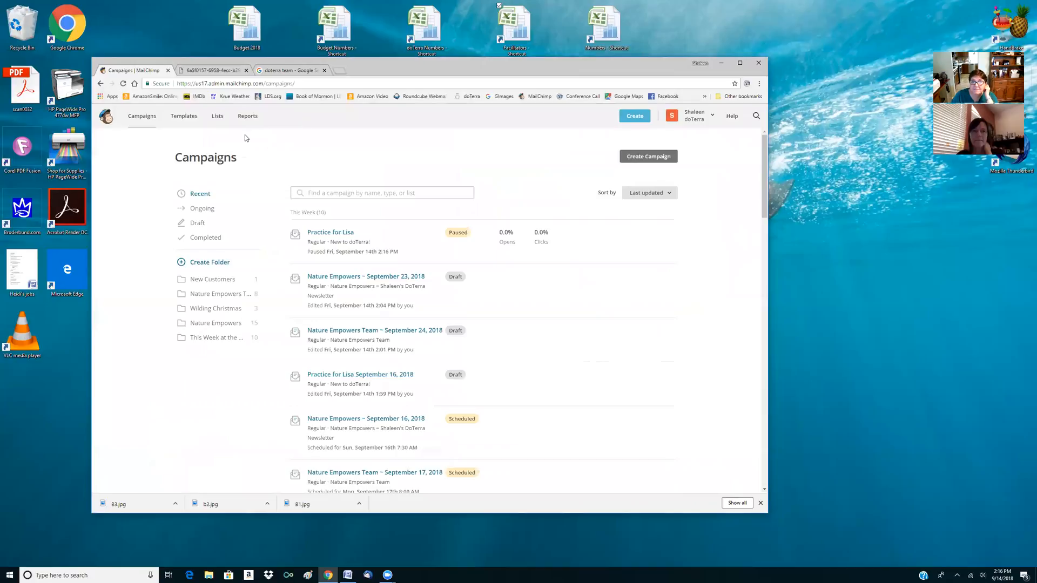
Close the "doterra team" image search and the separate image page, leaving only the campaigns list open
{"action": "scroll", "coordinate": [241, 171], "scroll_direction": "down", "scroll_amount": 1}
{"action": "scroll", "coordinate": [140, 251], "scroll_direction": "up", "scroll_amount": 1}
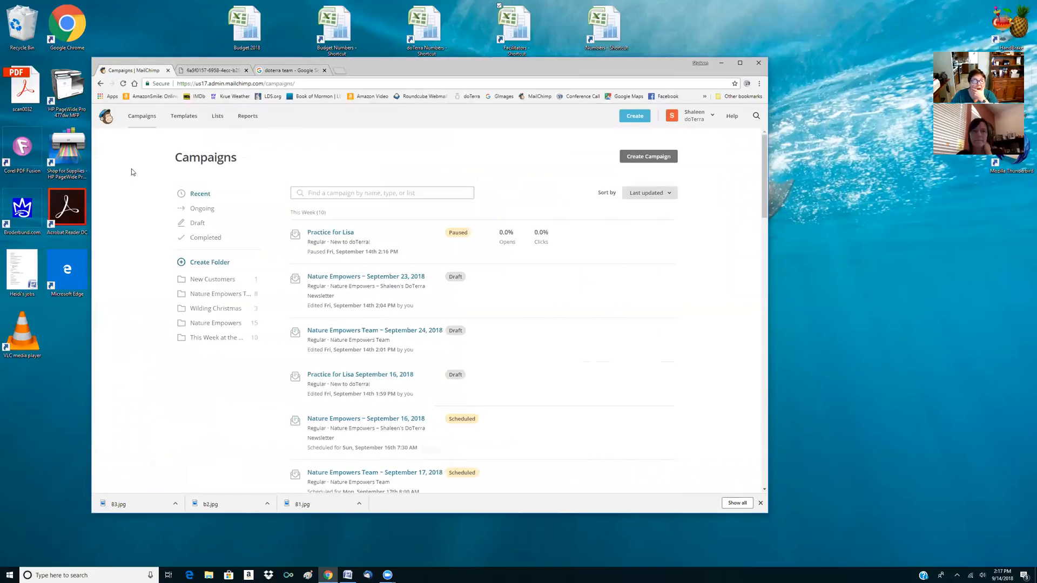
{"action": "left_click", "coordinate": [324, 70]}
{"action": "left_click", "coordinate": [246, 70]}
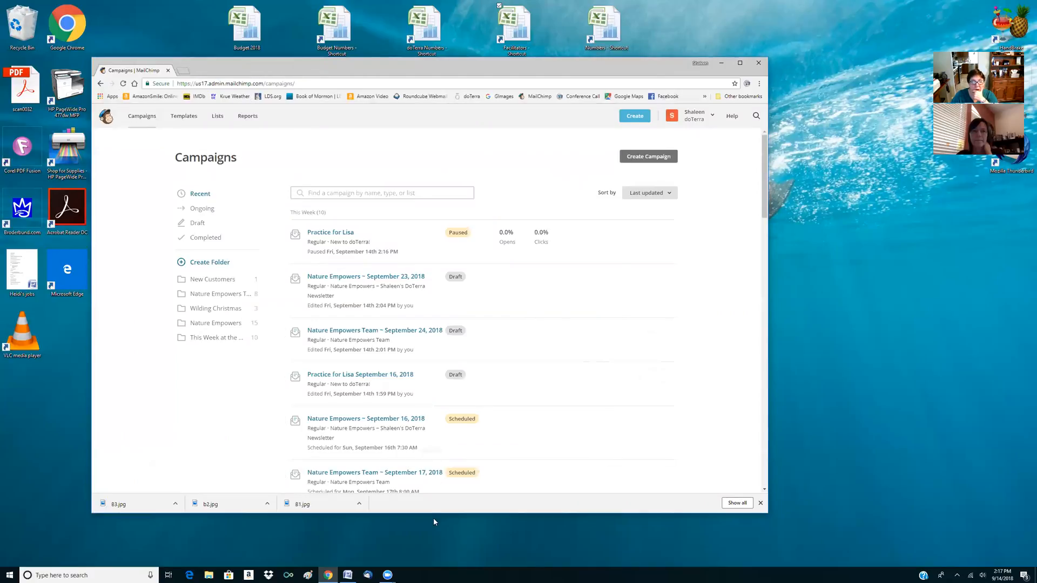